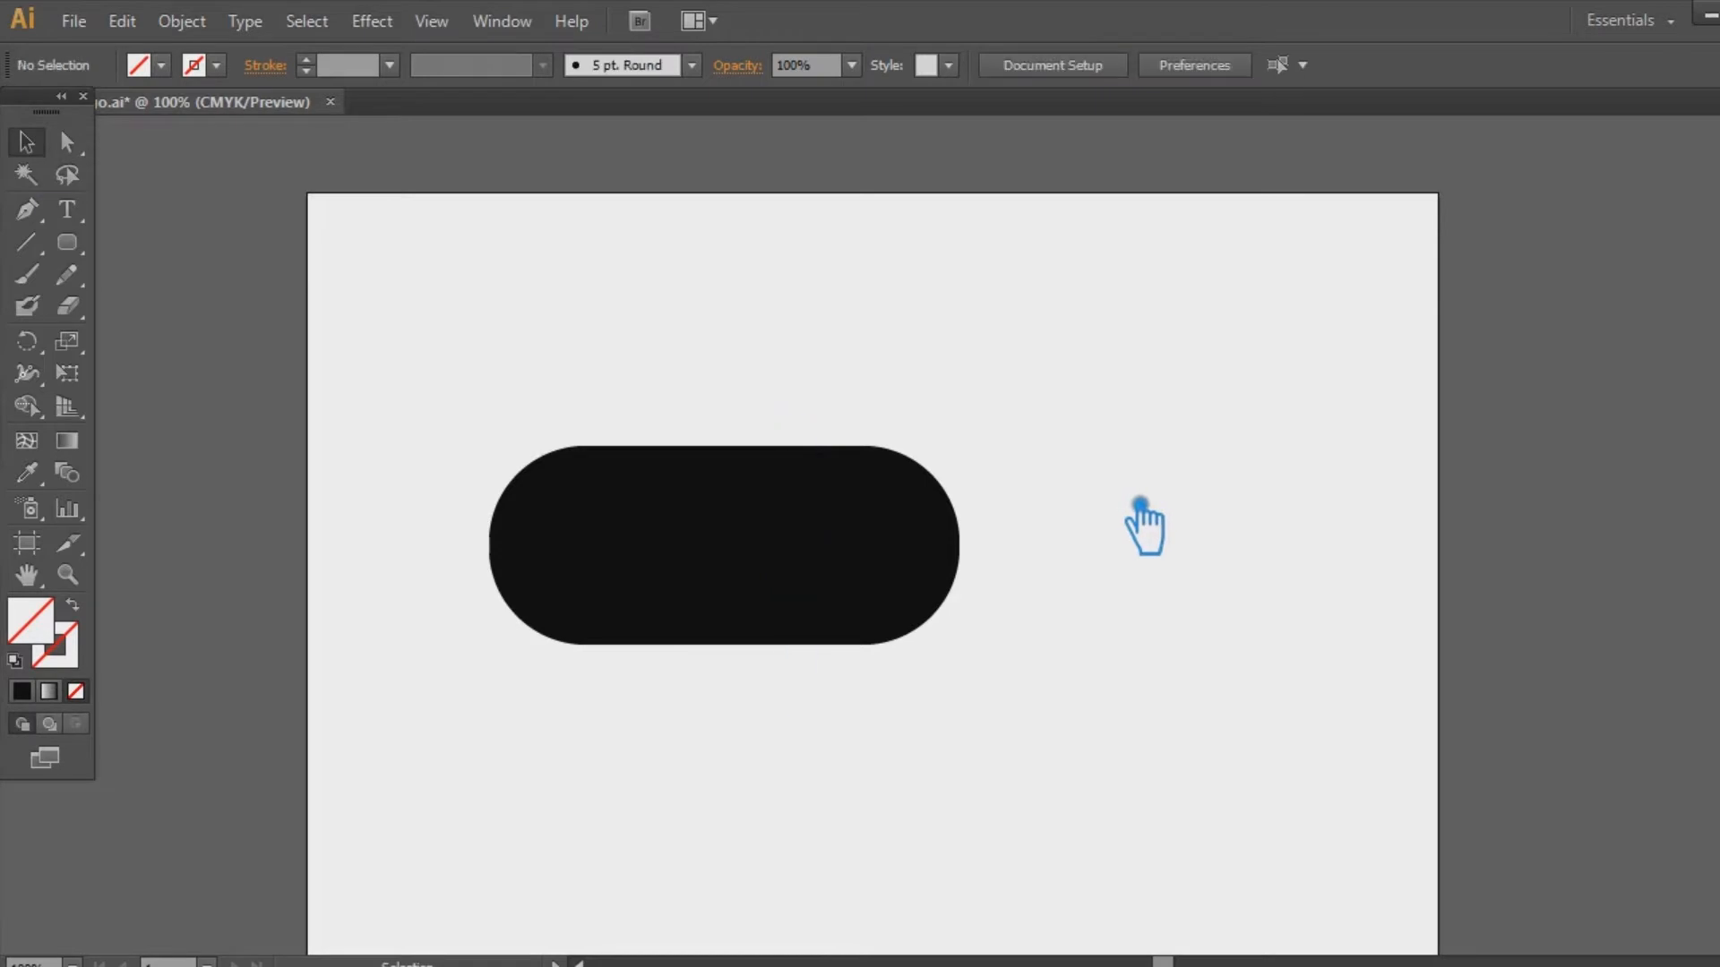
Divide the black rounded shape along the vertical line crossing it, using the Pathfinder Divide operation
left_click_drag(1066, 722, 351, 318)
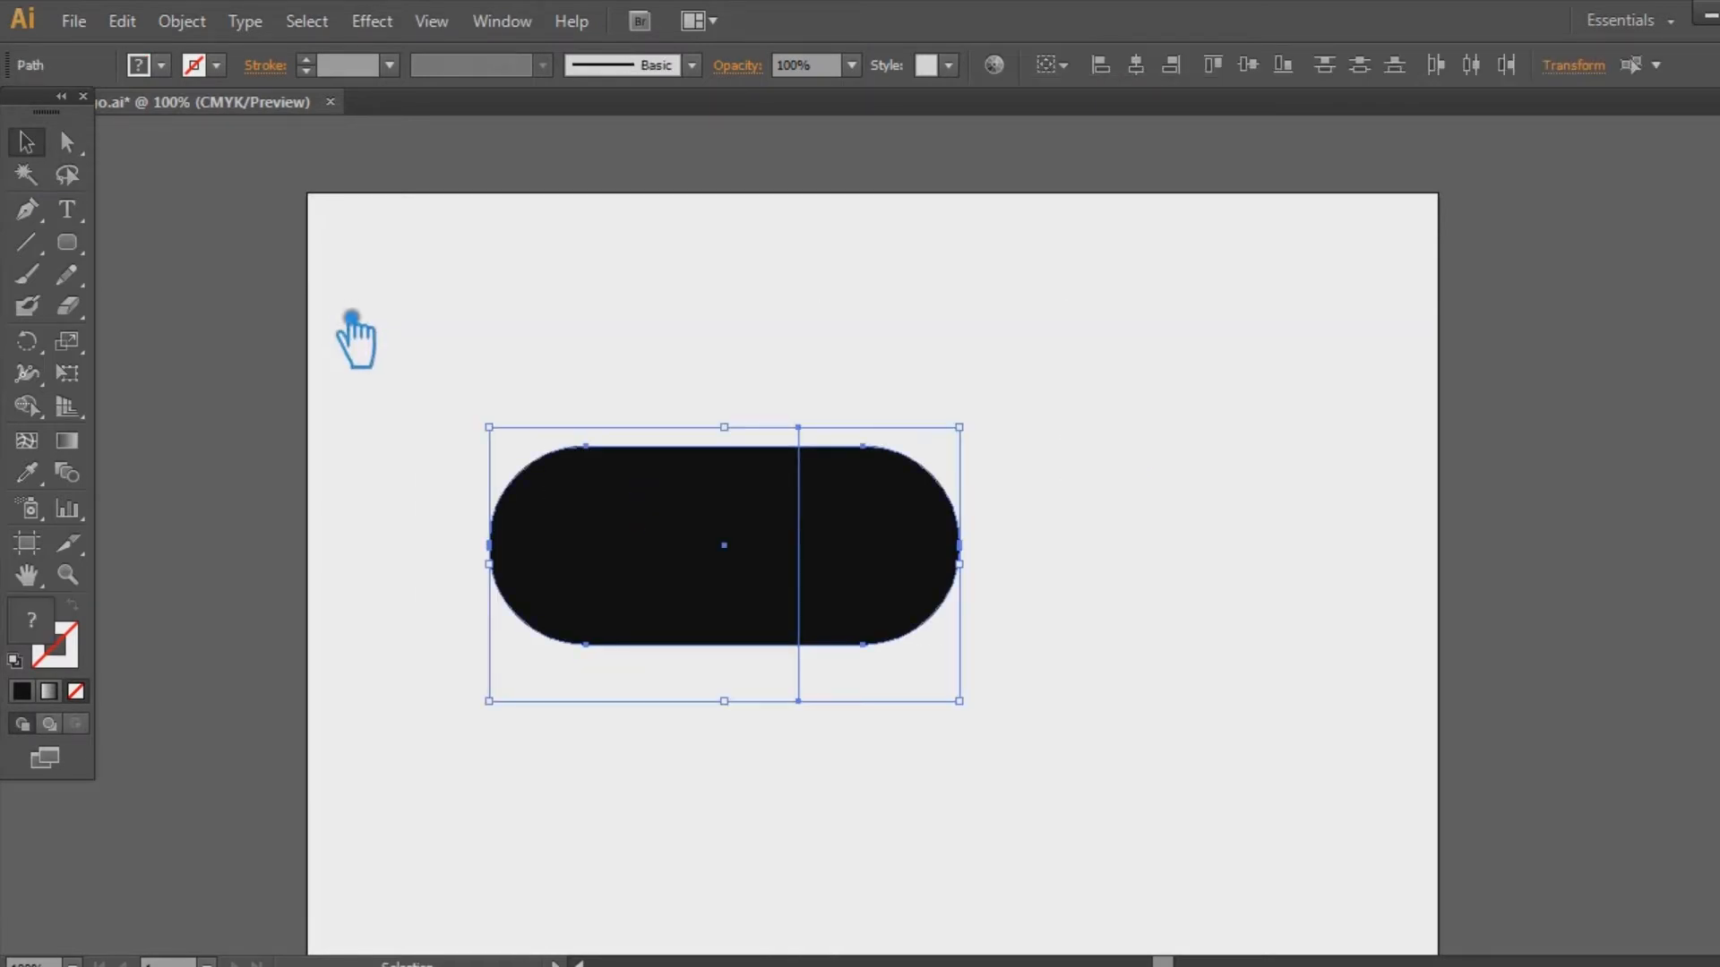
key("ctrl+shift+F9")
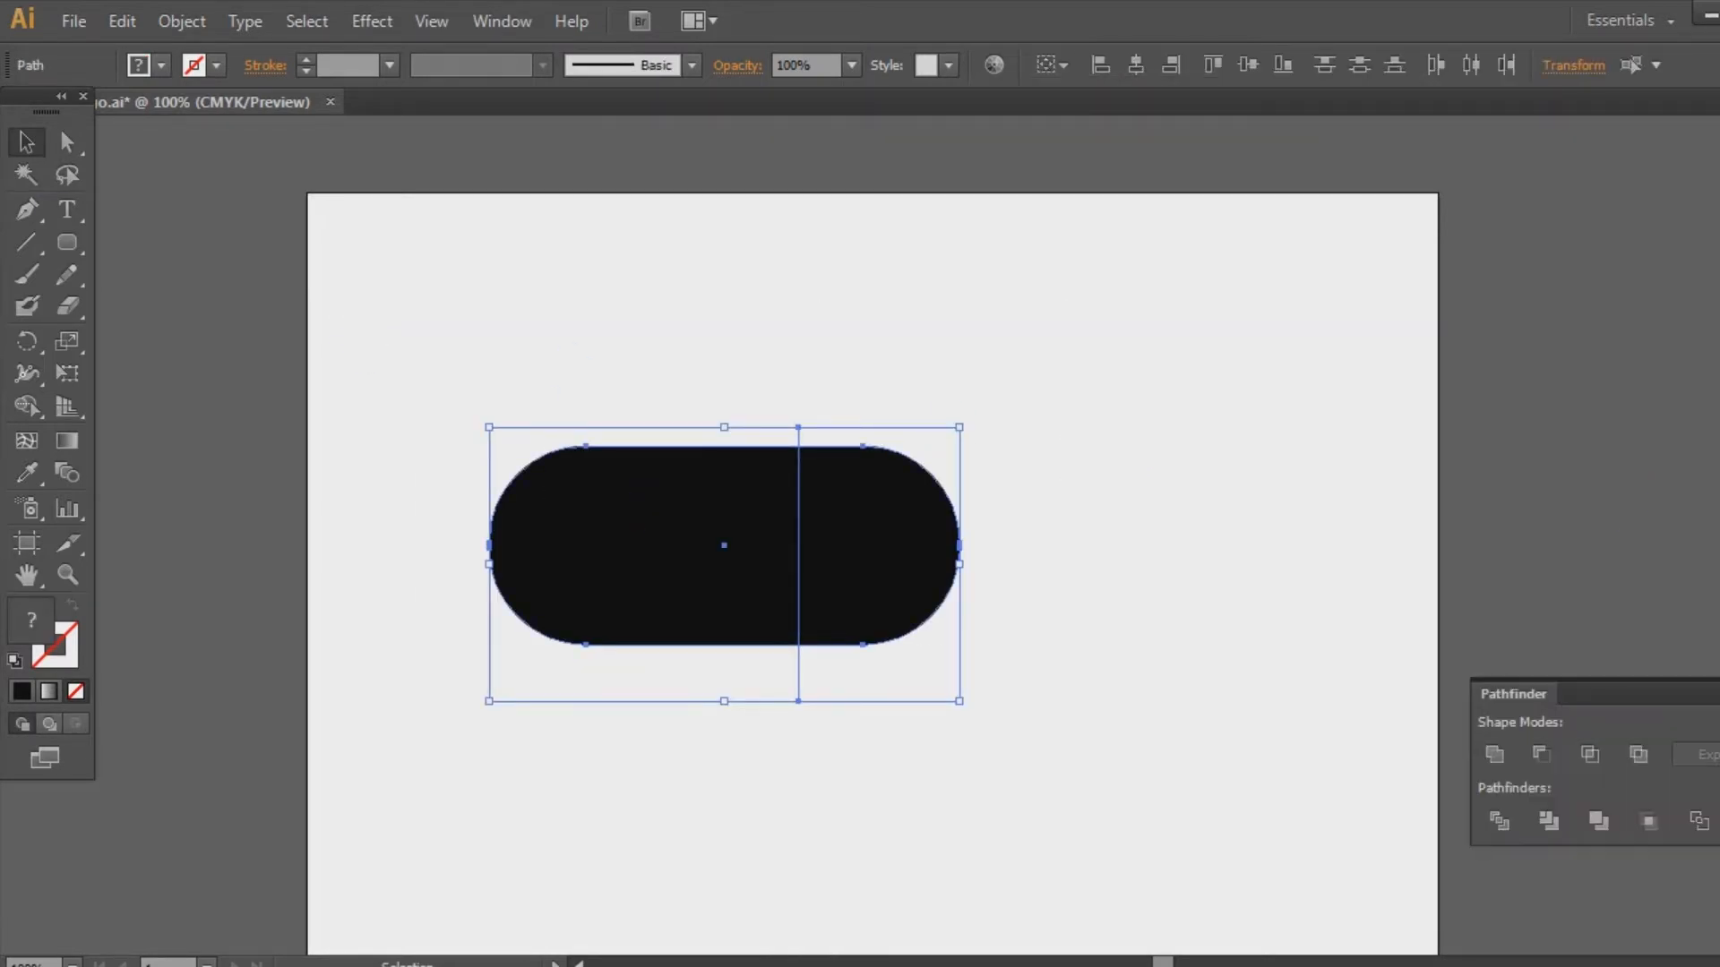
left_click(1566, 831)
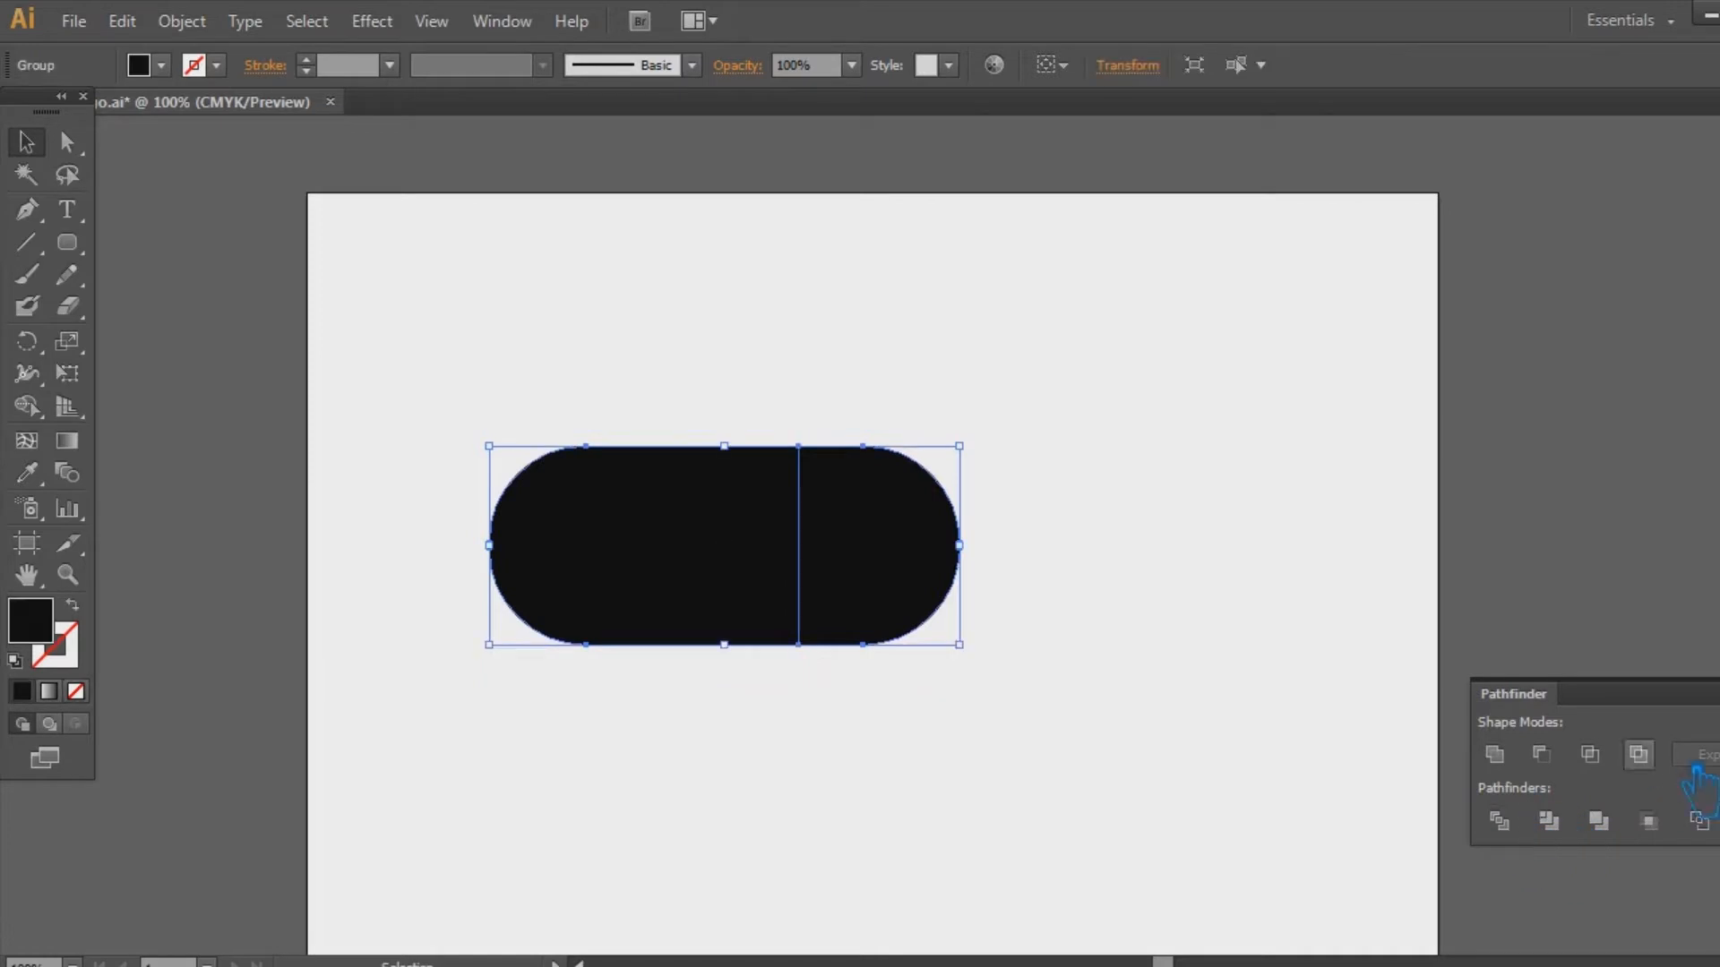
key("ctrl+shift+F9")
Ungroup the divided shape and delete its larger left piece, keeping the D-shaped right piece
right_click(688, 560)
left_click(766, 714)
left_click(693, 600)
key("Delete")
left_click(932, 625)
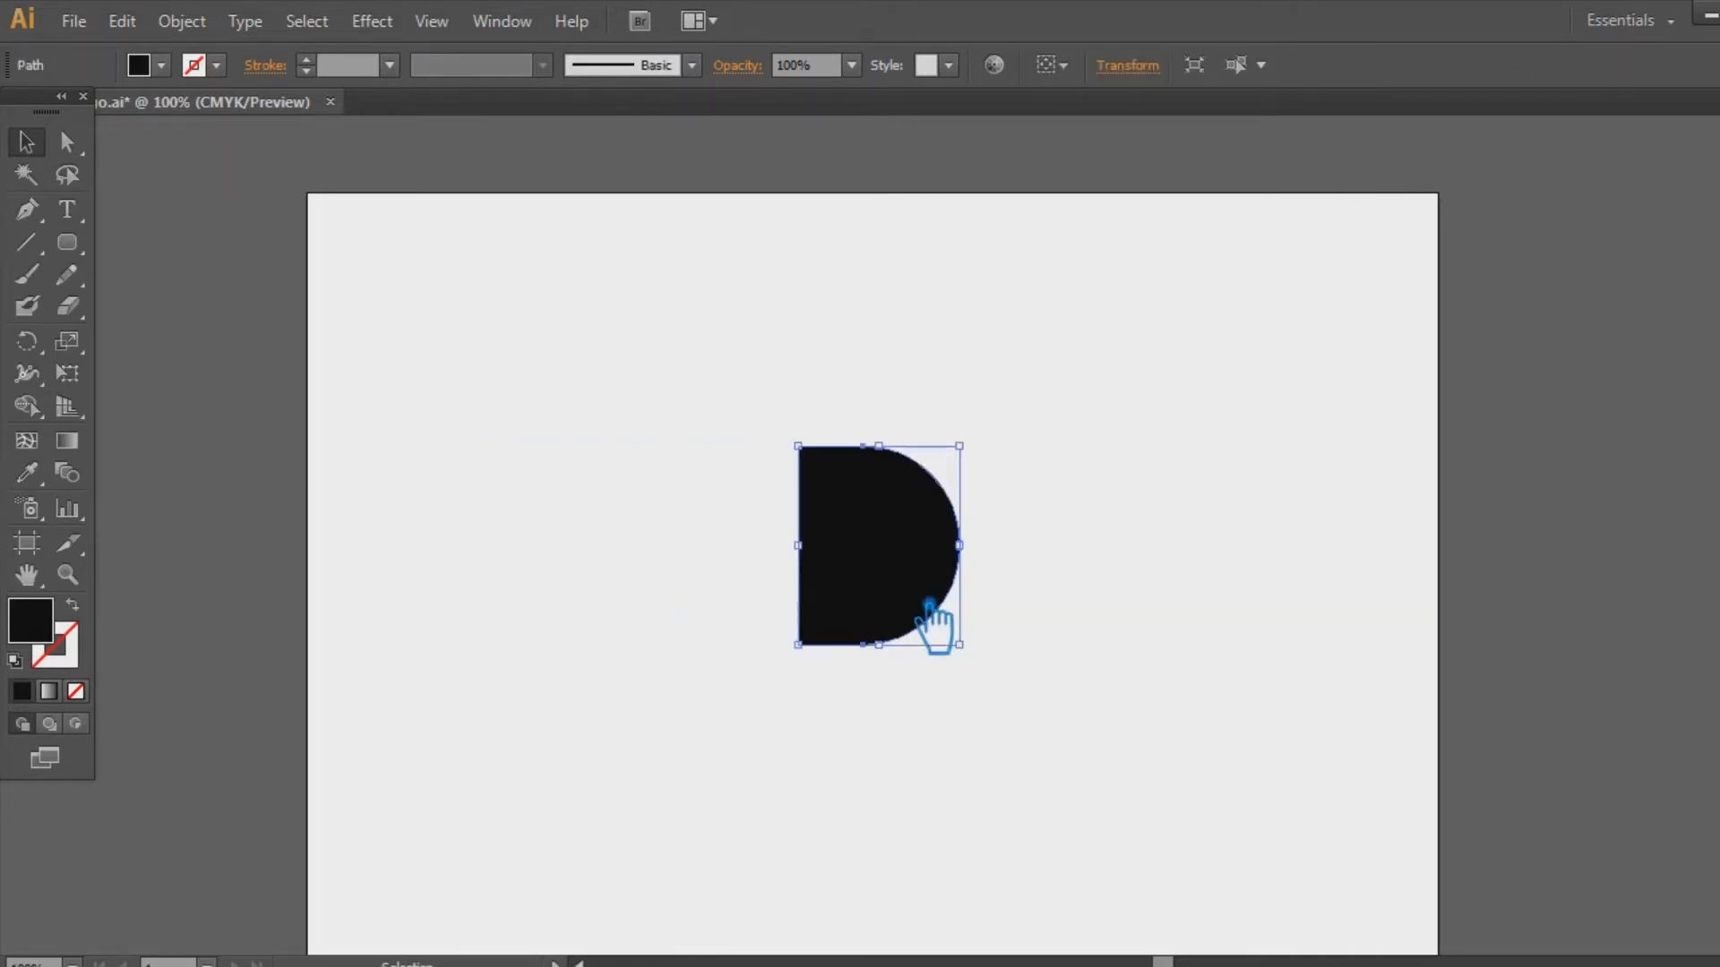
Enlarge the D shape proportionally from its centre to about twice its size and move it slightly lower on the artboard
left_click_drag(960, 644, 1142, 786)
left_click_drag(933, 603, 930, 686)
left_click(1217, 664)
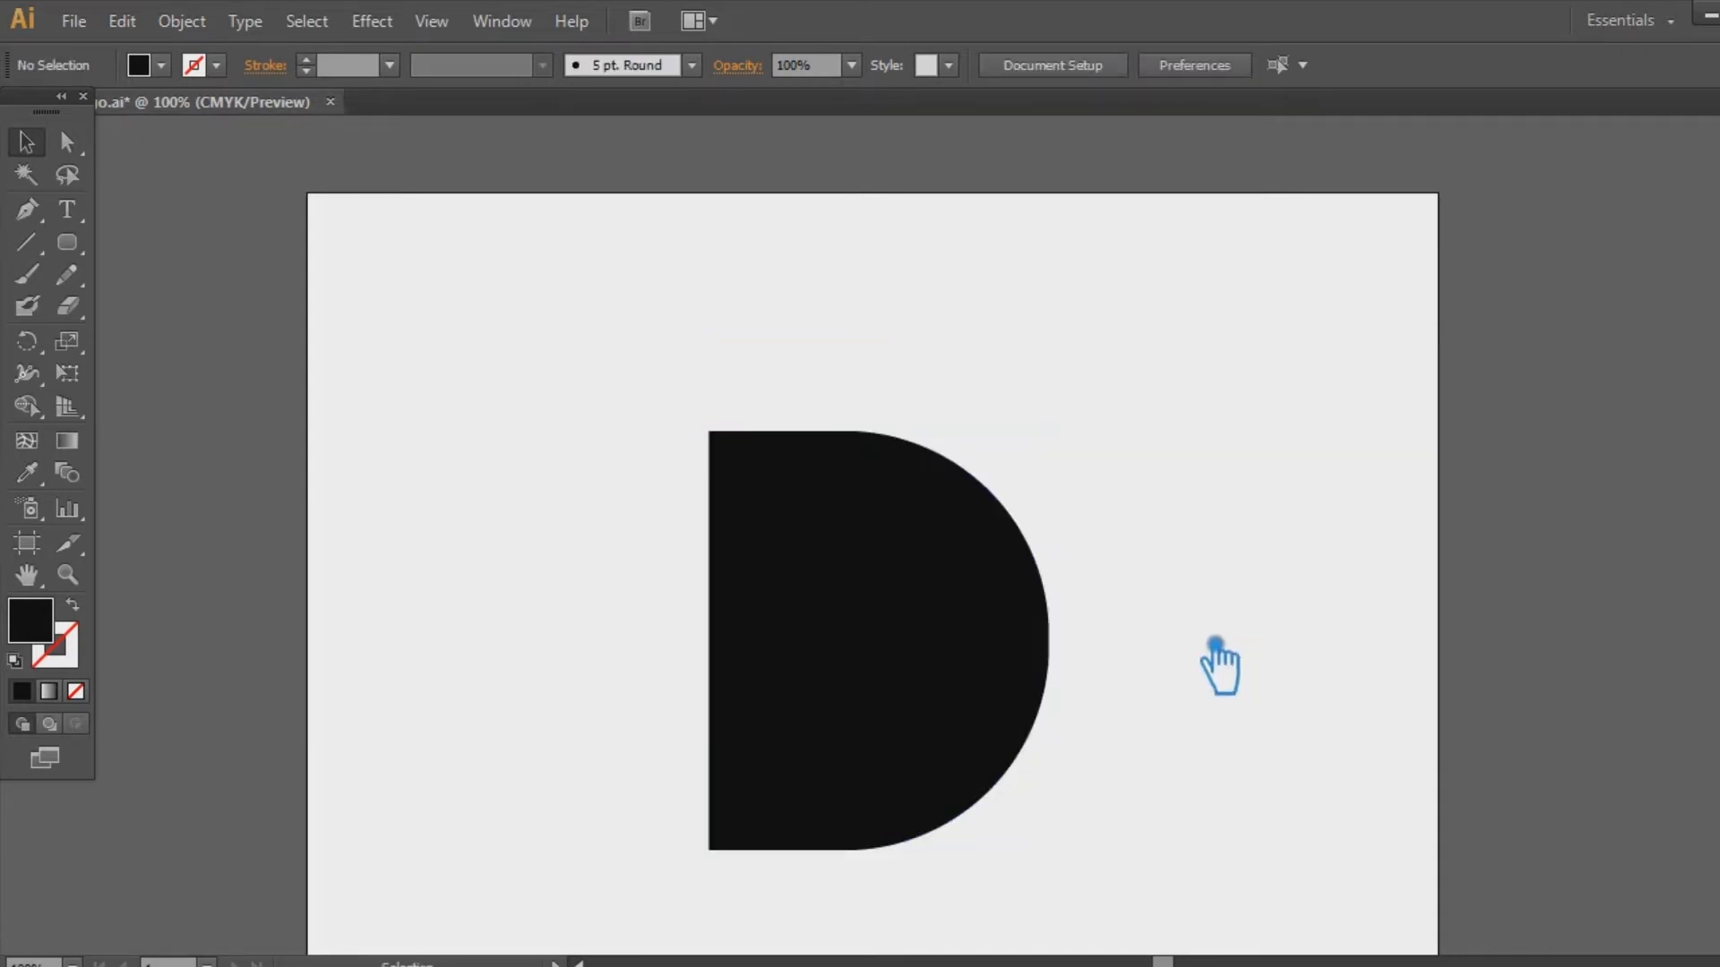
Duplicate the D shape in place and scale the copy down around its centre to about 3.47 in high
left_click(978, 659)
key("a")
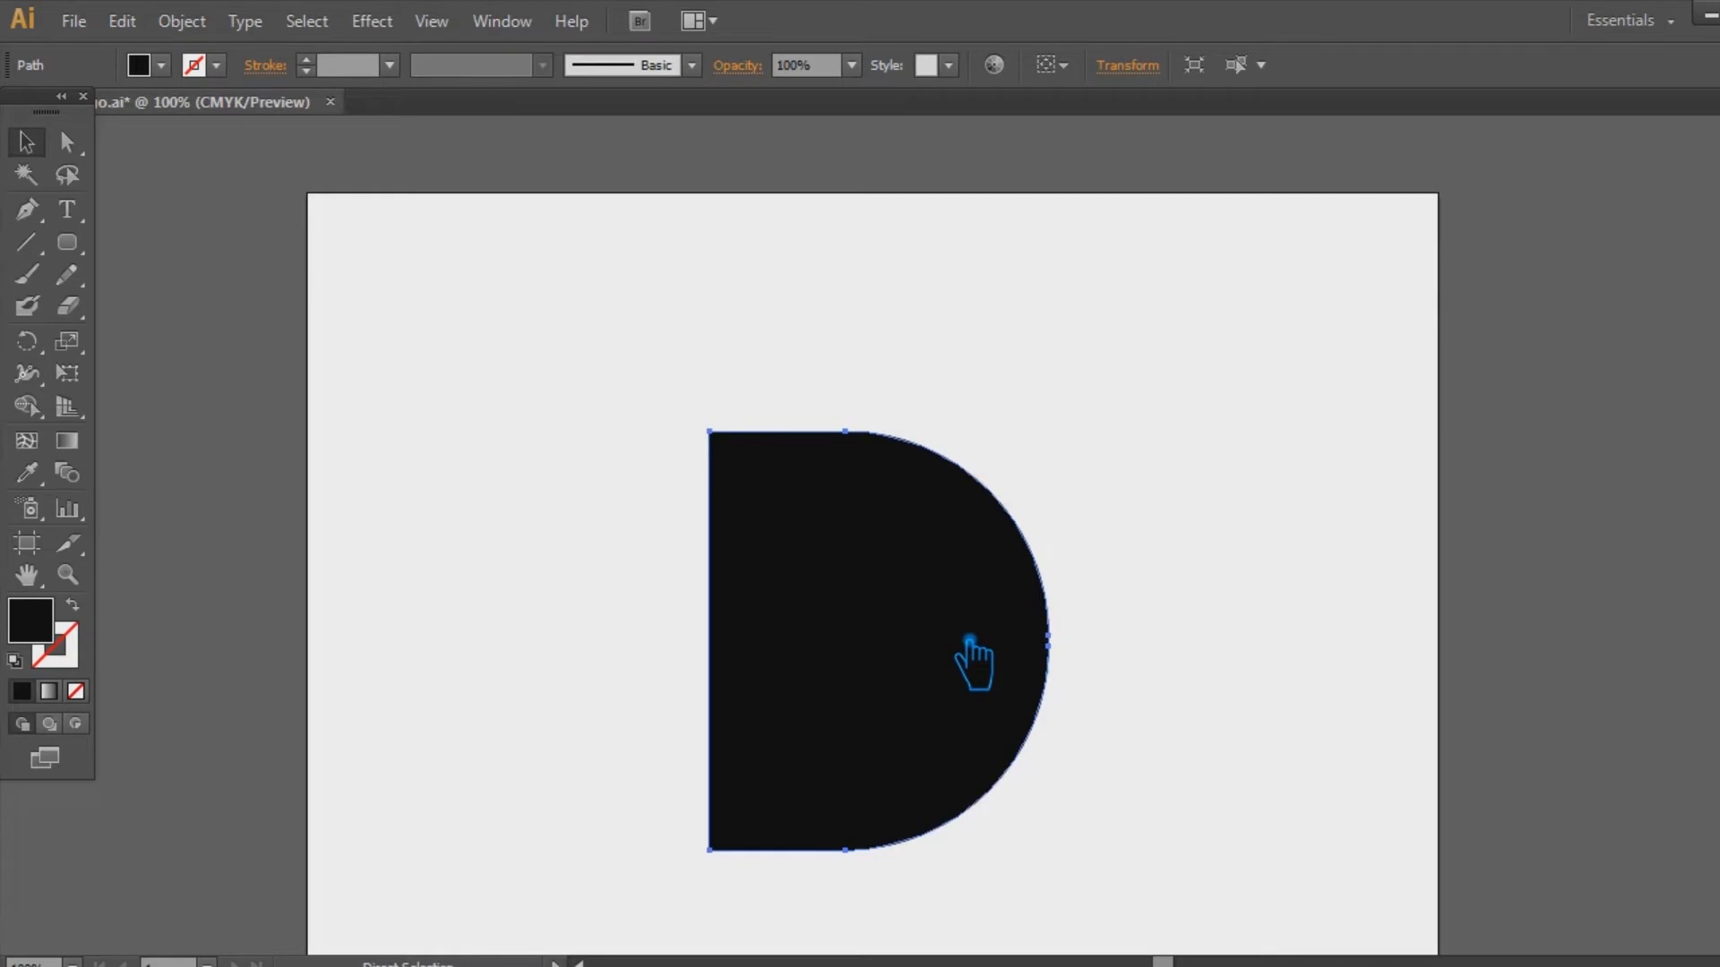
key("ctrl")
left_click_drag(1071, 442, 1037, 498)
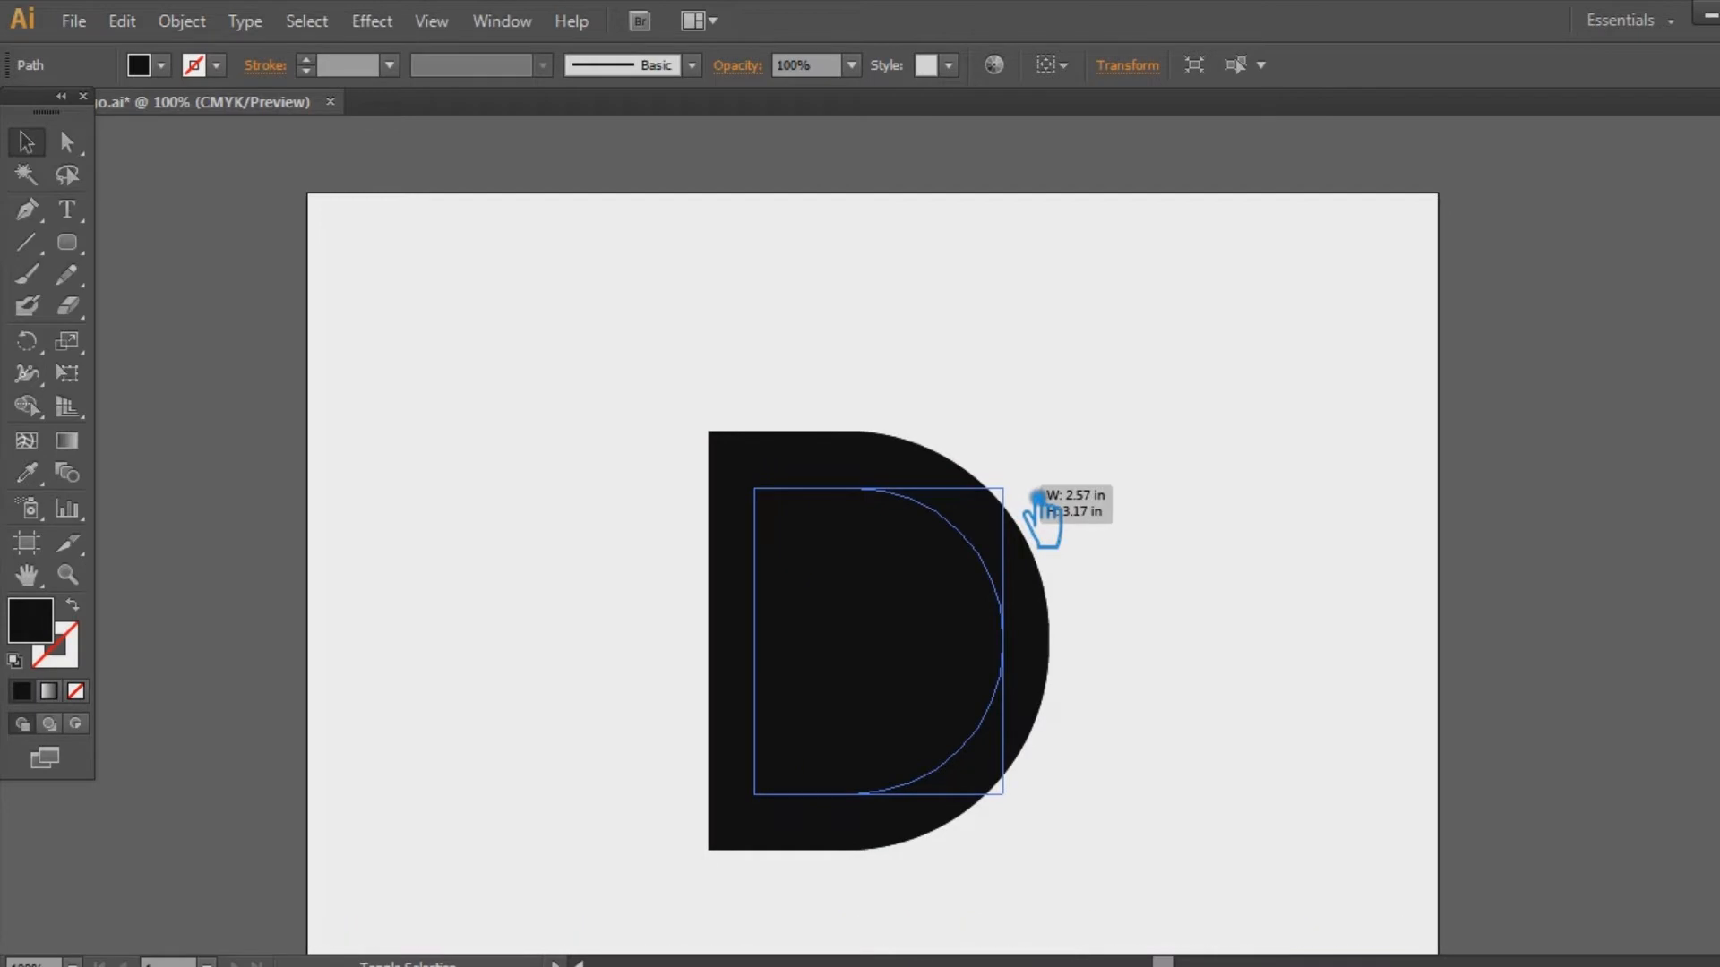
left_click_drag(1037, 496, 1051, 483)
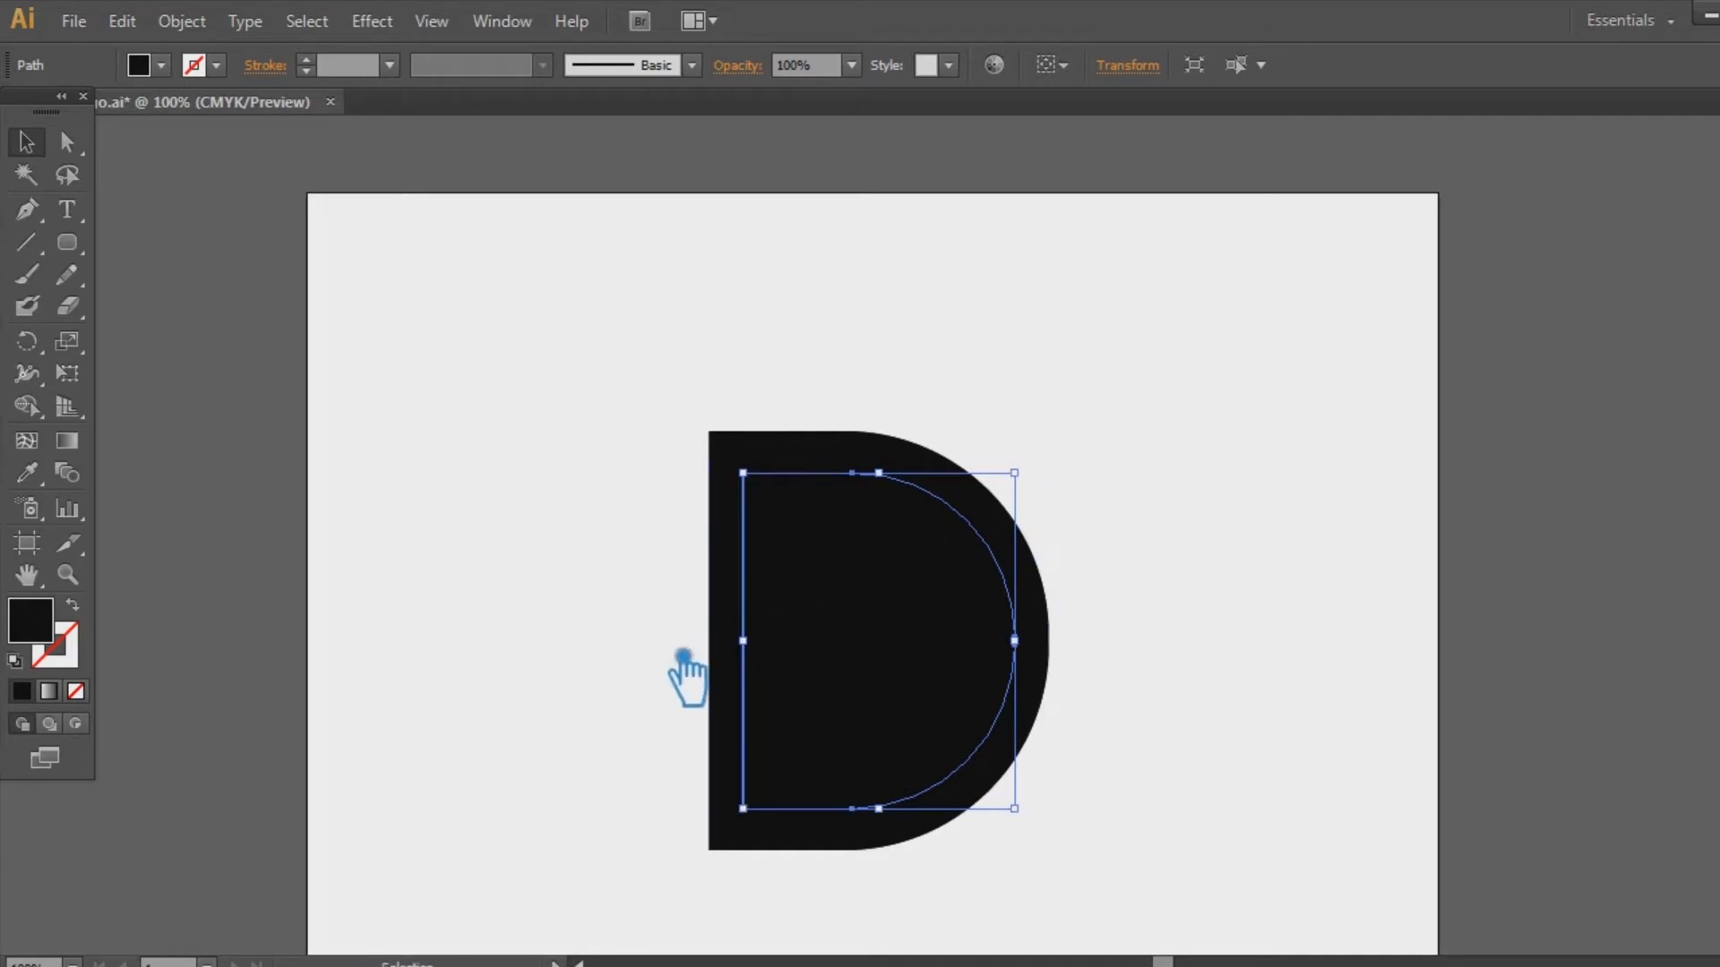
Try to stretch the inner D shape leftward to about 4.49 in wide, and undo the stretch
left_click_drag(767, 667, 603, 664)
key("ctrl+z")
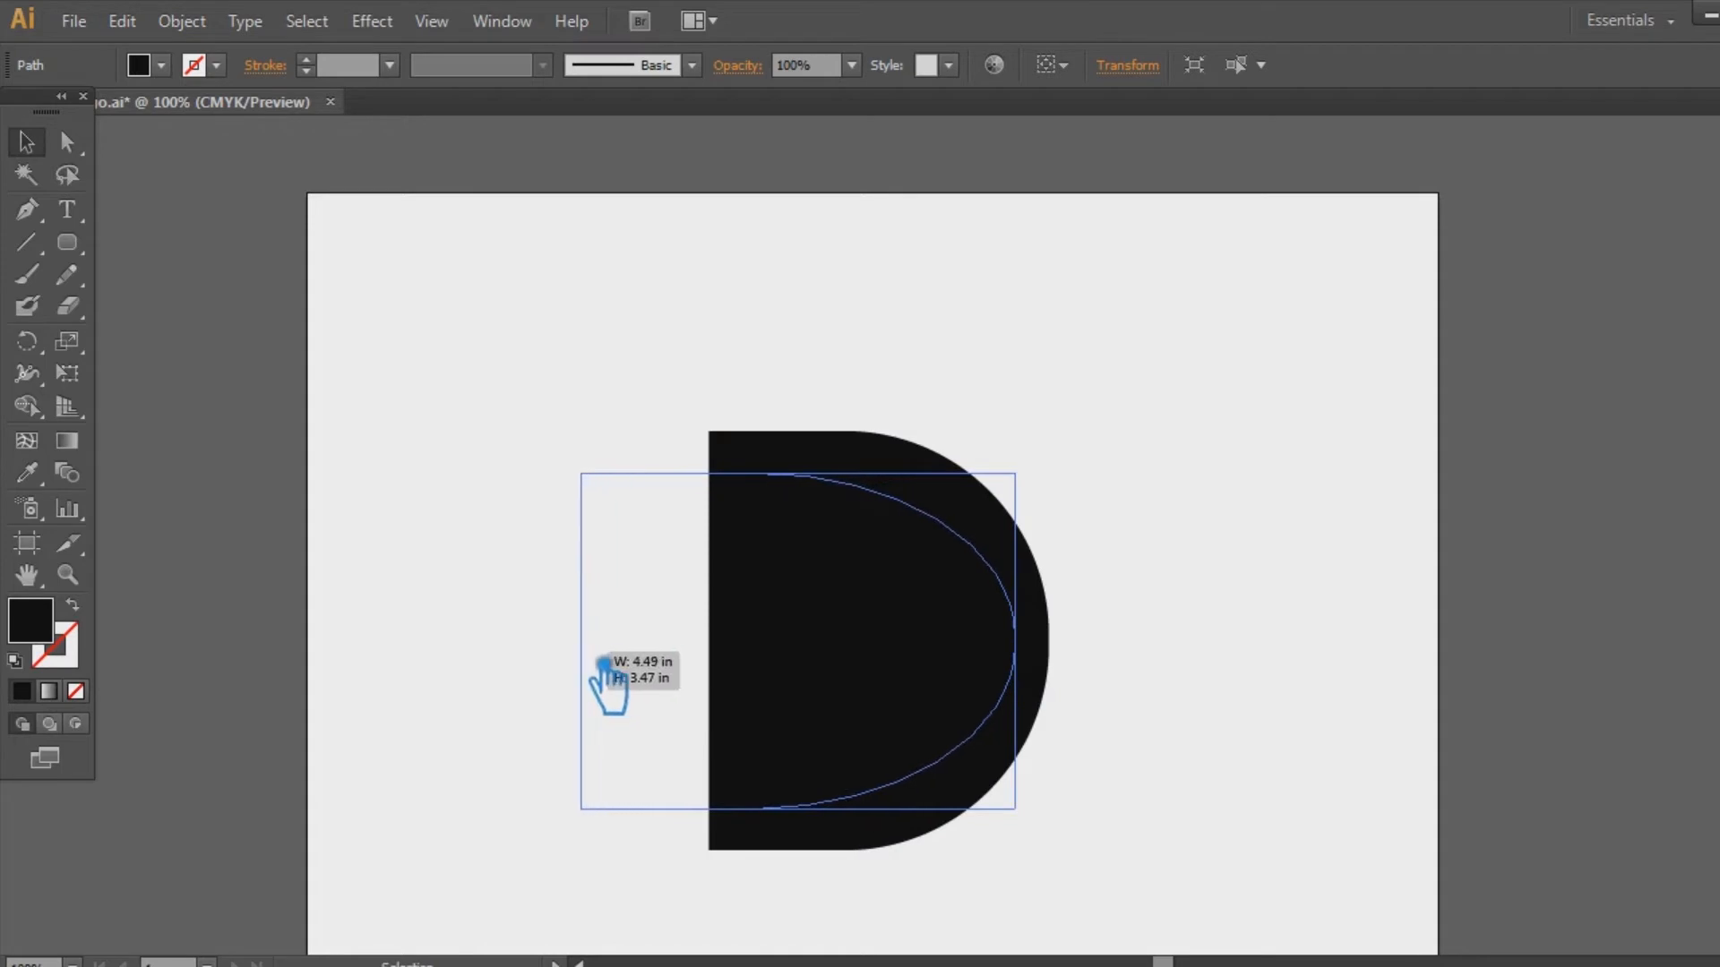
key("ctrl+z")
Move the two left corner anchor points of the inner D shape leftward until they extend well beyond the outer shape's straight edge
key("a")
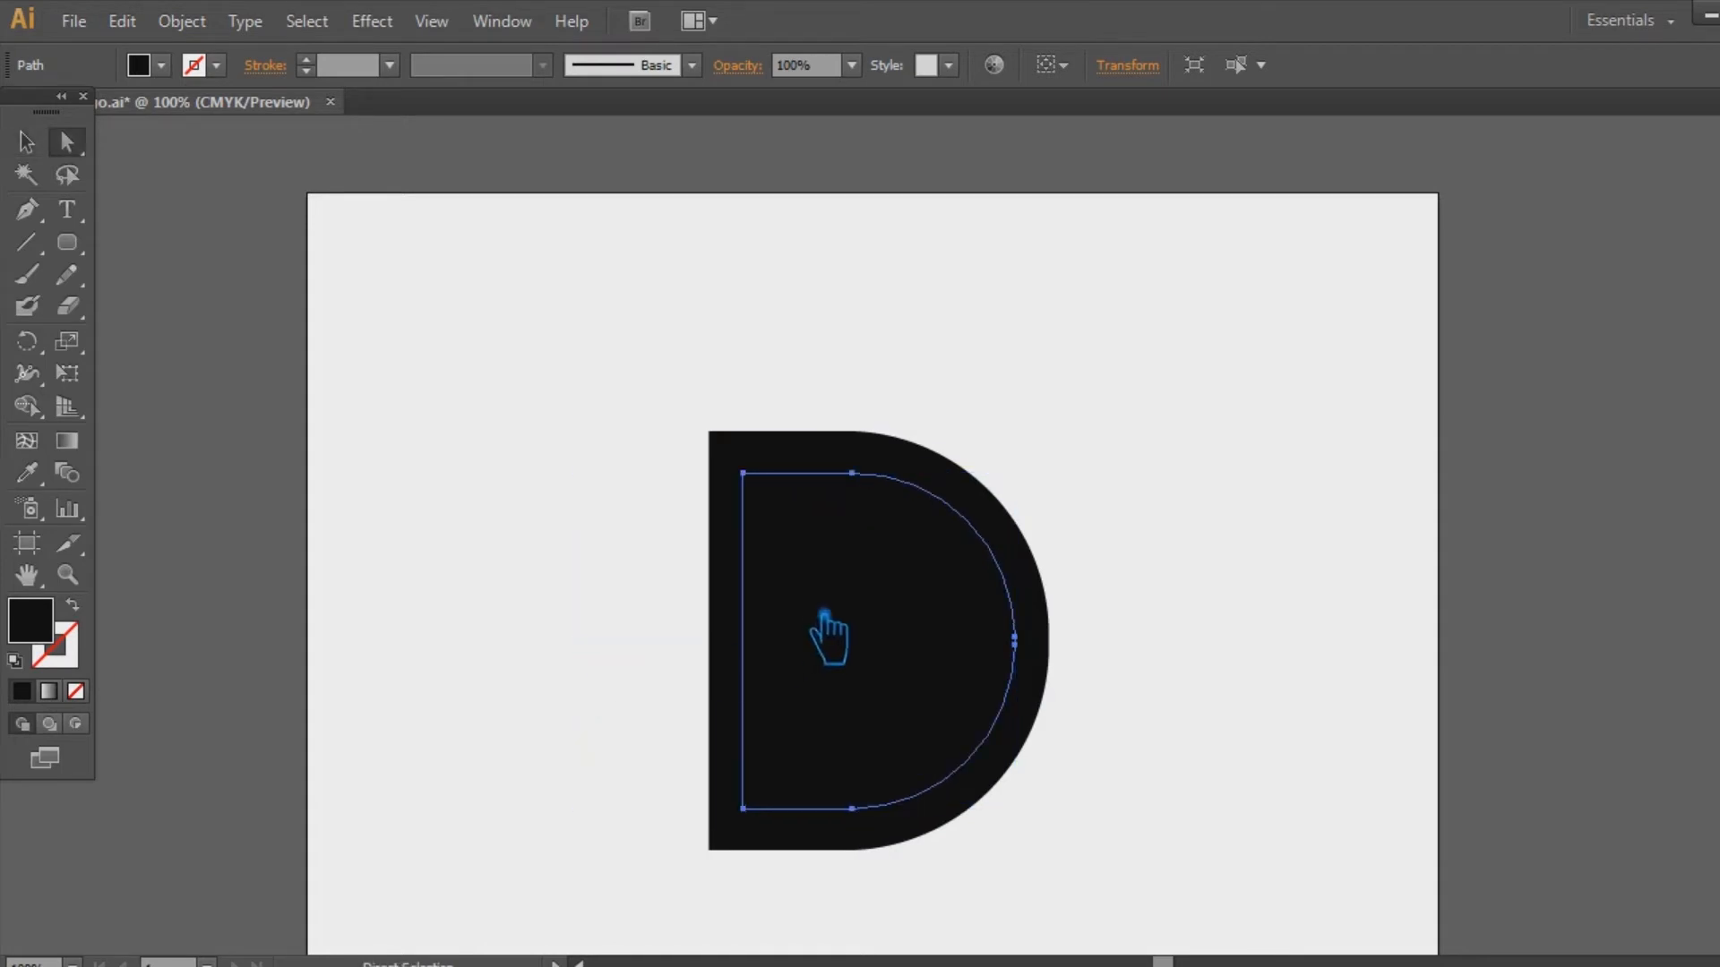
left_click(745, 473)
left_click_drag(763, 817, 764, 825)
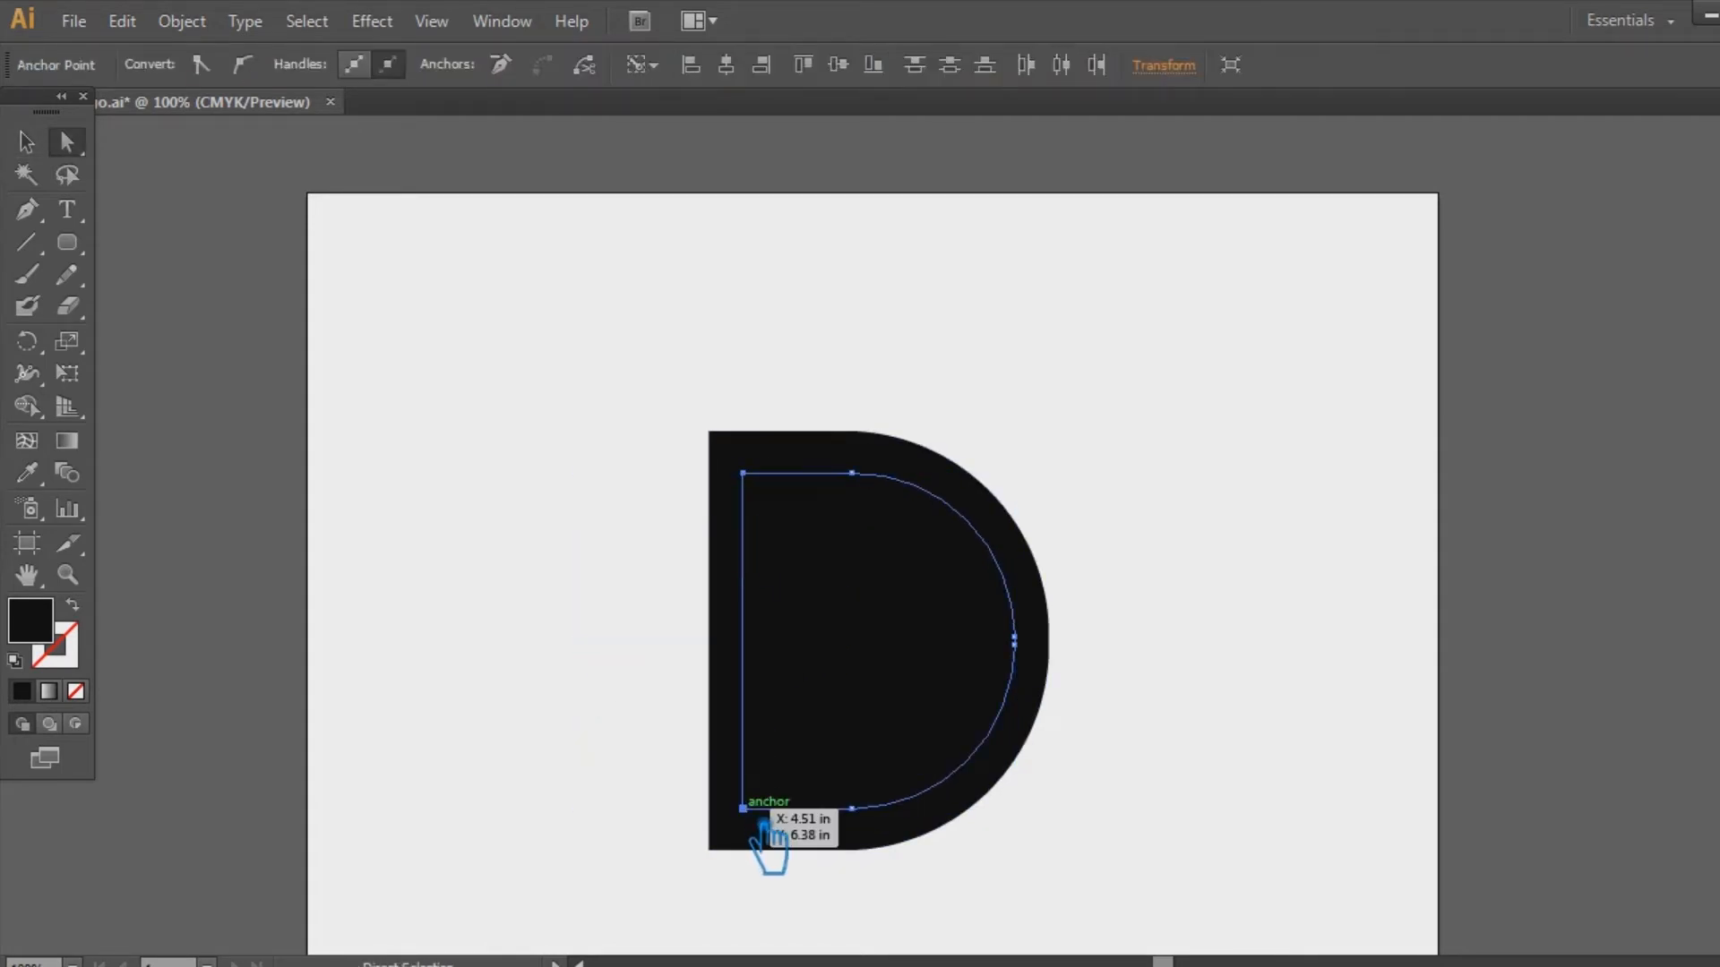
key("Left")
key("Left")
key("Left")
key("Left")
key("Left")
key("Left")
key("Left")
key("Left")
key("Left")
key("Left")
key("Left")
key("Left")
key("Left")
key("Left")
key("Left")
key("Left")
key("Left")
key("Left")
key("Left")
key("Left")
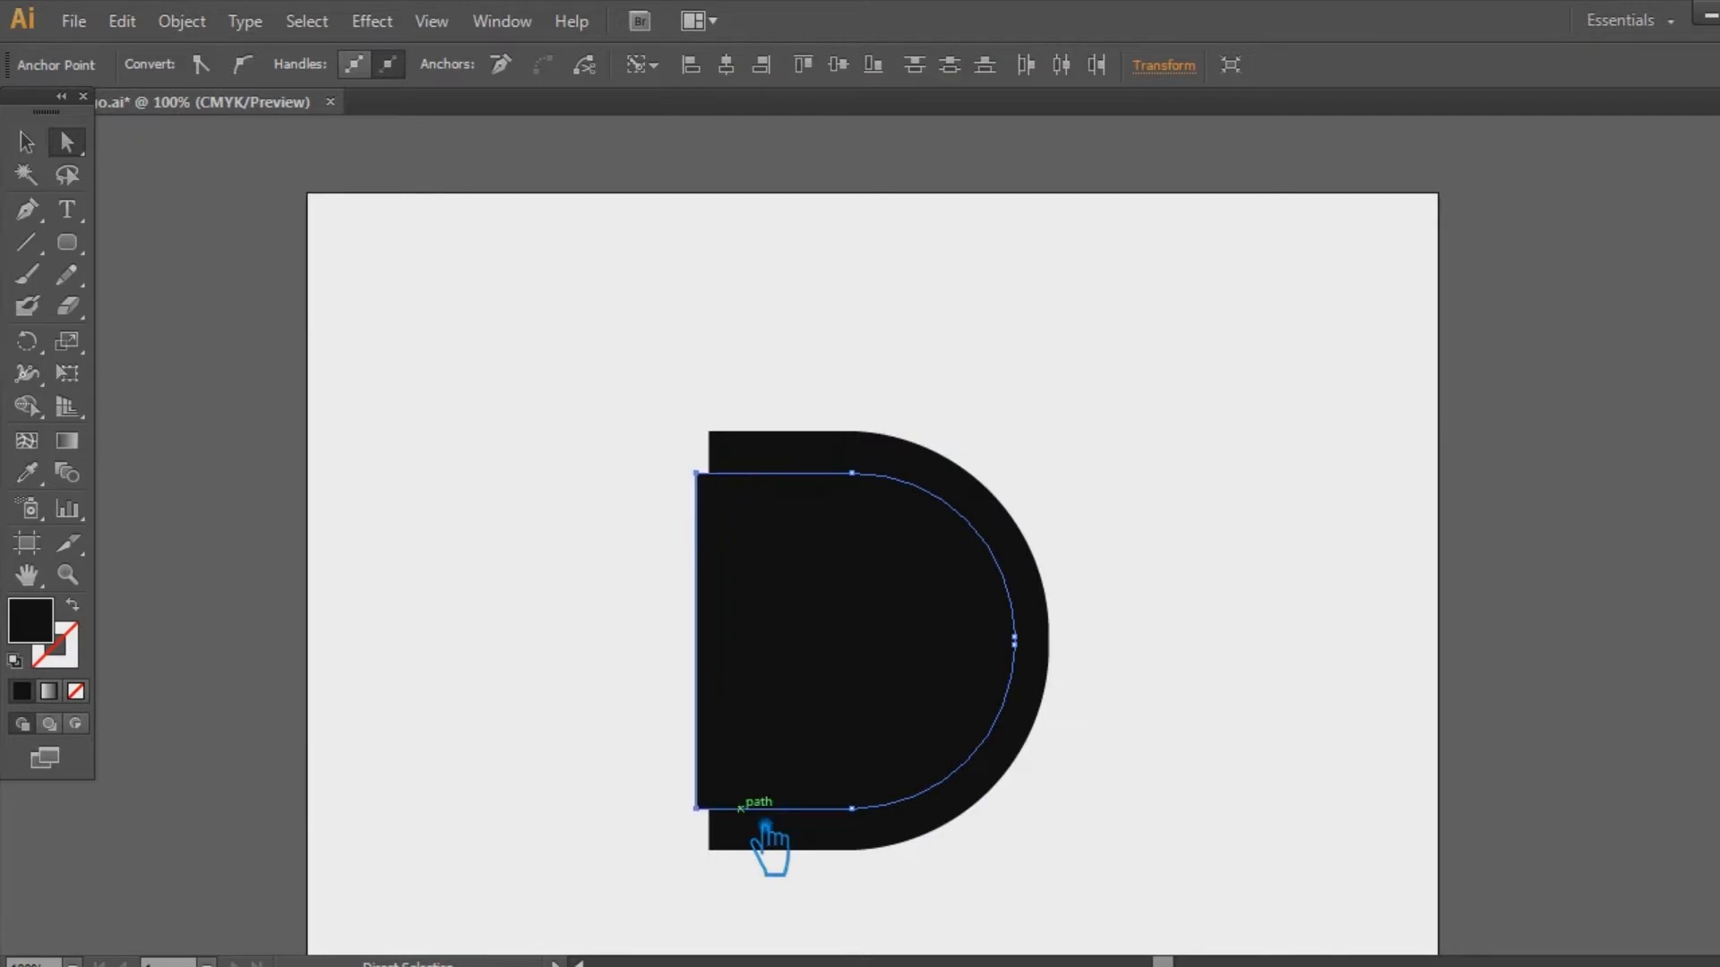
key("Left")
key("Left")
key("Left")
key("Left")
key("Left")
key("Left")
key("Left")
key("Left")
key("Left")
key("Left")
key("Left")
key("Left")
key("Left")
key("Left")
key("Left")
key("Left")
key("Left")
key("Left")
key("Left")
key("Left")
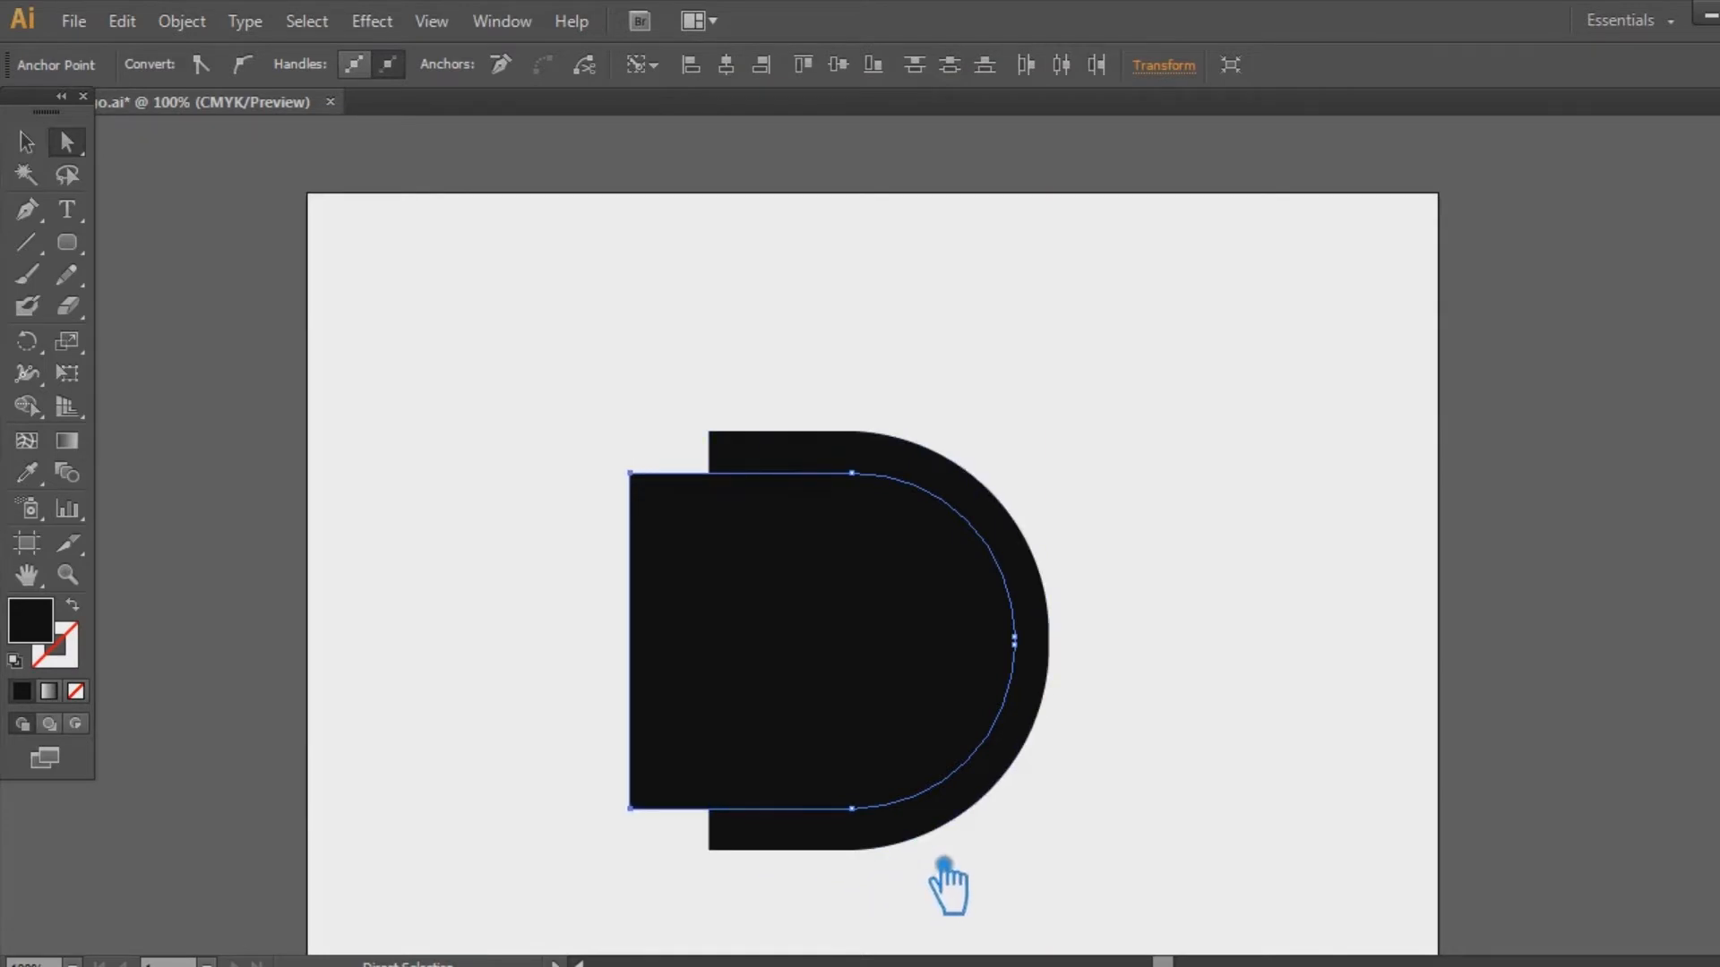
key("Left")
key("Left")
key("Left")
key("Left")
key("Left")
key("Left")
key("Left")
key("Left")
key("Left")
key("Left")
key("Left")
key("Left")
key("Left")
key("Left")
key("Left")
key("Left")
key("Left")
key("Left")
key("Left")
key("Left")
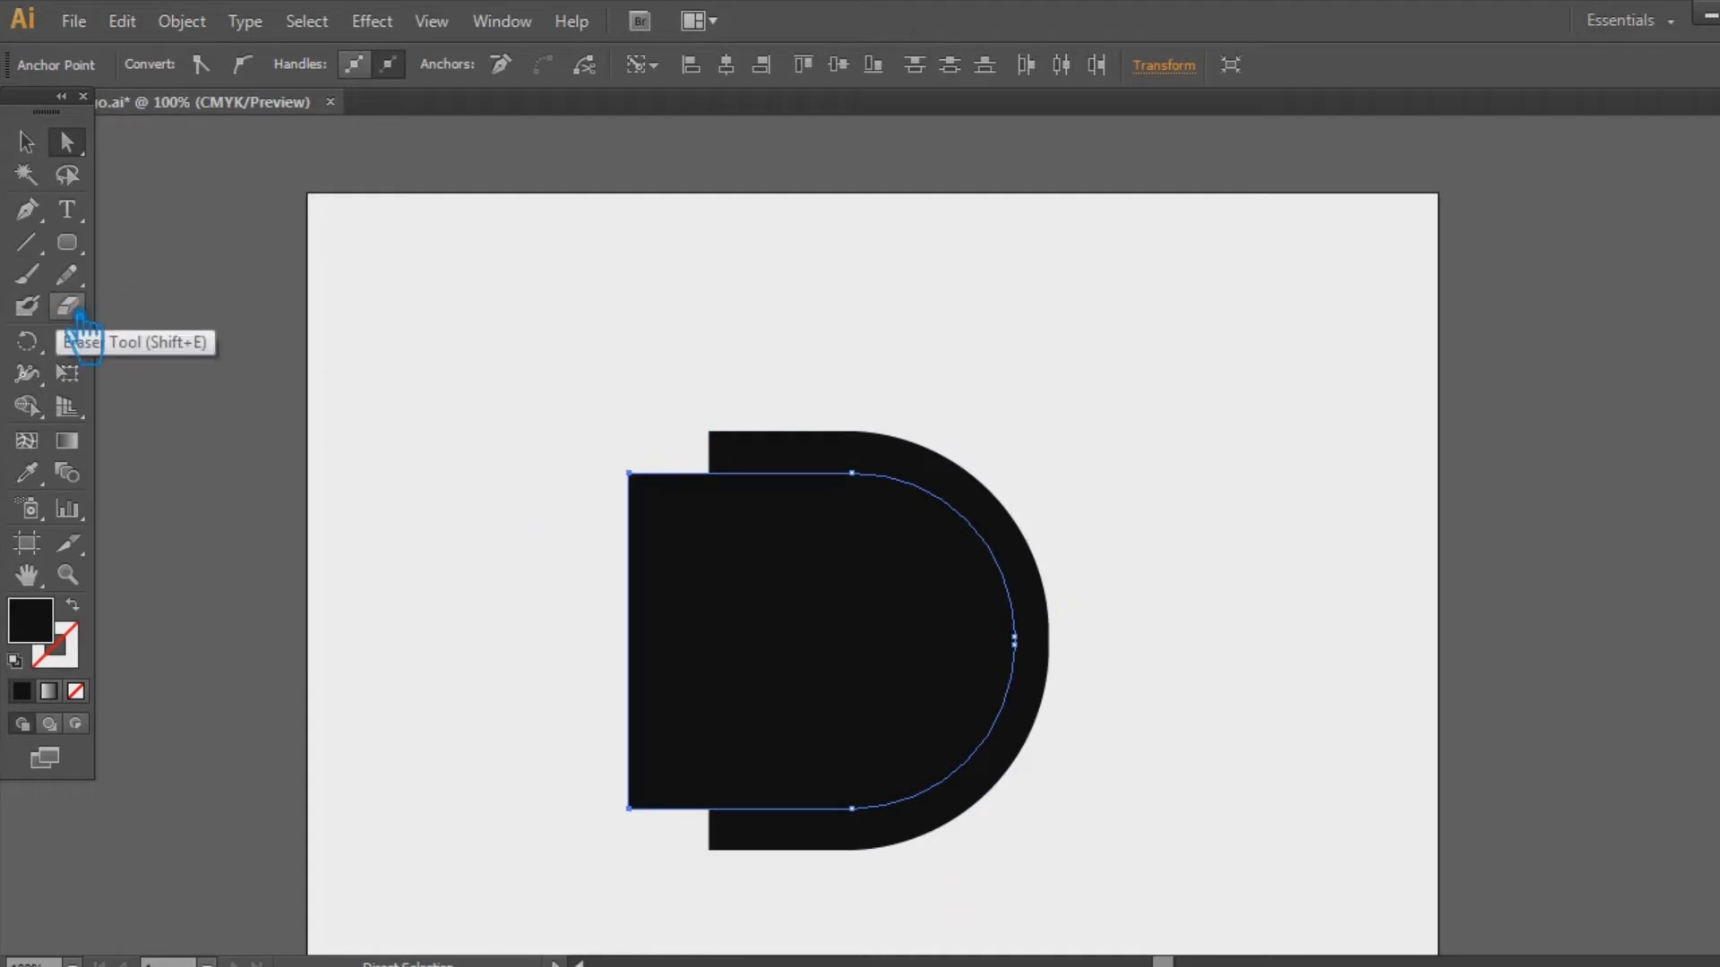
key("Left")
key("Left")
key("Left")
key("Left")
key("Left")
key("Left")
key("Left")
key("Left")
key("Left")
key("Left")
key("Left")
key("Left")
key("Left")
key("Left")
key("Left")
key("Left")
key("Left")
key("Left")
key("Left")
key("Left")
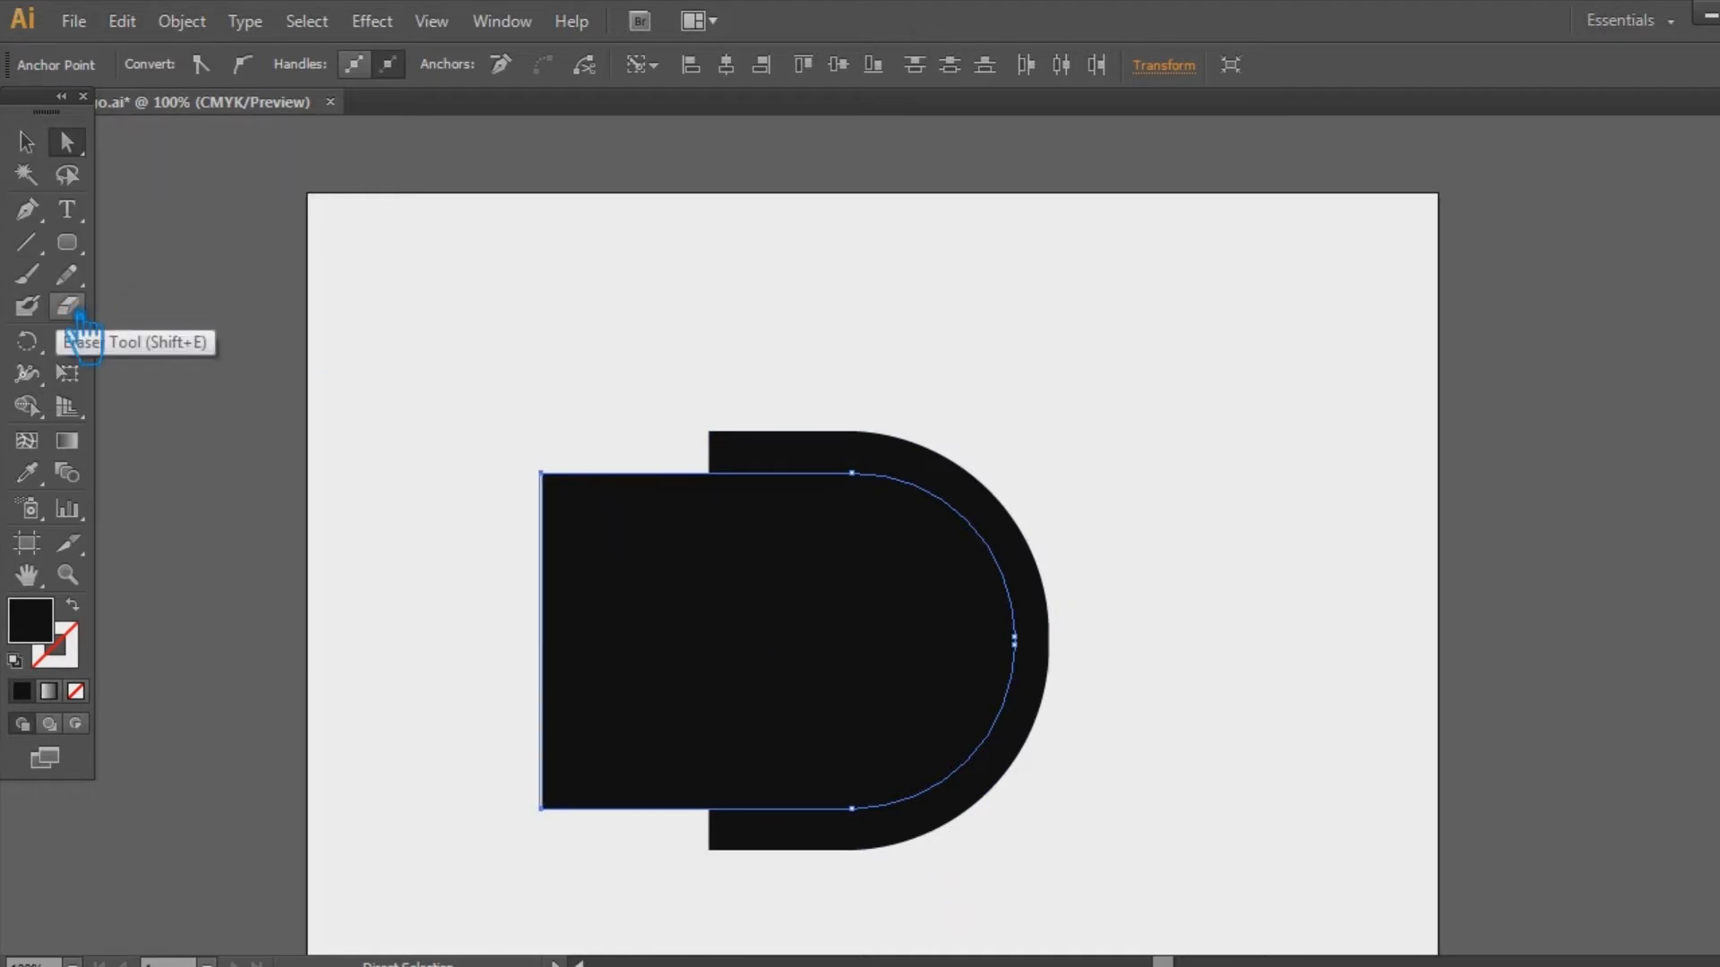
left_click(29, 143)
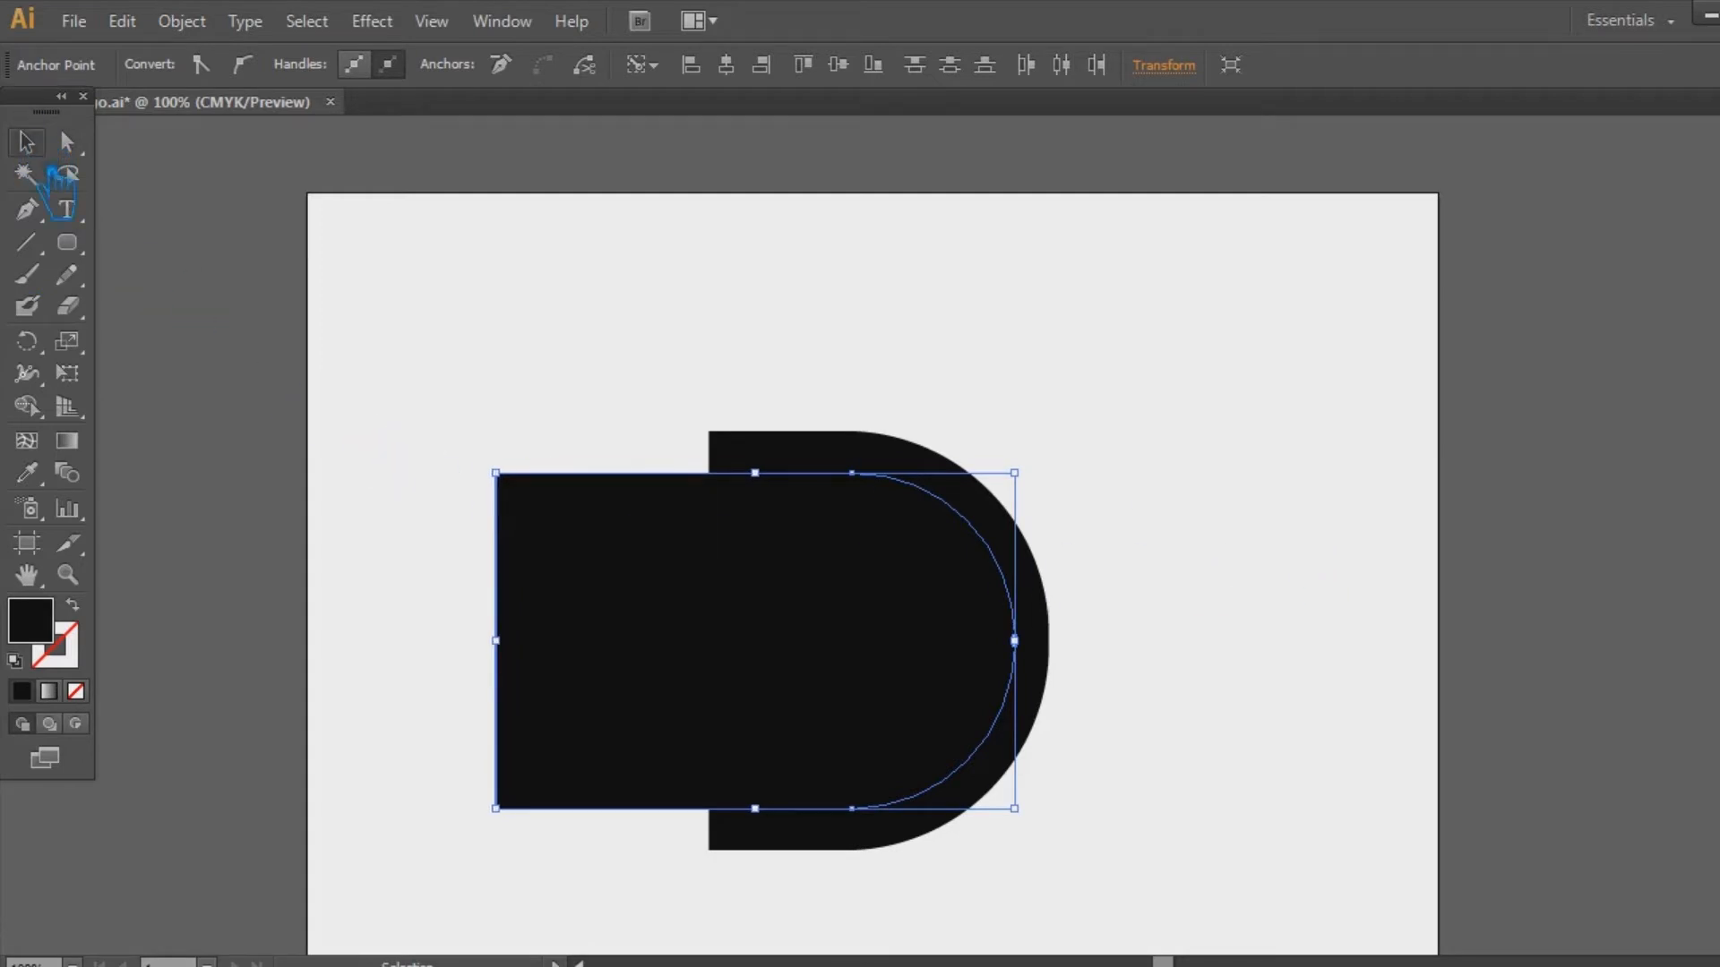
left_click(649, 296)
Nudge the extended inner shape slightly left to thicken the curved band of the outer D on the right
left_click(914, 668)
key("Left")
key("Left")
key("Left")
key("Left")
key("Left")
key("Left")
key("Left")
key("Left")
key("Left")
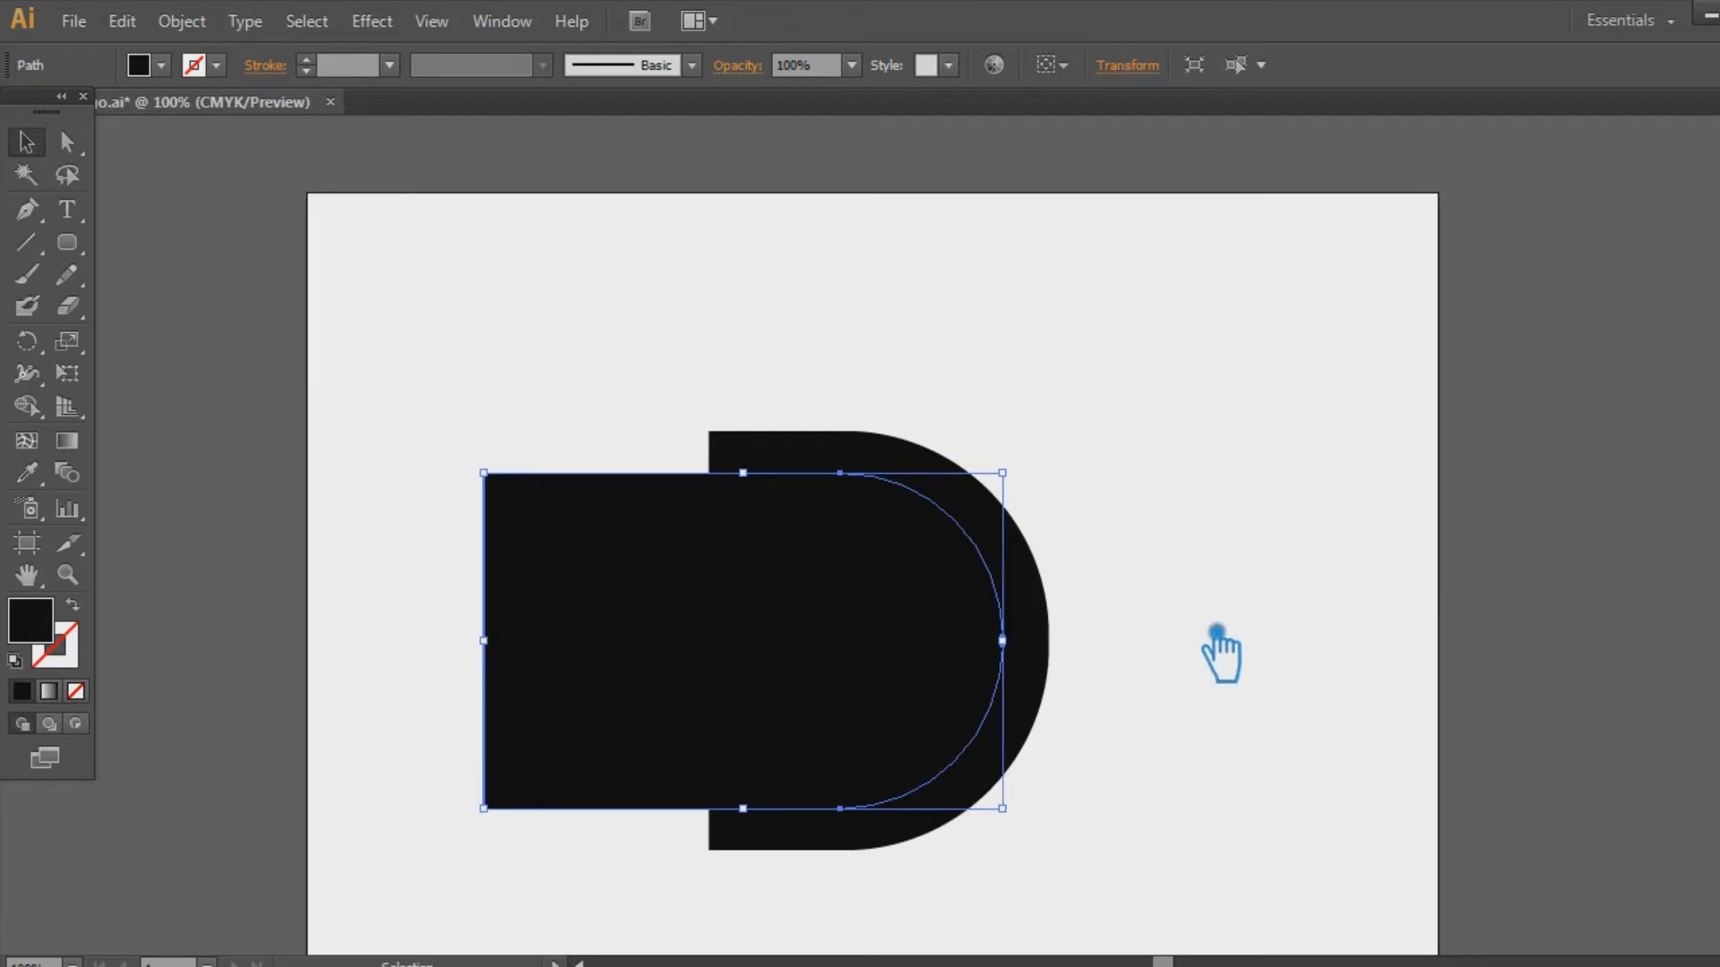
left_click(1219, 654)
Recolor the extended inner shape dark gray by sampling the canvas surroundings with the Eyedropper tool
left_click(621, 588)
left_click(27, 472)
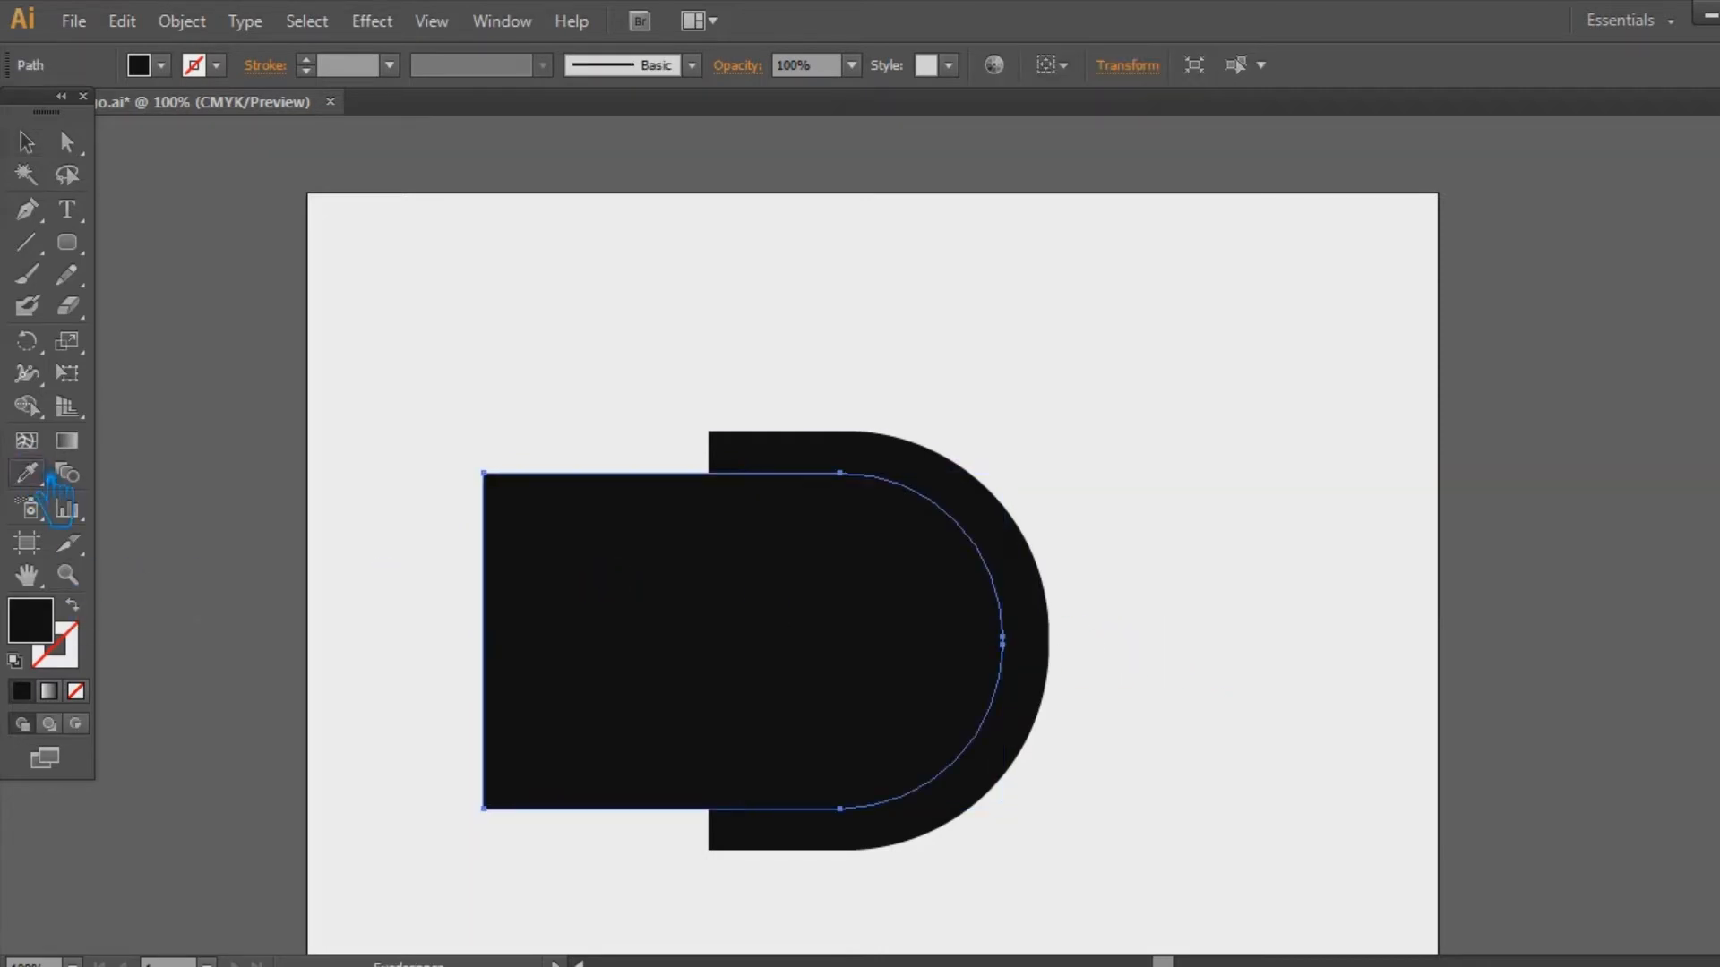
left_click(221, 467)
left_click(36, 148)
left_click(466, 374)
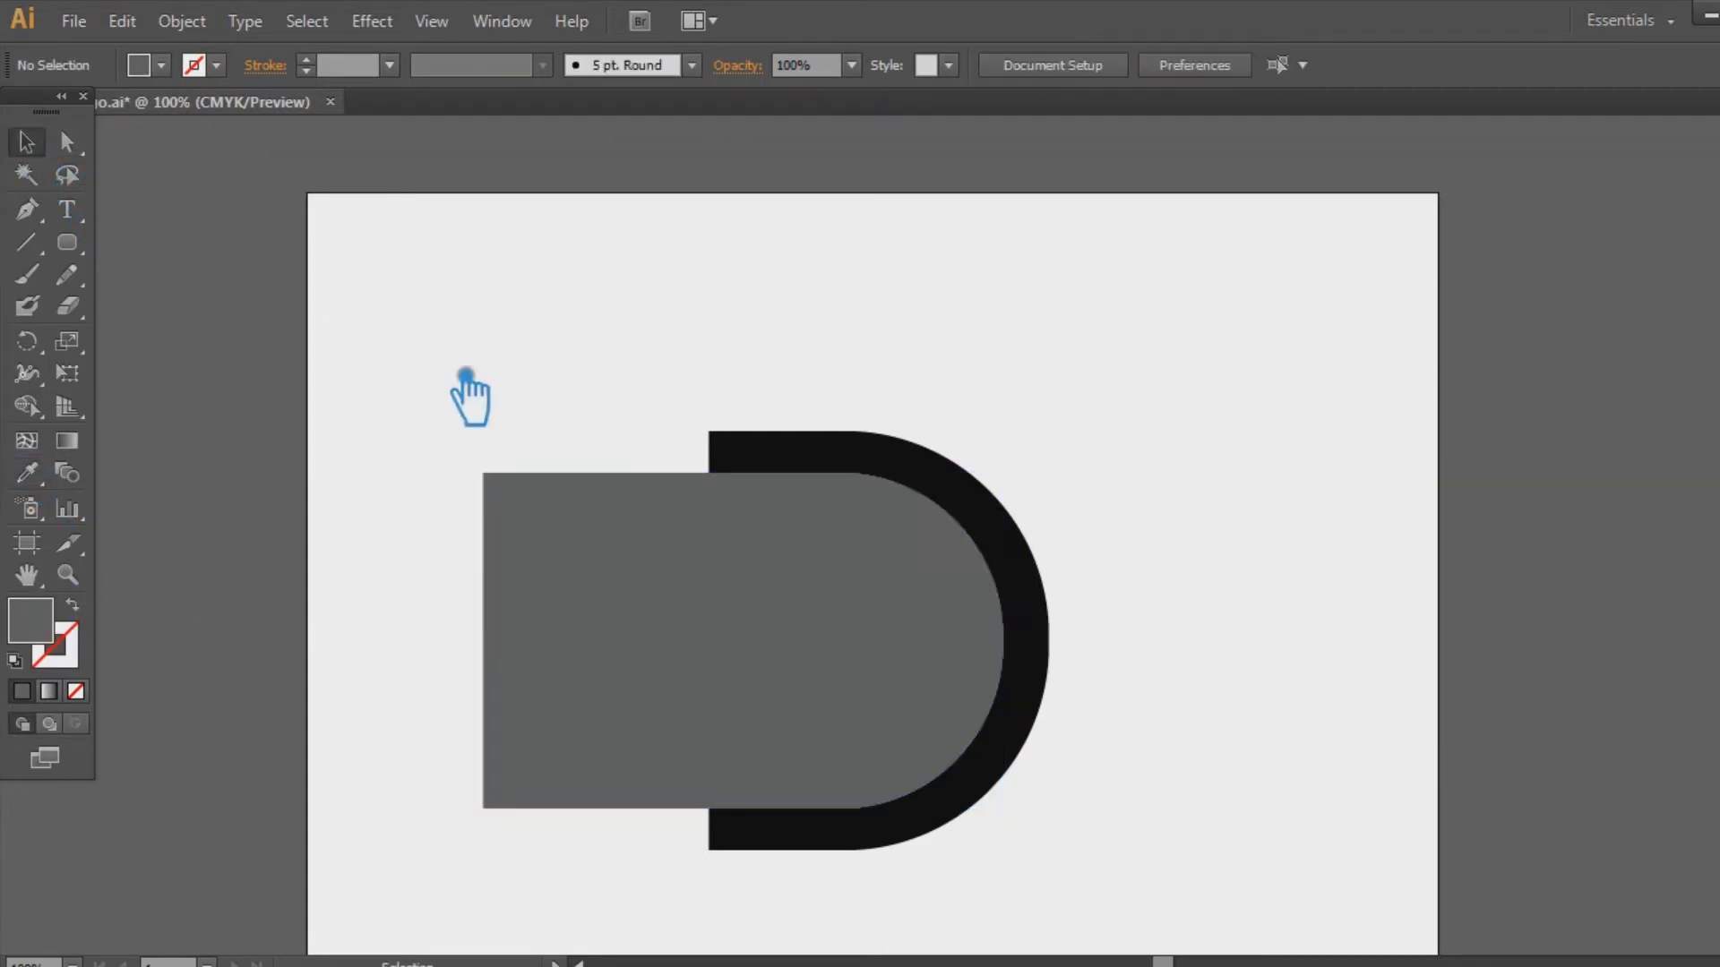
Nudge the gray inner shape slightly further left against the black D shape
left_click(542, 510)
key("a")
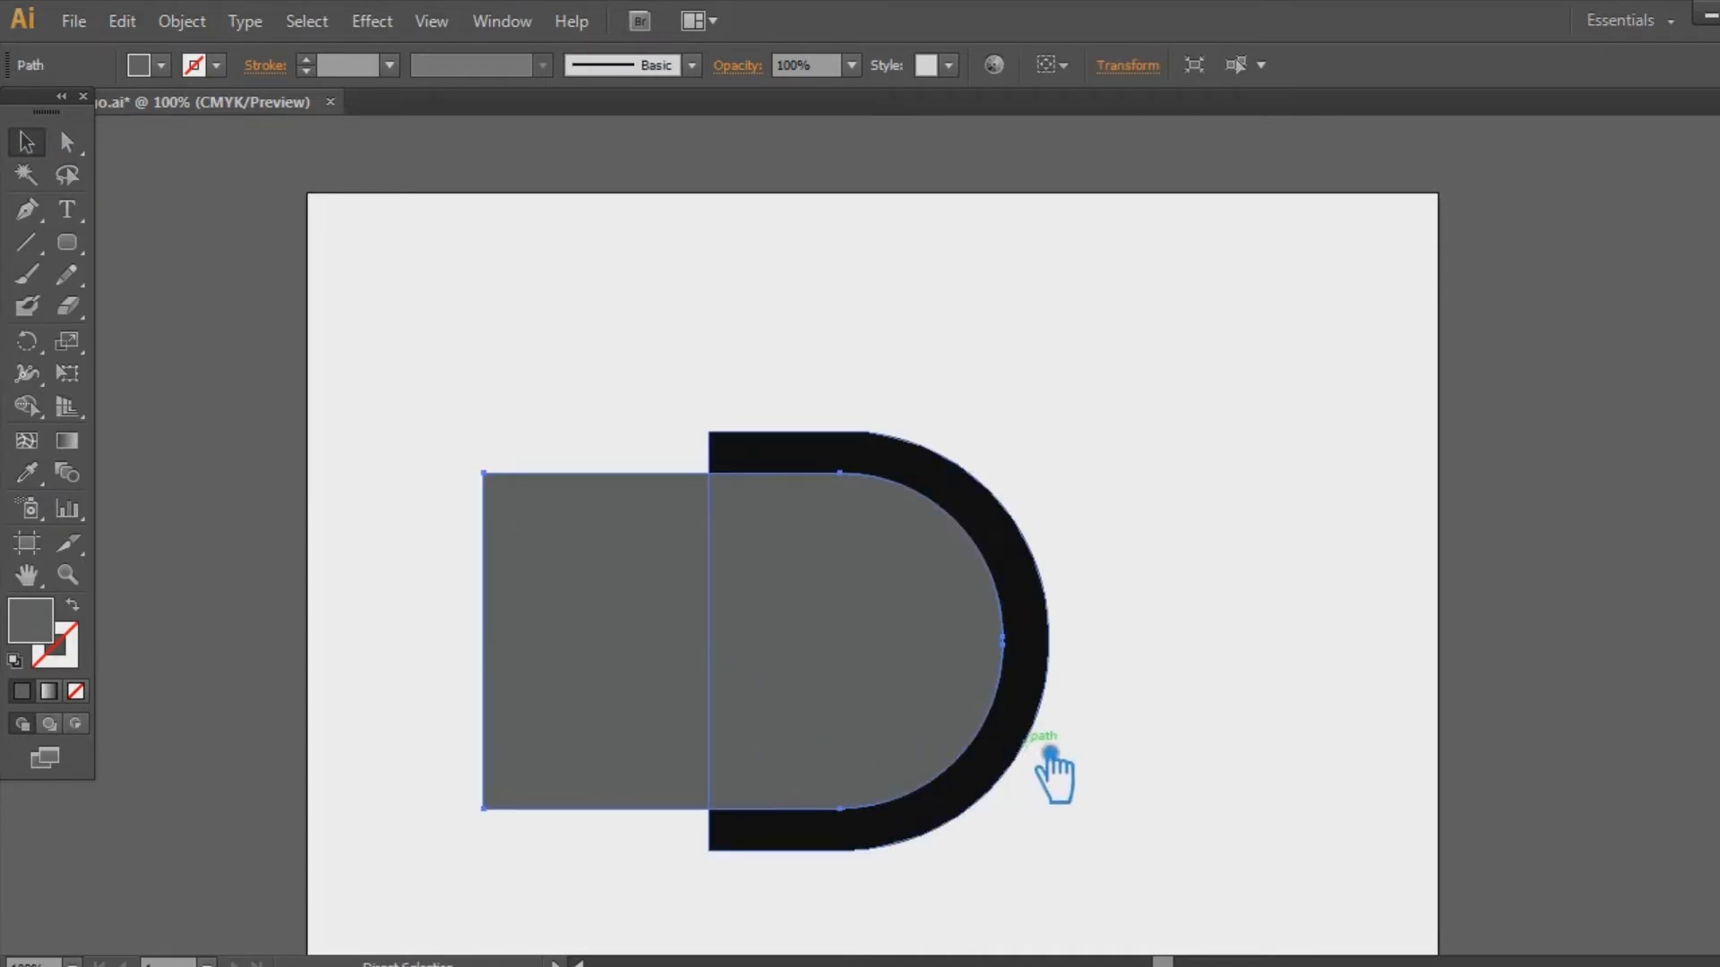
key("v")
key("Left")
key("Left")
key("Left")
key("Left")
key("Left")
key("Left")
key("Left")
key("Left")
key("Left")
key("Left")
key("Left")
key("Left")
key("Left")
key("Left")
key("Left")
key("Left")
key("Left")
key("Left")
key("Left")
key("Left")
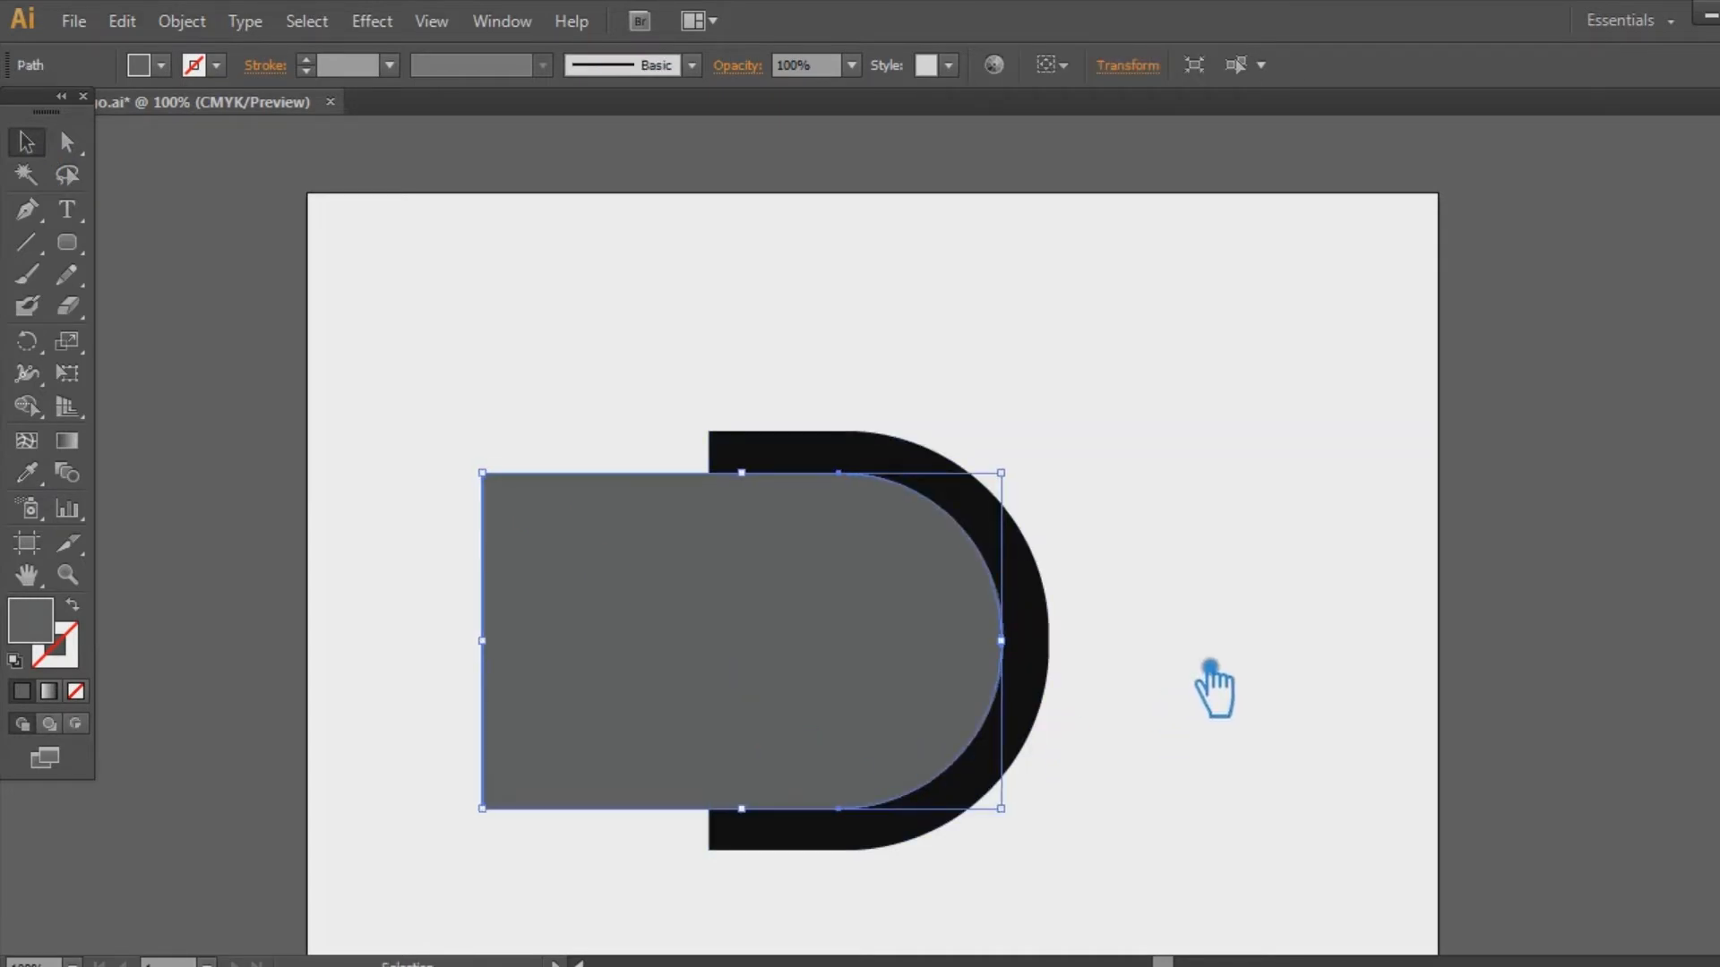
Nudge the gray inner shape slightly right over the black D shape
key("Right")
key("Right")
key("Right")
key("Right")
key("Right")
key("Right")
key("Right")
key("Right")
key("Right")
key("Right")
key("Right")
key("Right")
key("Right")
key("Right")
key("Right")
key("Right")
key("Right")
key("Right")
key("Right")
key("Right")
Create a smaller copy of the gray D shape inside it and nudge it right toward the curved edge
left_click_drag(992, 485, 958, 507)
key("shift+Right")
key("shift+Right")
key("shift+Right")
key("shift+Right")
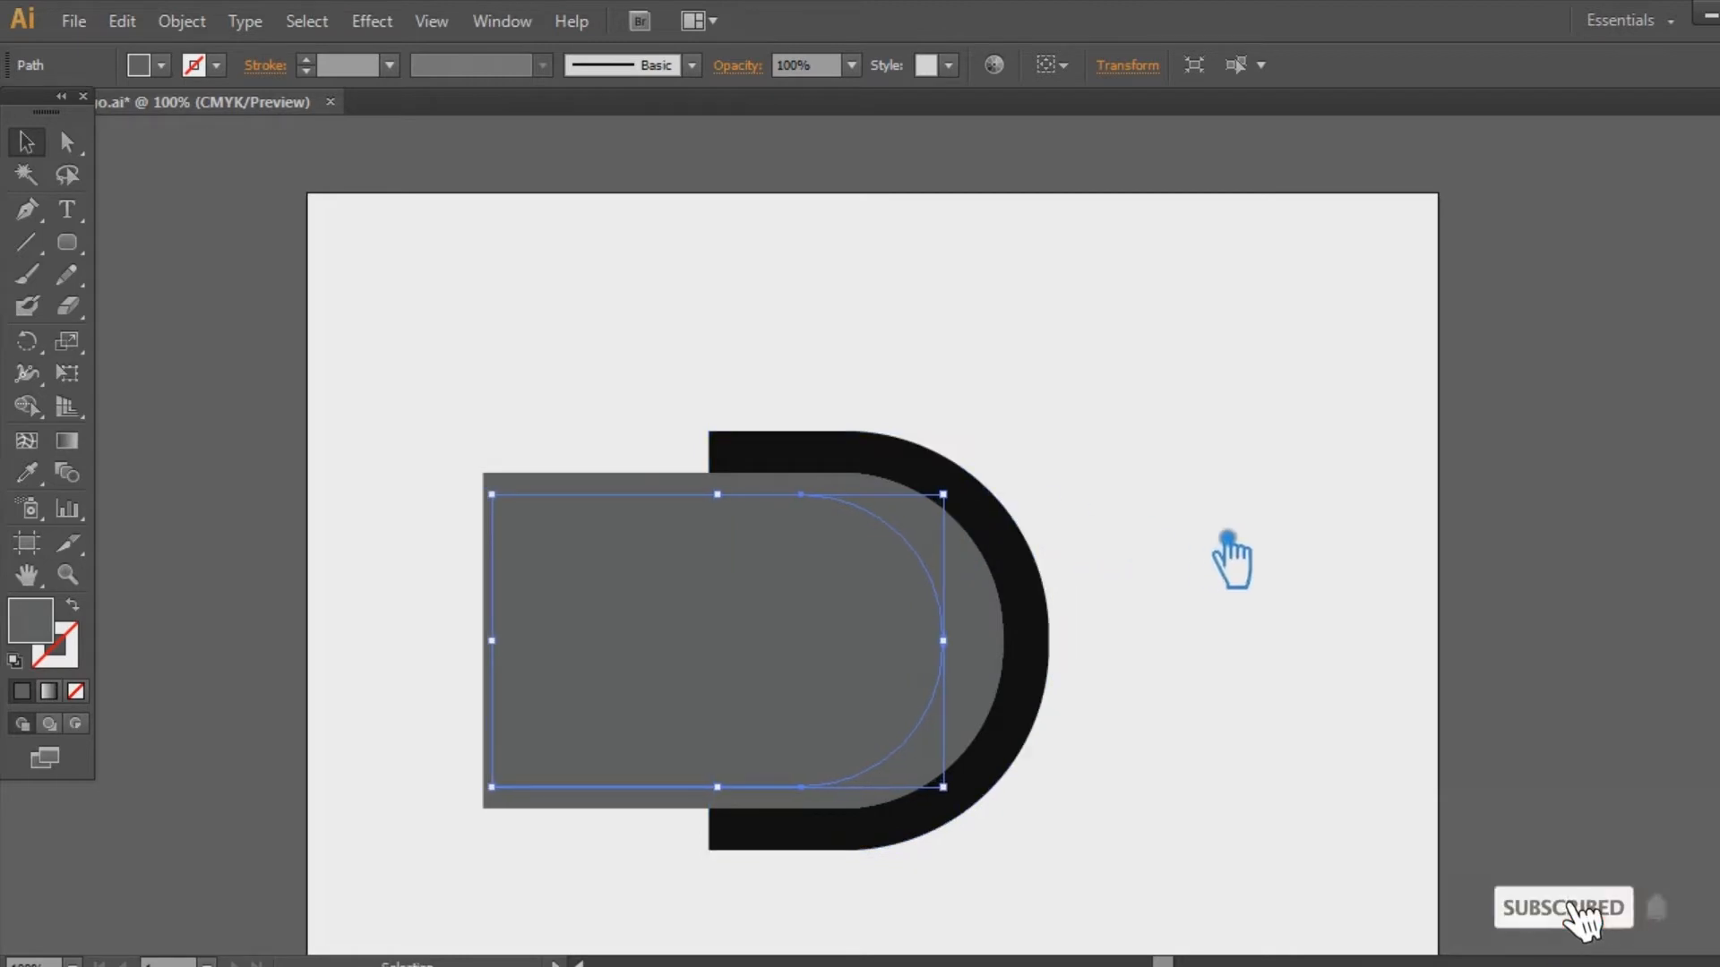
key("Right")
key("Right")
key("Right")
key("Right")
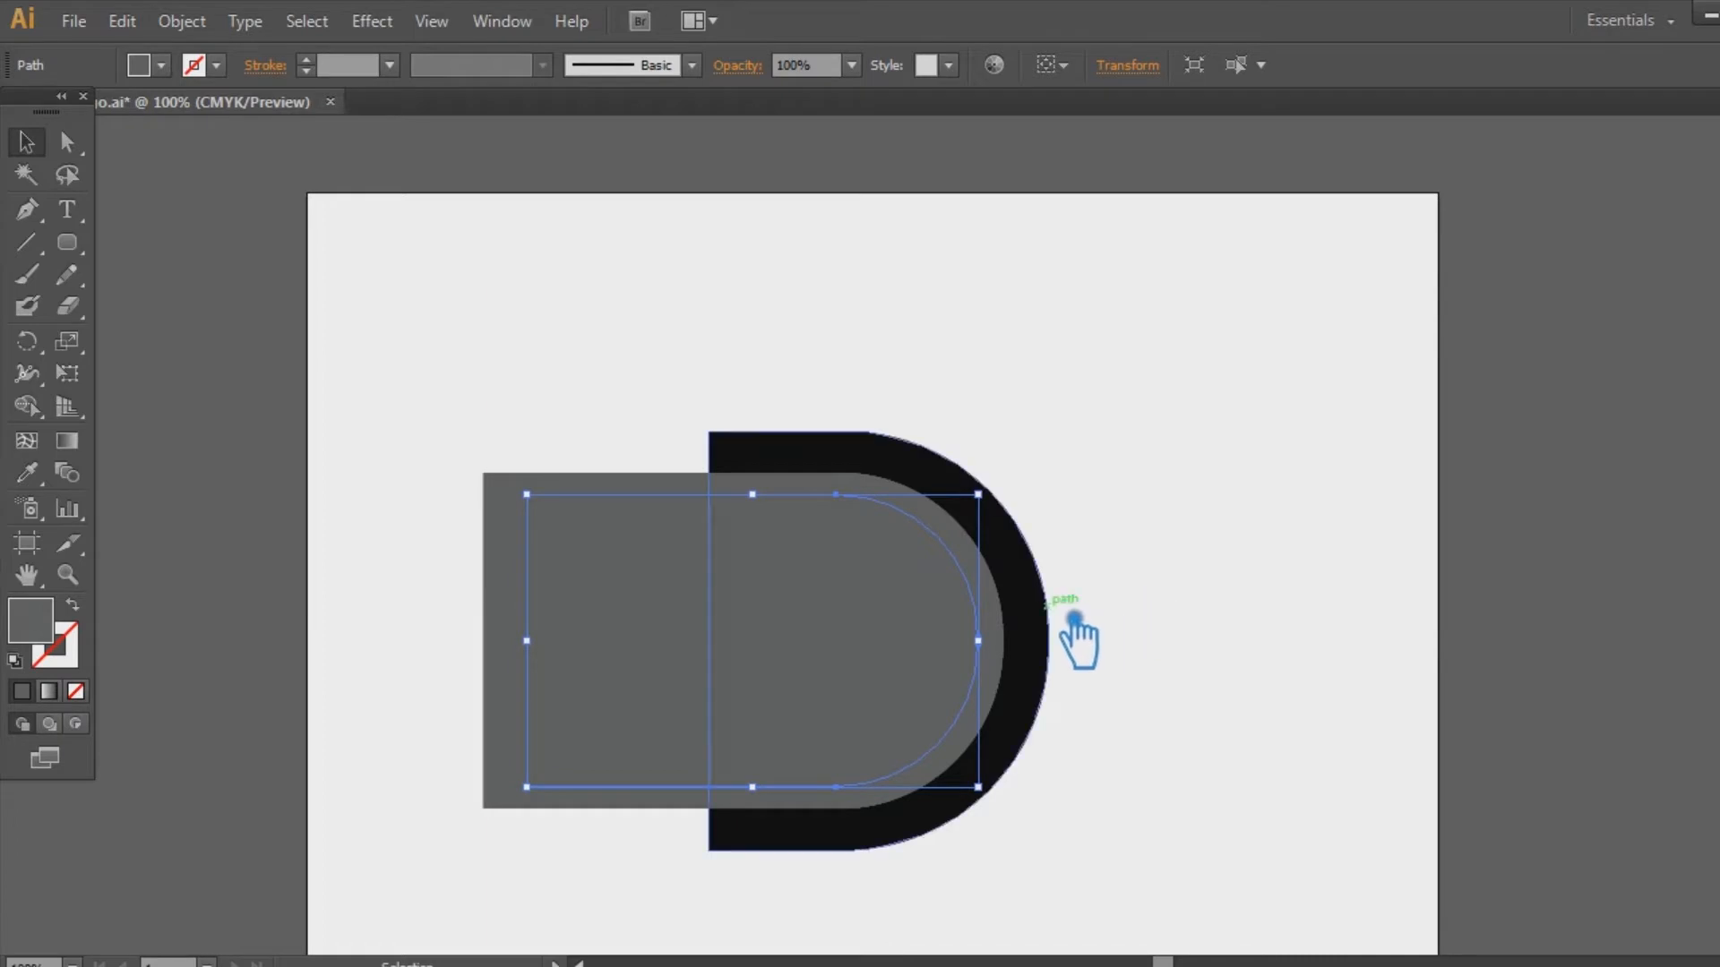
Scale the black D shape down slightly about its center to thin its visible band
left_click(1074, 619)
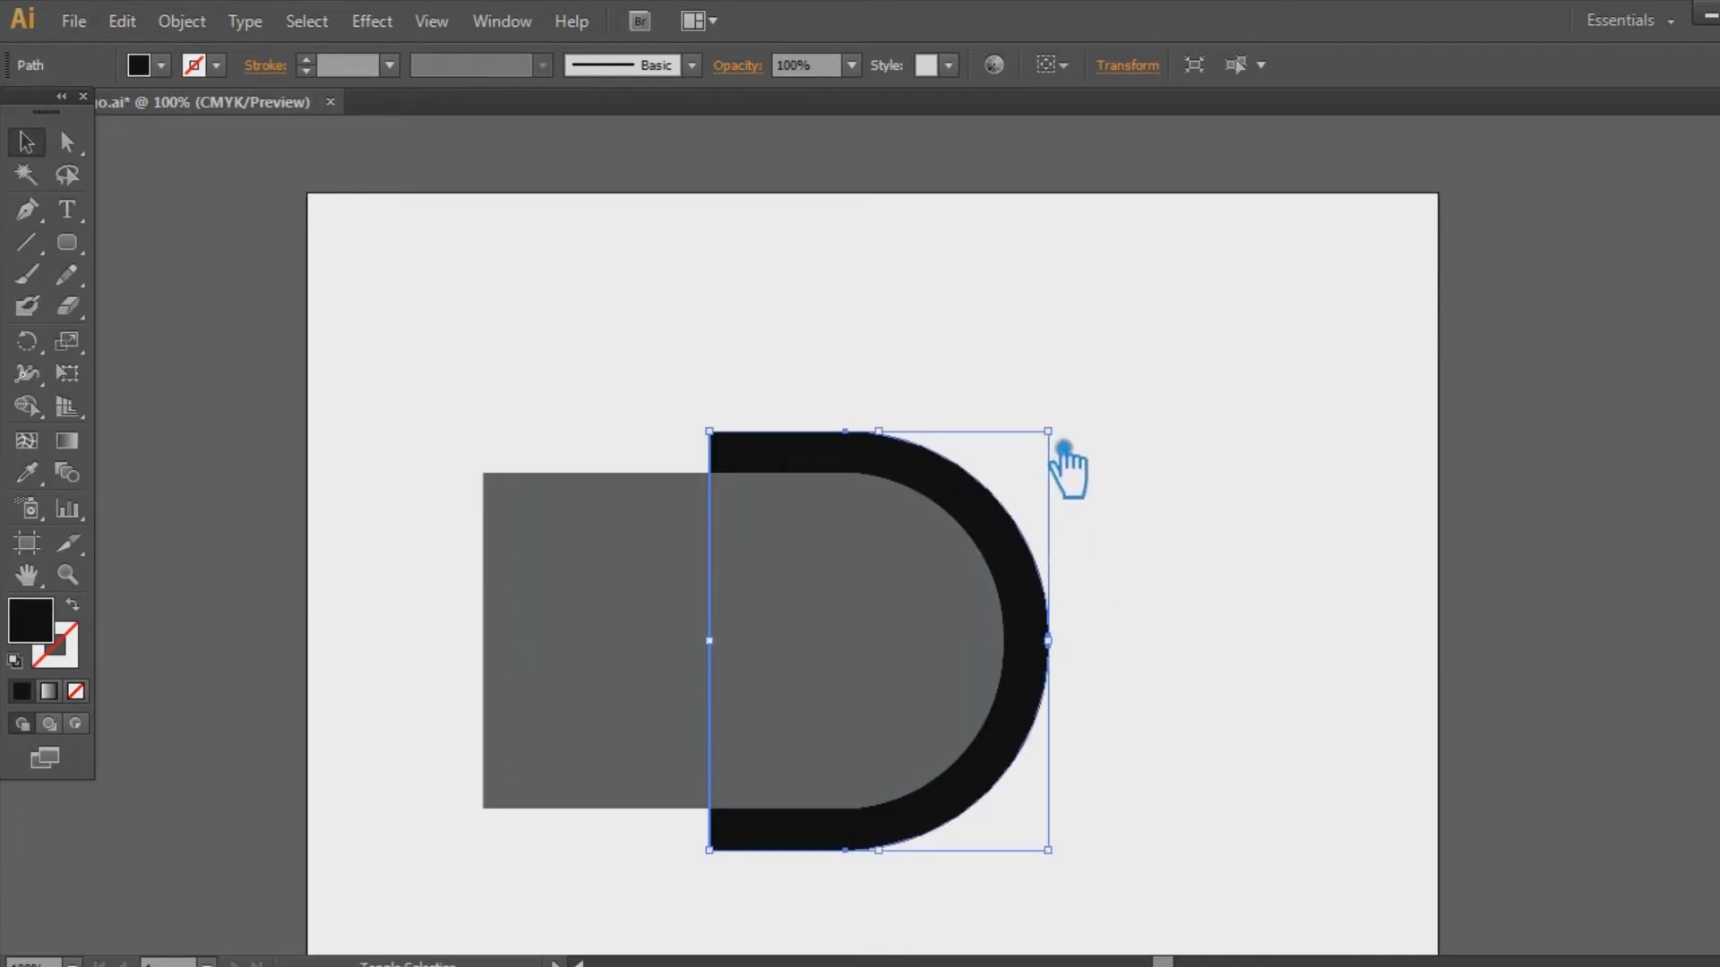
left_click_drag(1074, 441, 1062, 453)
Recolor the innermost D shape with the darker gray 494646
left_click(845, 660)
left_click(40, 479)
double_click(54, 641)
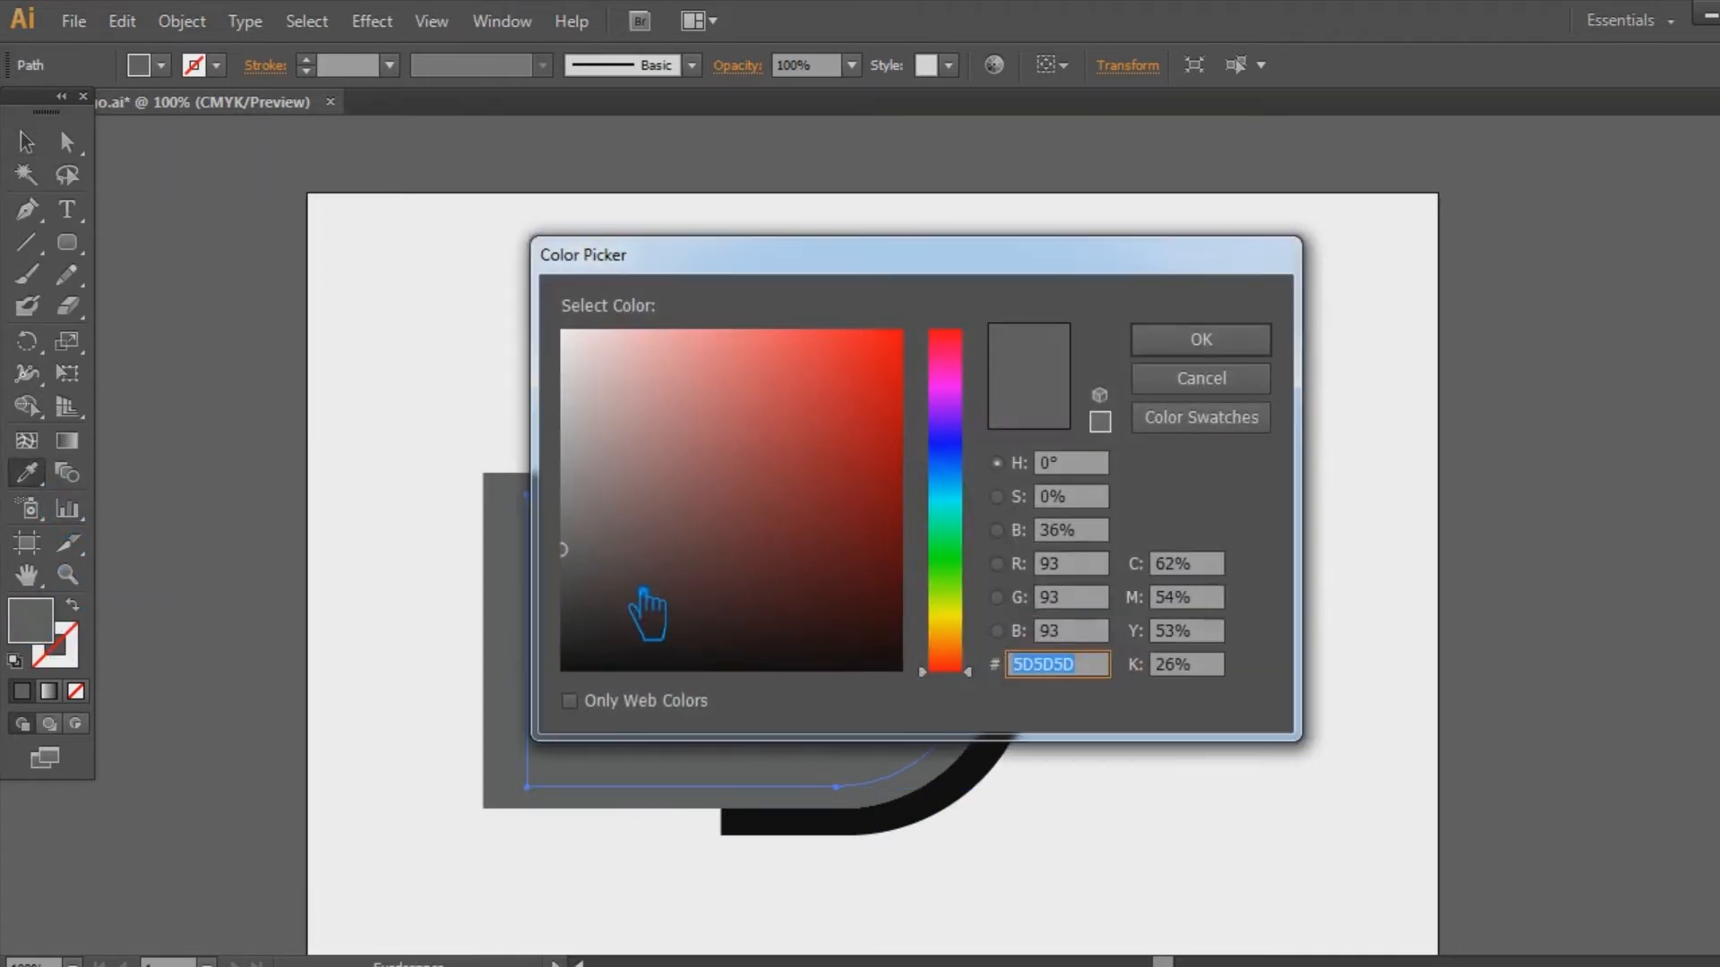
type("494646")
left_click(1170, 339)
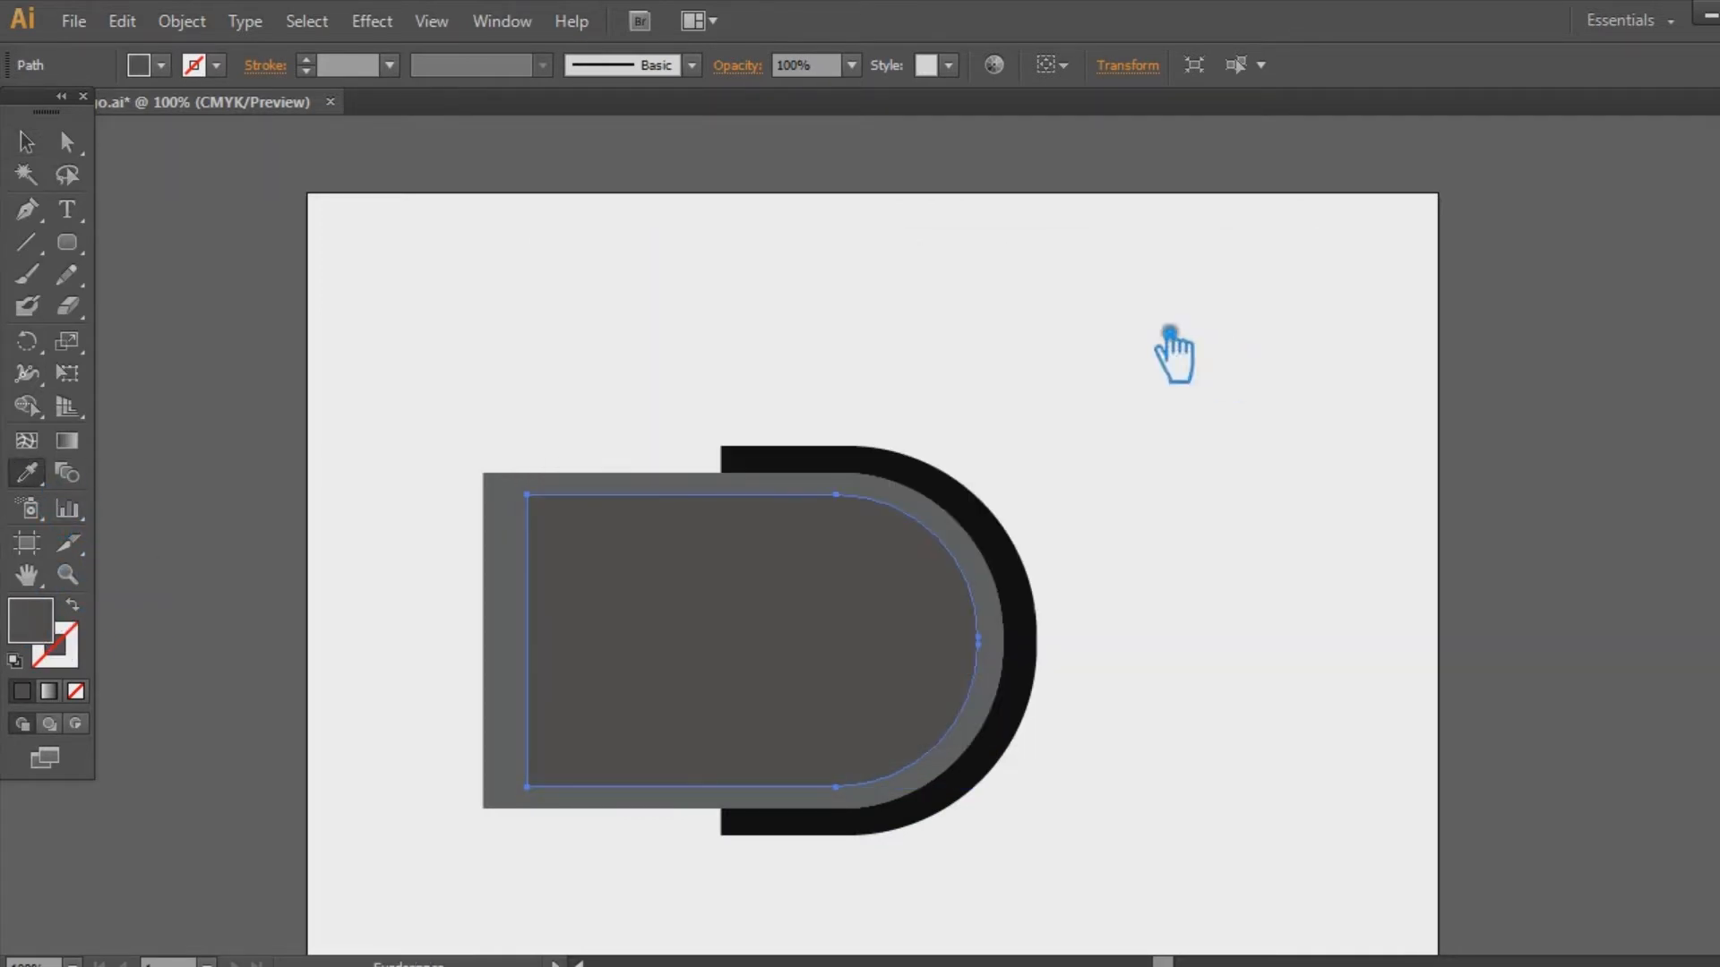
left_click(28, 142)
left_click(239, 238)
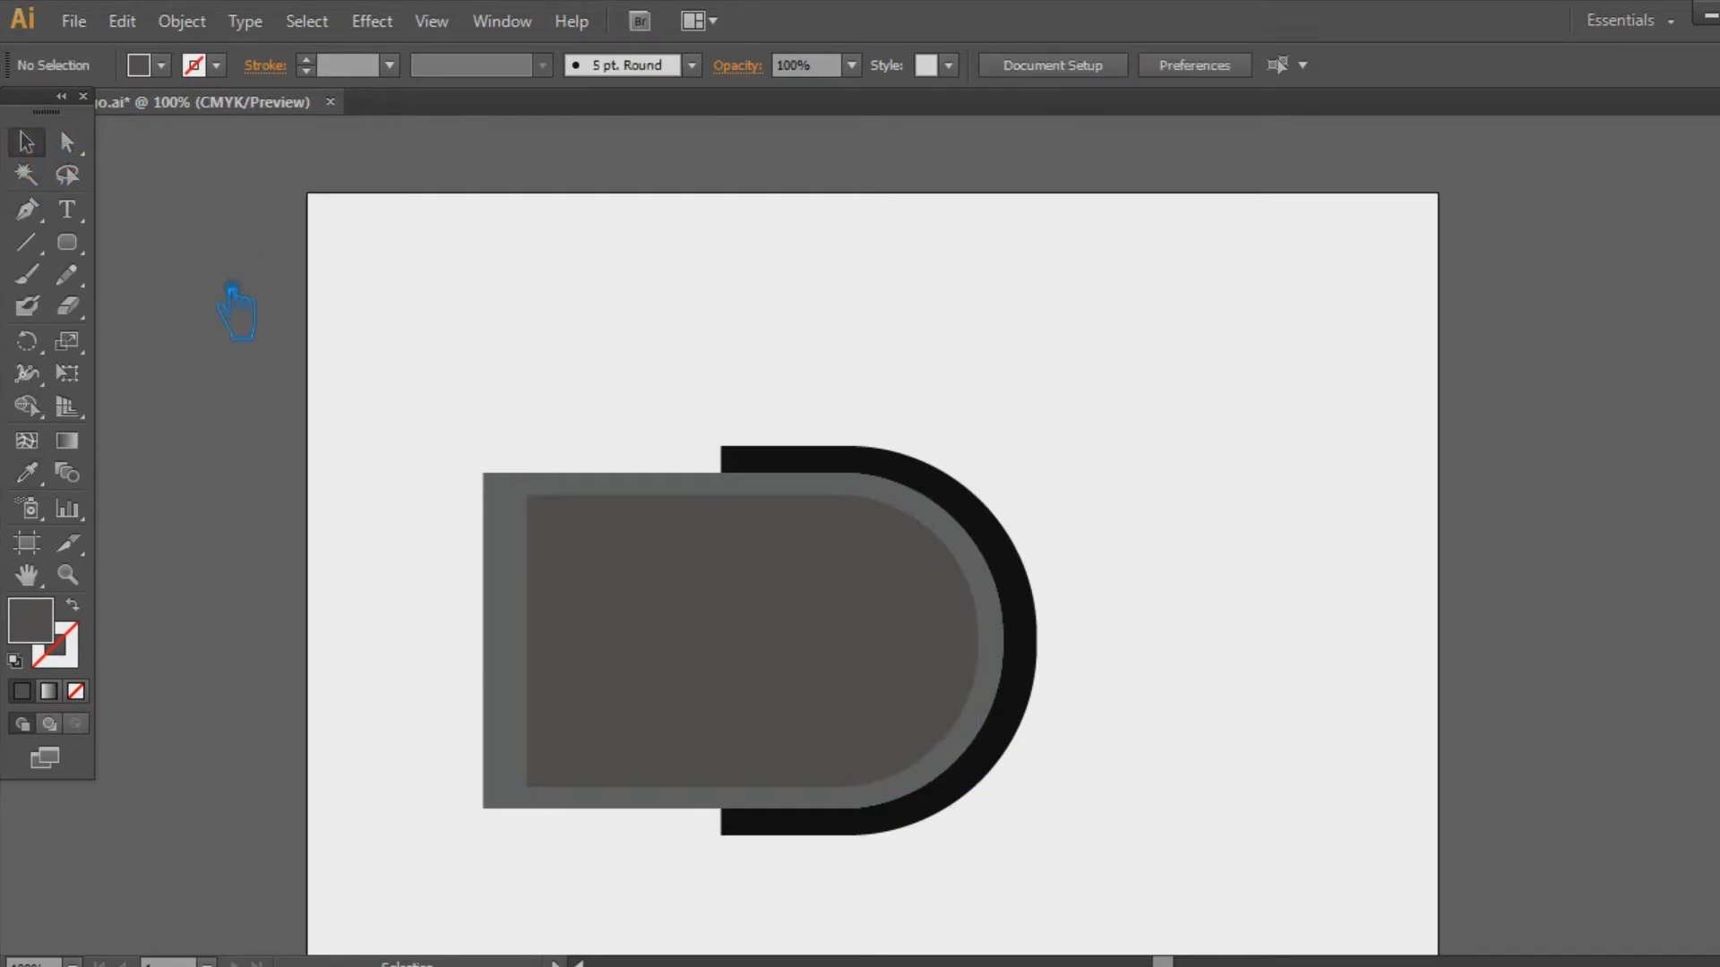
Scale the dark gray innermost shape down slightly about its center to widen the lighter band around it
left_click(803, 713)
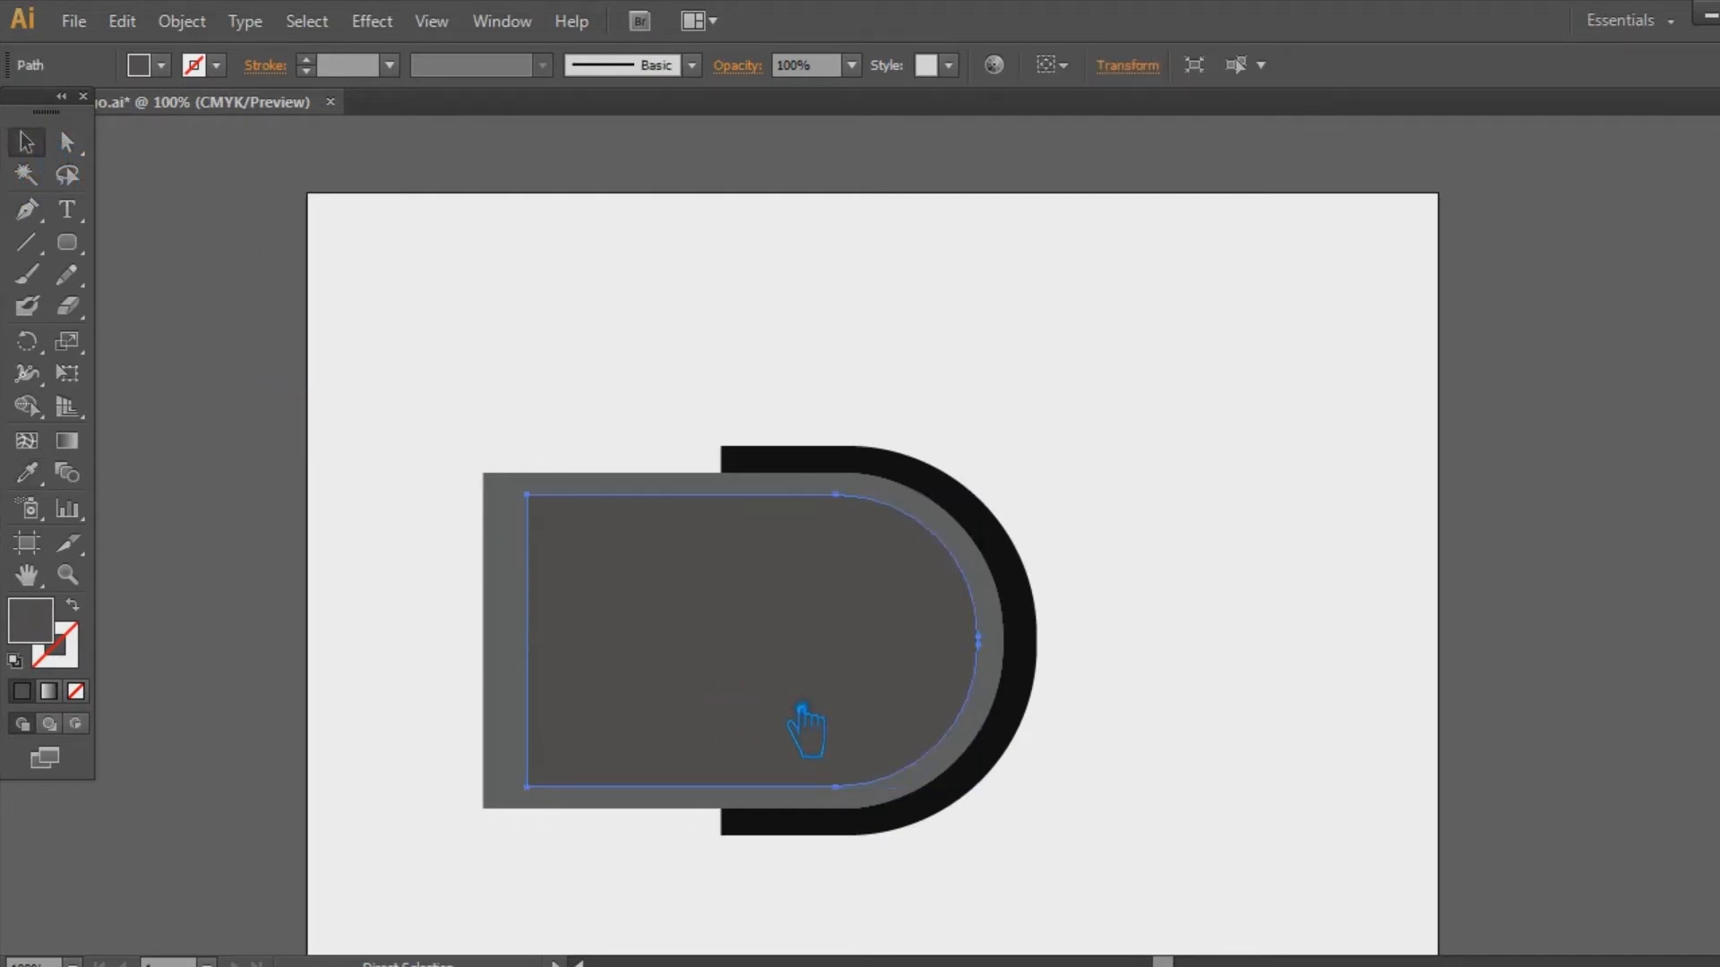
key("ctrl+plus")
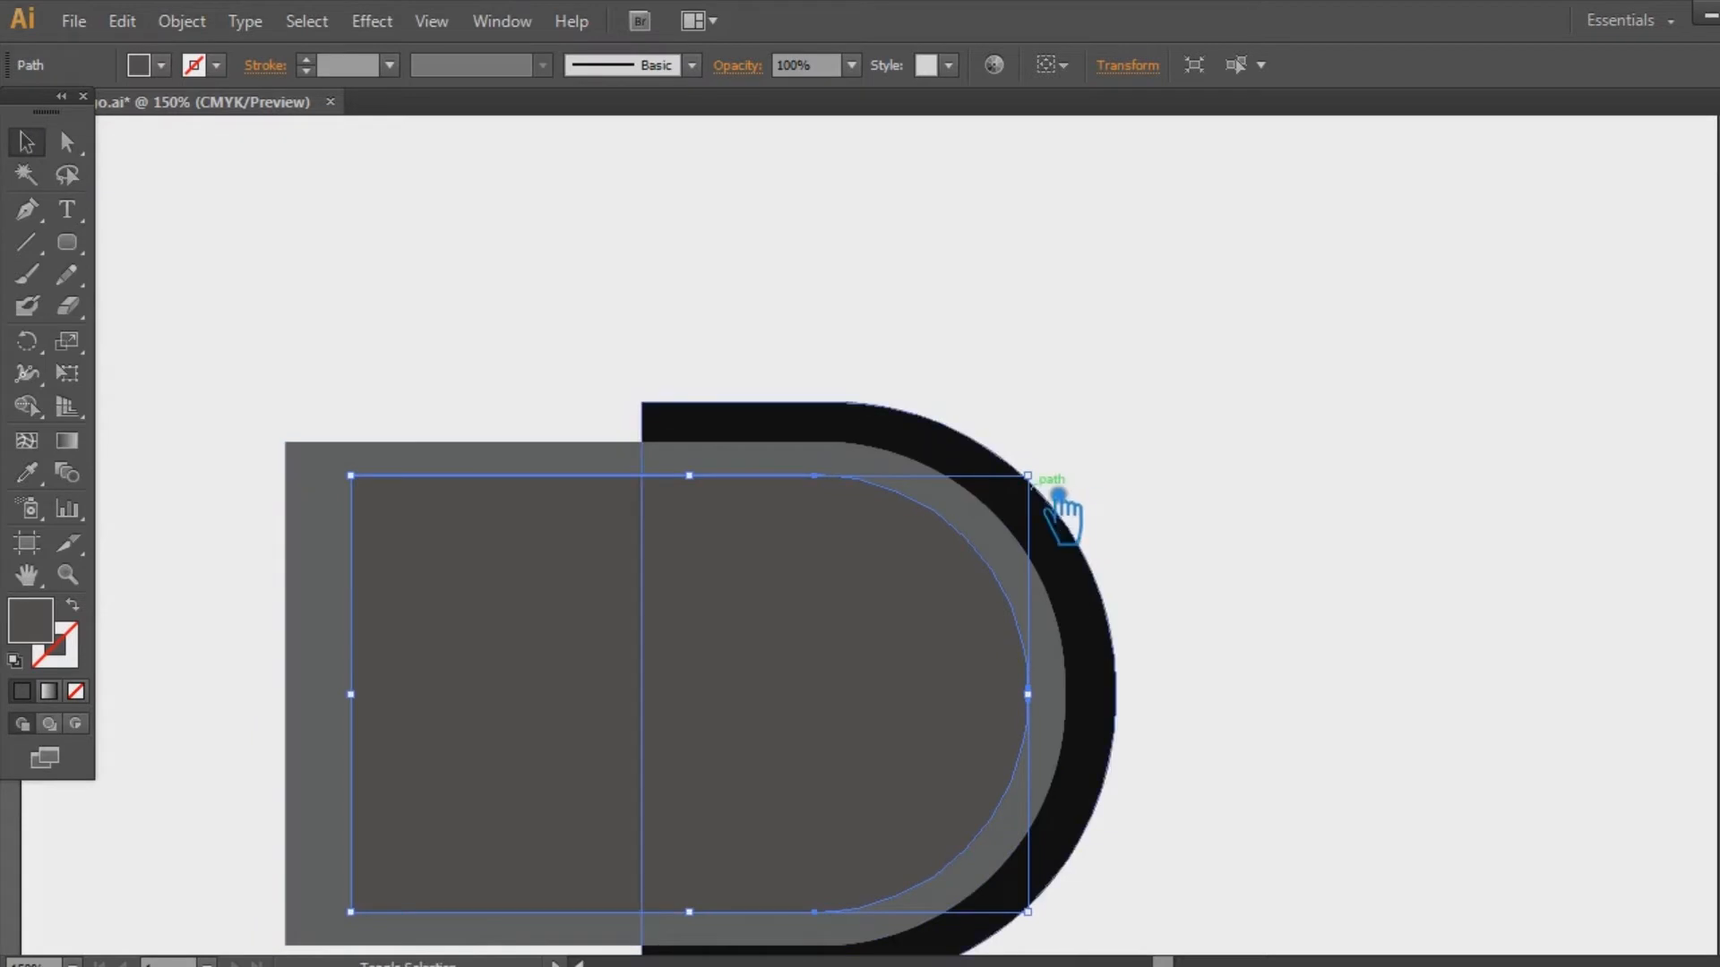
left_click_drag(1057, 488, 1056, 512)
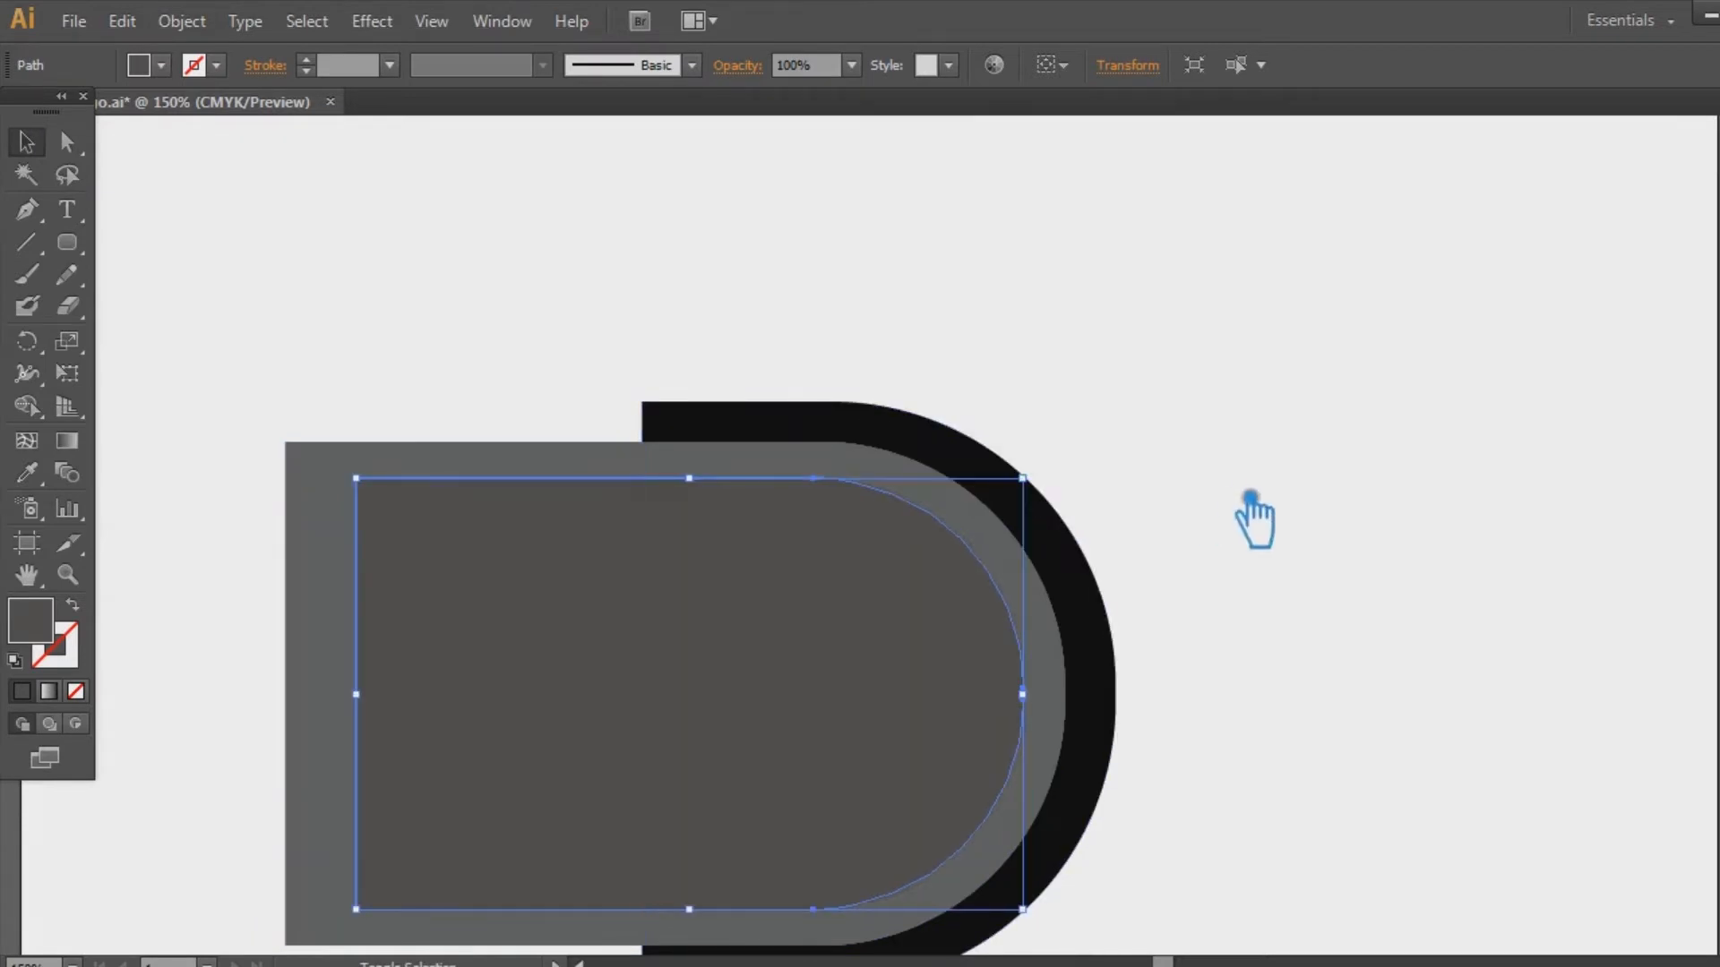
left_click(1255, 514)
Move the two left corner anchor points of the innermost shape leftward until they extend past the lighter gray shape
left_click_drag(1305, 741, 1285, 688)
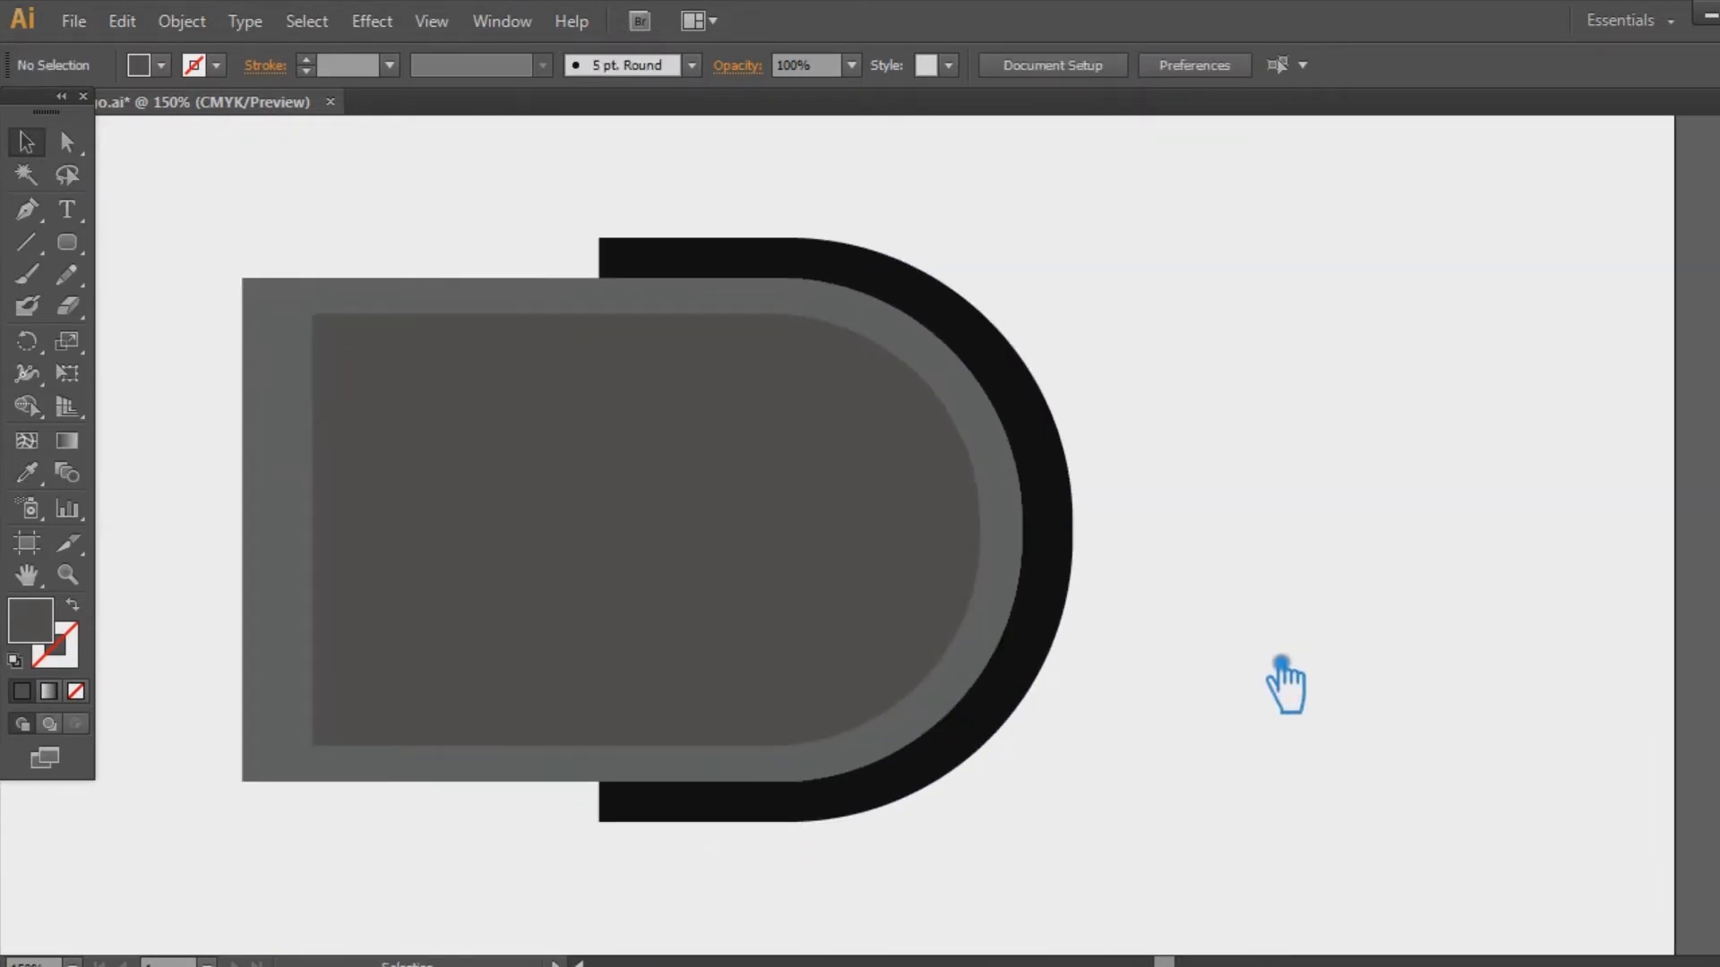
left_click(795, 533)
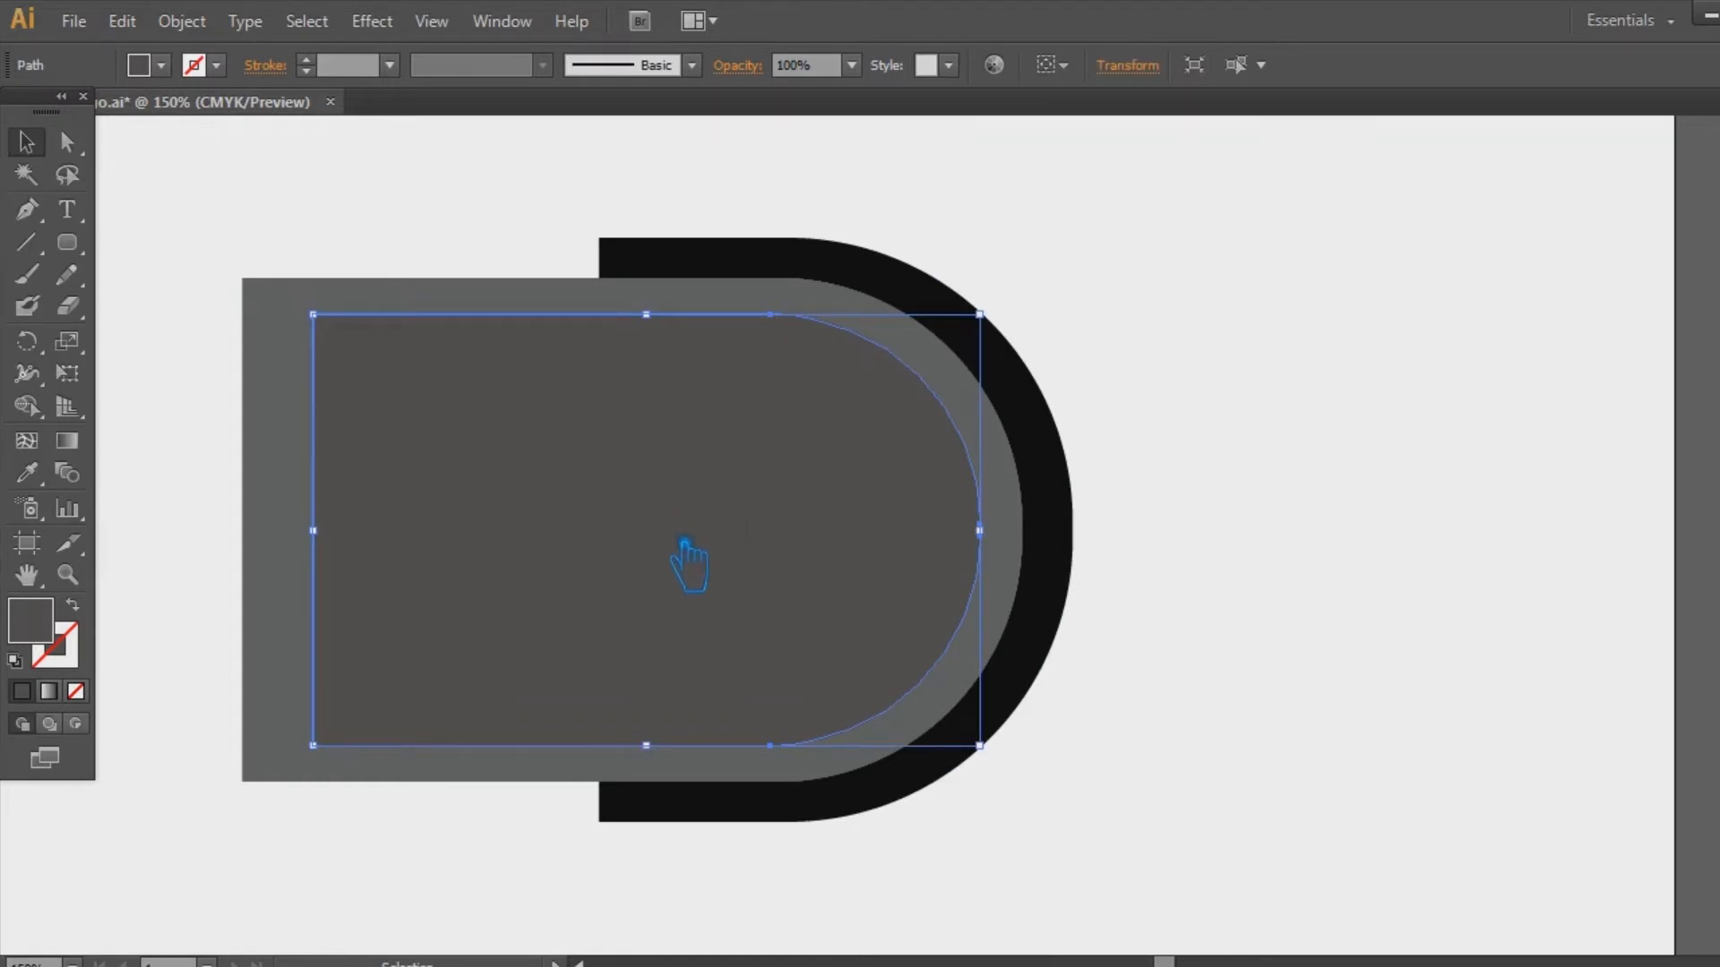
left_click_drag(1261, 566, 1540, 603)
key("a")
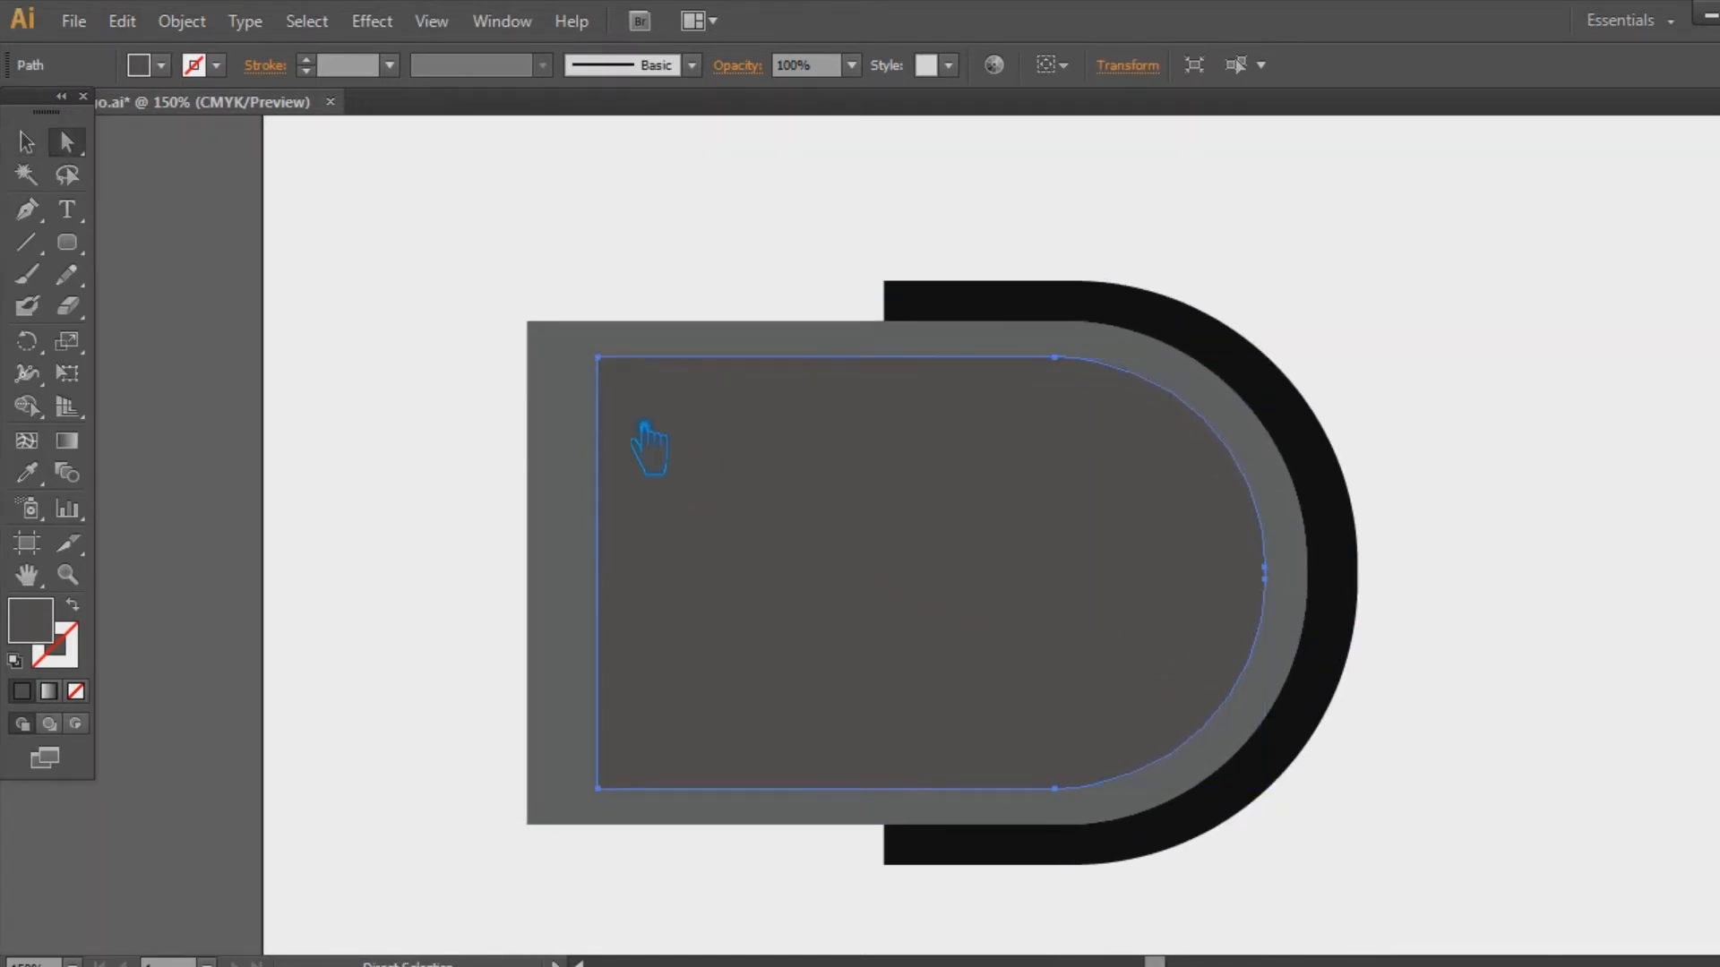
left_click(625, 376)
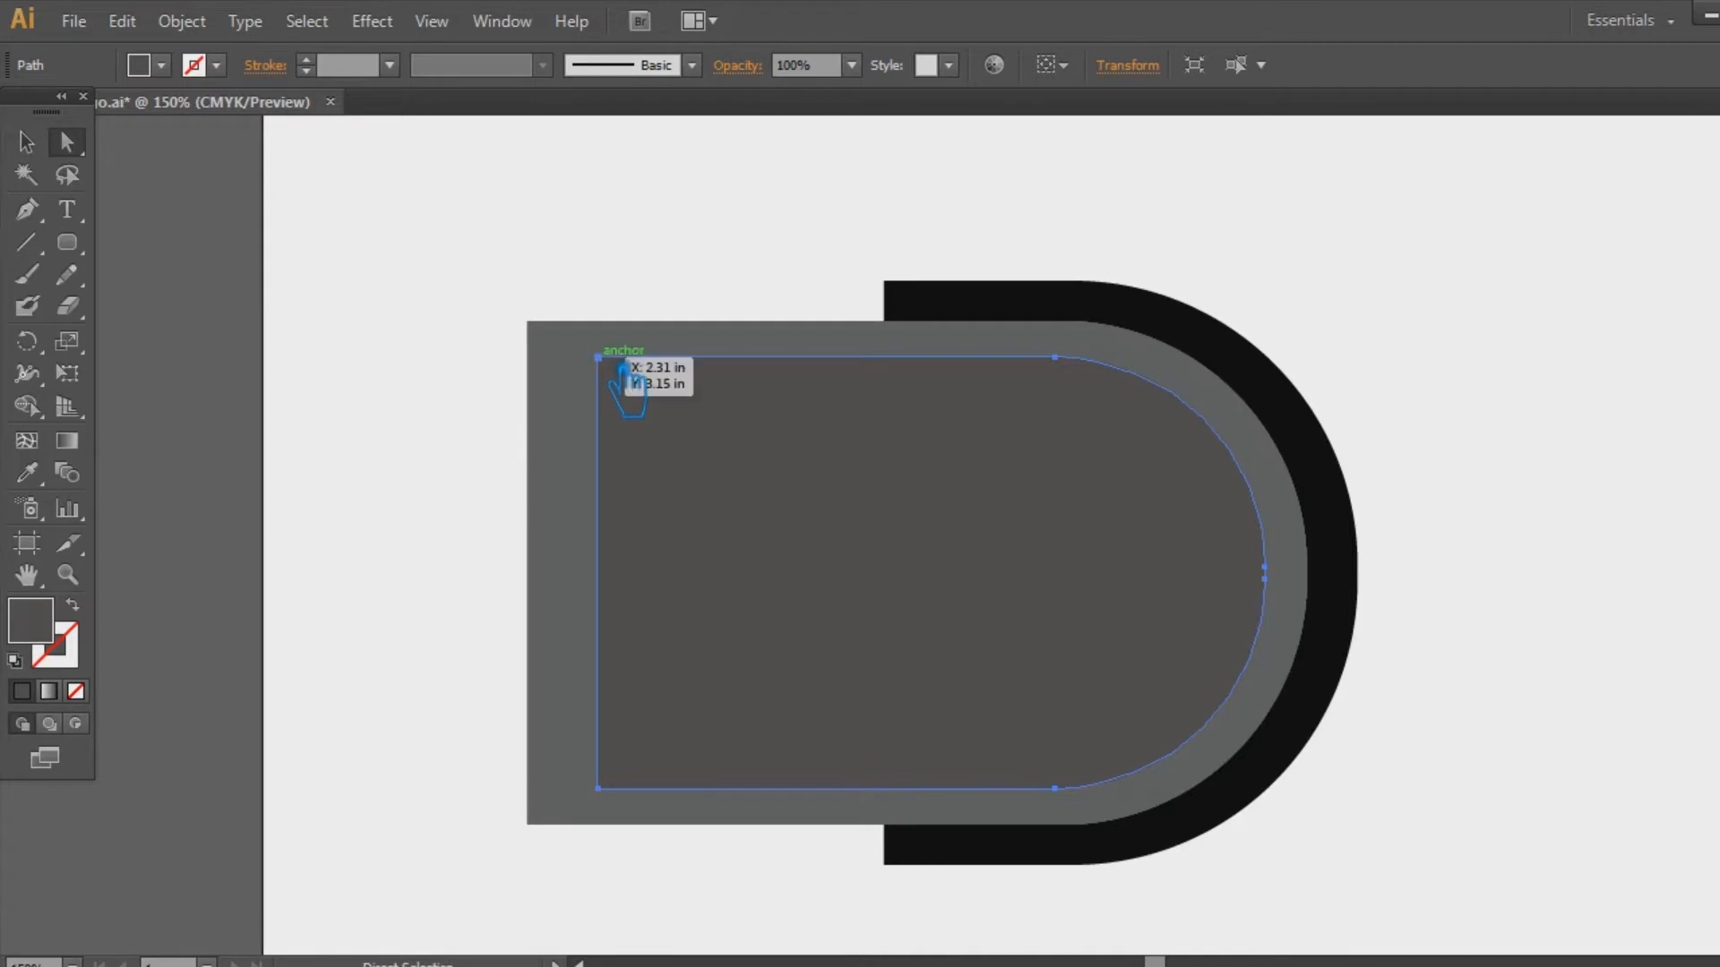
left_click(625, 800)
key("shift+Left")
key("shift+Left")
key("shift+Left")
key("shift+Left")
key("shift+Left")
key("shift+Left")
key("shift+Left")
key("shift+Left")
key("shift+Left")
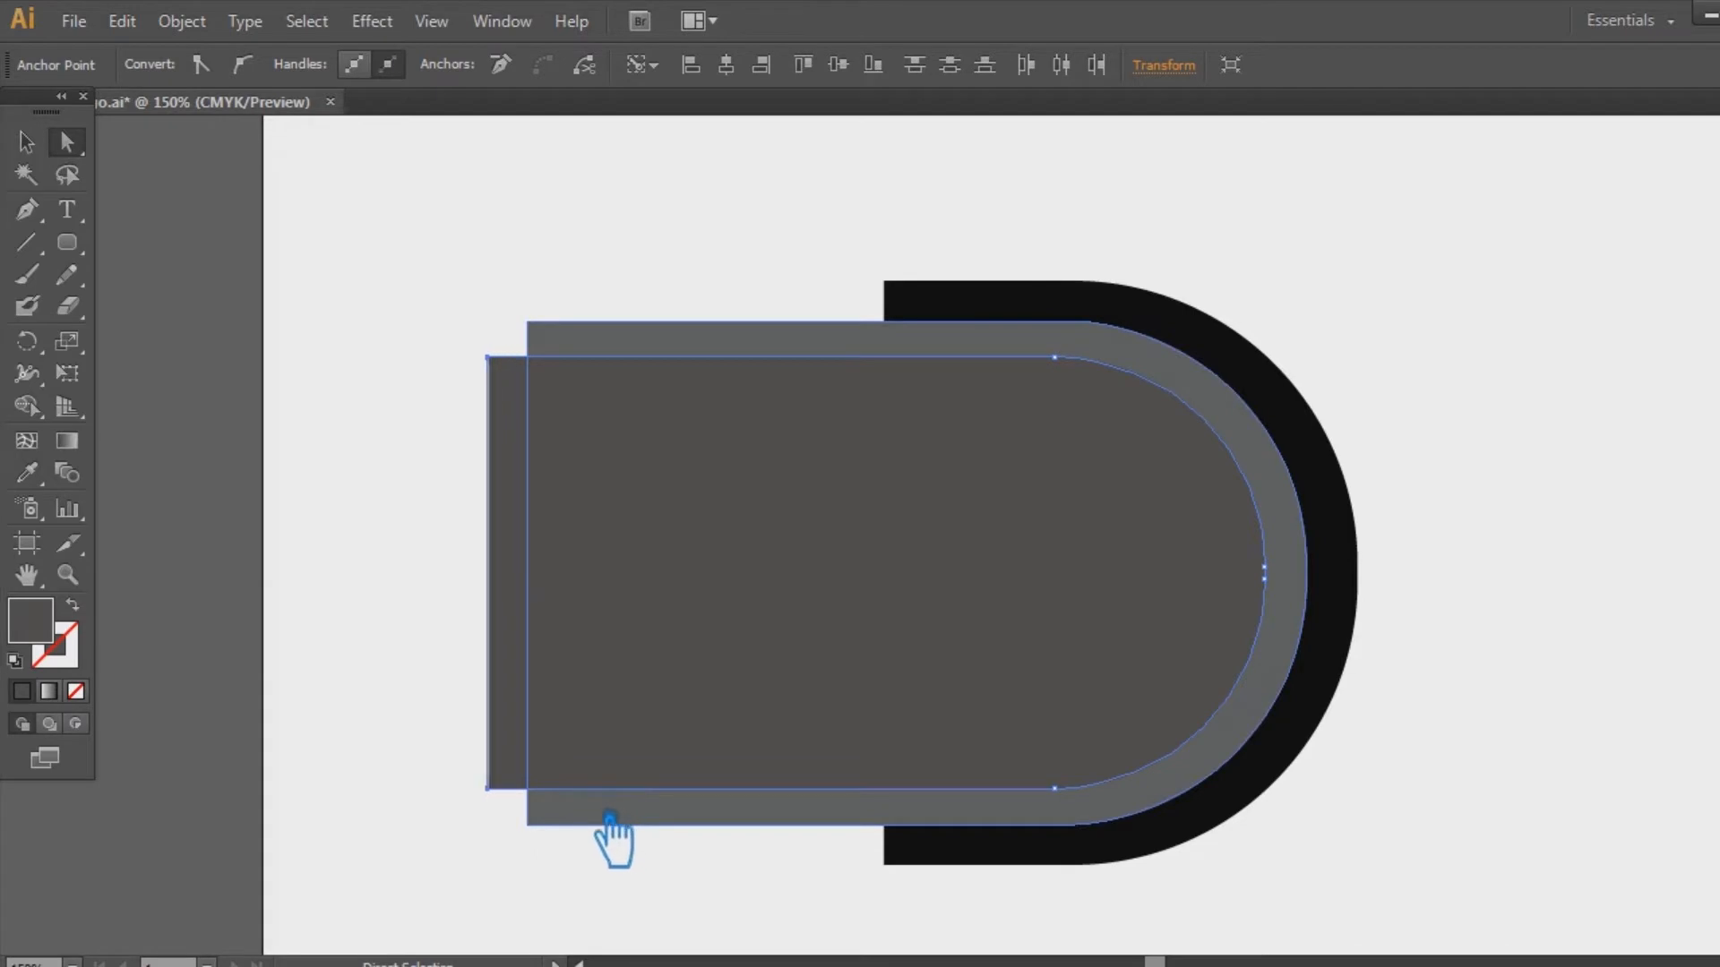
Move the left corner anchor points of both gray shapes rightward together, leaving a stepped overhang beyond the black D's straight edge
left_click(543, 339)
left_click(466, 310)
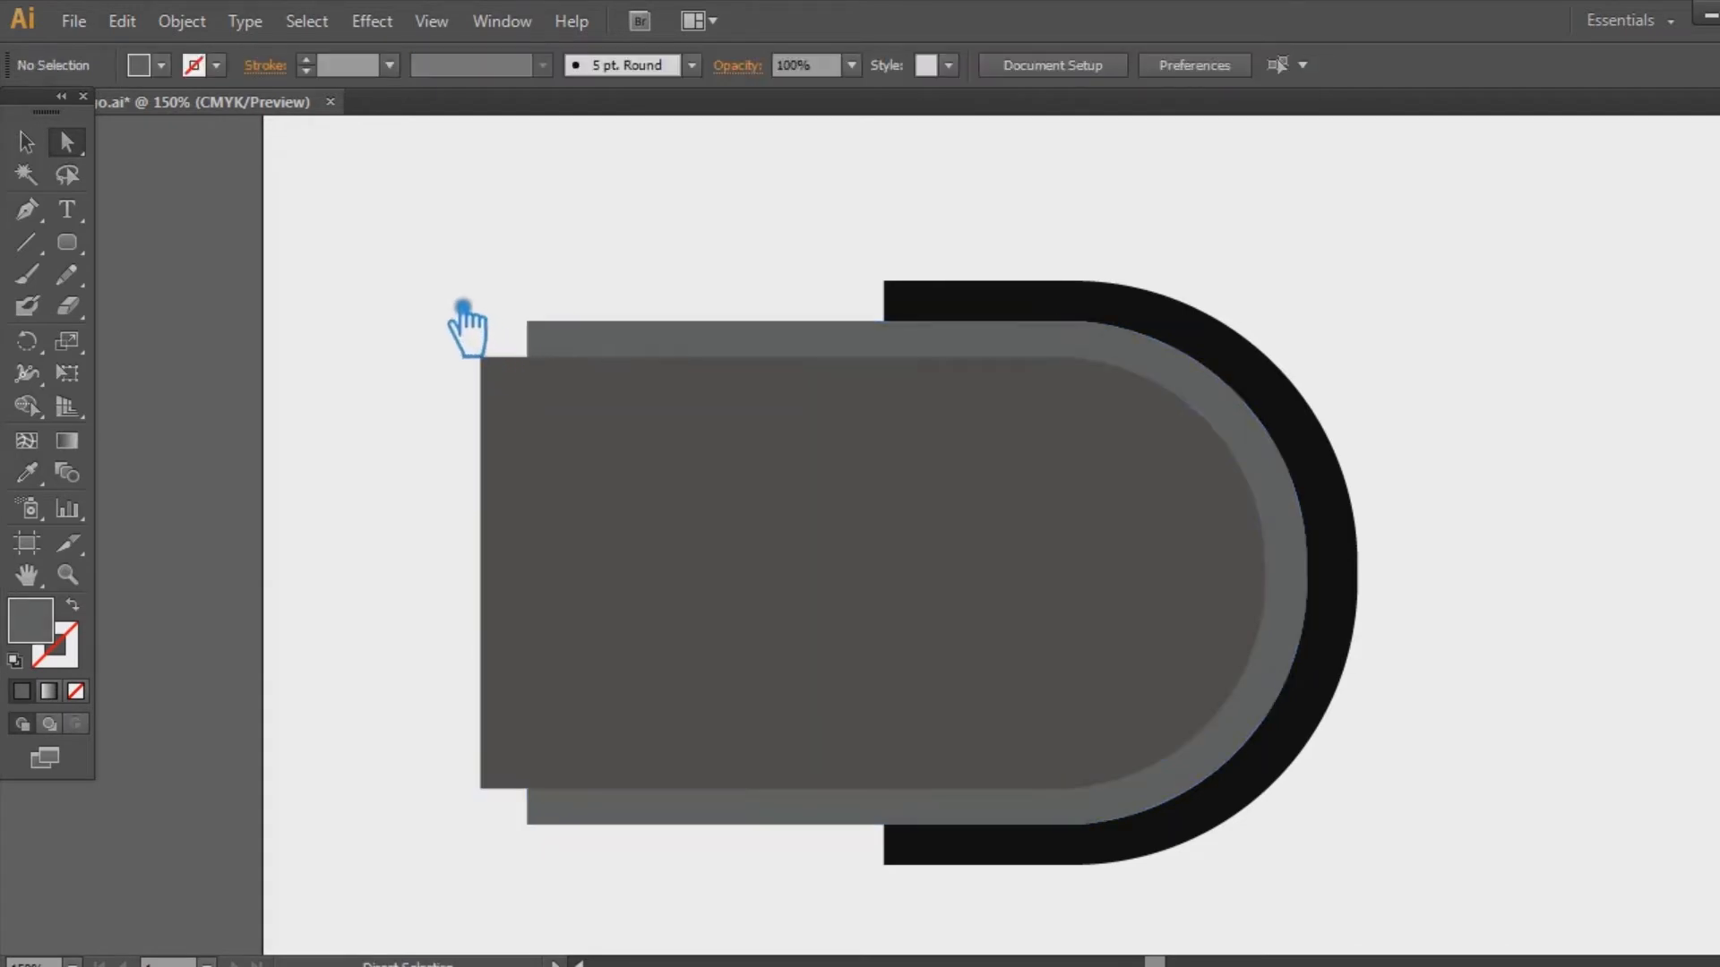
left_click_drag(415, 253, 673, 935)
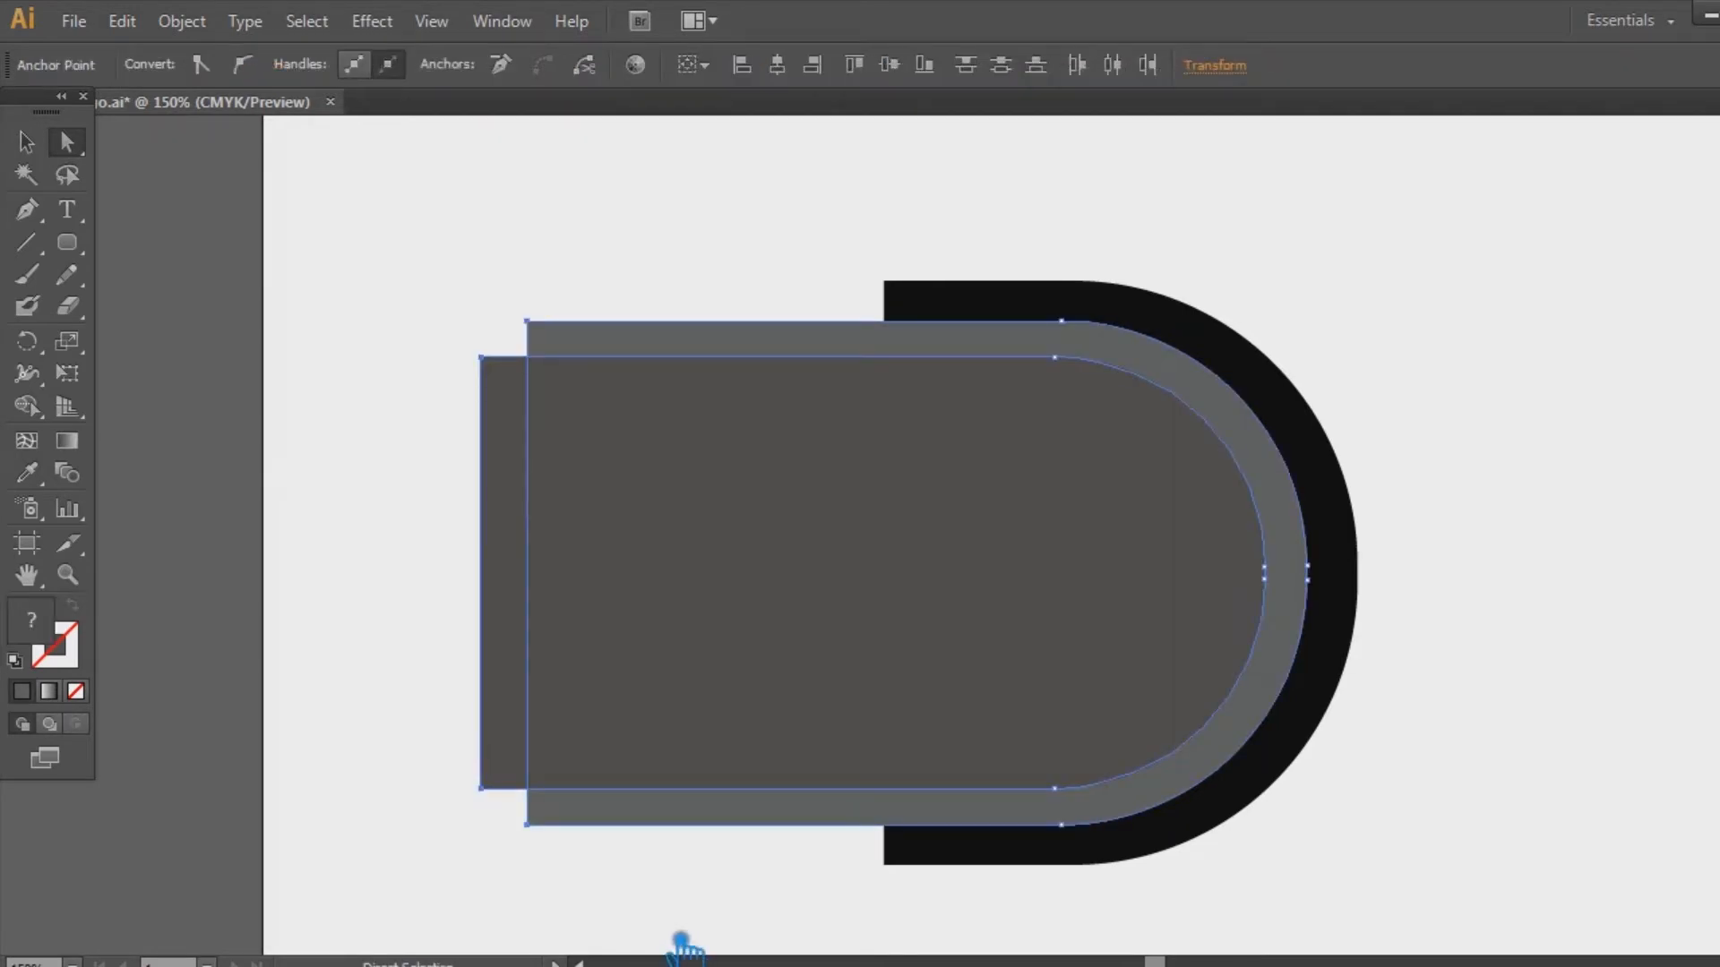
key("shift+Right")
key("shift+Right")
key("shift+Right")
key("shift+Right")
key("shift+Right")
key("shift+Right")
key("shift+Right")
key("shift+Right")
key("shift+Right")
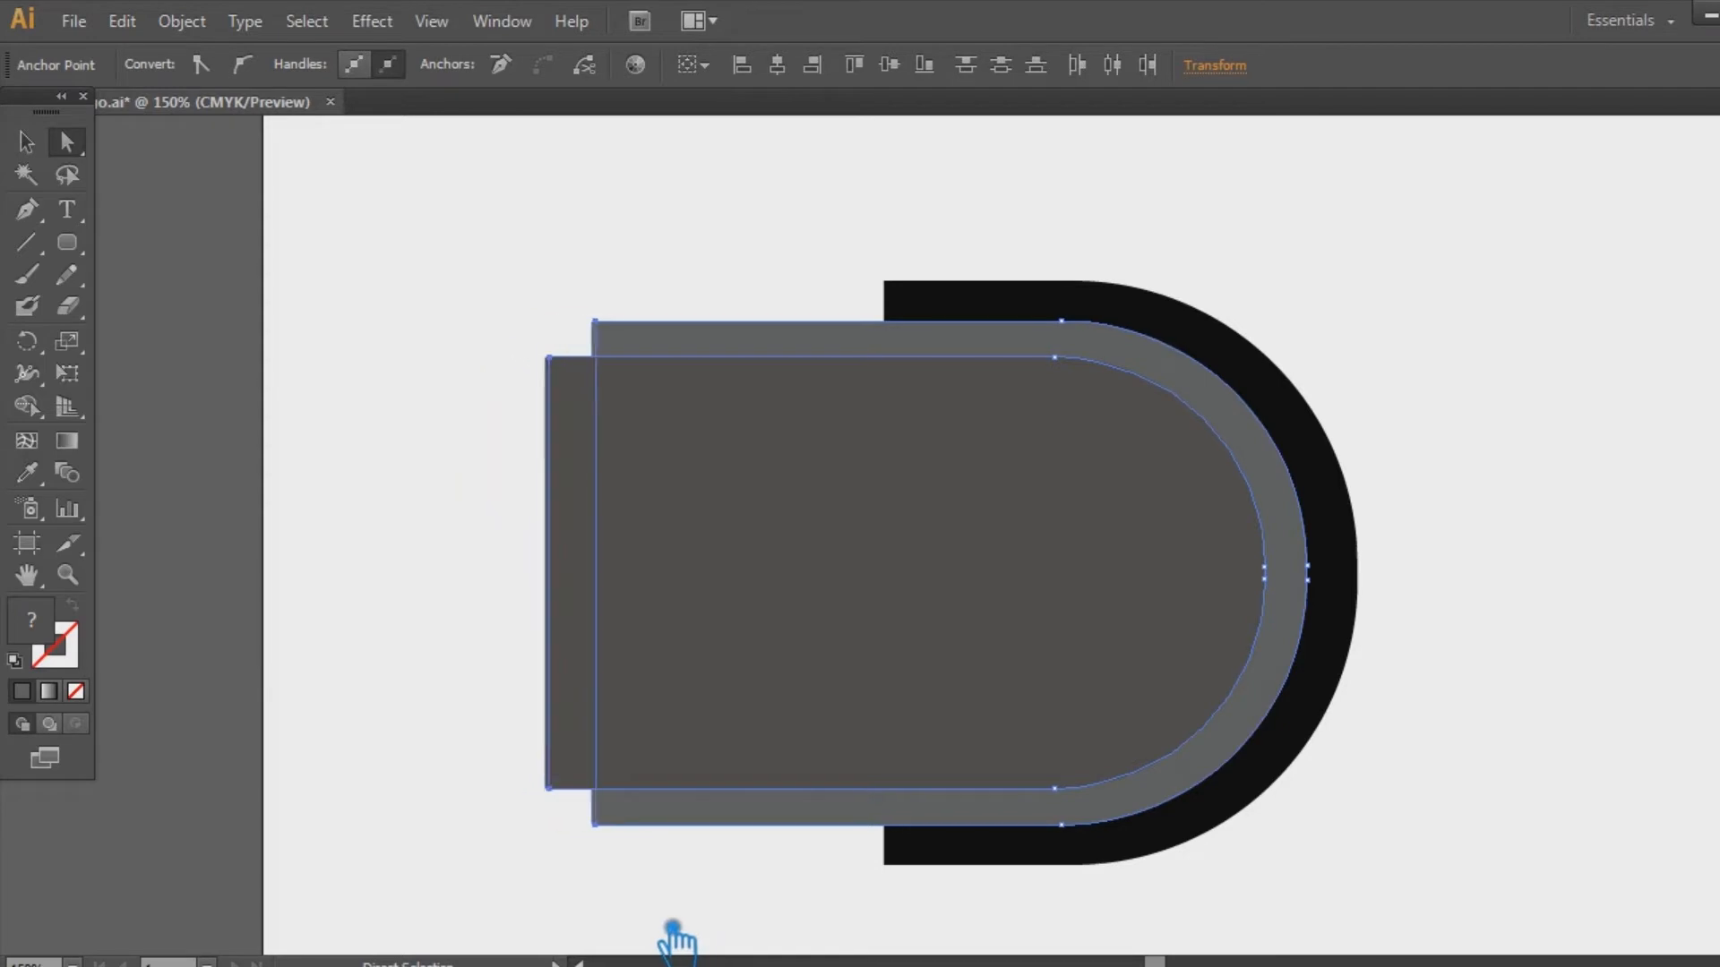
key("shift+Right")
key("shift+Right")
key("shift+Right")
key("shift+Right")
key("shift+Right")
key("shift+Right")
key("shift+Right")
key("shift+Right")
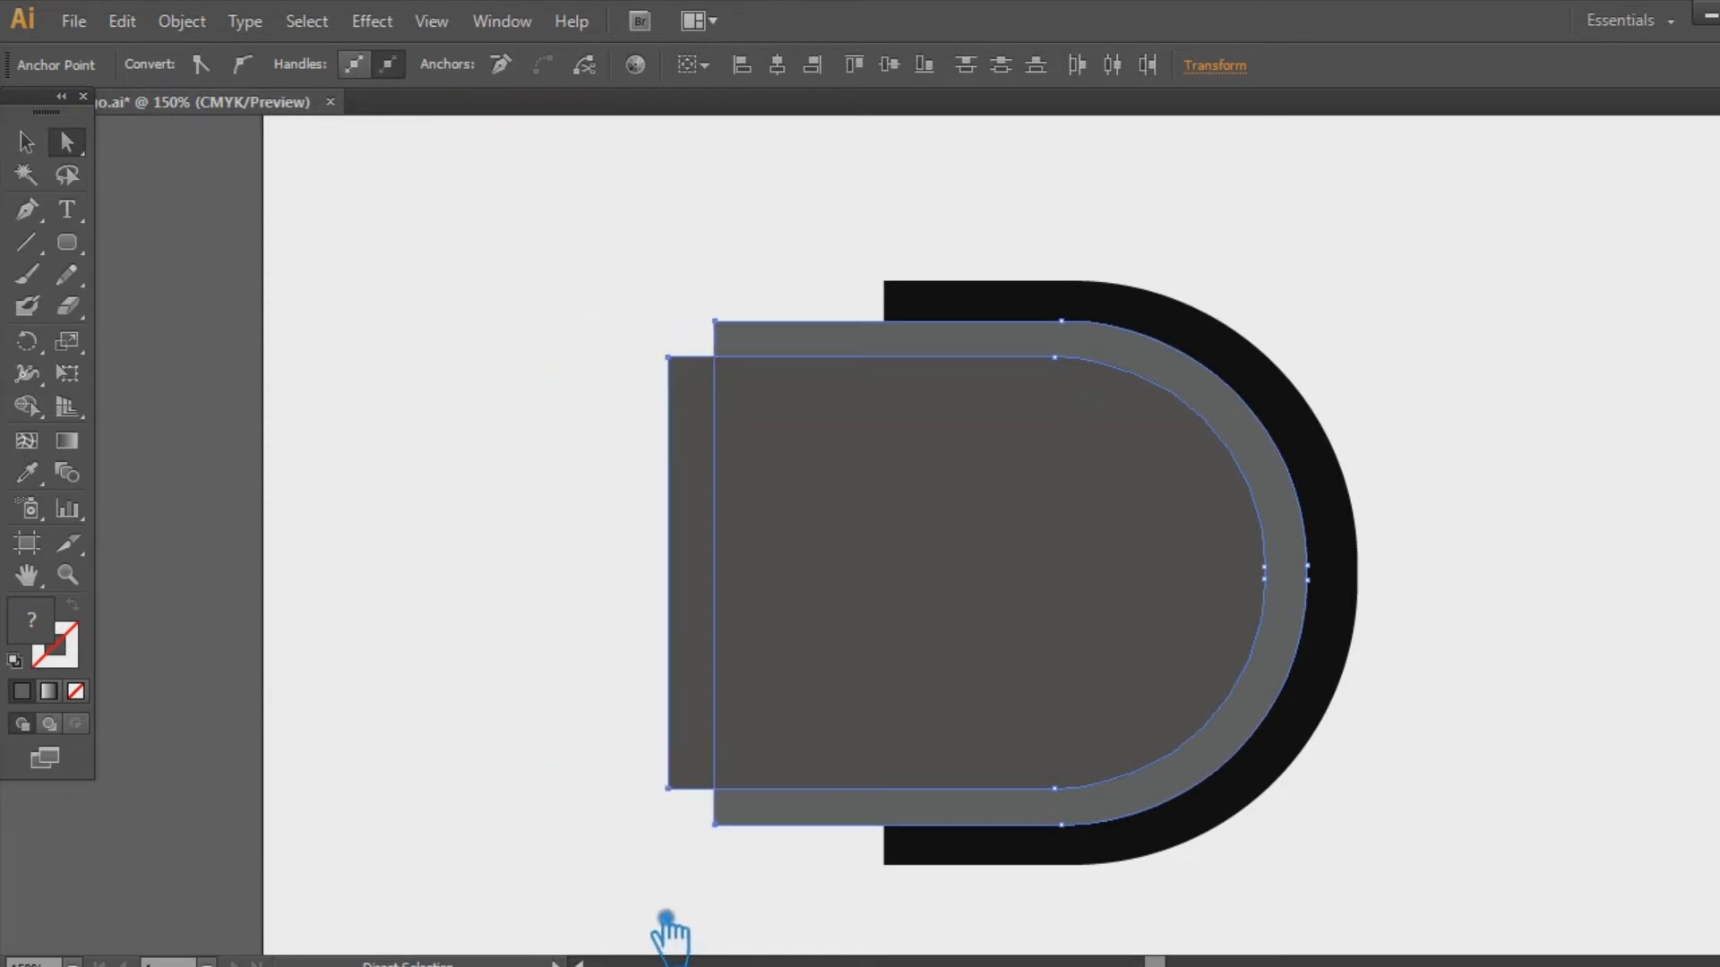
key("shift+Right")
left_click(576, 763)
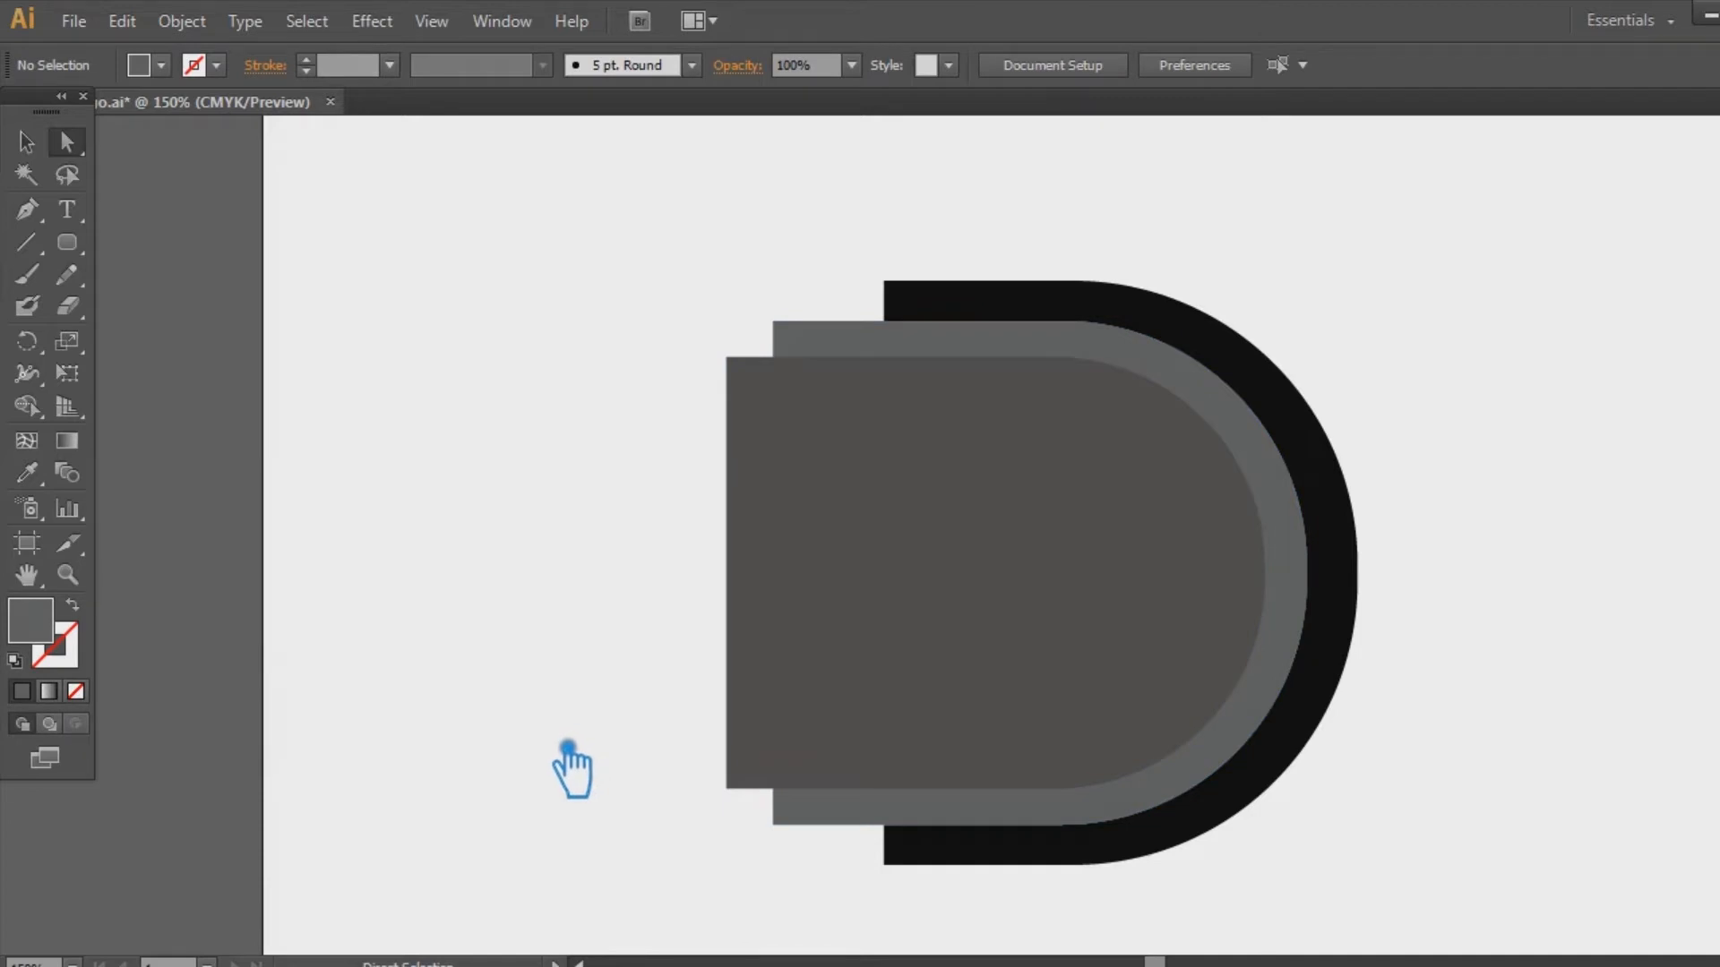
Create a smaller copy of the dark gray front shape inside it and fill it with the lighter gray sampled from the second layer
left_click(997, 638, "ctrl")
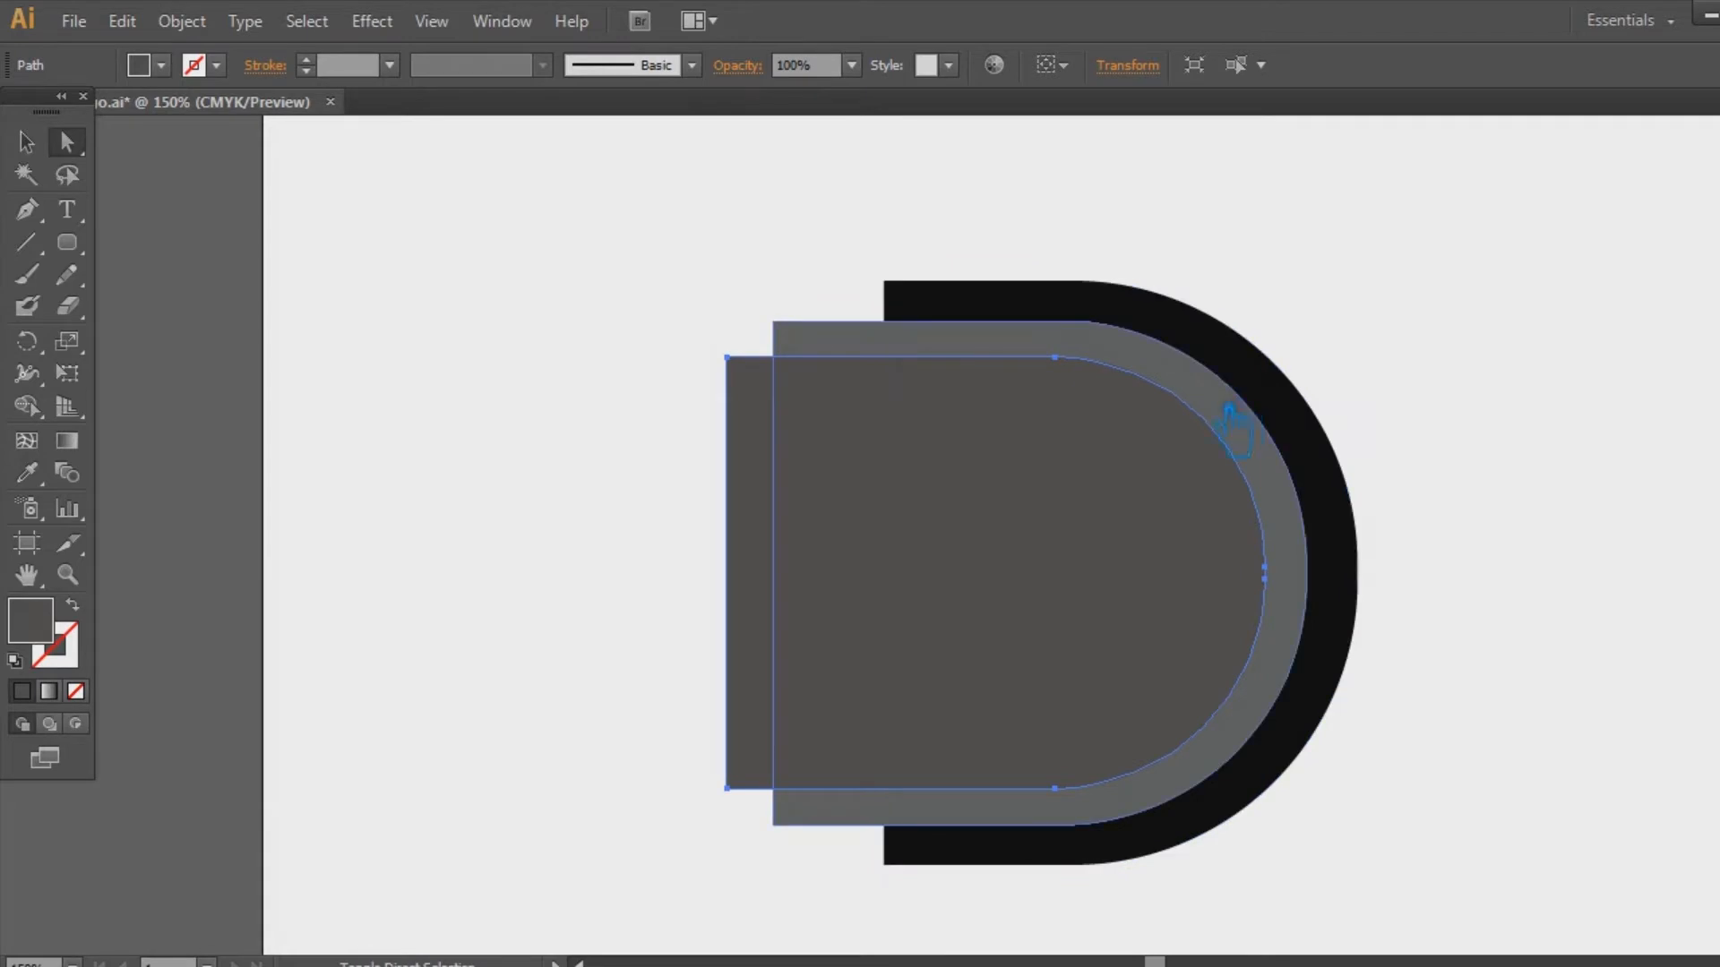
left_click(26, 140)
left_click_drag(1285, 366, 1269, 410)
key("a")
left_click(27, 472)
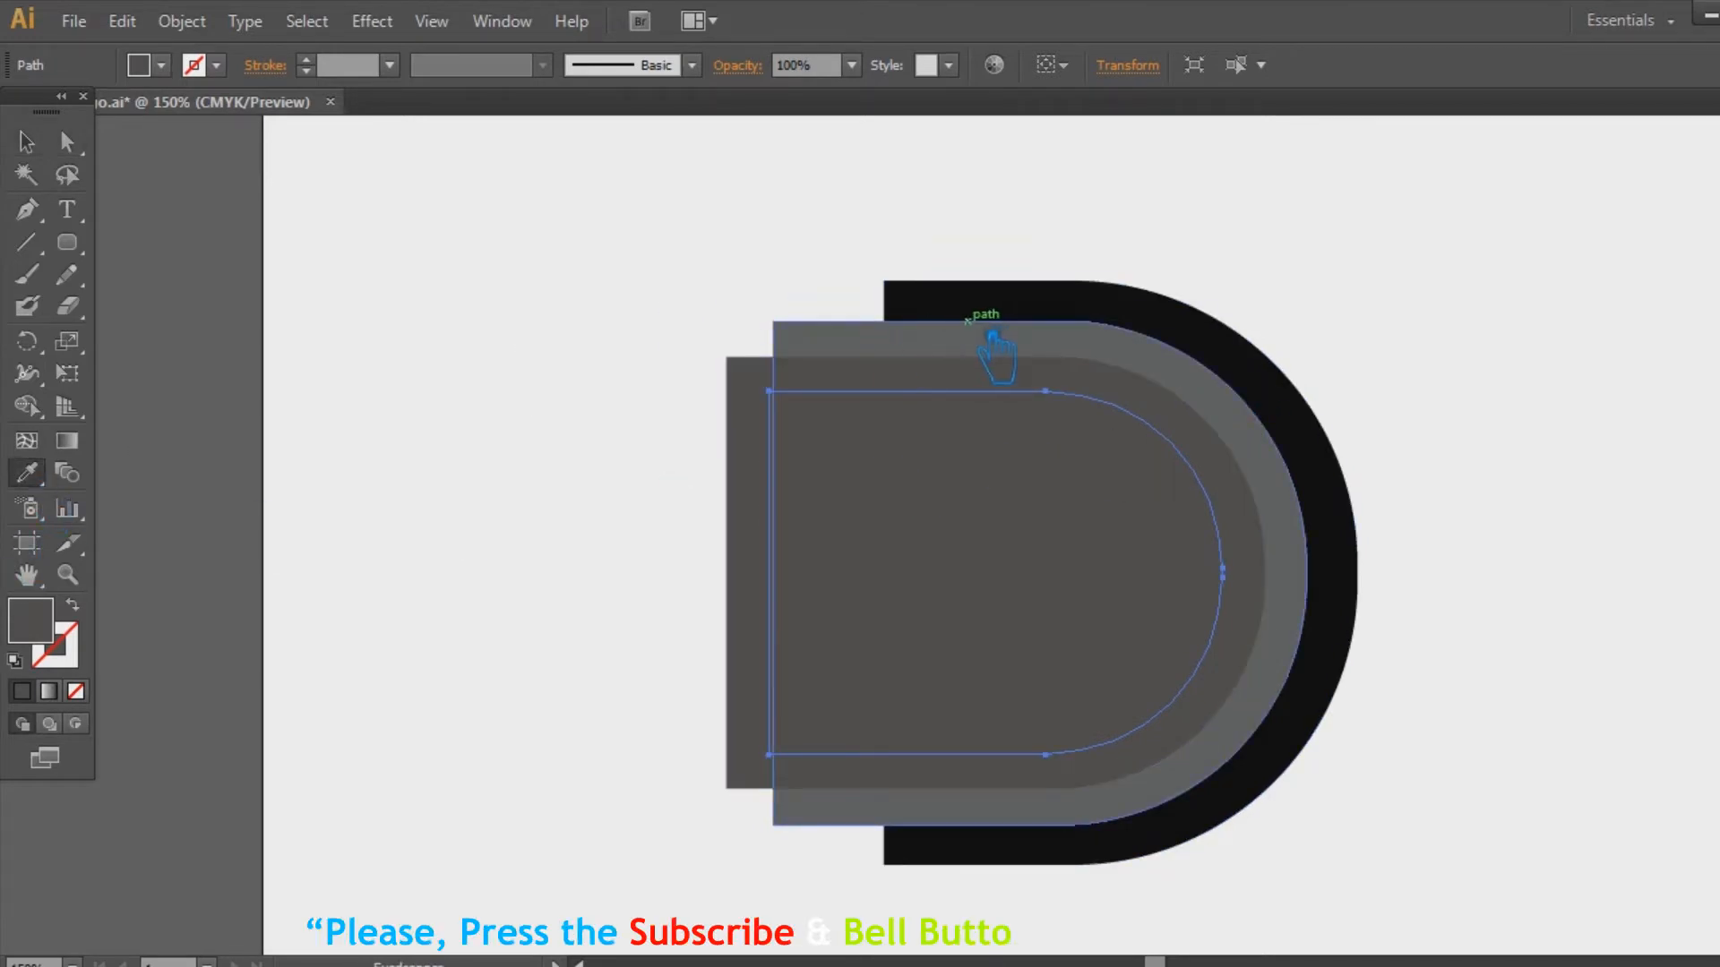
left_click(996, 342)
Move the two left corner anchor points of the new lighter gray shape leftward until they extend past the dark gray layer
left_click(67, 141)
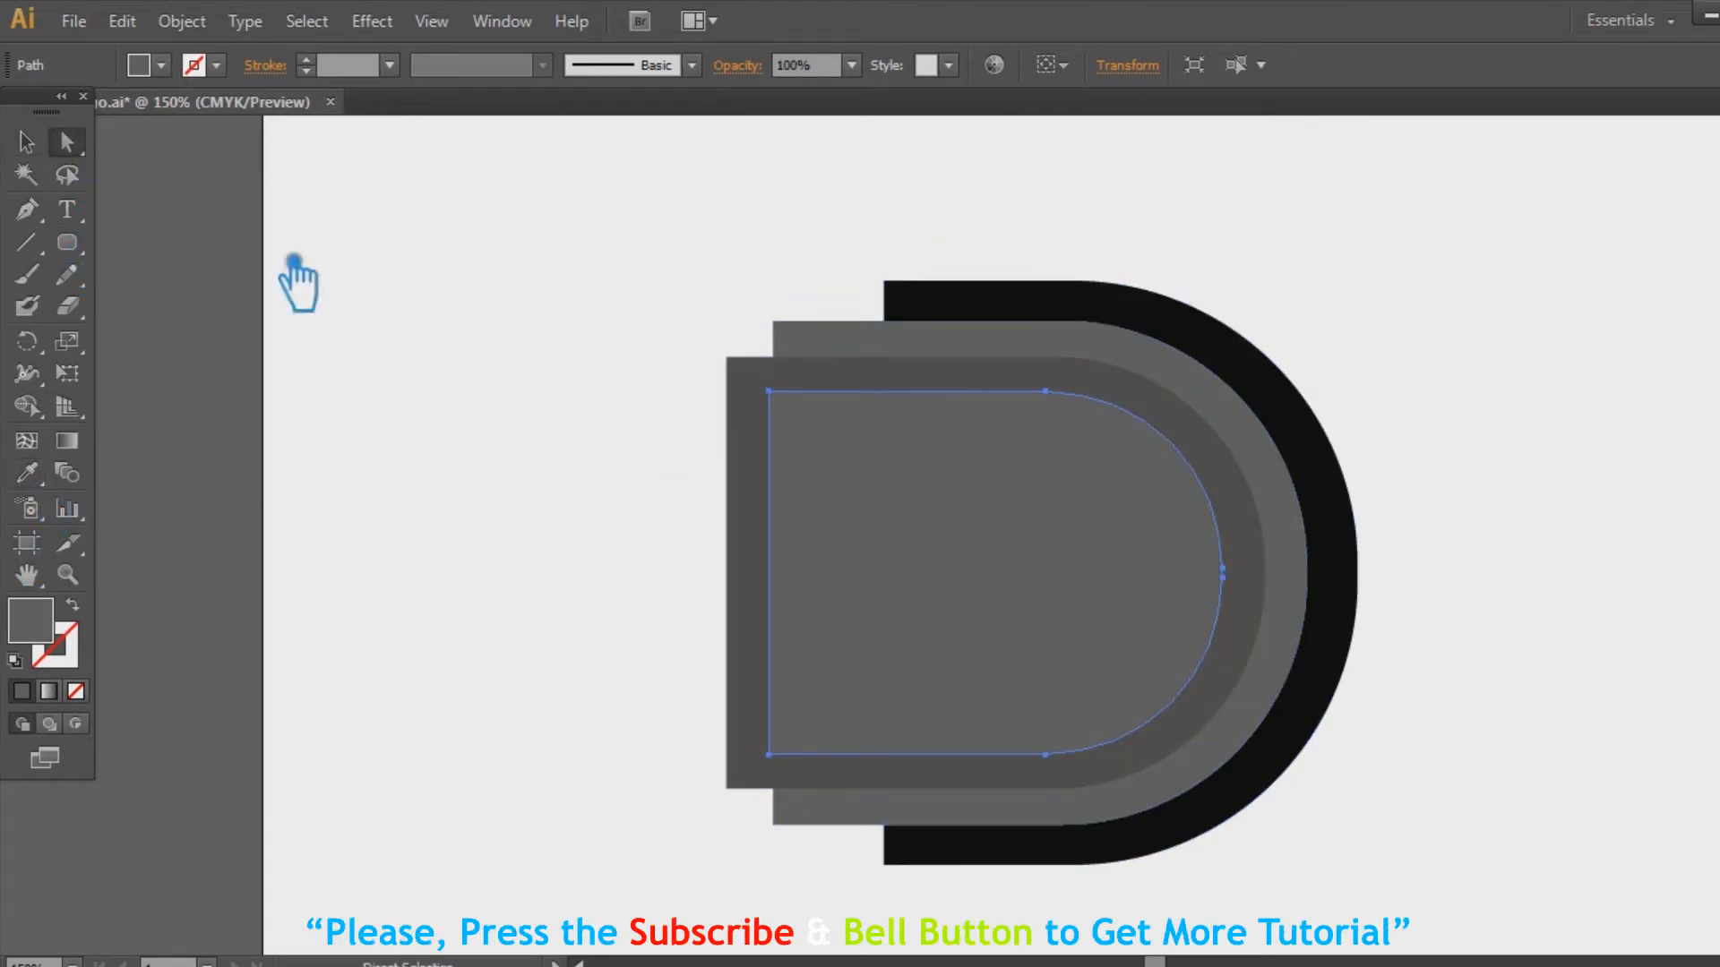
left_click(794, 403)
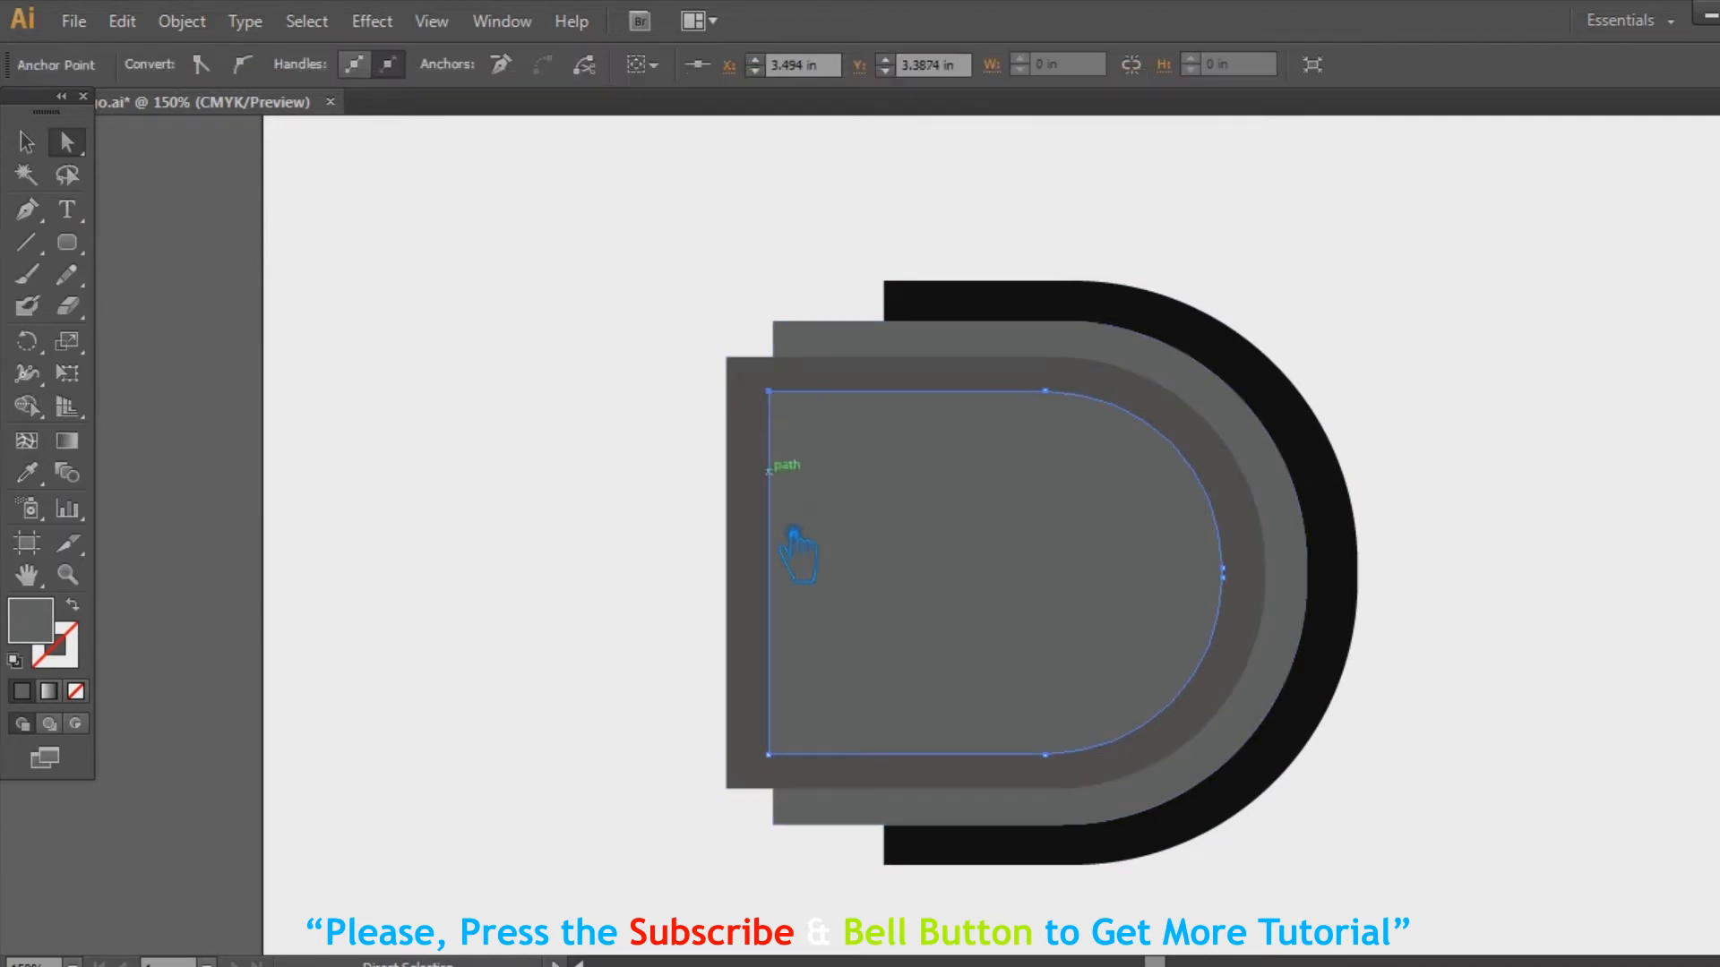
left_click(794, 766, "shift")
key("shift+Left")
key("shift+Left")
key("shift+Left")
key("shift+Left")
key("shift+Left")
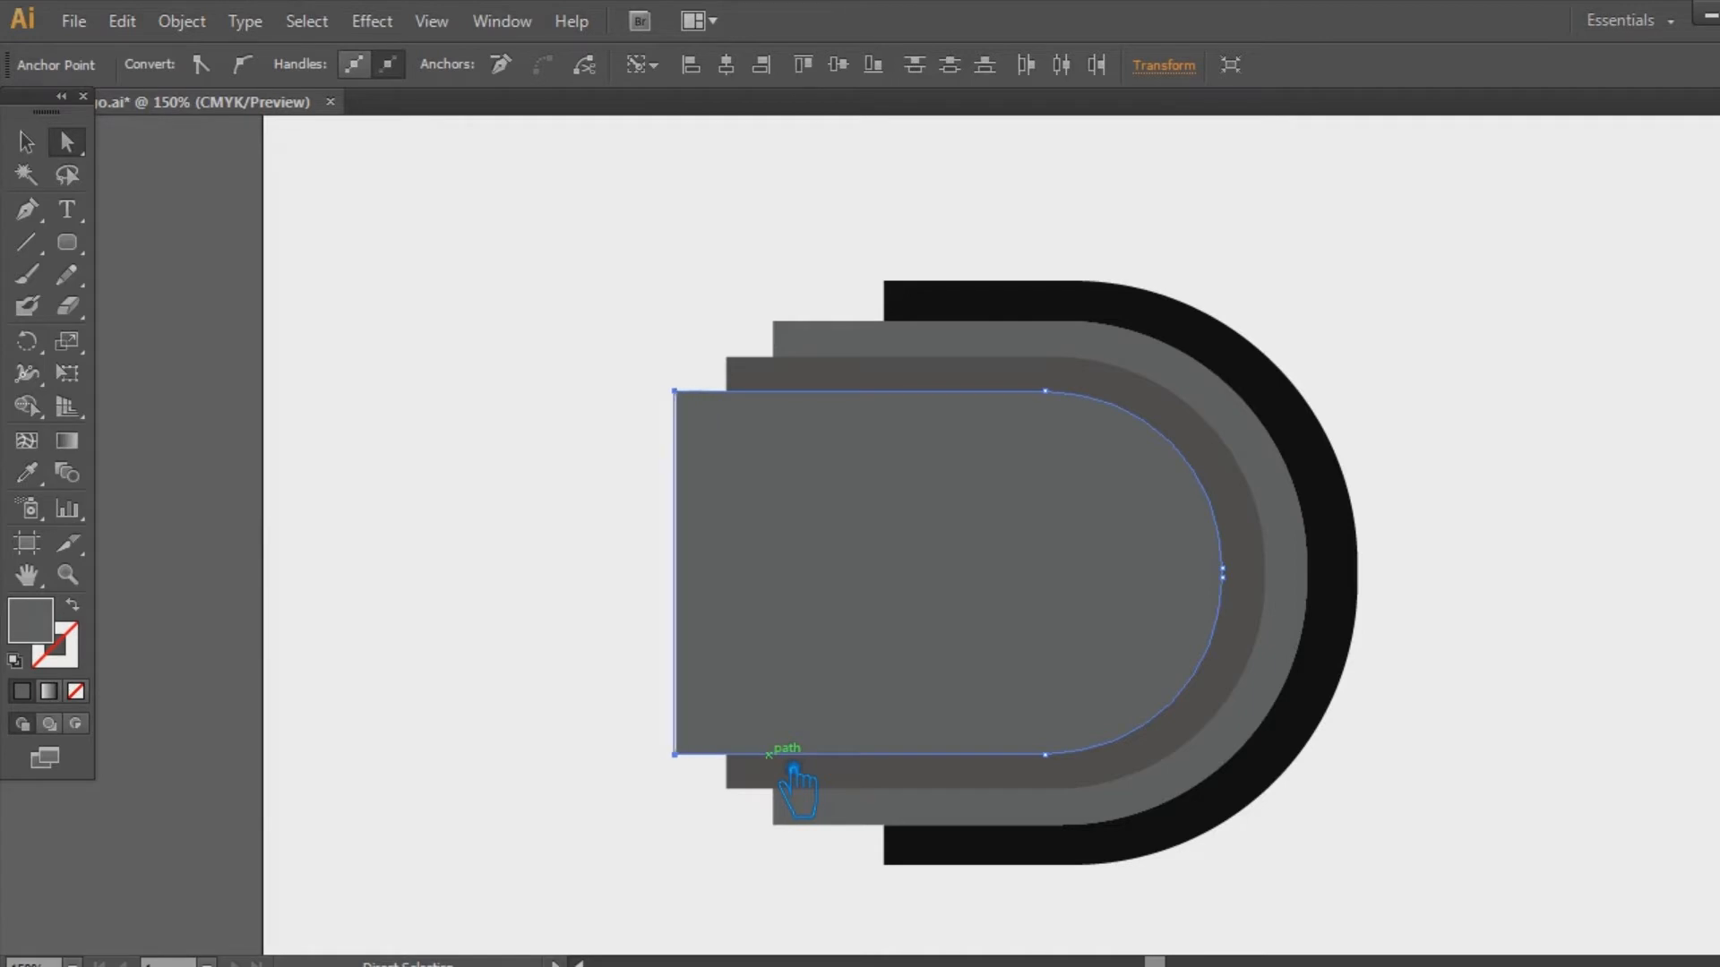
key("shift+Left")
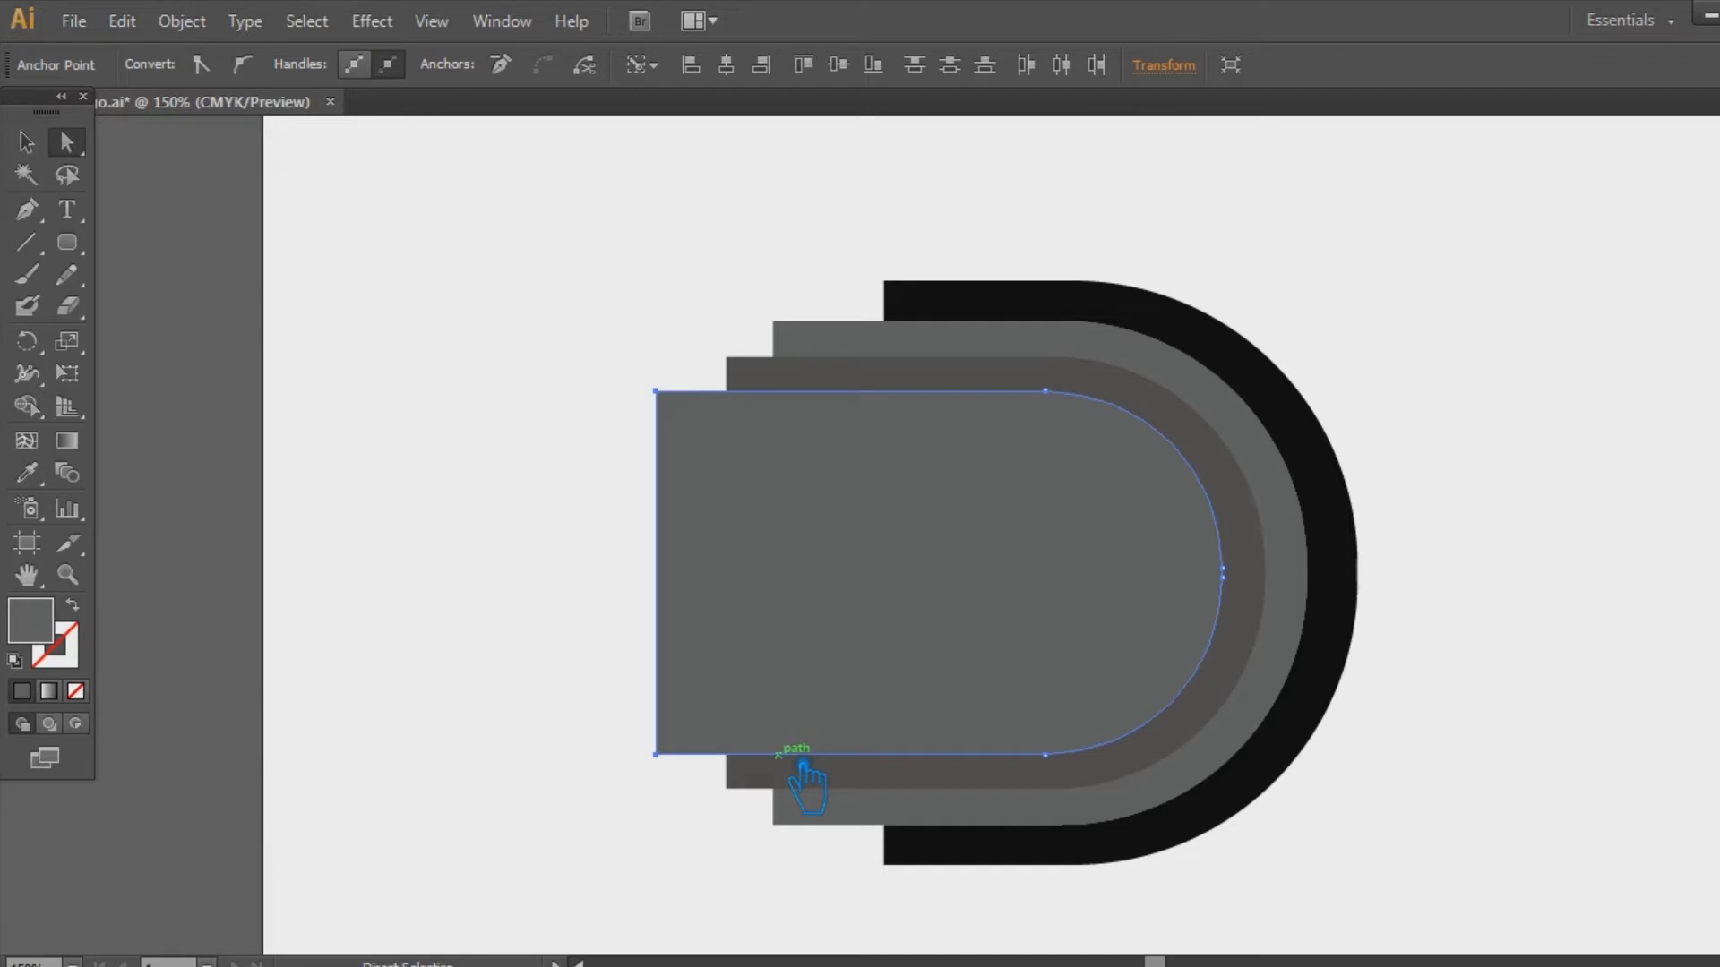
left_click(27, 139)
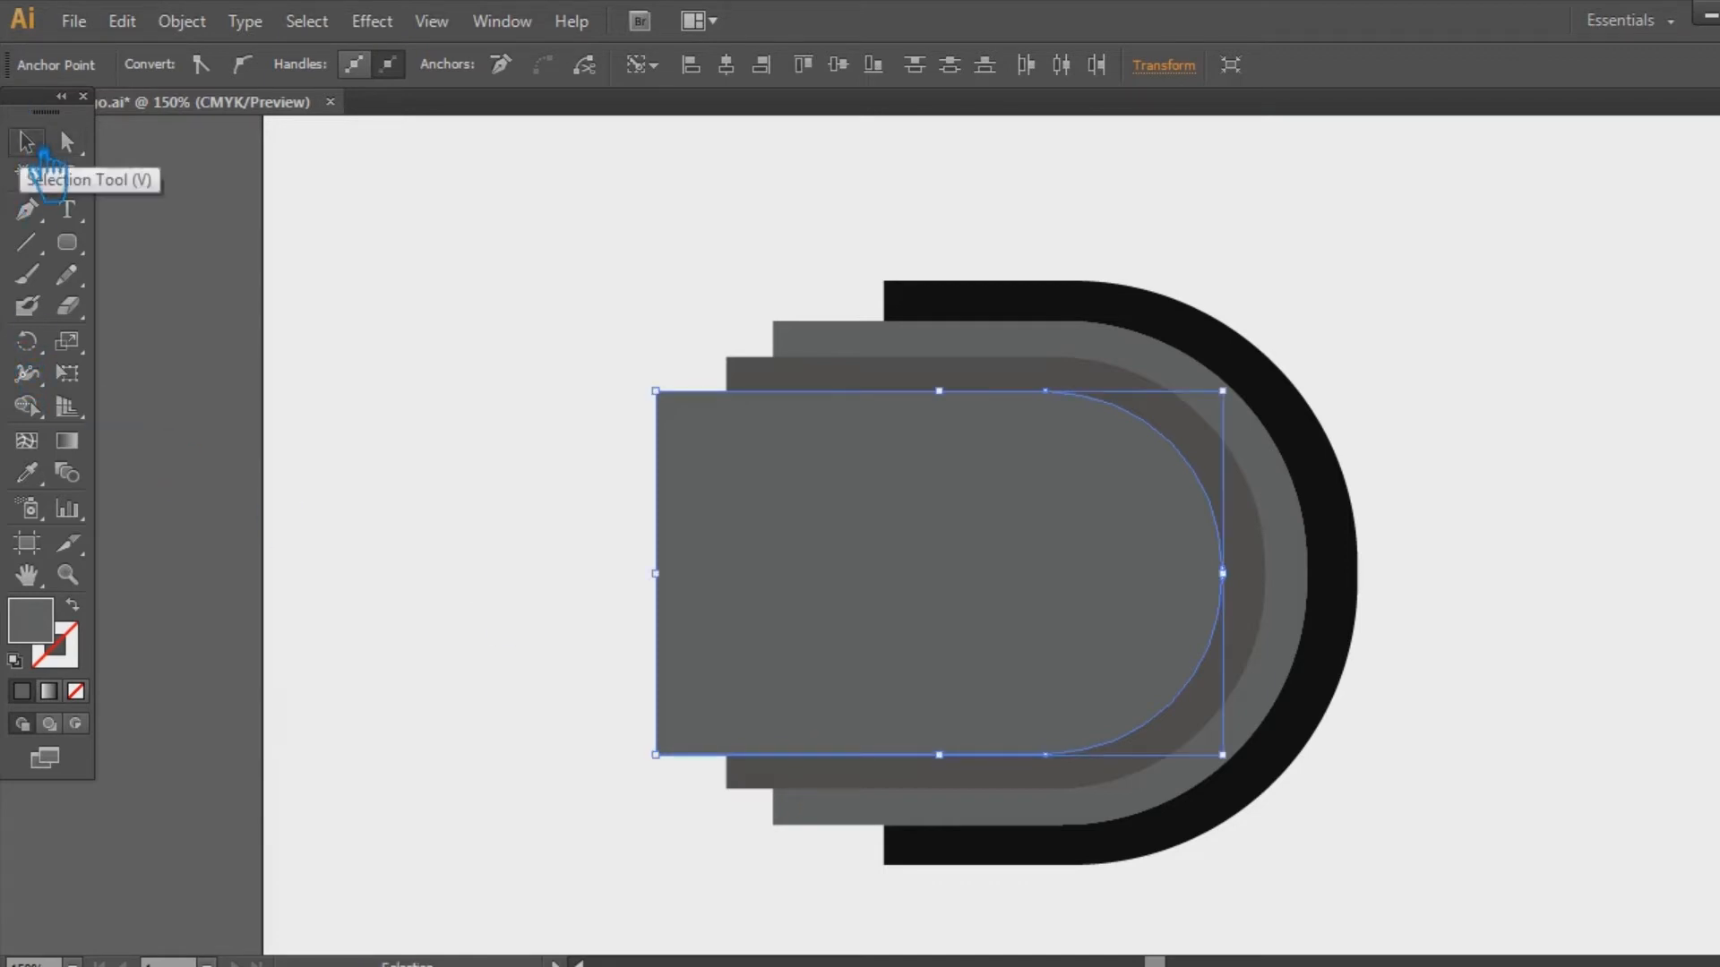
key("Delete")
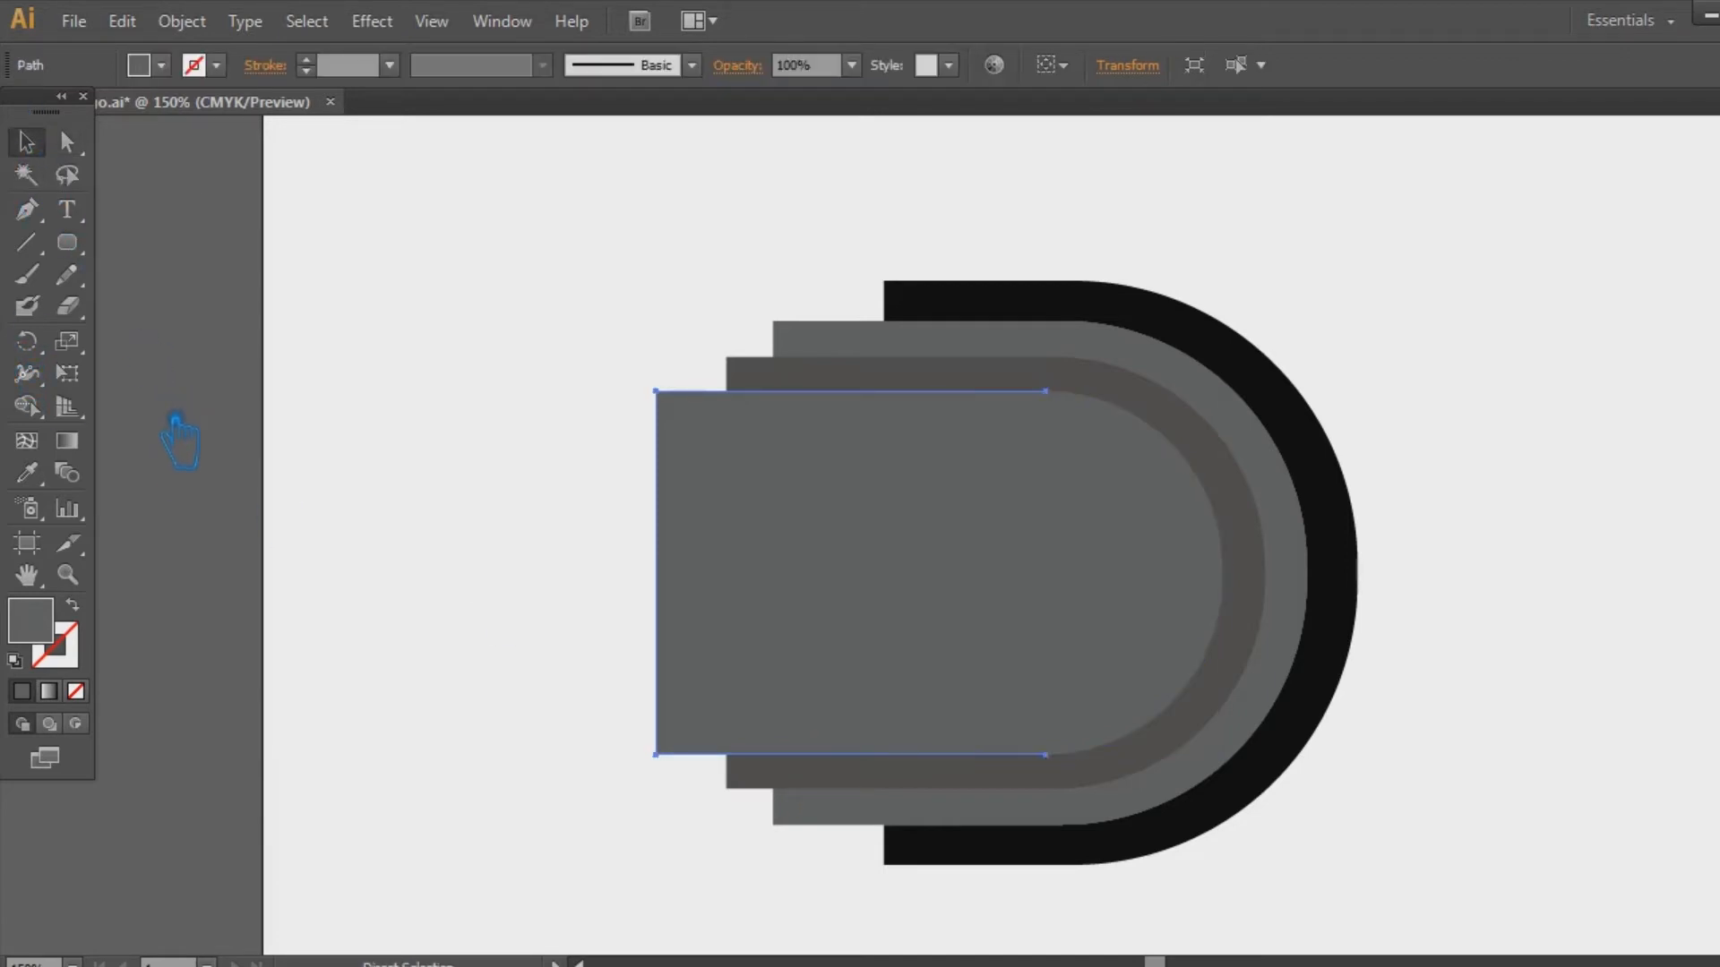
left_click(367, 483)
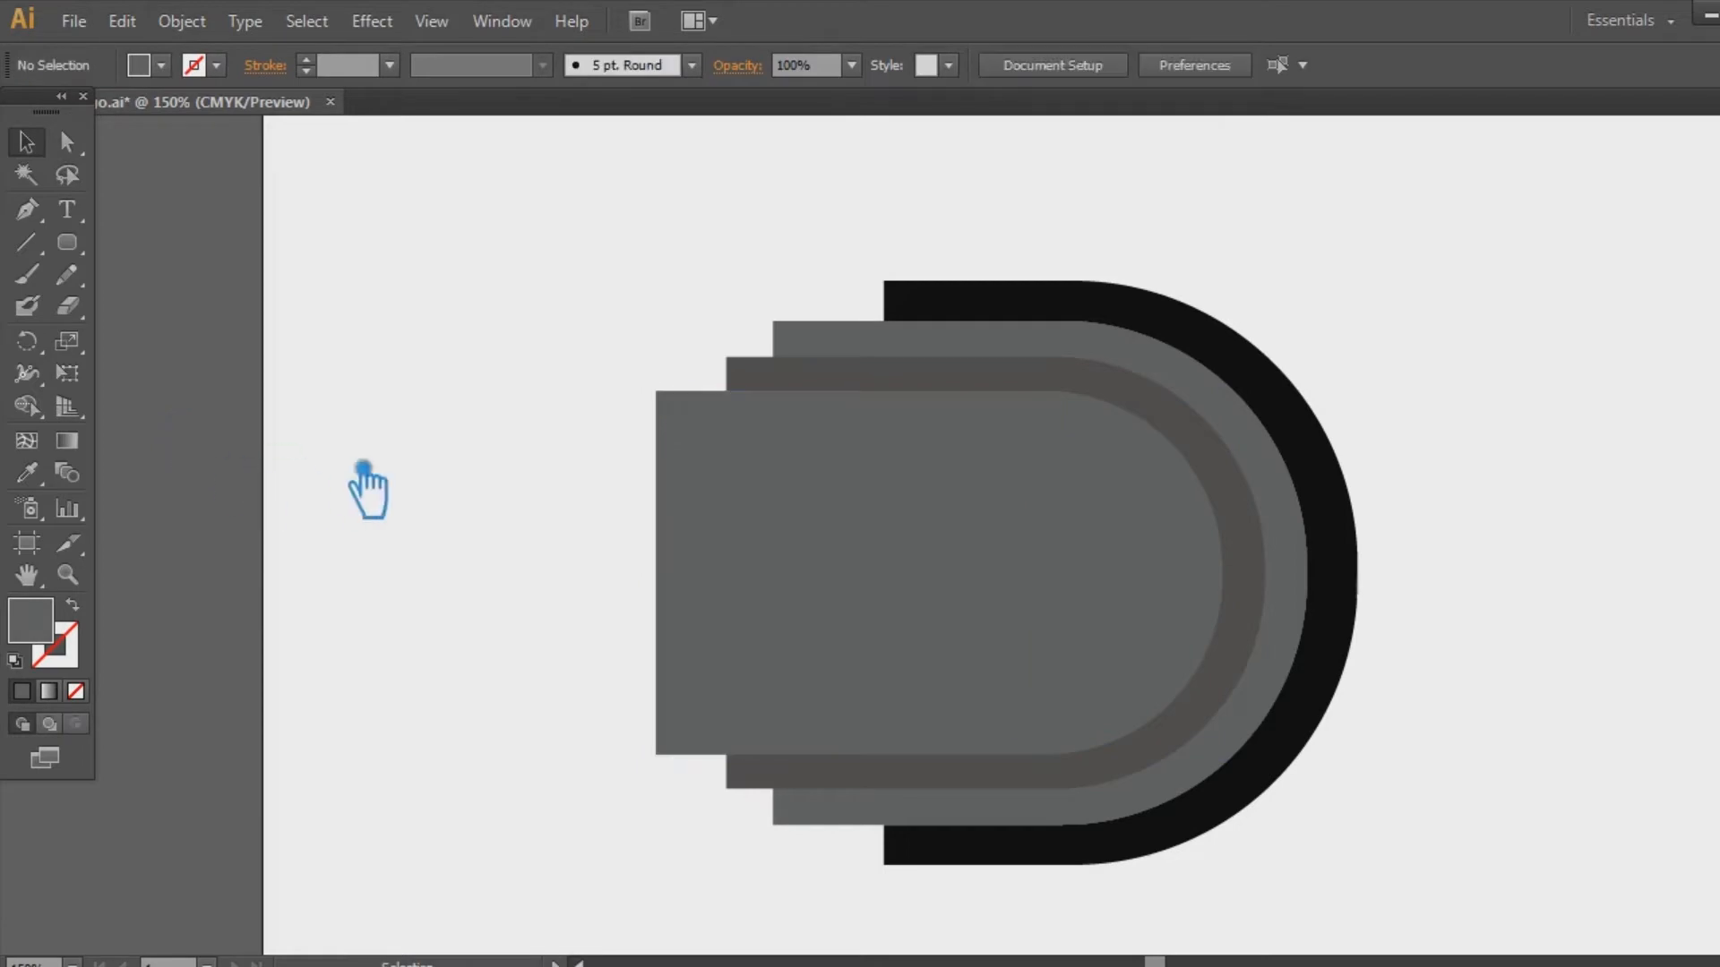
left_click(838, 502)
key("ctrl+z")
Create another smaller copy of the front gray D shape, scaled down about its center
left_click(1005, 511)
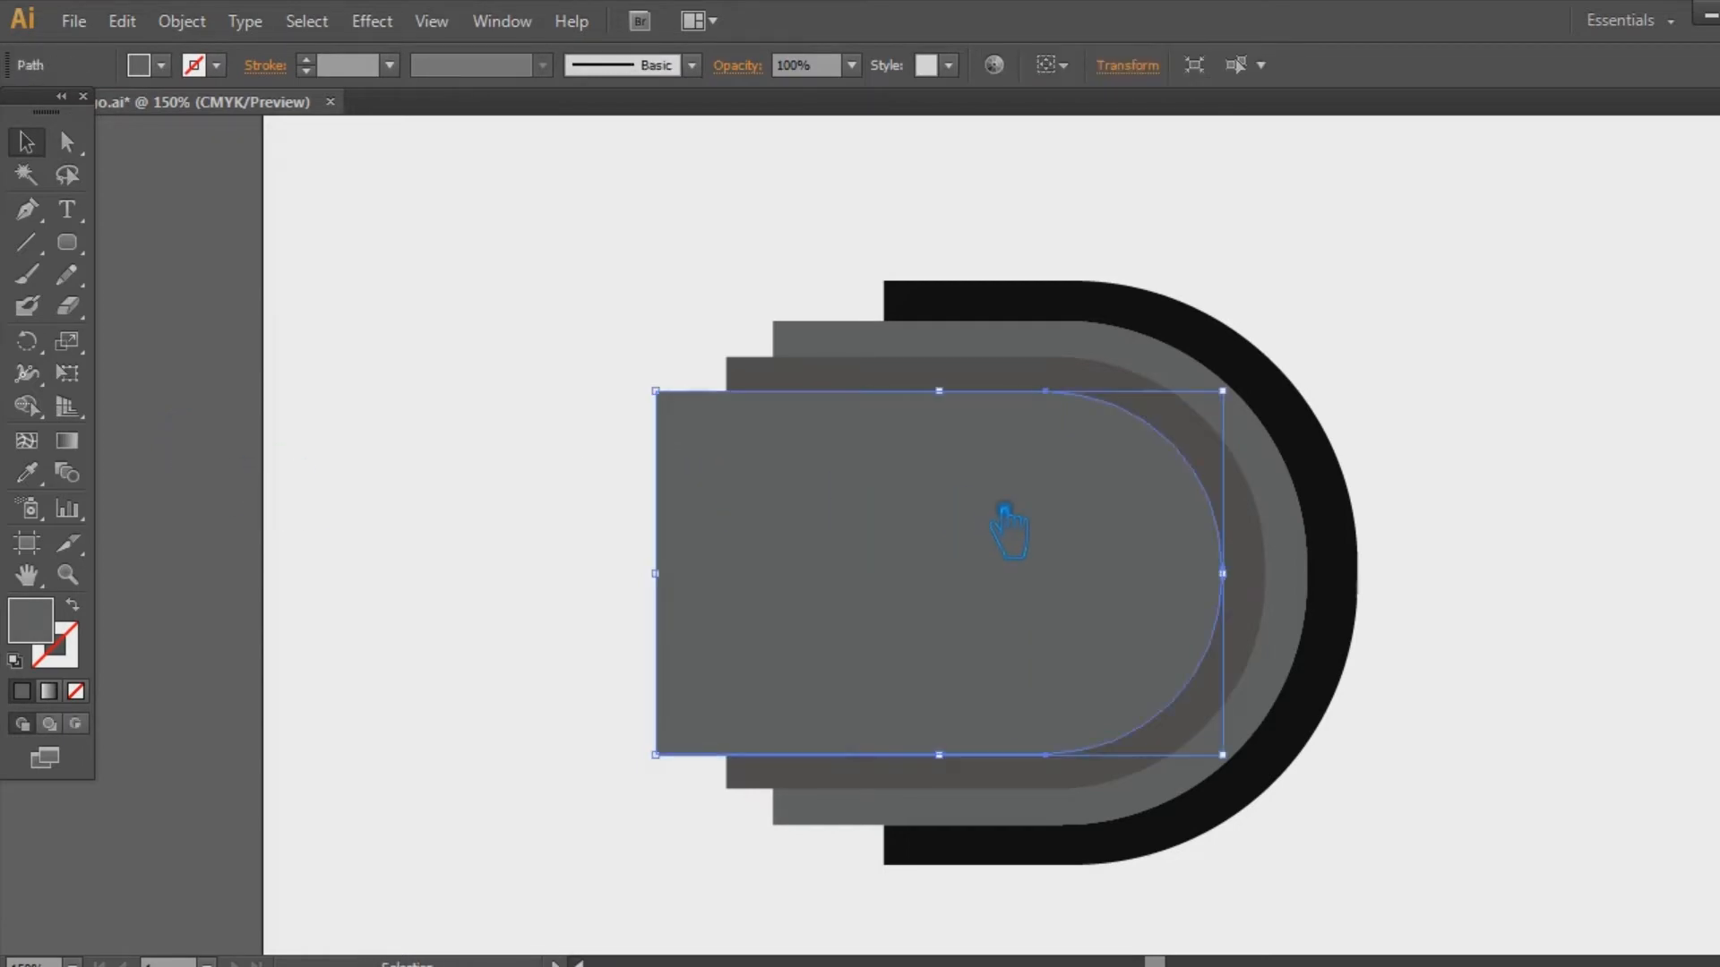
key("a")
key("v")
left_click_drag(1253, 387, 1203, 436)
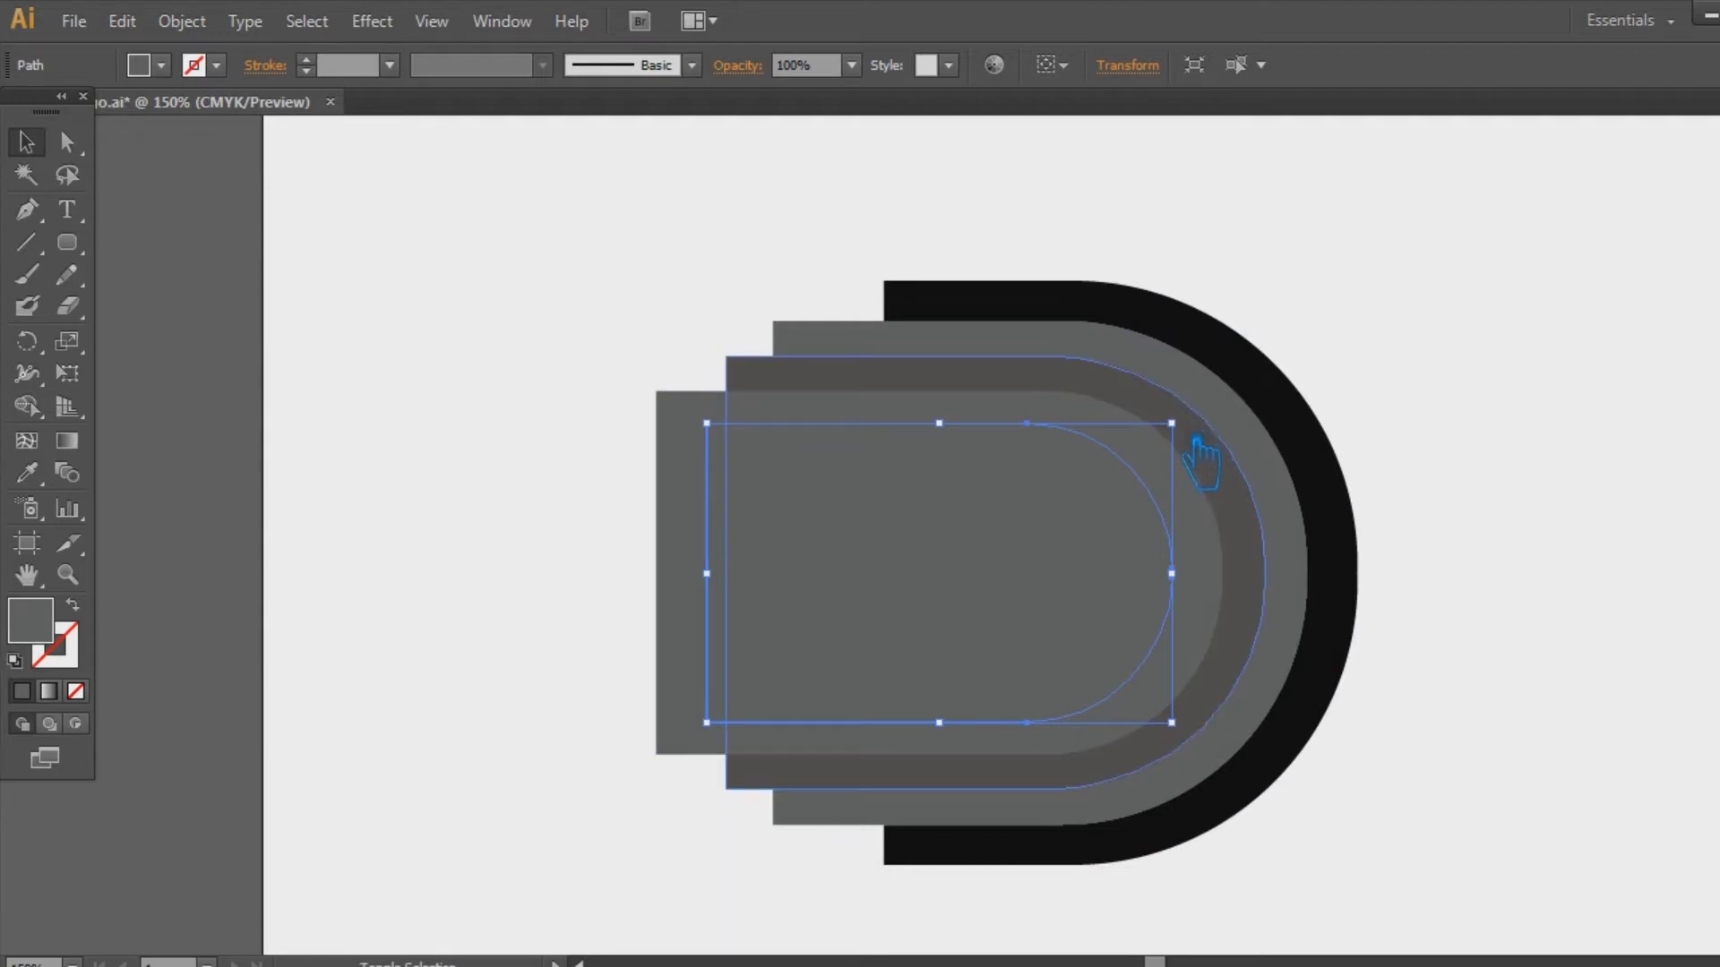
left_click_drag(1195, 440, 1186, 449)
Nudge the smallest copy slightly right so its margin along the curve matches its top and bottom margins
key("Right")
key("Right")
key("Right")
key("Right")
key("Right")
key("Right")
key("Right")
key("Right")
key("Right")
key("Right")
key("Right")
key("Right")
key("Right")
key("Right")
key("Right")
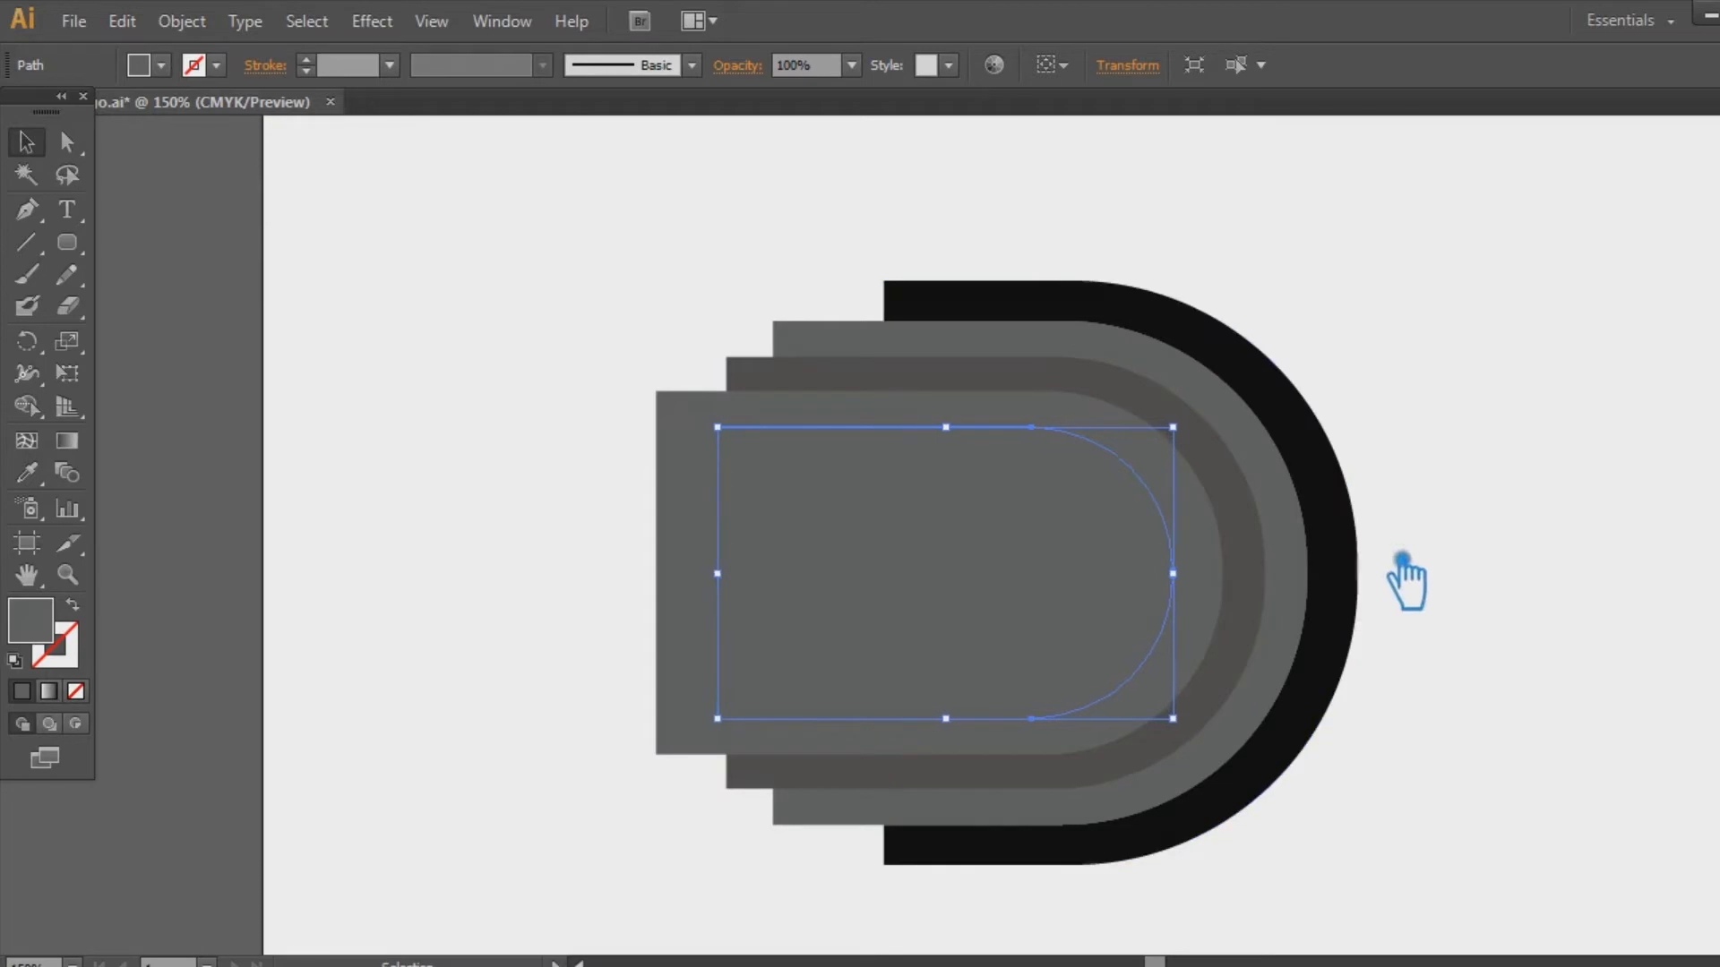
key("Down")
key("Down")
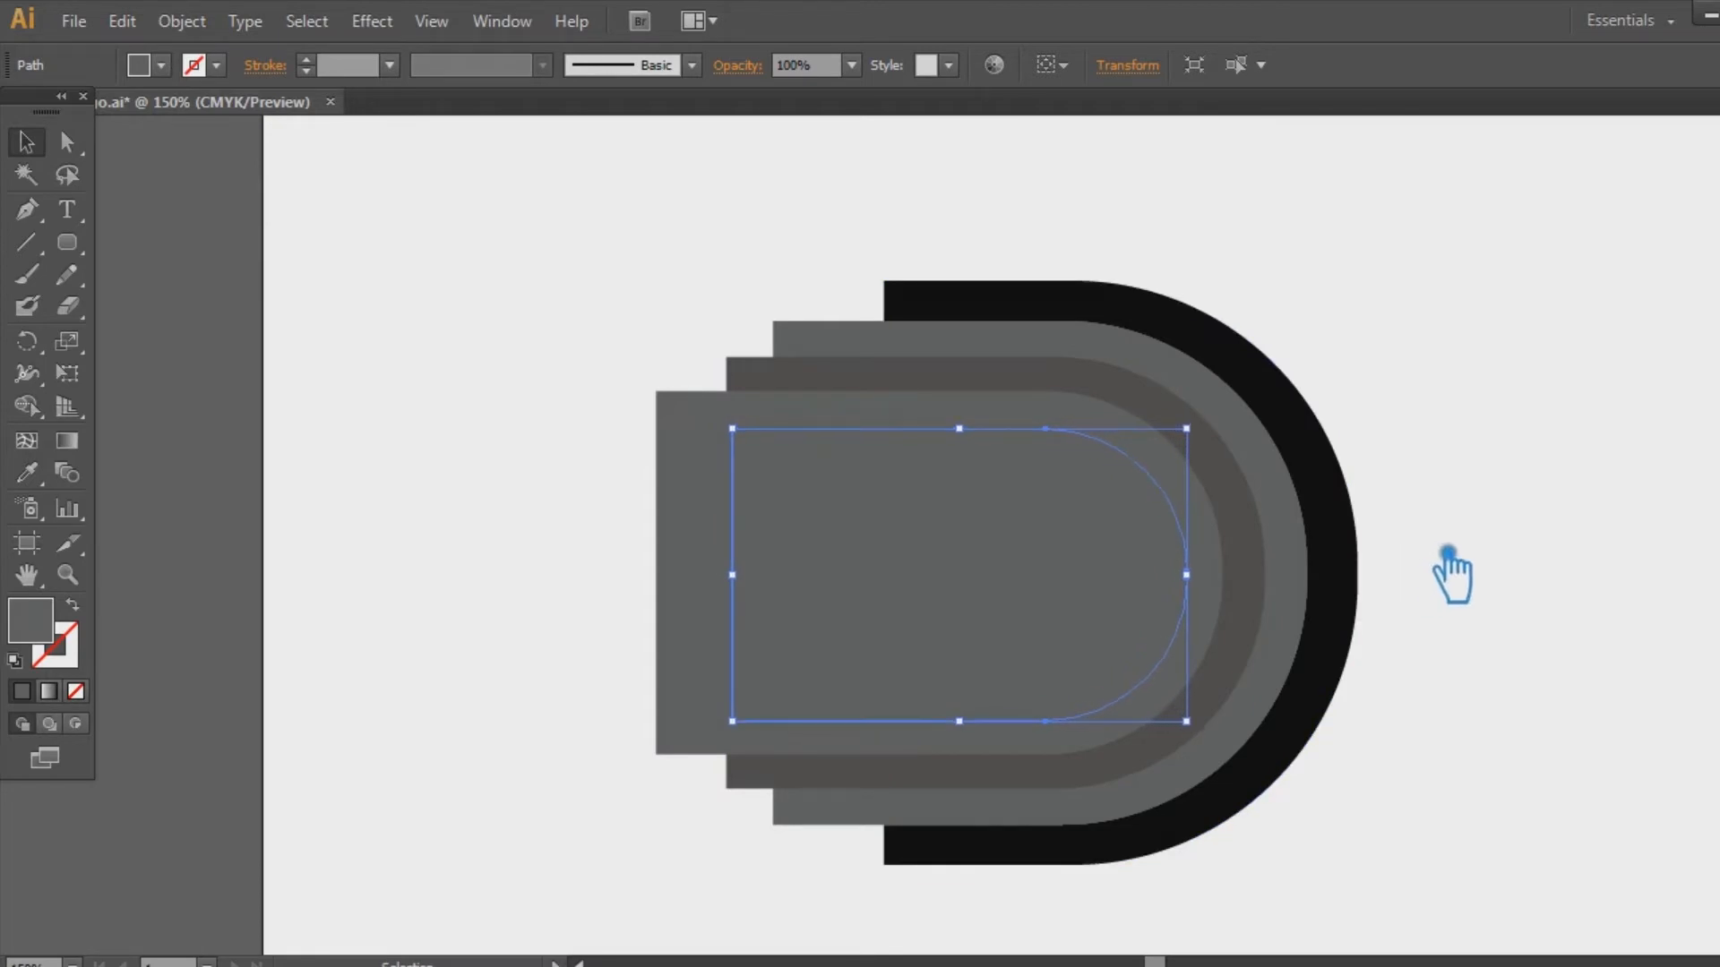
key("Left")
key("Left")
key("Up")
key("Up")
key("Left")
key("Left")
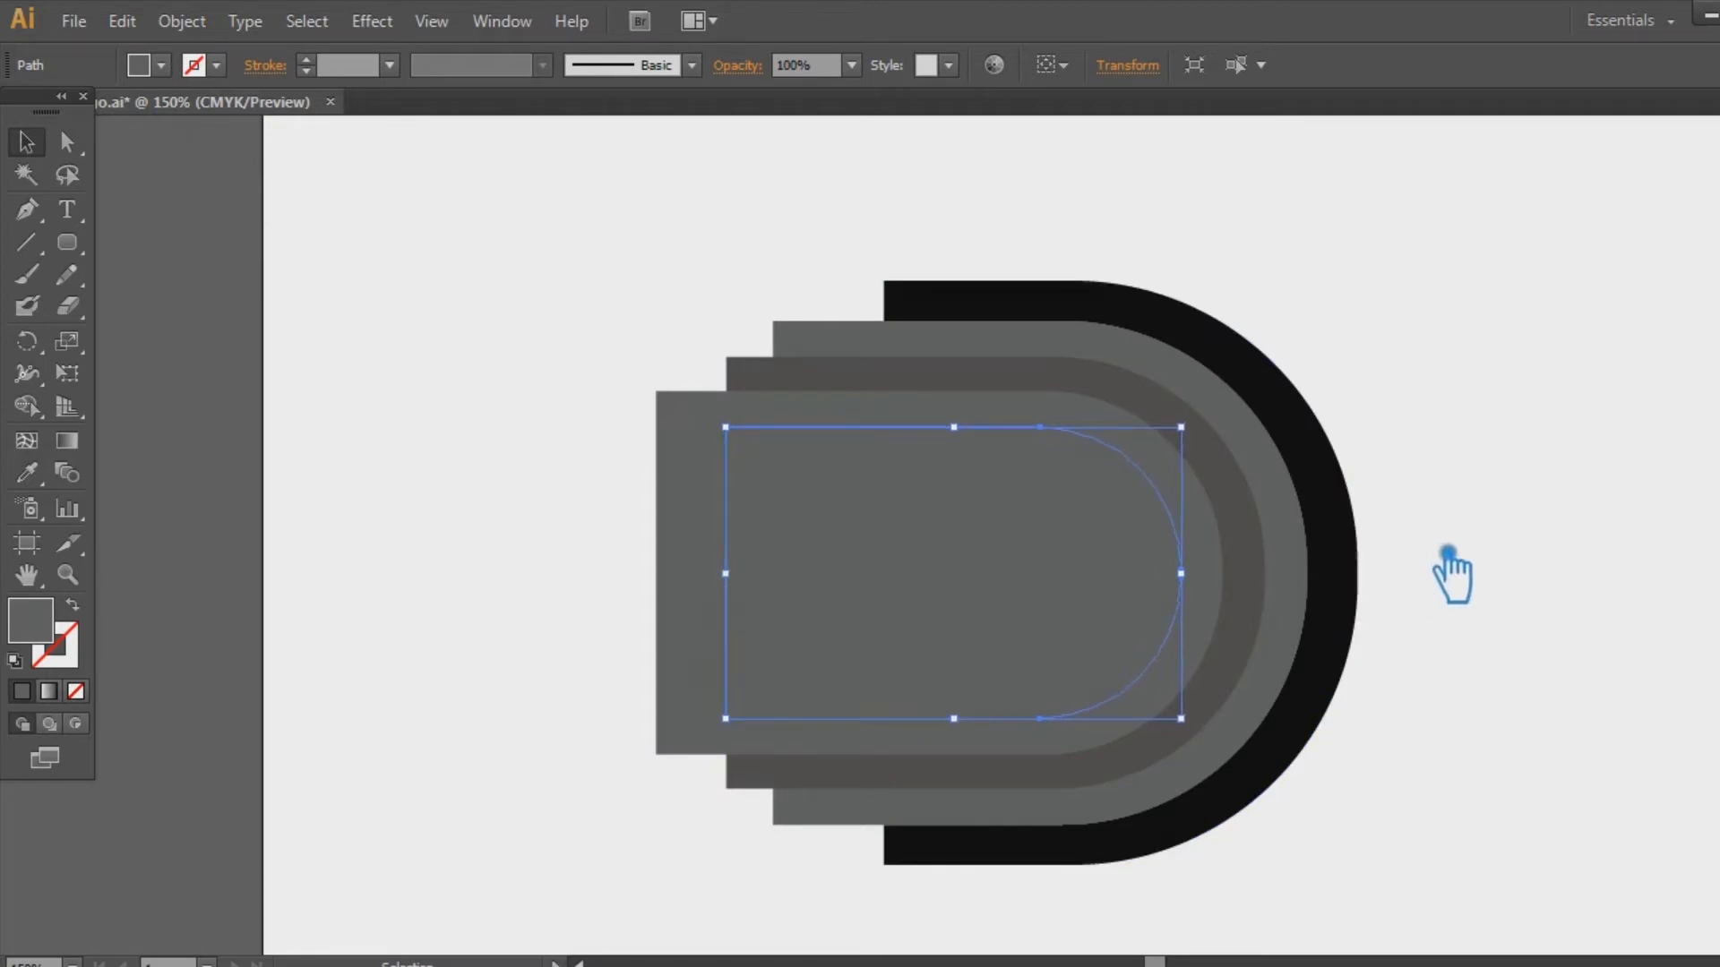
Fill the smallest D shape with black sampled from the outermost D using the Eyedropper tool
left_click(27, 473)
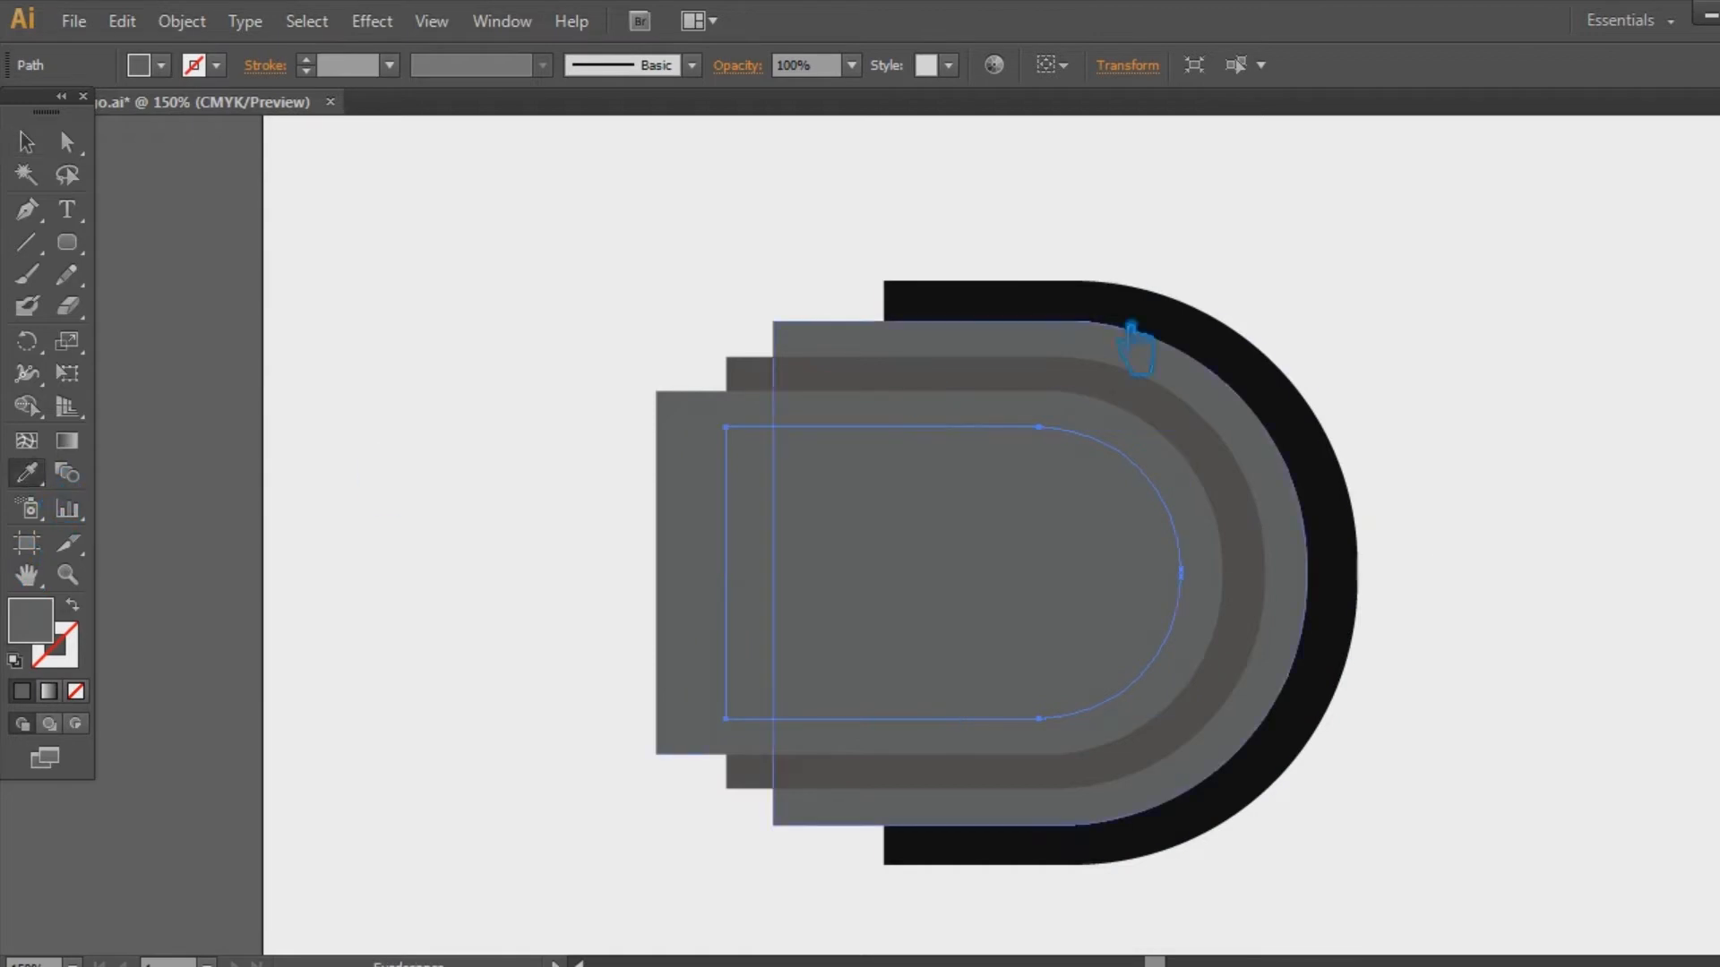
left_click(1125, 309)
left_click(67, 140)
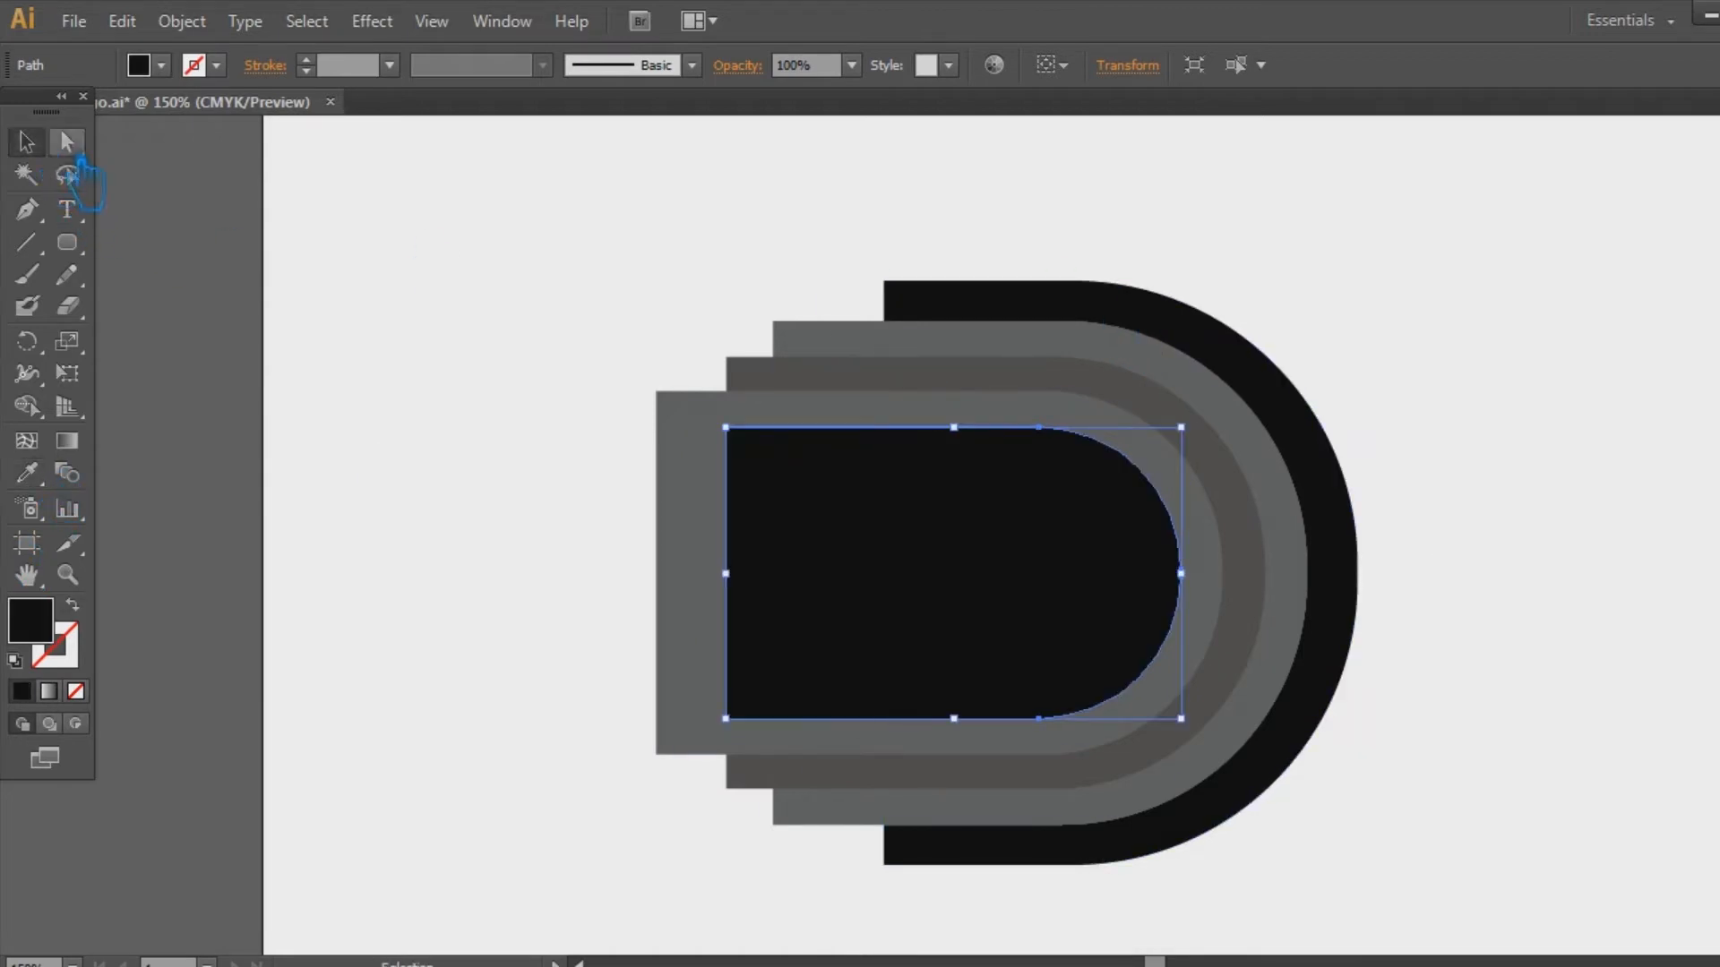
Move the two left corner anchor points of the smallest black D leftward until they extend past the lighter gray layer, and deselect
left_click(728, 430)
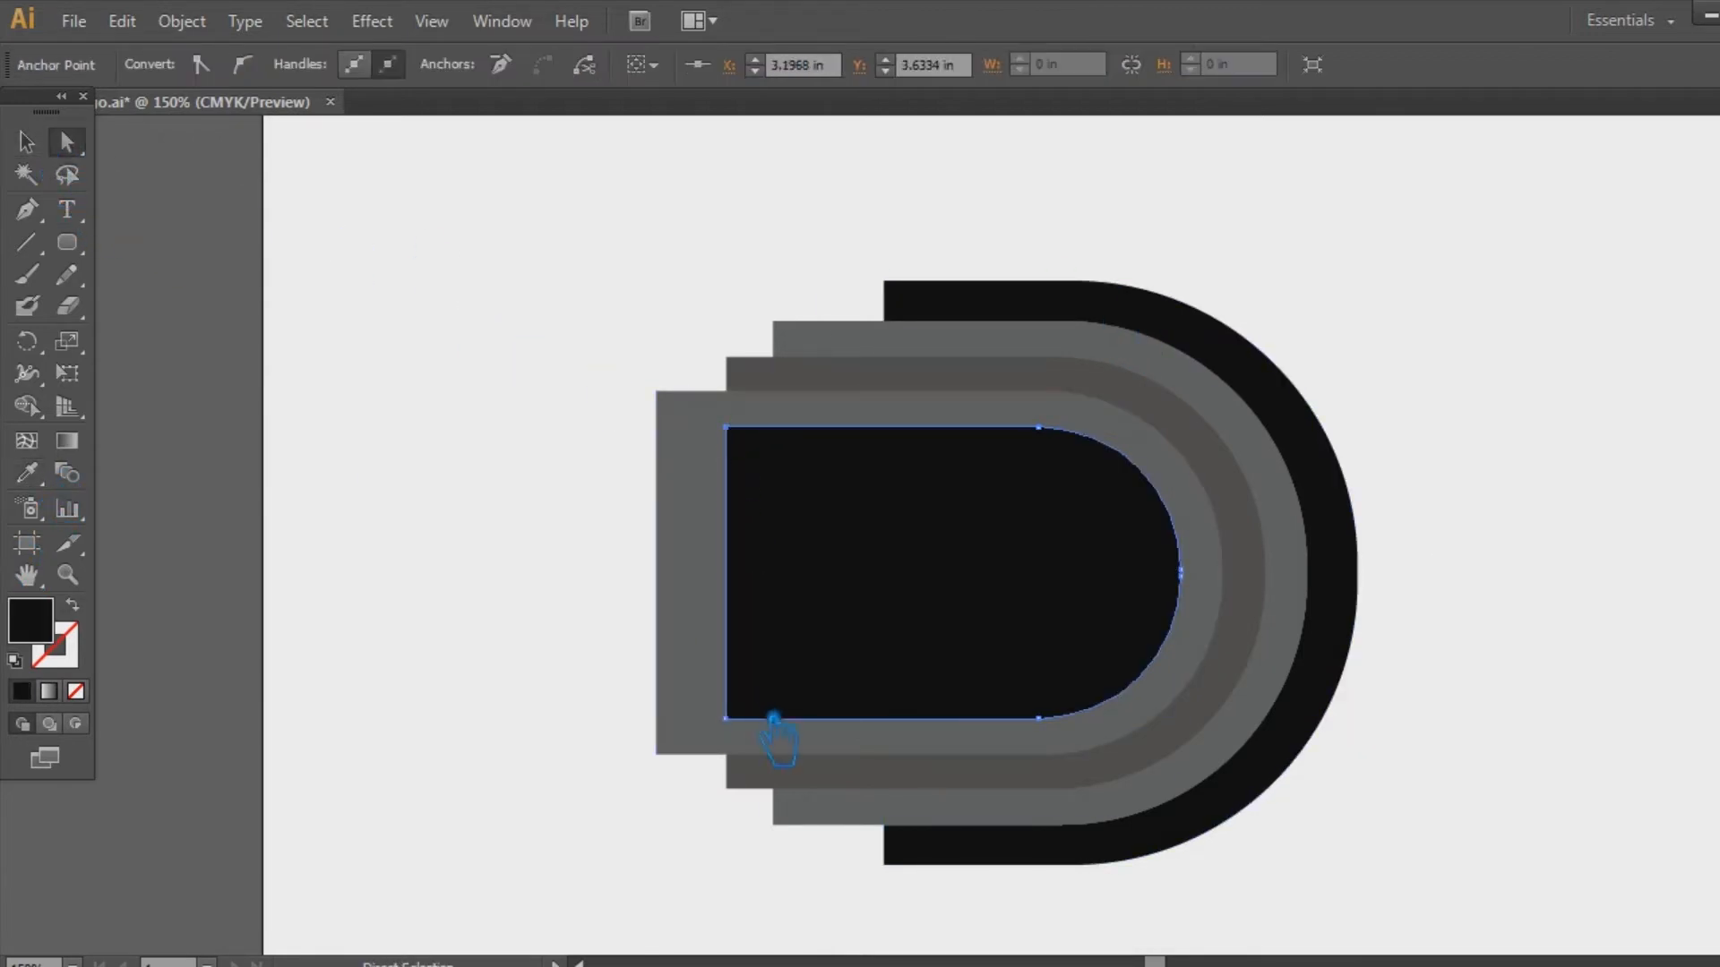
left_click(726, 717, "shift")
key("shift+Left")
key("shift+Left")
key("shift+Left")
key("shift+Left")
key("shift+Left")
key("shift+Left")
key("shift+Left")
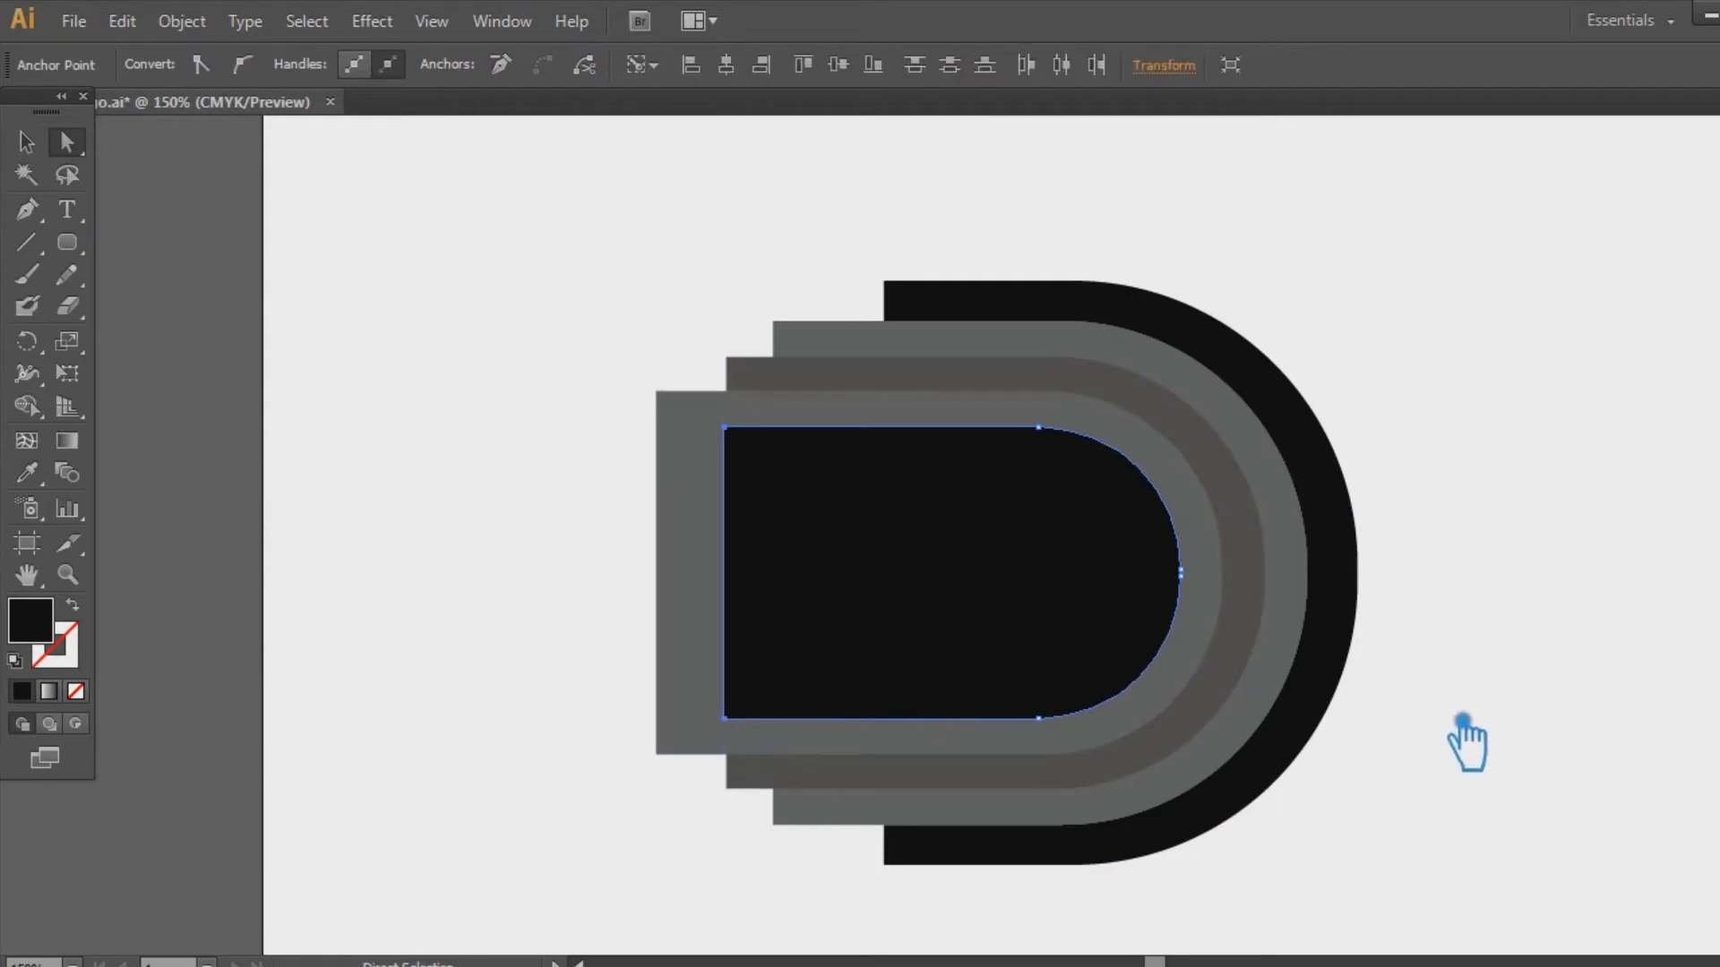
key("shift+Left")
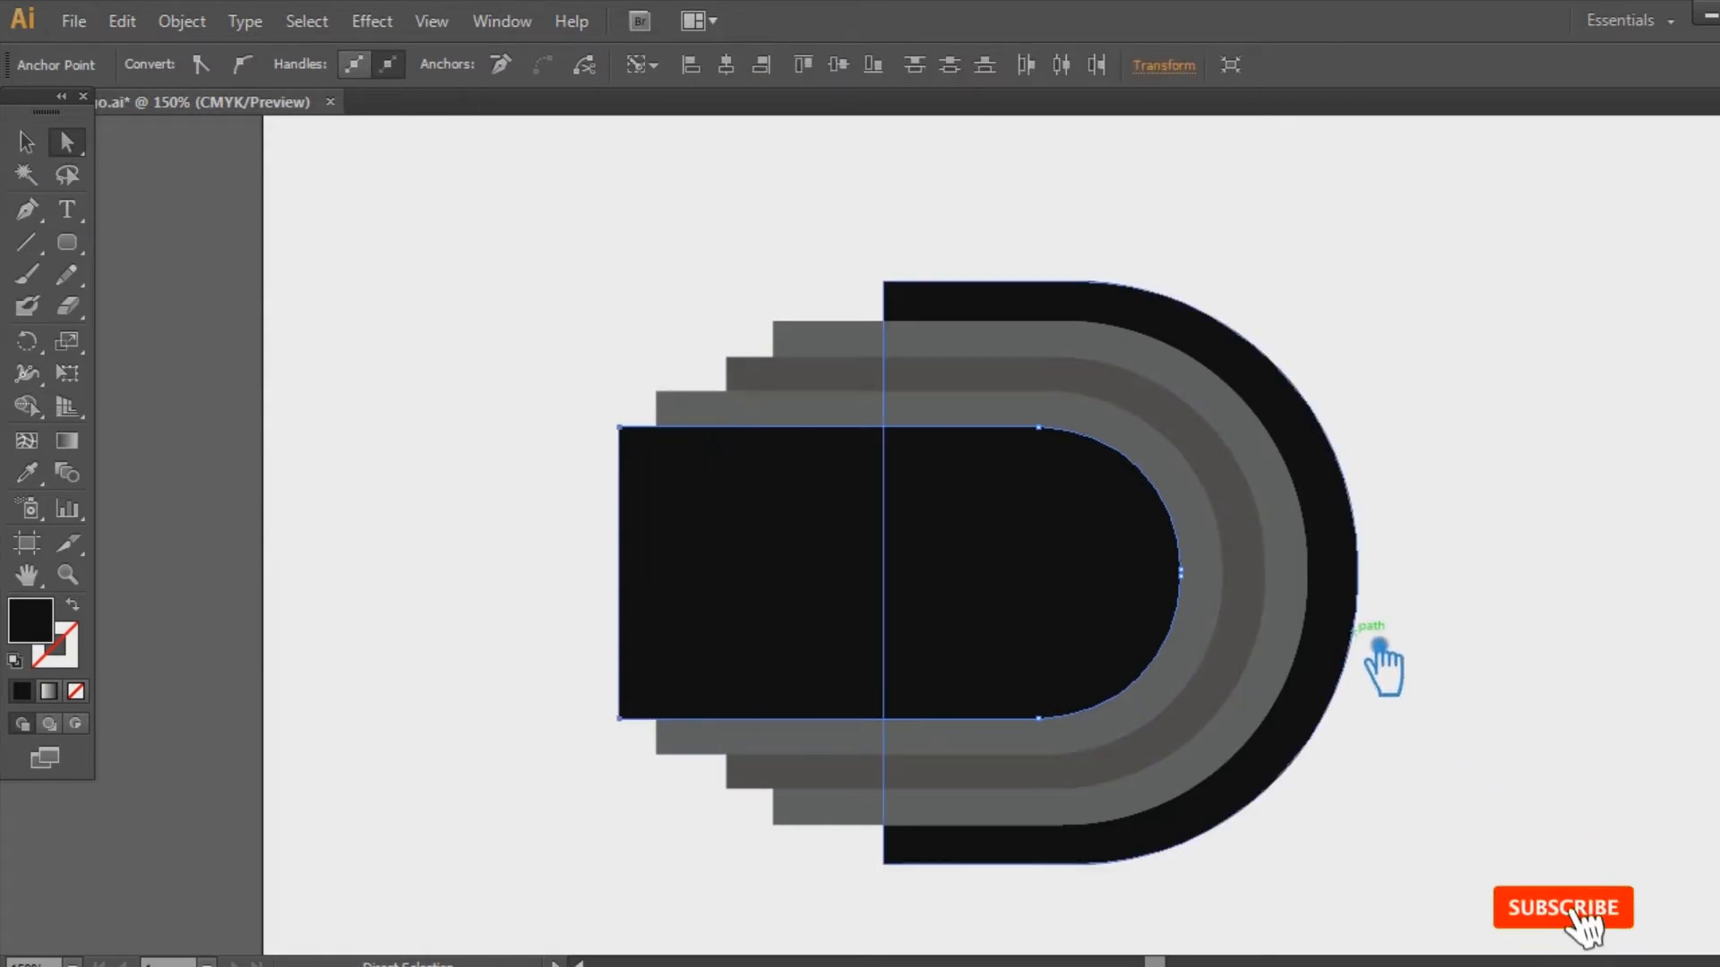
left_click(26, 140)
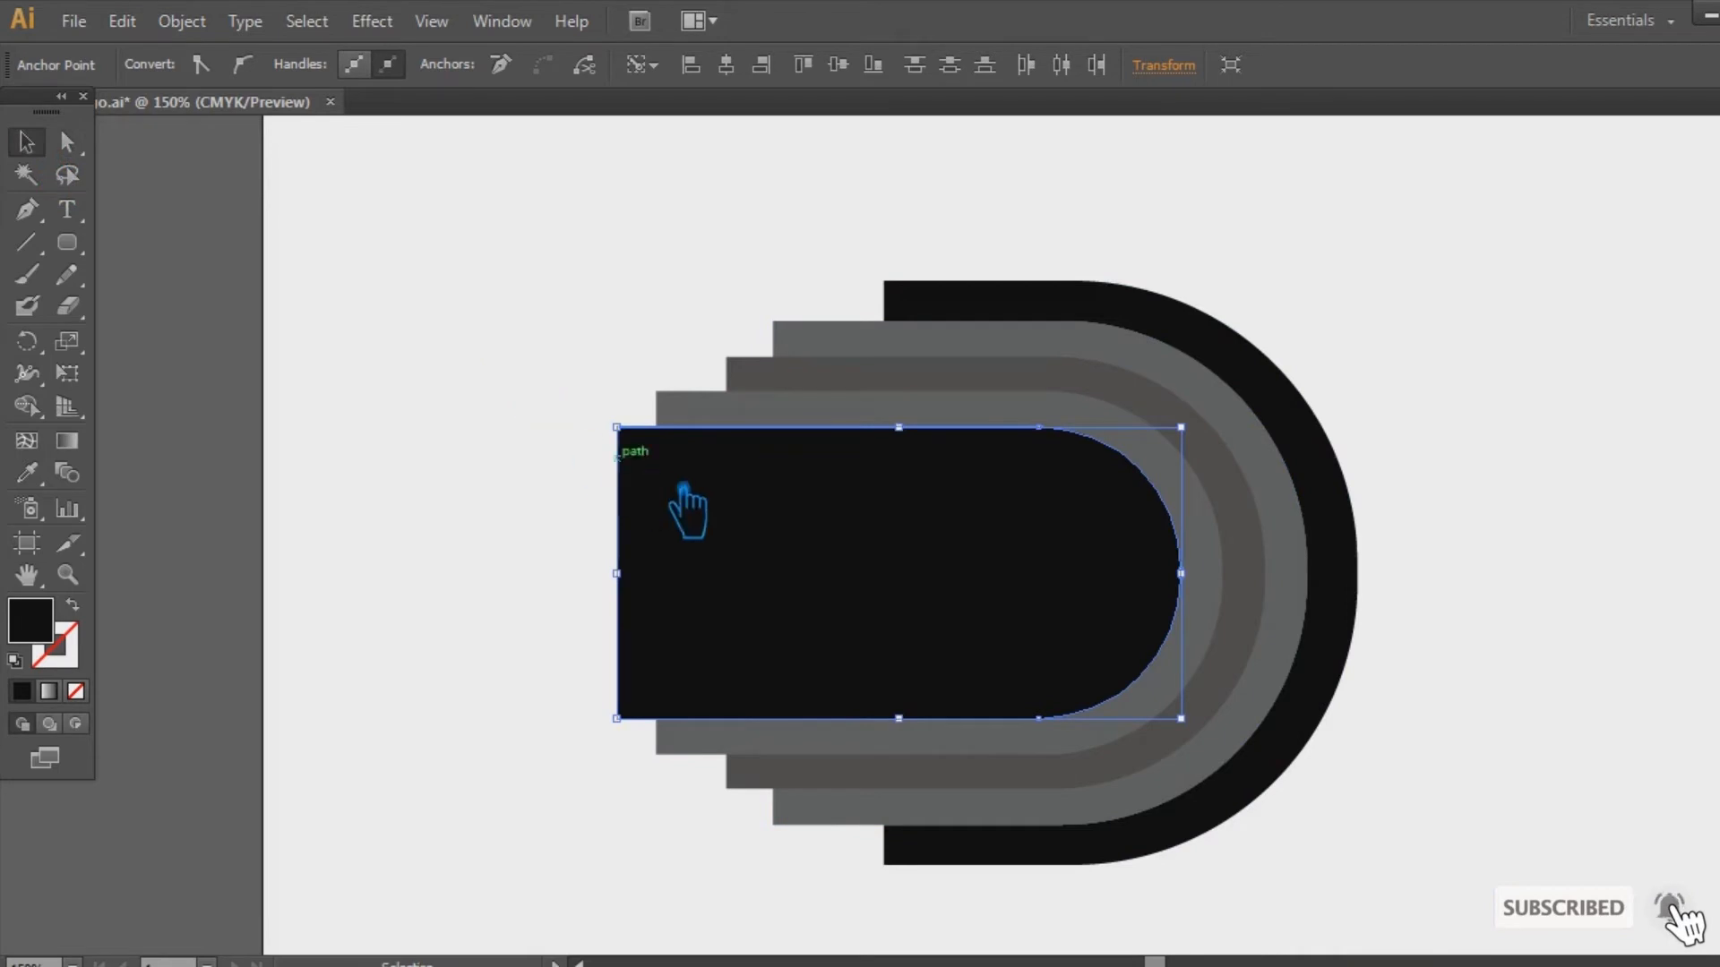
key("a")
key("v")
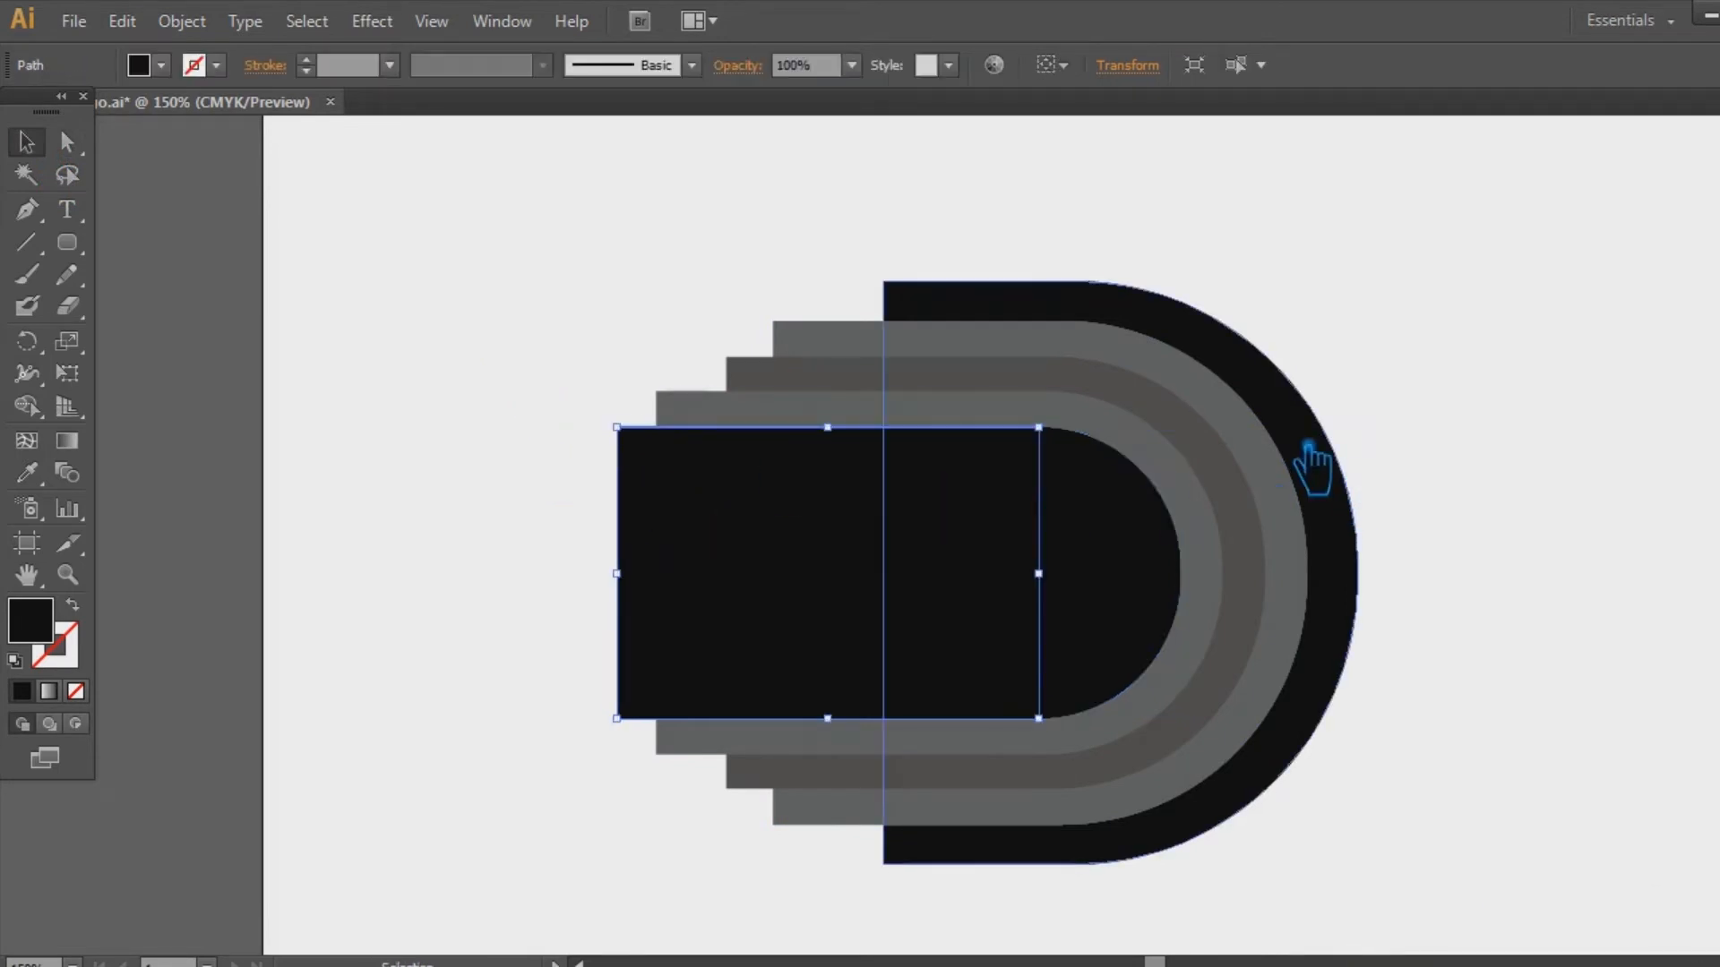
left_click(316, 419)
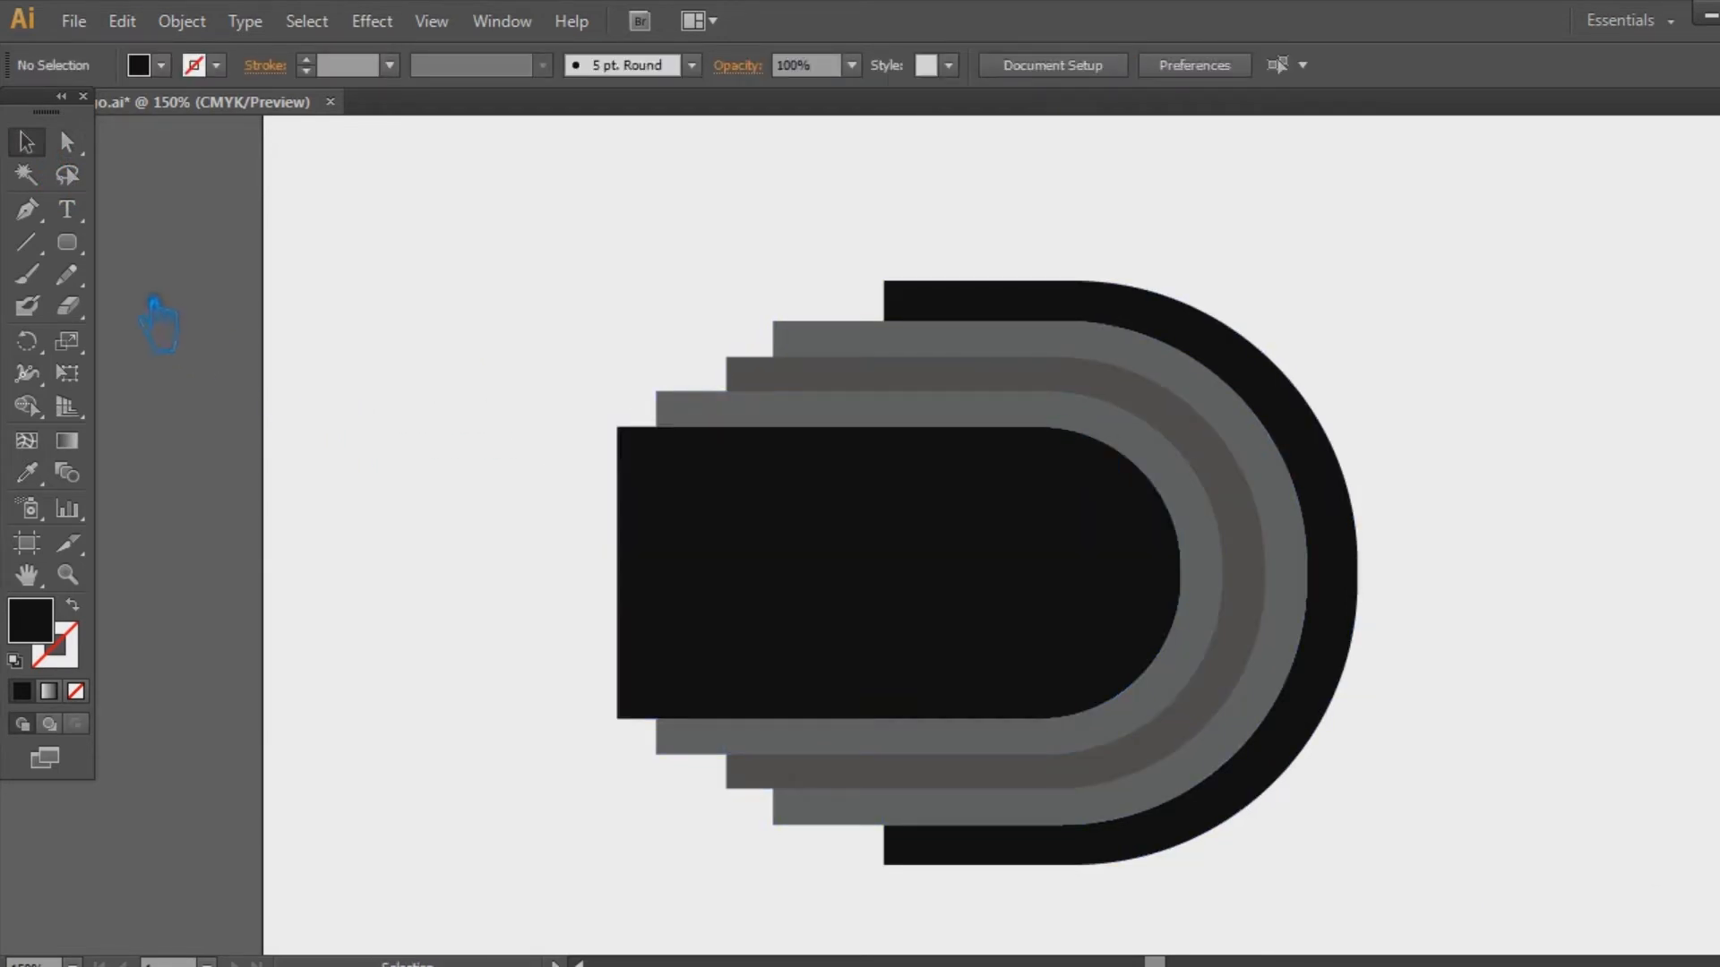
Create a smaller copy of the front black D shape, scaled down about its center
left_click(1119, 573)
key("a")
key("v")
left_click(1197, 417, "shift")
left_click_drag(1203, 436, 1159, 470)
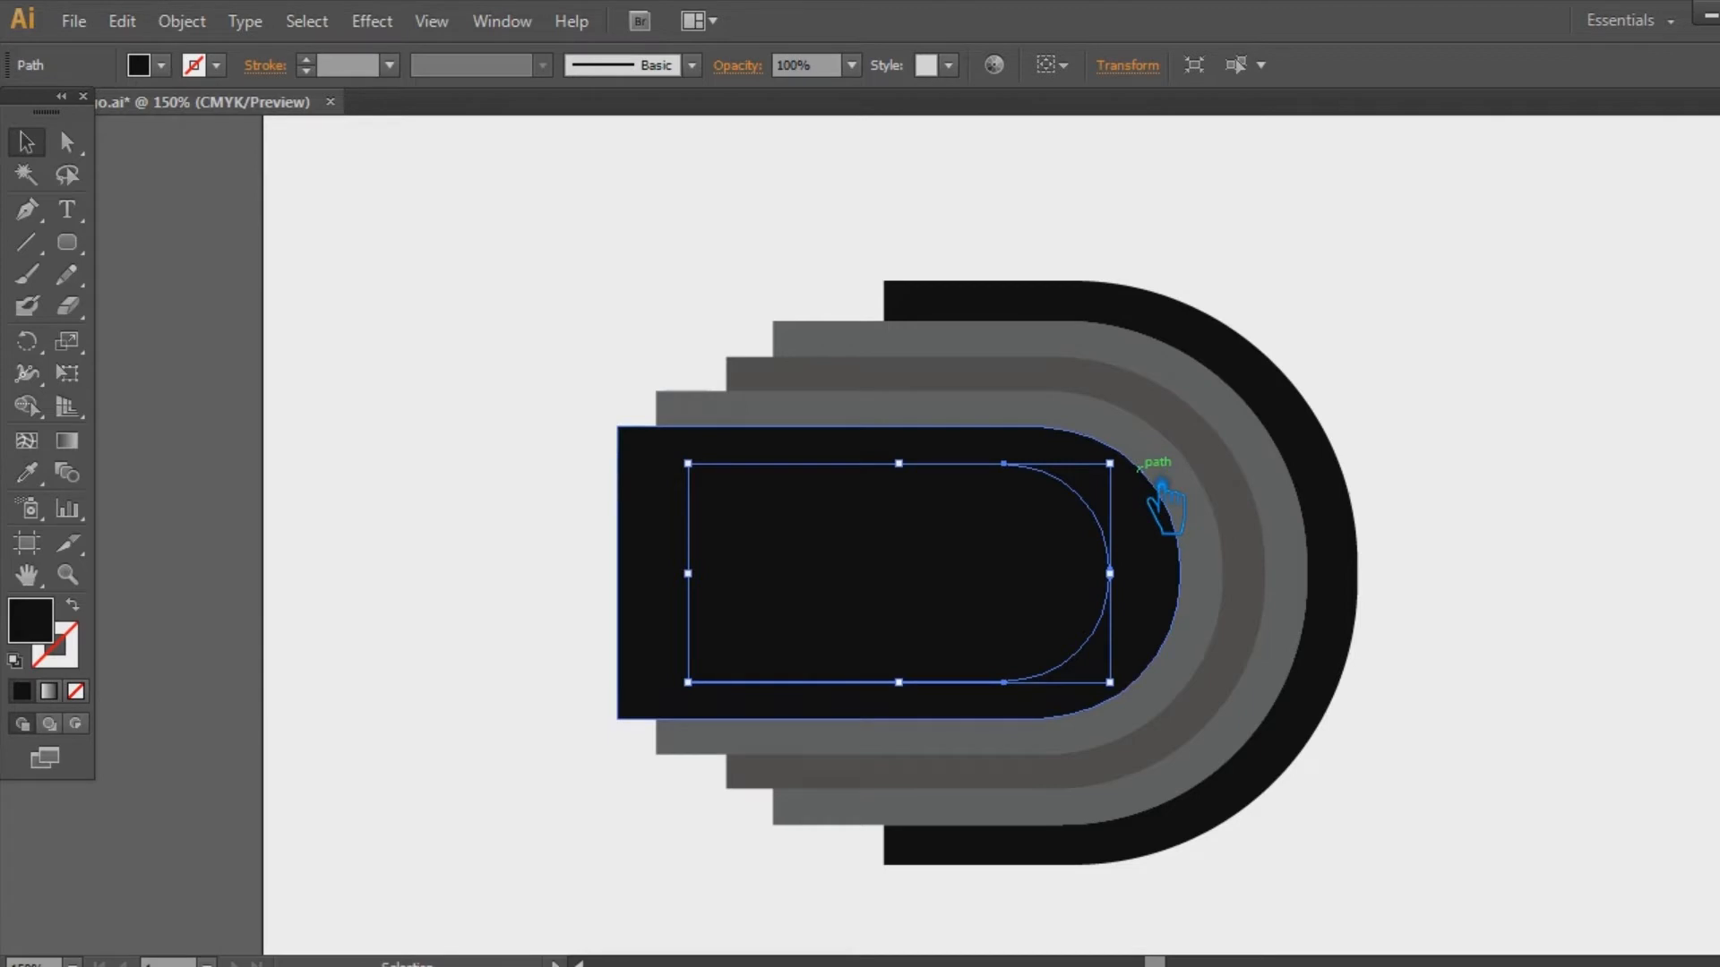
Nudge the new inner copy right until its margin along the curve matches its top and bottom margins
key("Right")
key("Right")
key("Right")
key("Right")
key("Right")
key("Right")
key("Right")
key("Right")
key("Right")
key("Right")
key("Right")
key("Right")
key("Right")
key("Right")
key("Right")
key("Right")
key("Right")
key("Right")
key("Right")
key("Right")
key("Right")
key("Right")
key("Right")
key("Right")
key("Right")
key("Down")
key("Down")
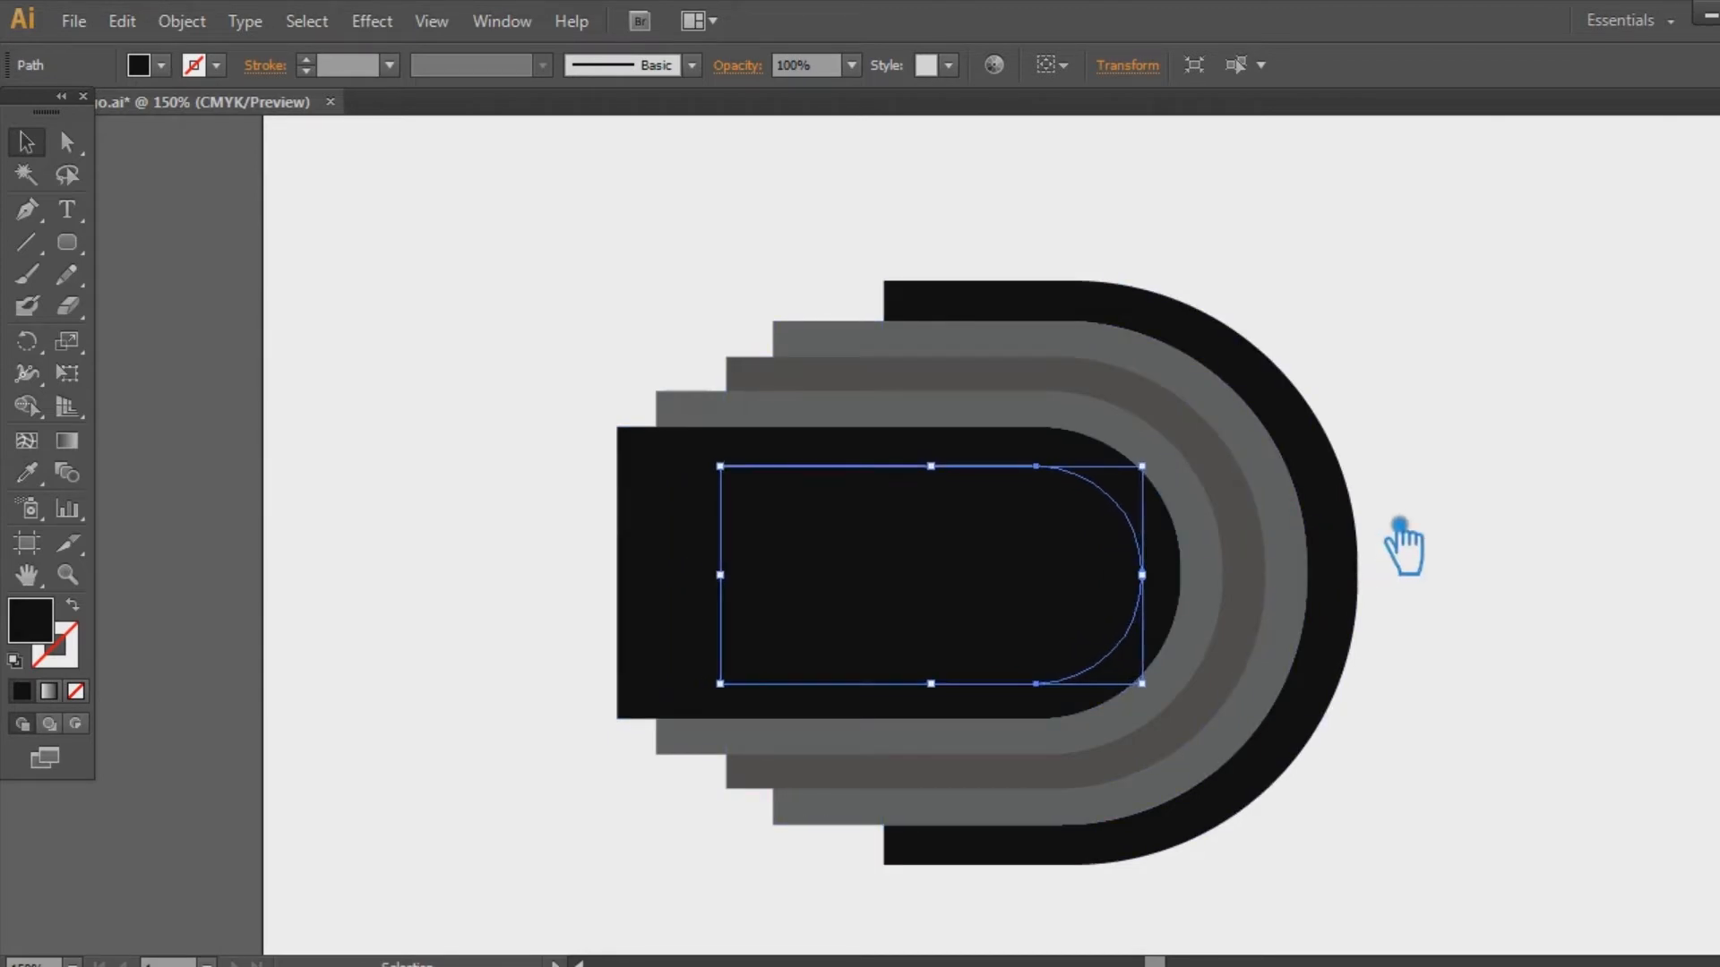
key("Up")
key("Up")
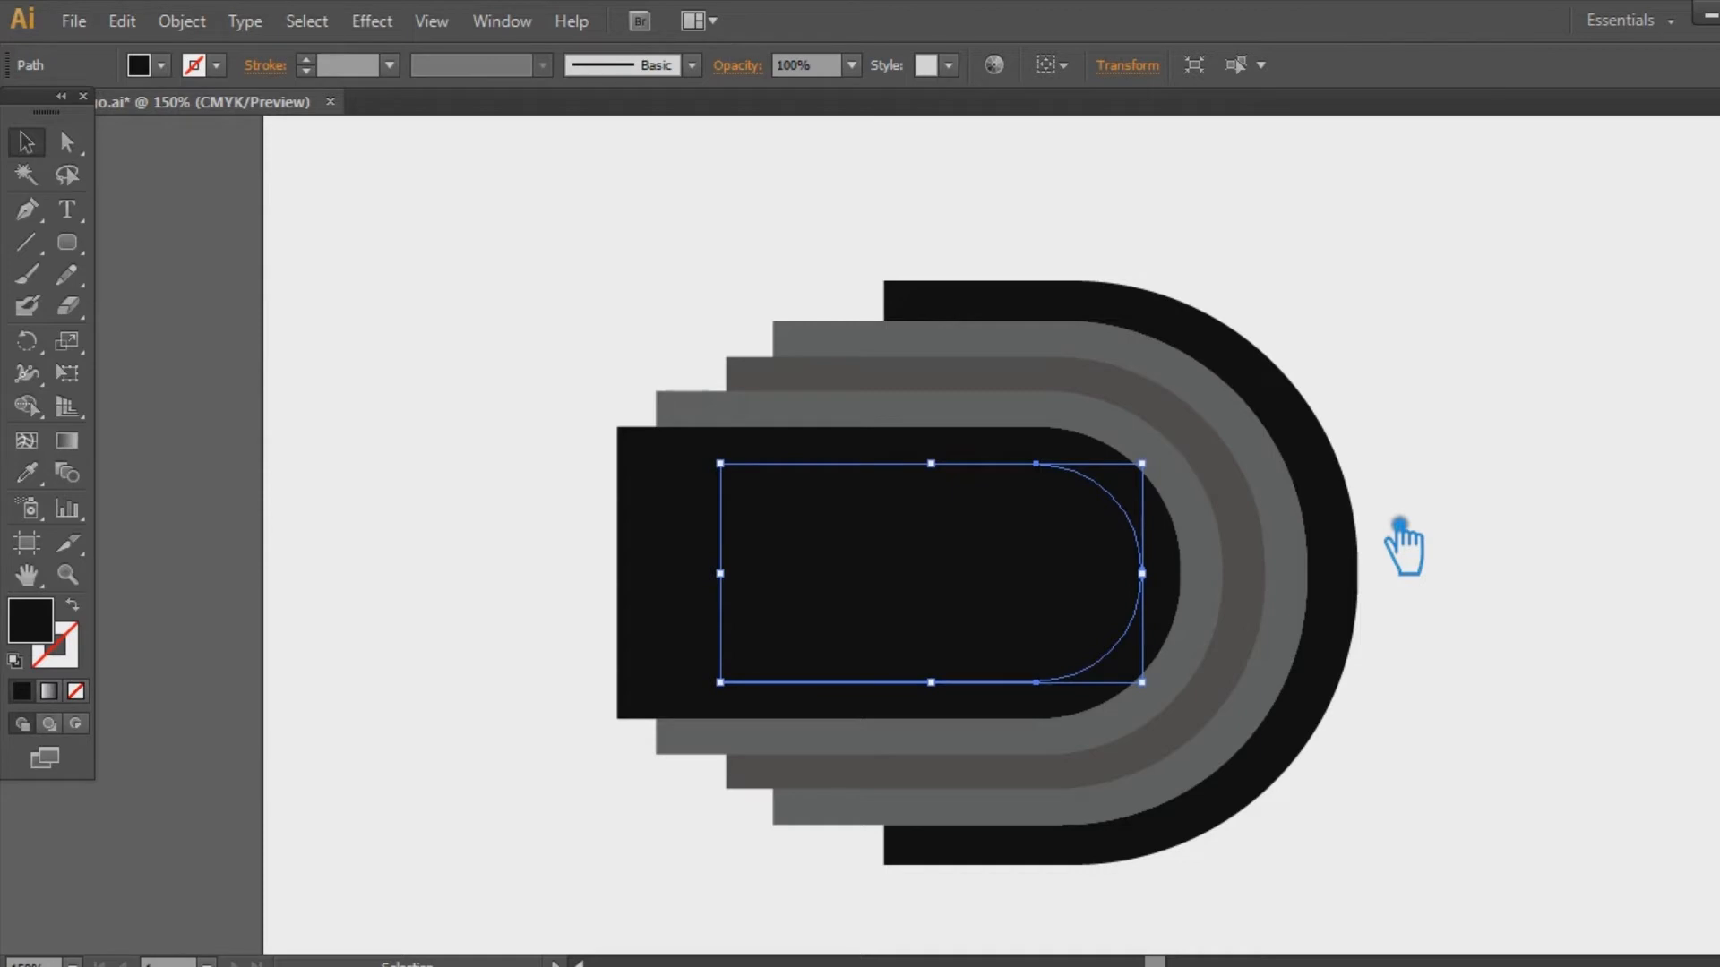
Move the two left corner anchor points of the new inner D leftward until they extend past the black layer behind it
key("a")
left_click(722, 465)
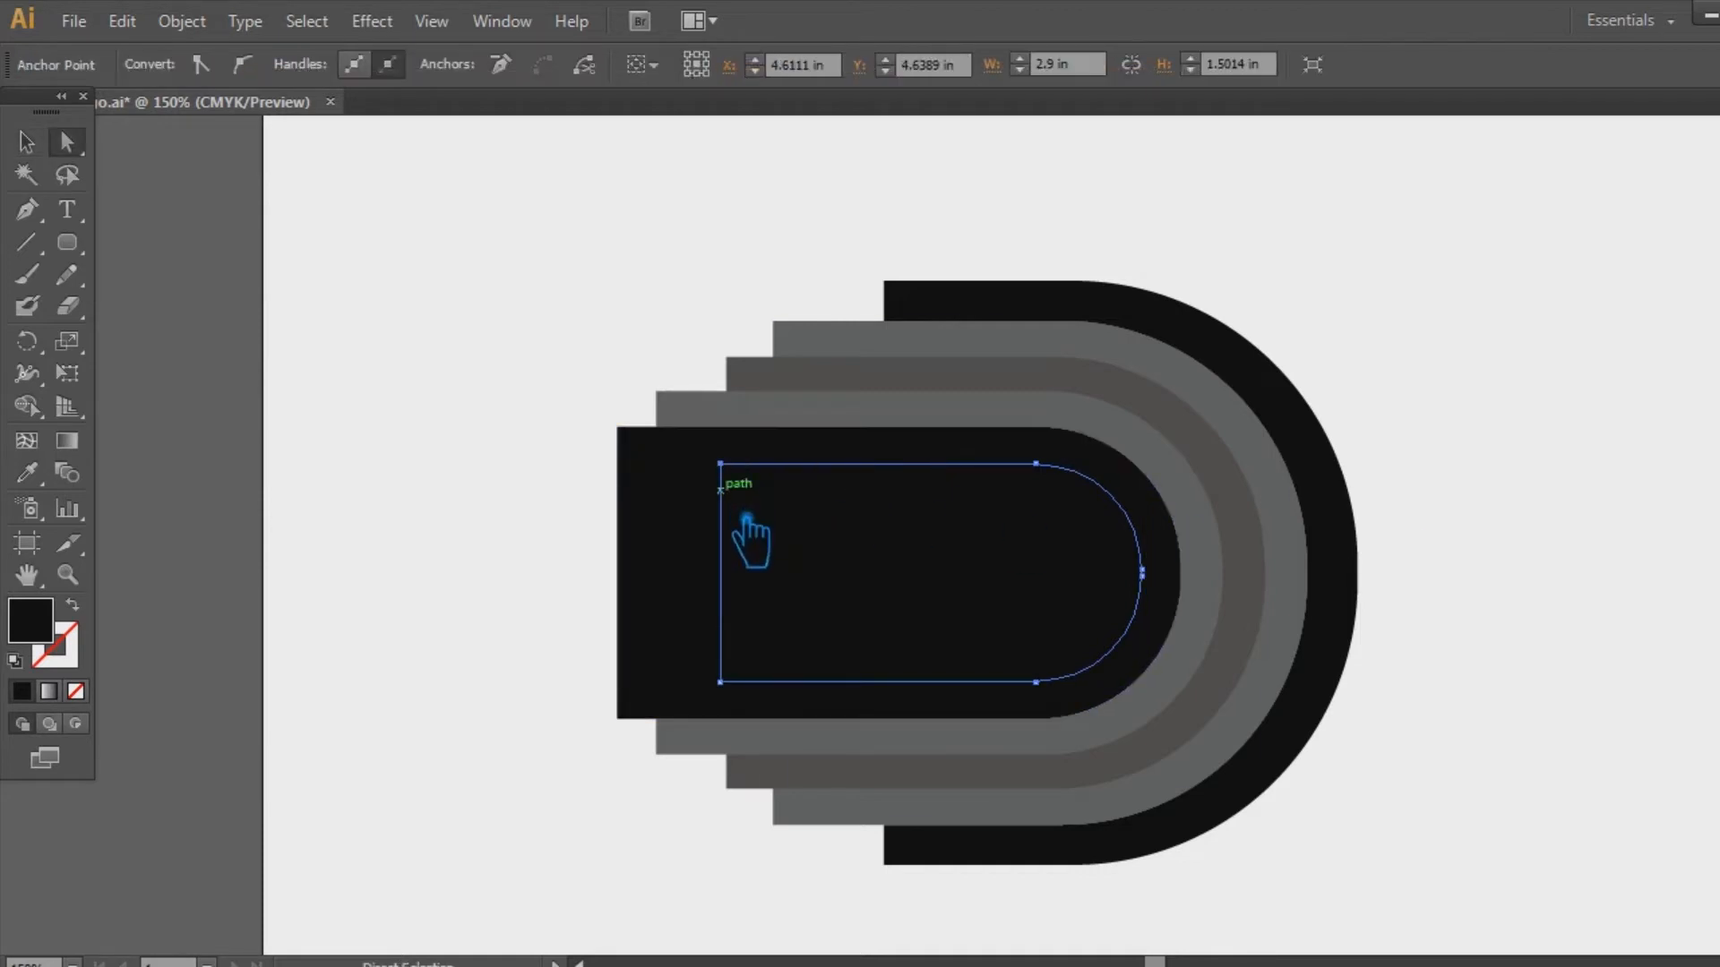
left_click(747, 697, "shift")
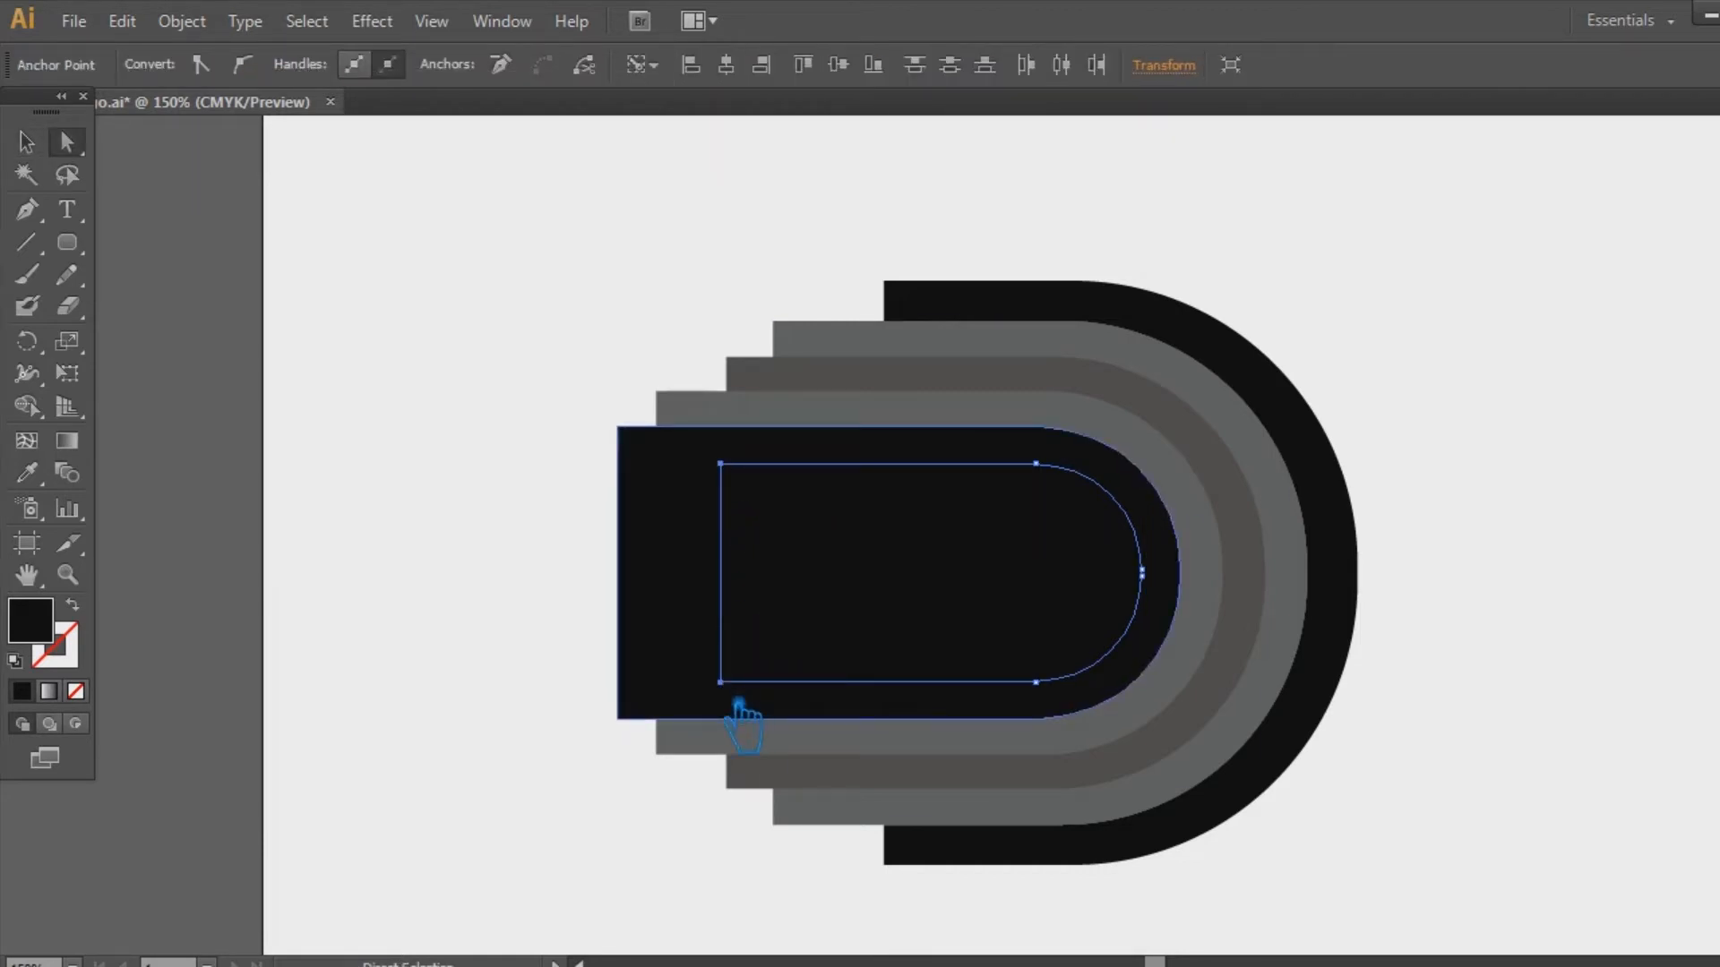
key("Left")
key("Left")
key("Left")
key("Left")
key("Left")
key("Left")
key("Left")
key("Left")
key("Left")
key("Left")
key("Left")
key("Left")
key("Left")
key("Left")
key("Left")
key("Left")
key("Left")
key("Left")
key("Left")
key("Left")
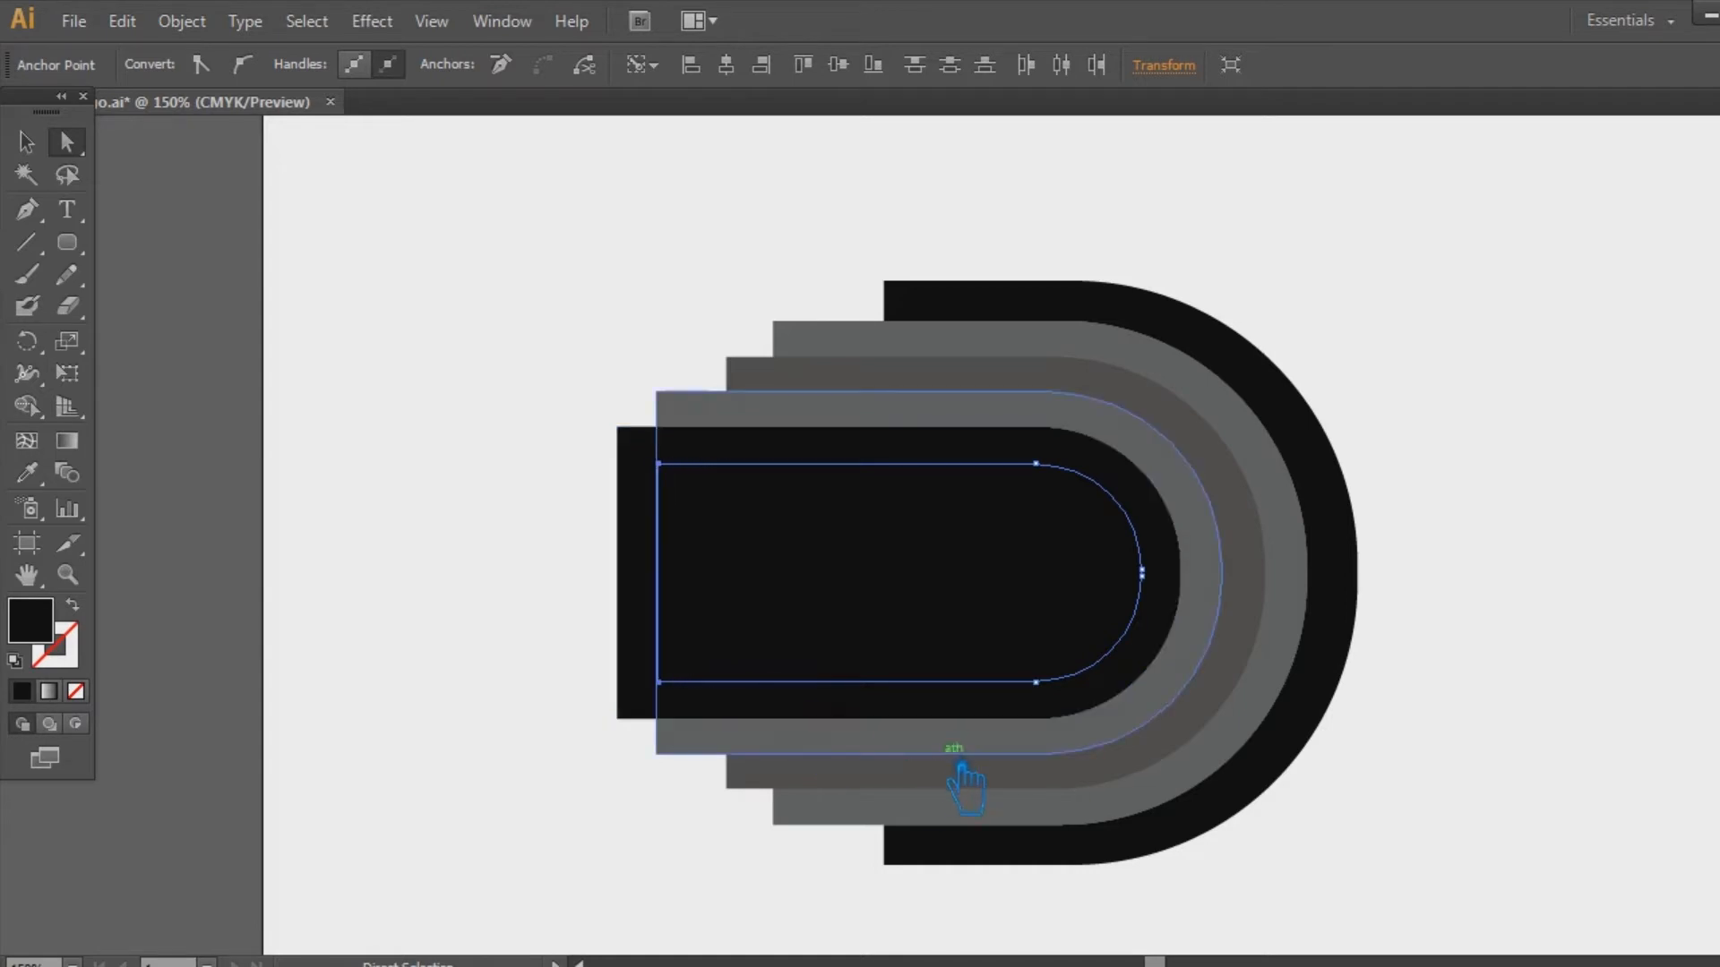
key("Left")
key("Left")
key("Left")
key("Left")
key("Left")
key("Left")
key("Left")
key("Left")
key("Left")
key("Left")
key("Left")
key("Left")
key("Left")
key("Left")
key("Left")
key("Left")
key("Left")
key("Left")
key("Left")
key("Left")
Fill the innermost D with dark gray sampled from the dark gray layer using the Eyedropper tool, and deselect it
key("i")
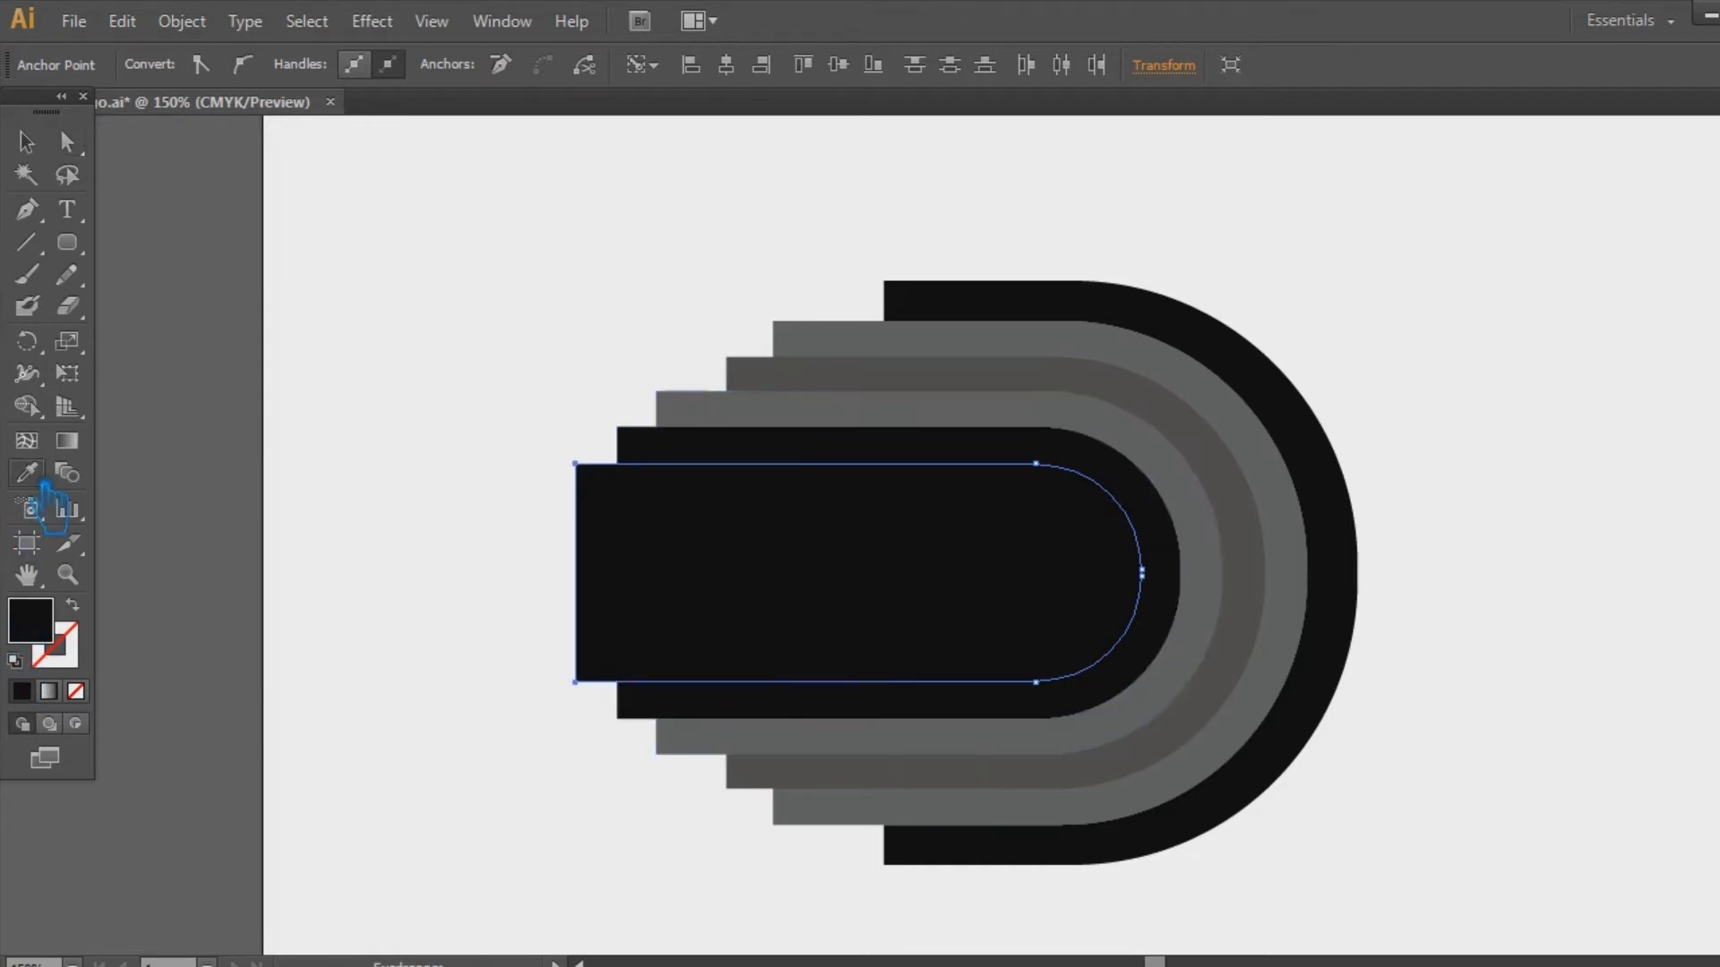
left_click(992, 376)
left_click(26, 141)
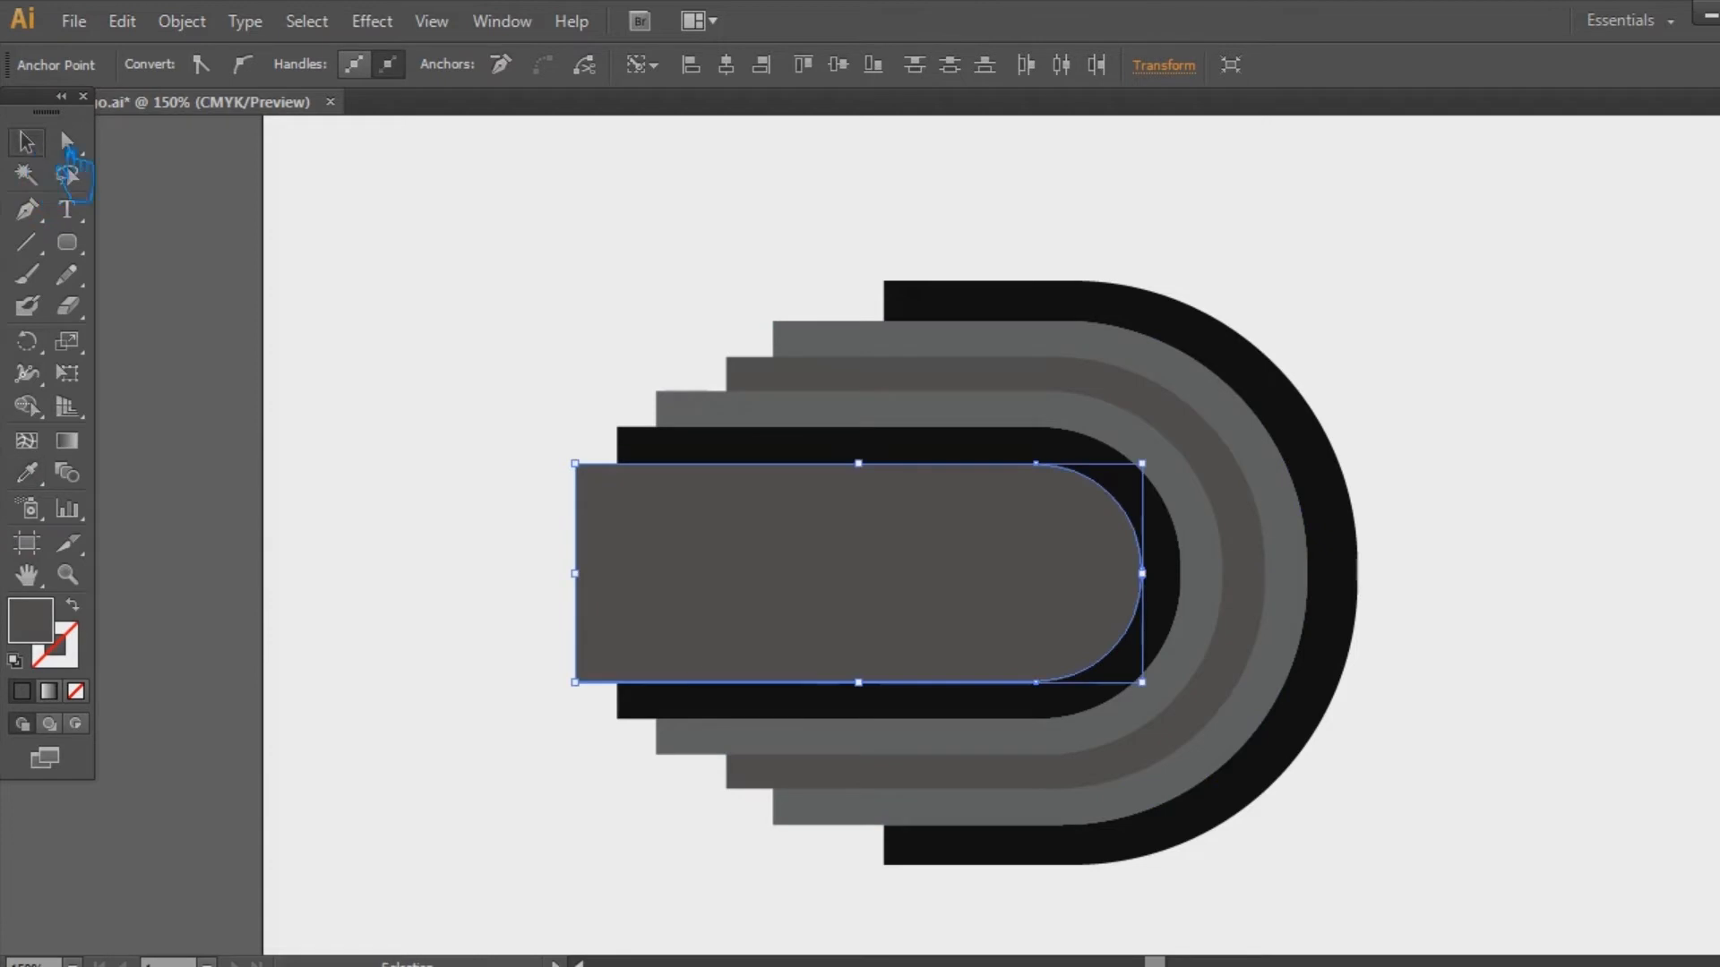
left_click(822, 246)
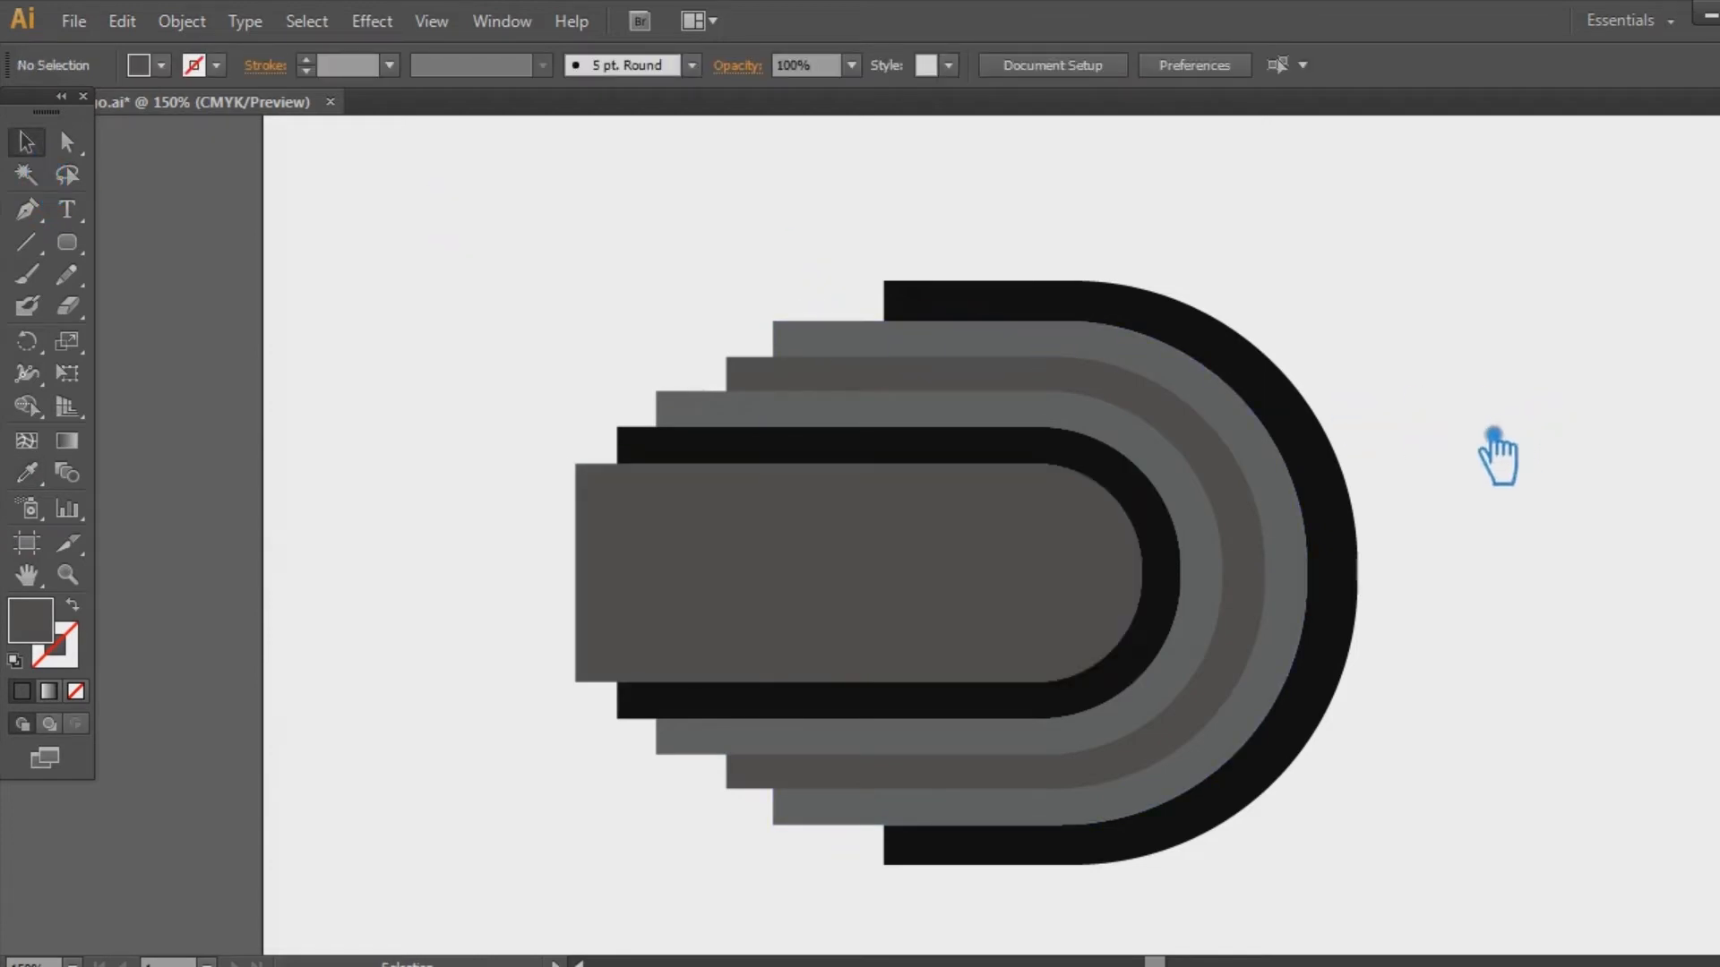
Nudge the outermost black D slightly left and scale it down slightly about its center to even out its band thickness
left_click(1366, 491)
key("Left")
key("Left")
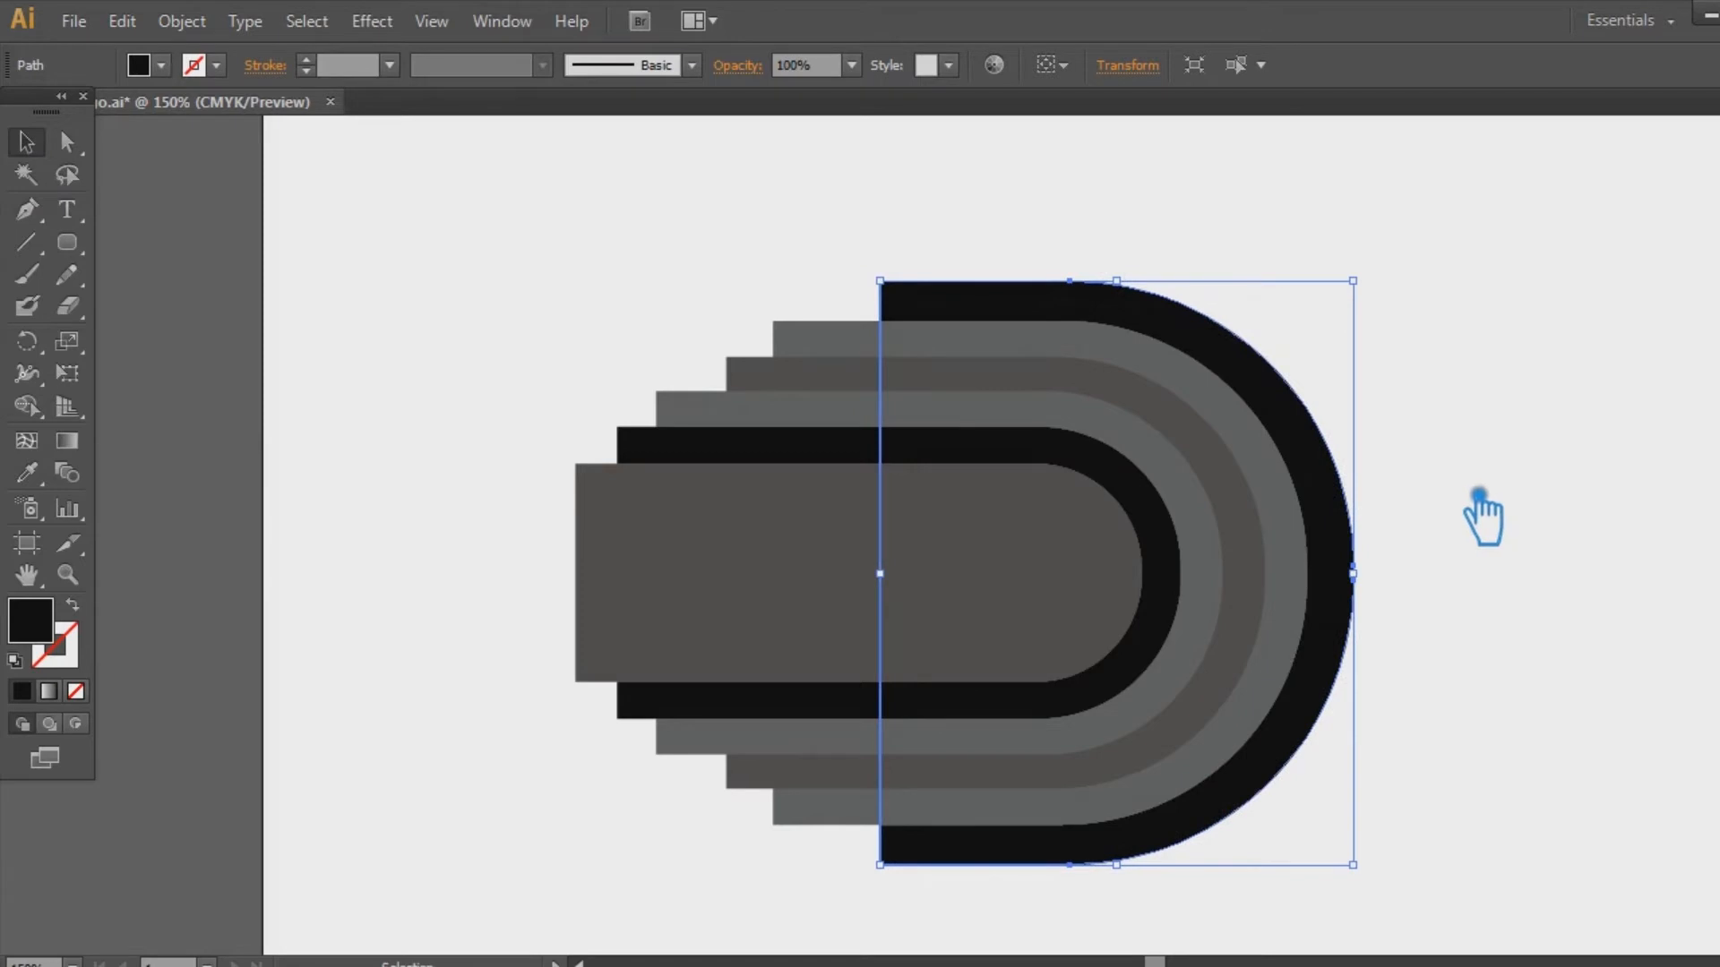
left_click_drag(1377, 293, 1382, 299)
left_click(1487, 506)
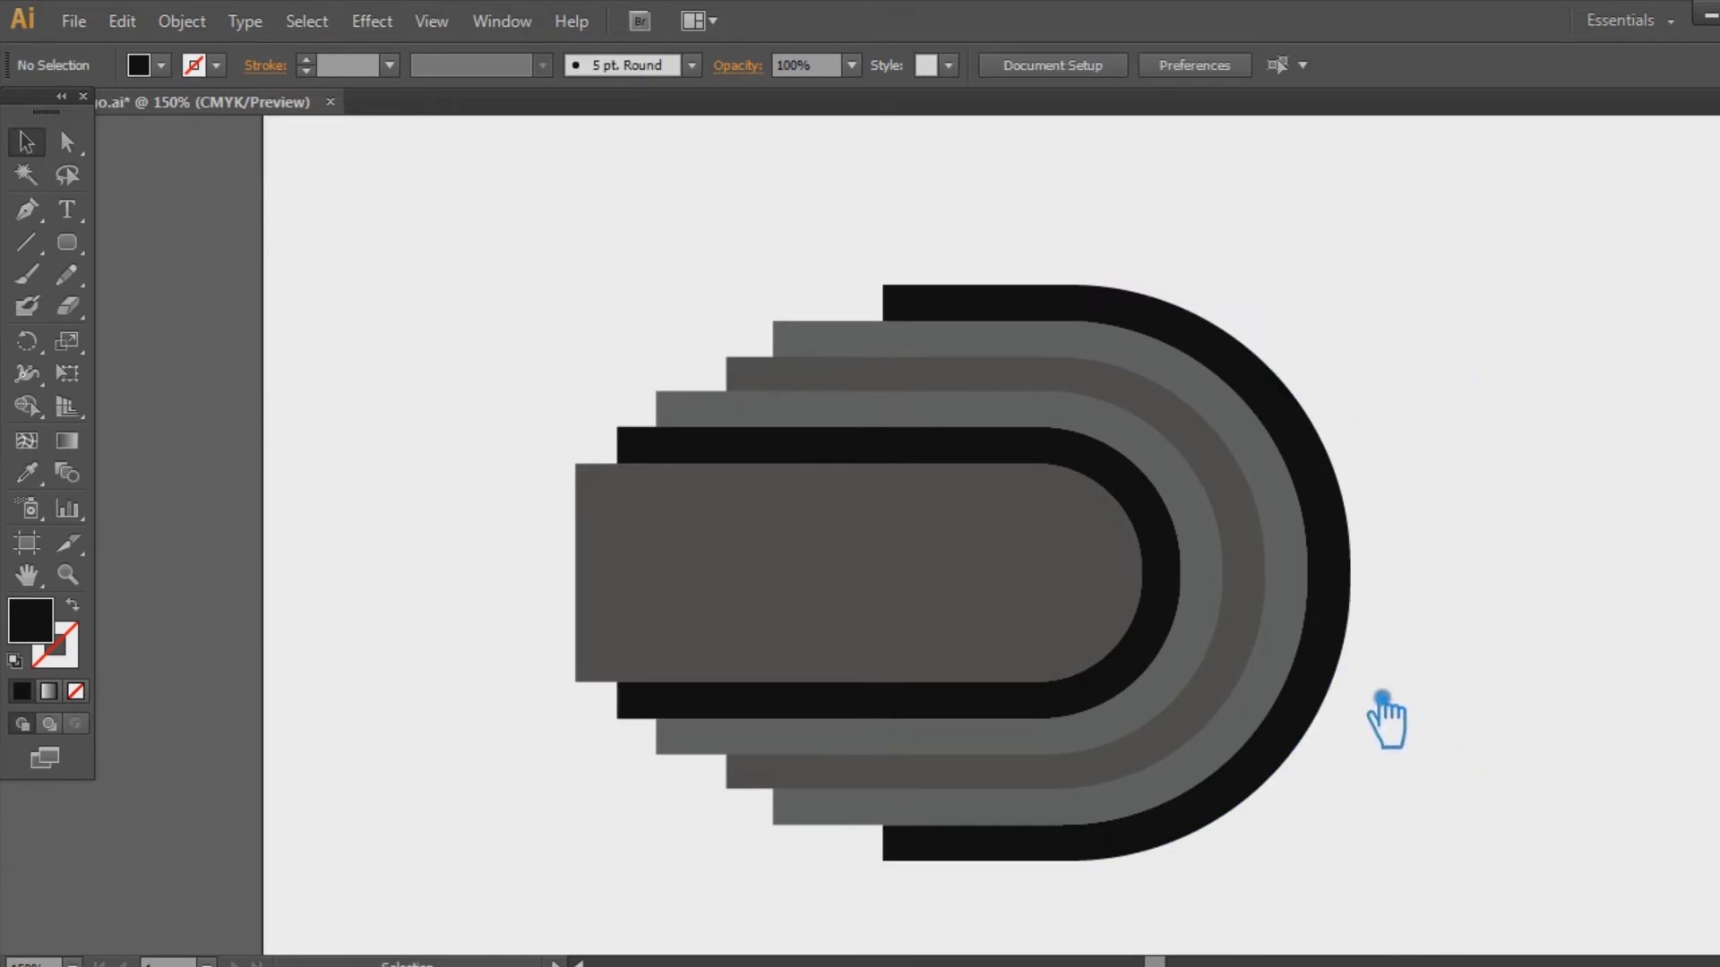
Nudge the innermost dark gray D slightly left to even out the black band around its curve
left_click(1057, 623)
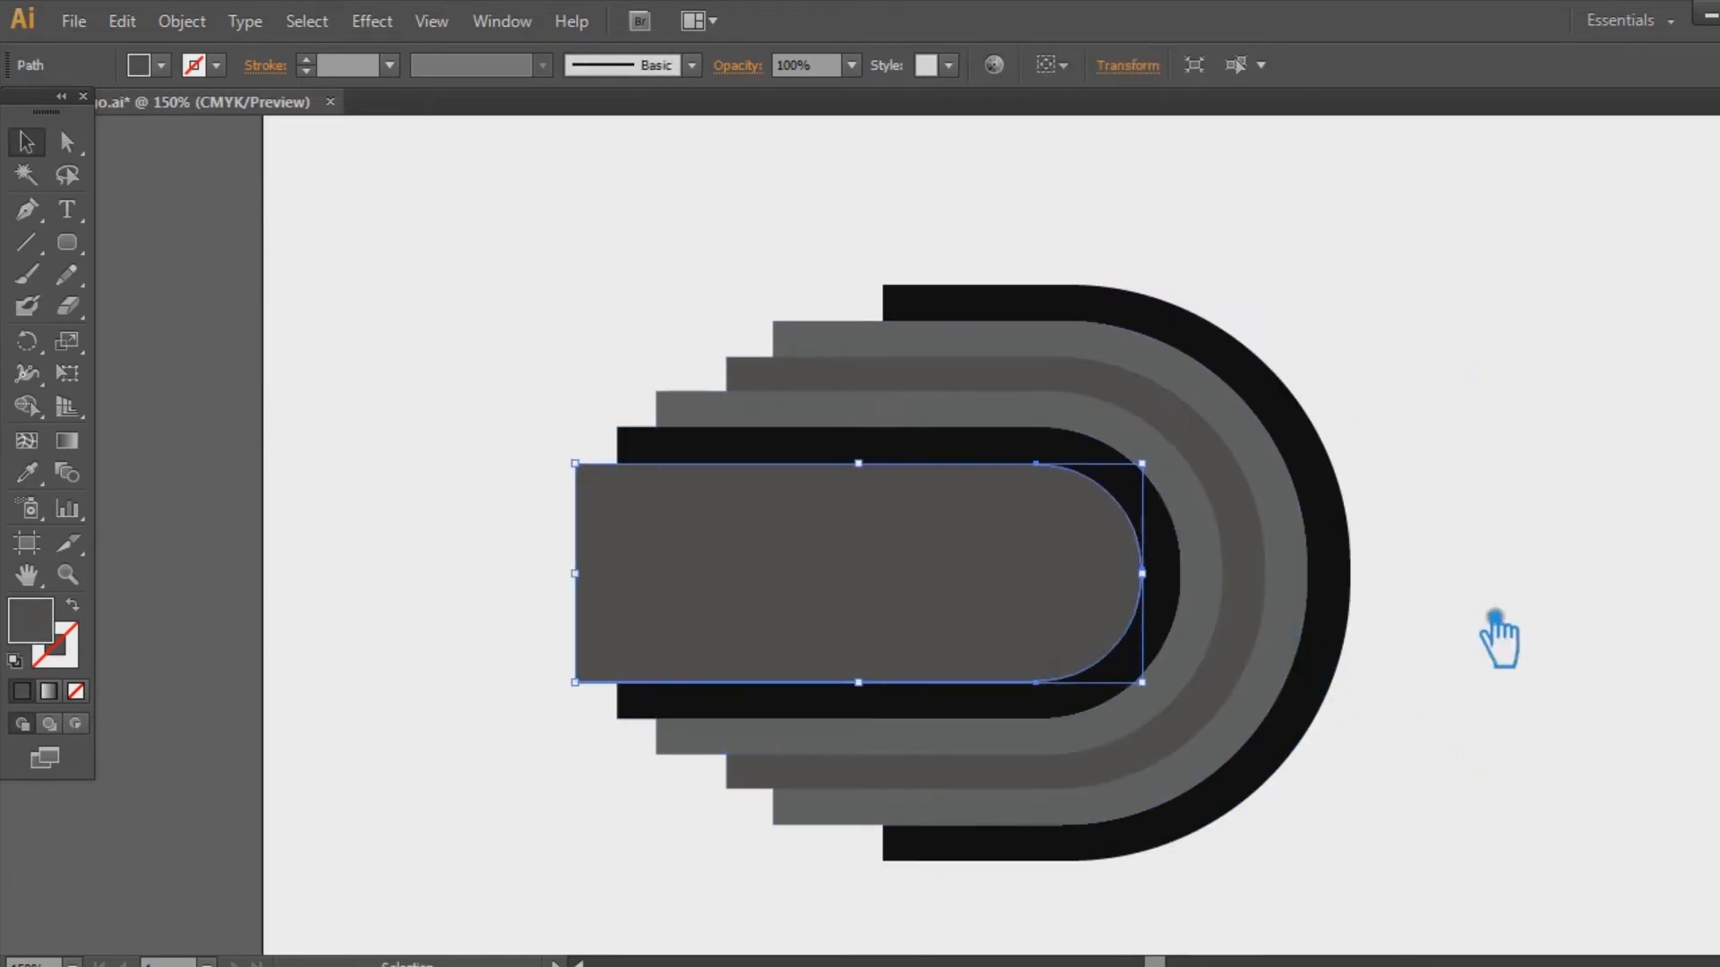
key("Left")
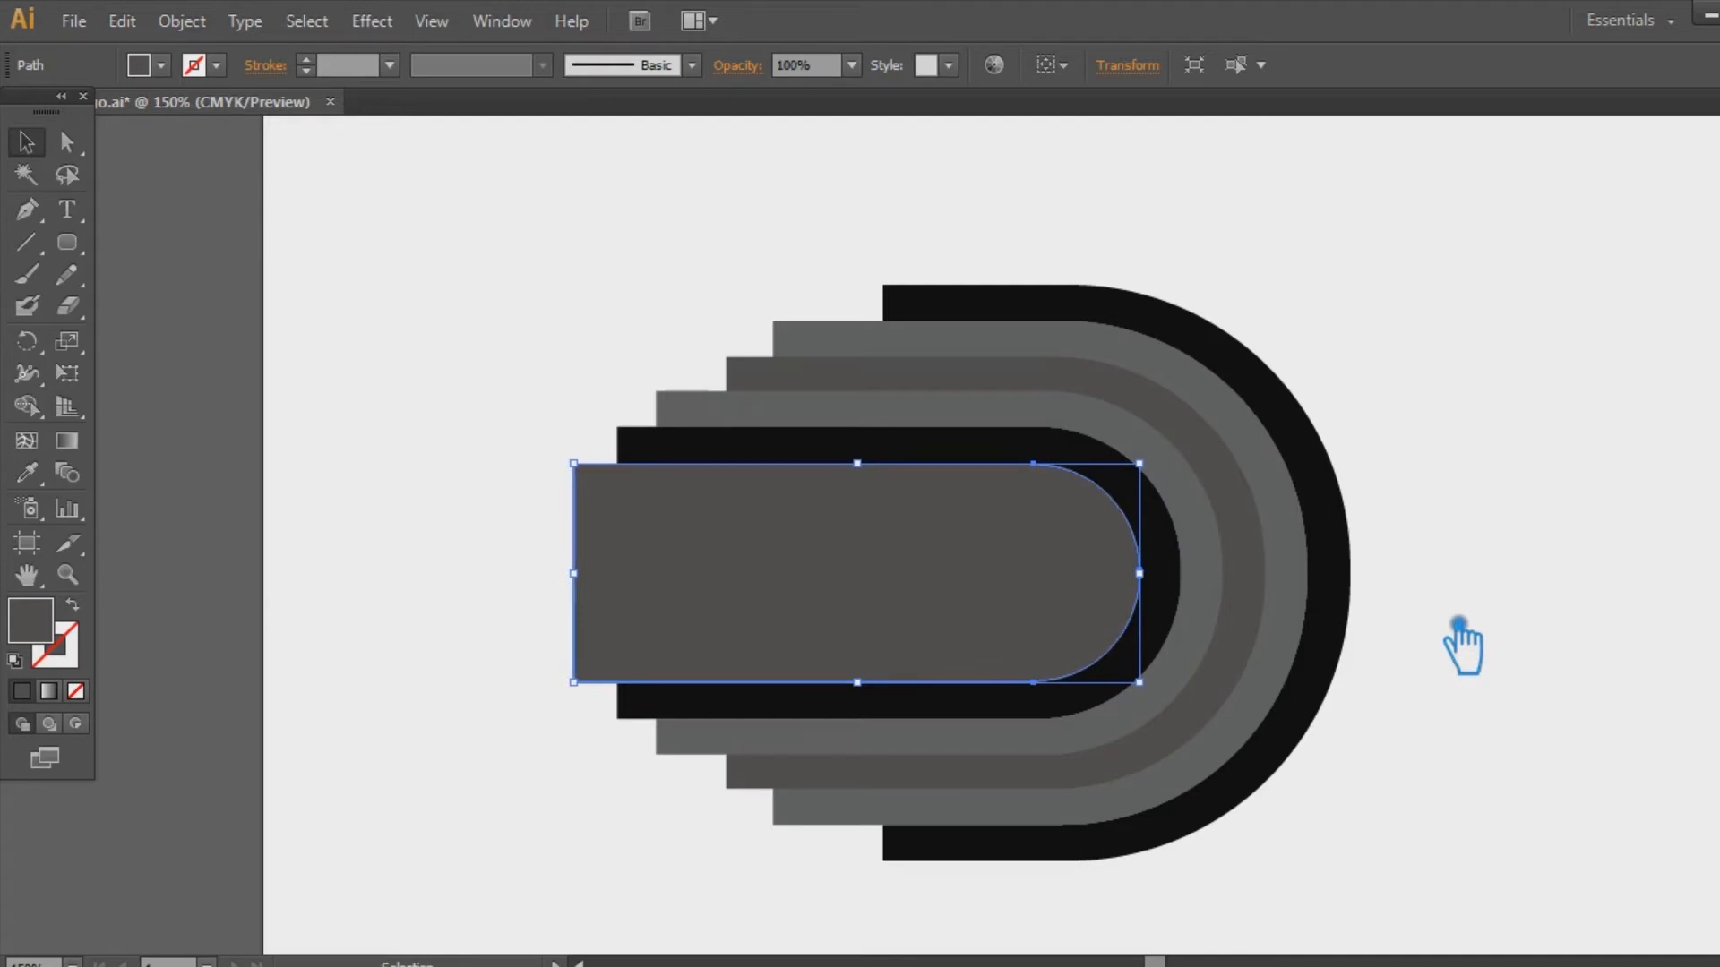
key("Left")
left_click(1490, 626)
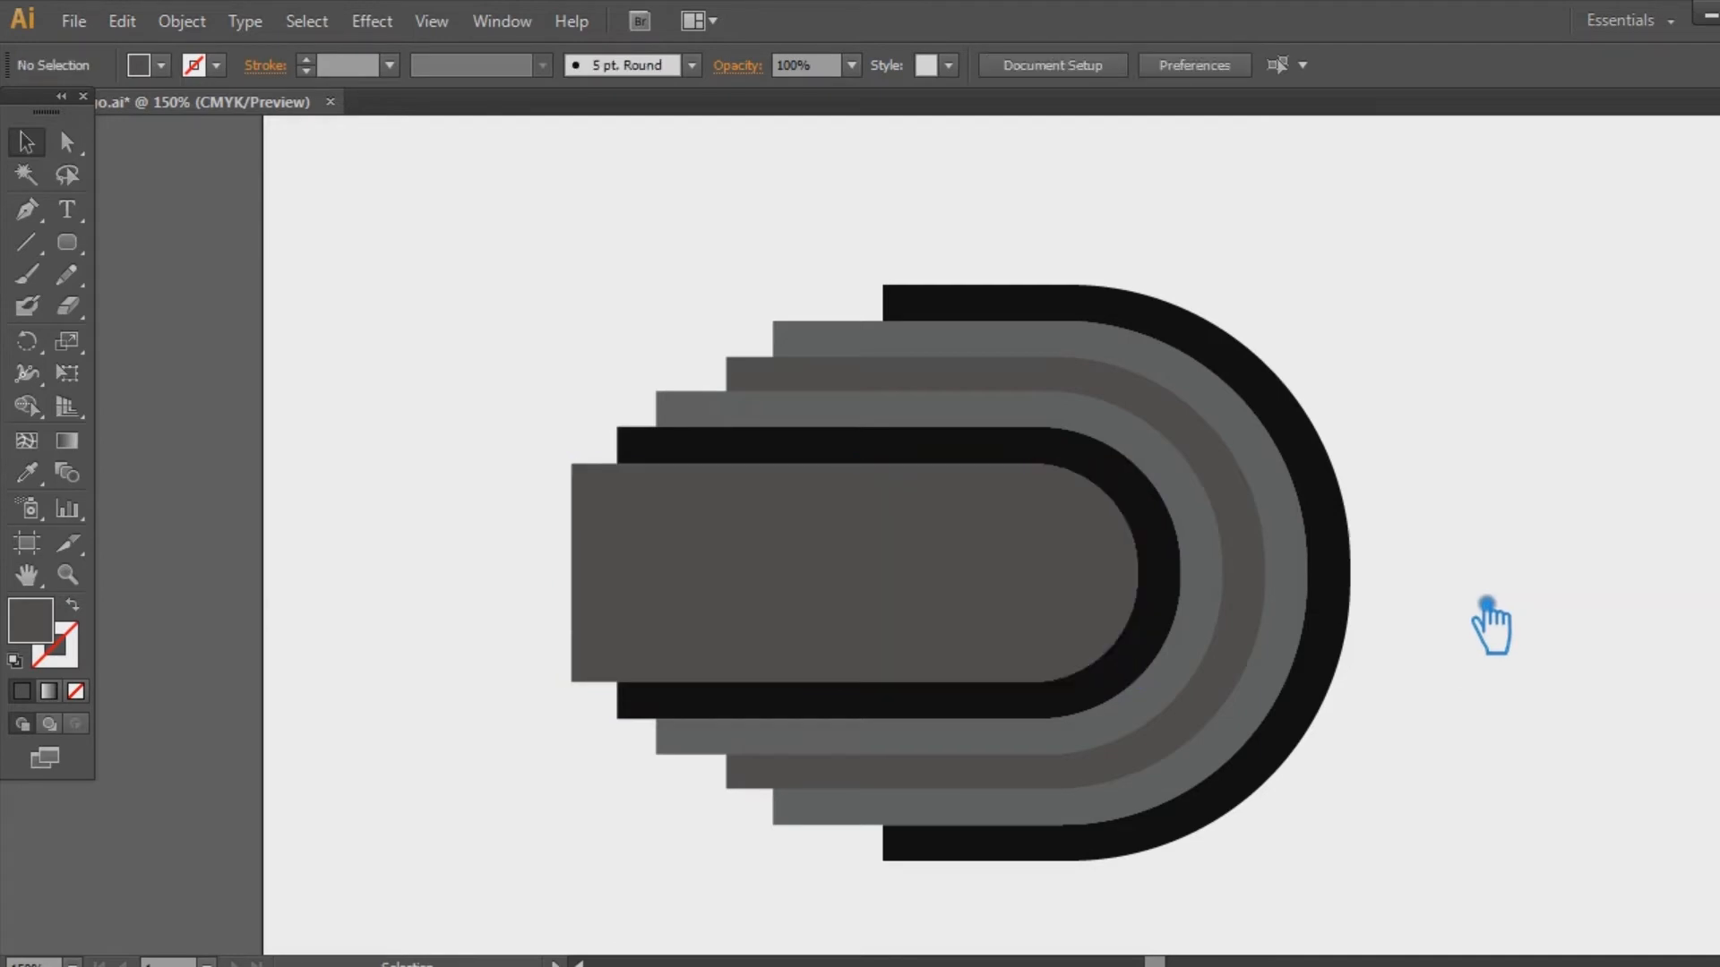
Select all the D layers and split them at their overlaps with the Pathfinder Divide operation
left_click_drag(1407, 845, 502, 231)
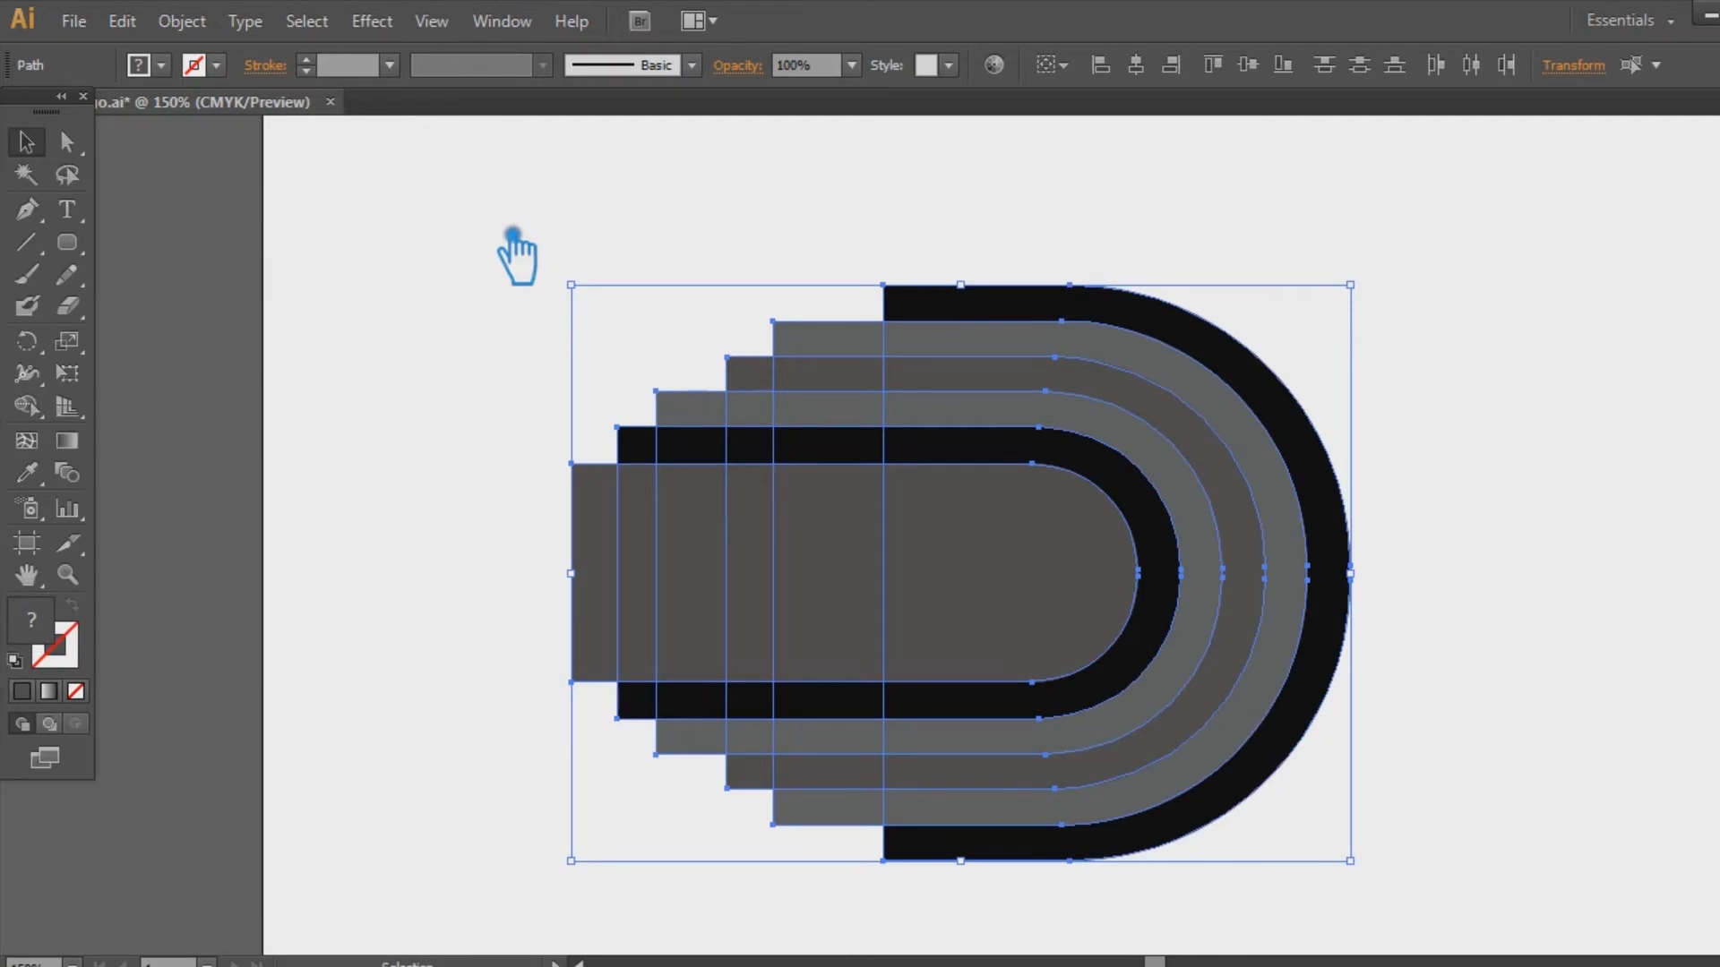
key("shift+ctrl+F9")
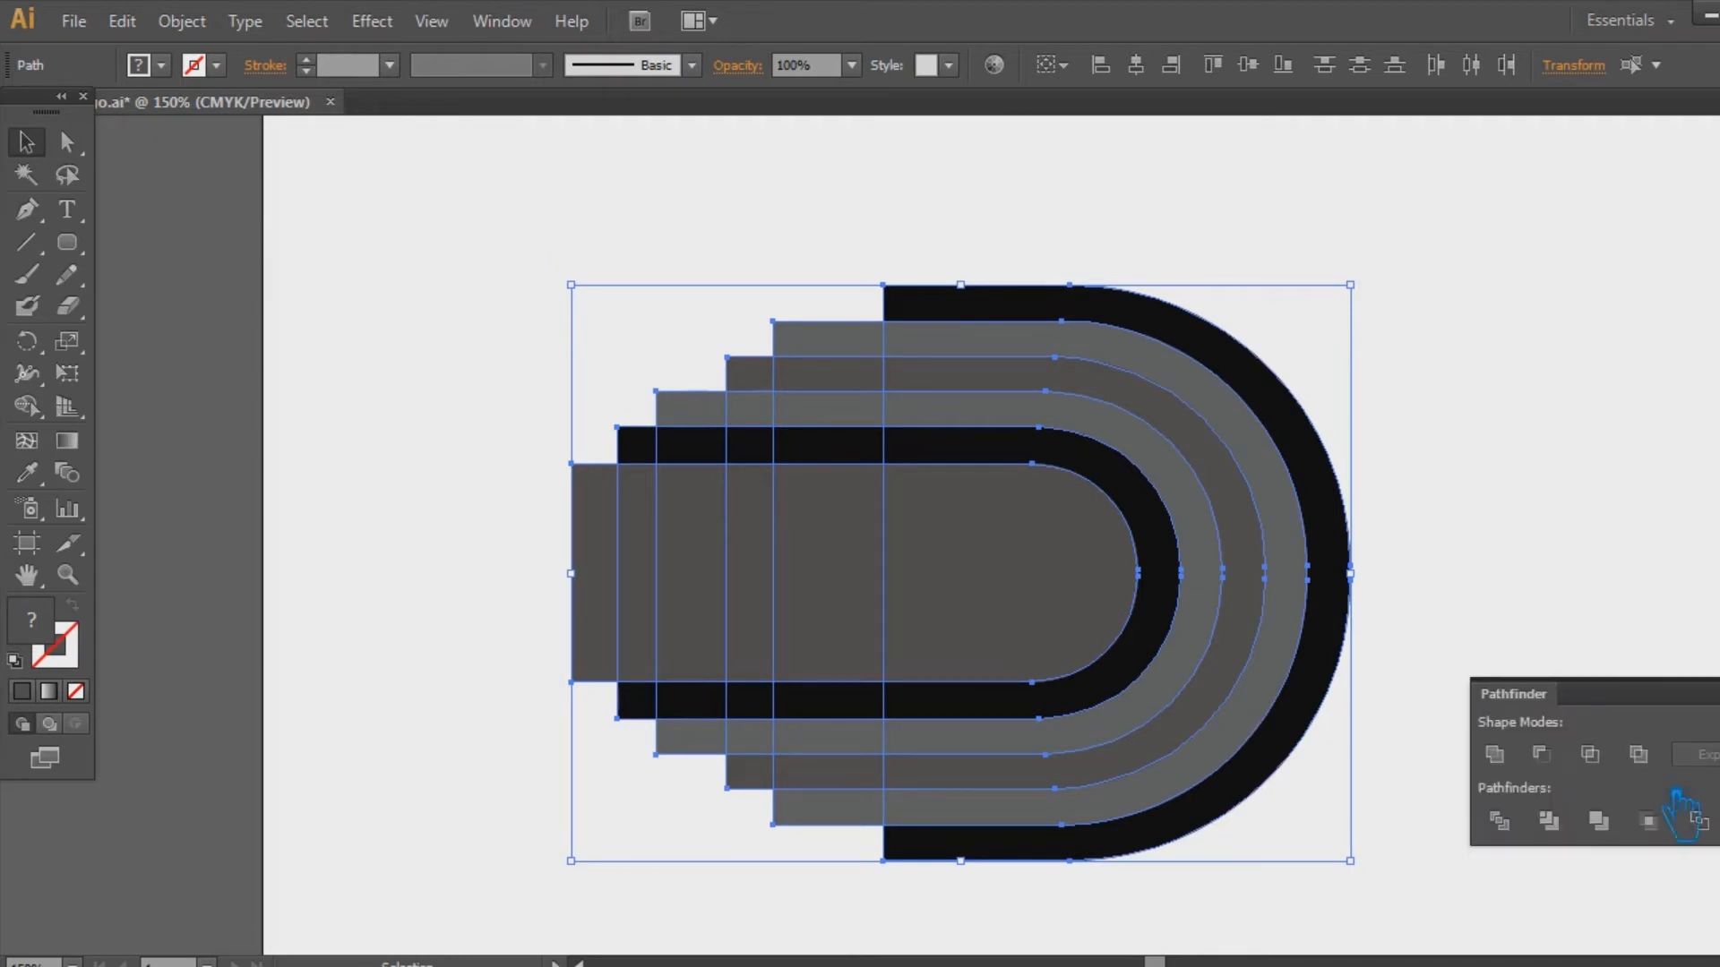
left_click(1510, 824)
key("shift+ctrl+F9")
left_click(1658, 633)
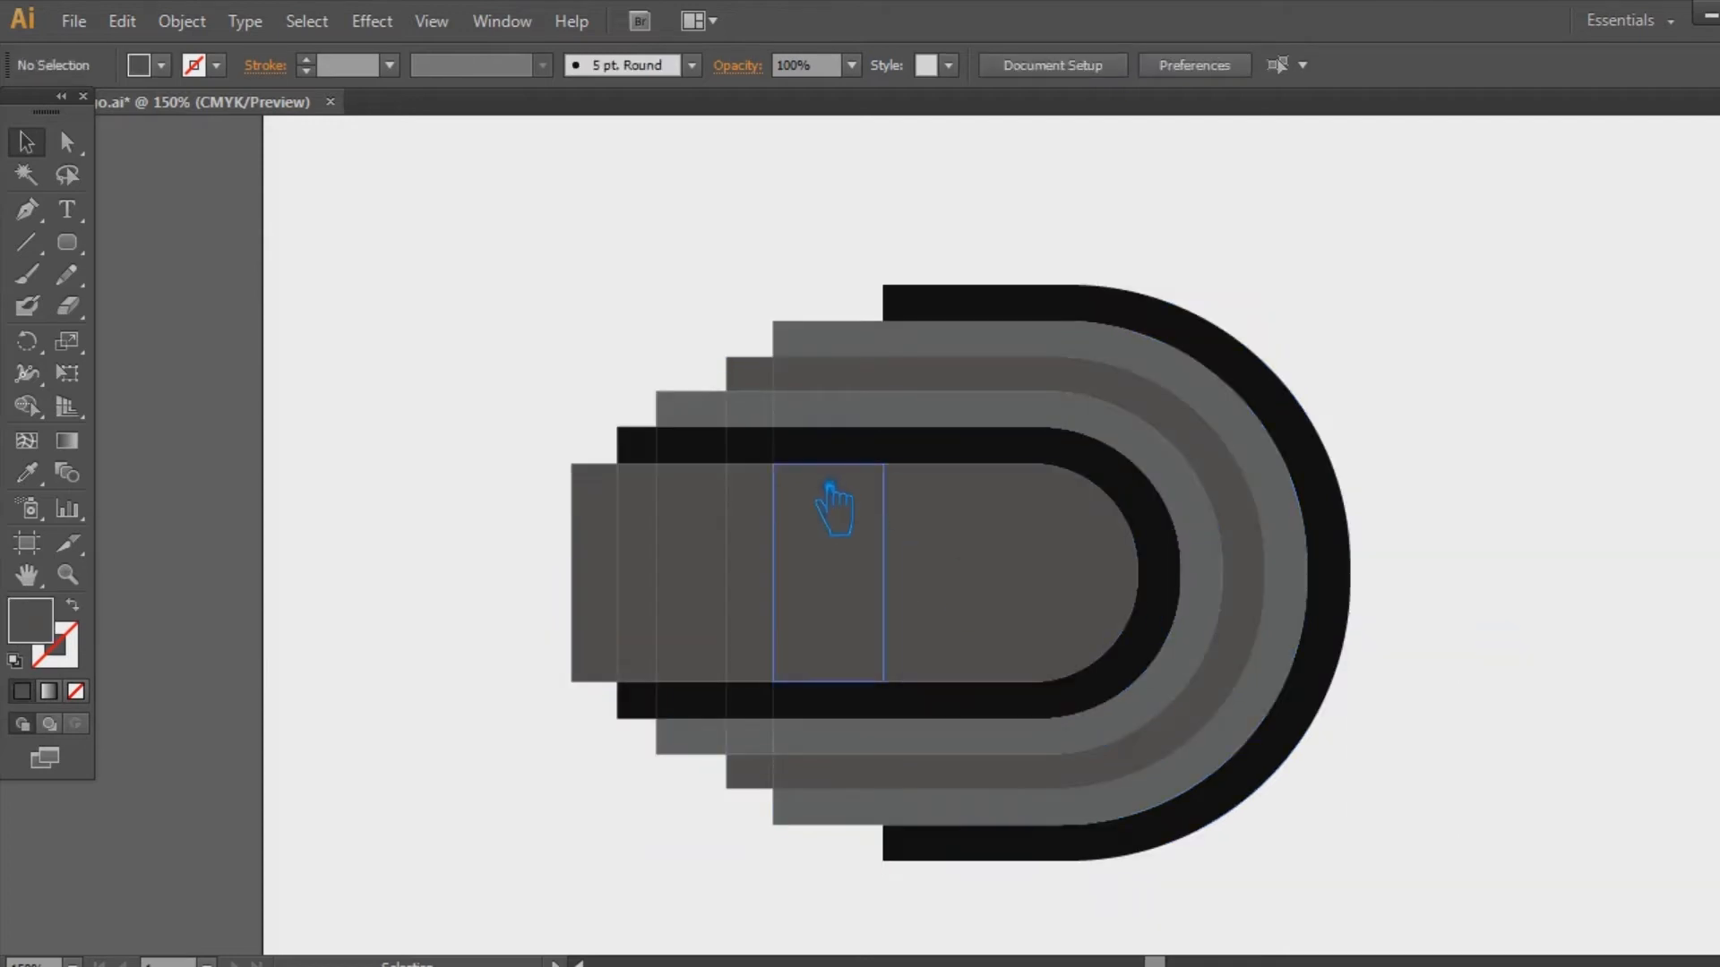
Ungroup the divided artwork and delete all pieces left of the outermost D's straight edge
right_click(809, 475)
left_click(904, 629)
left_click_drag(538, 245, 863, 861)
key("Delete")
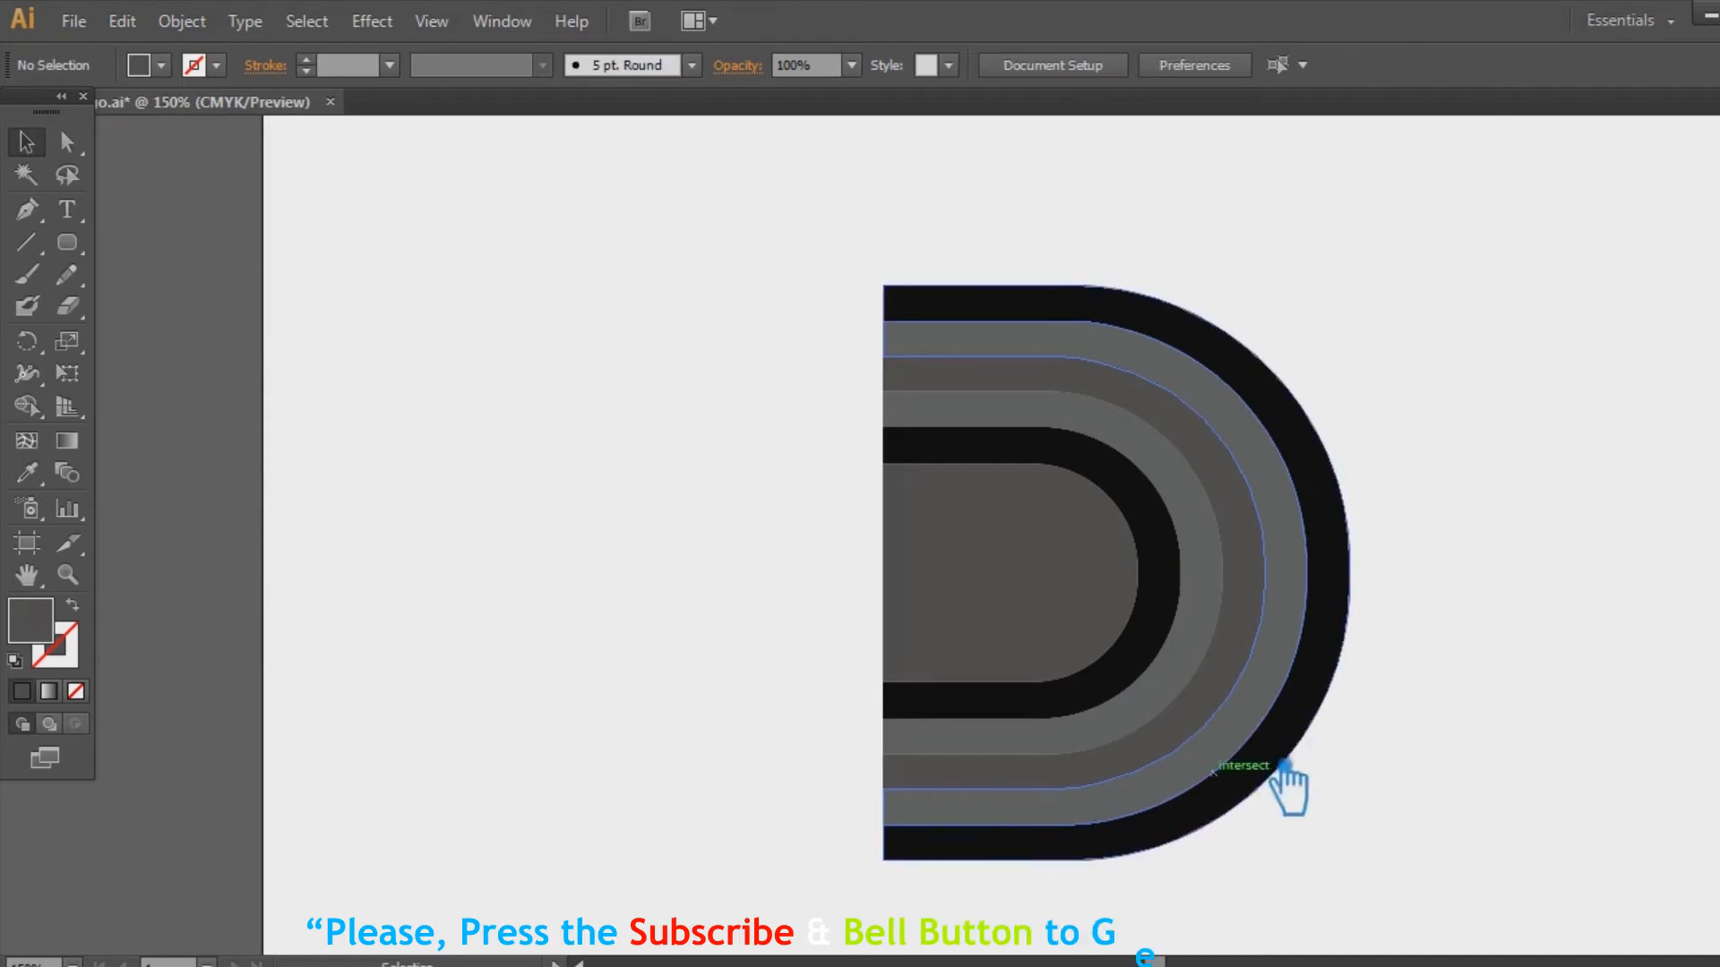
left_click(1173, 519)
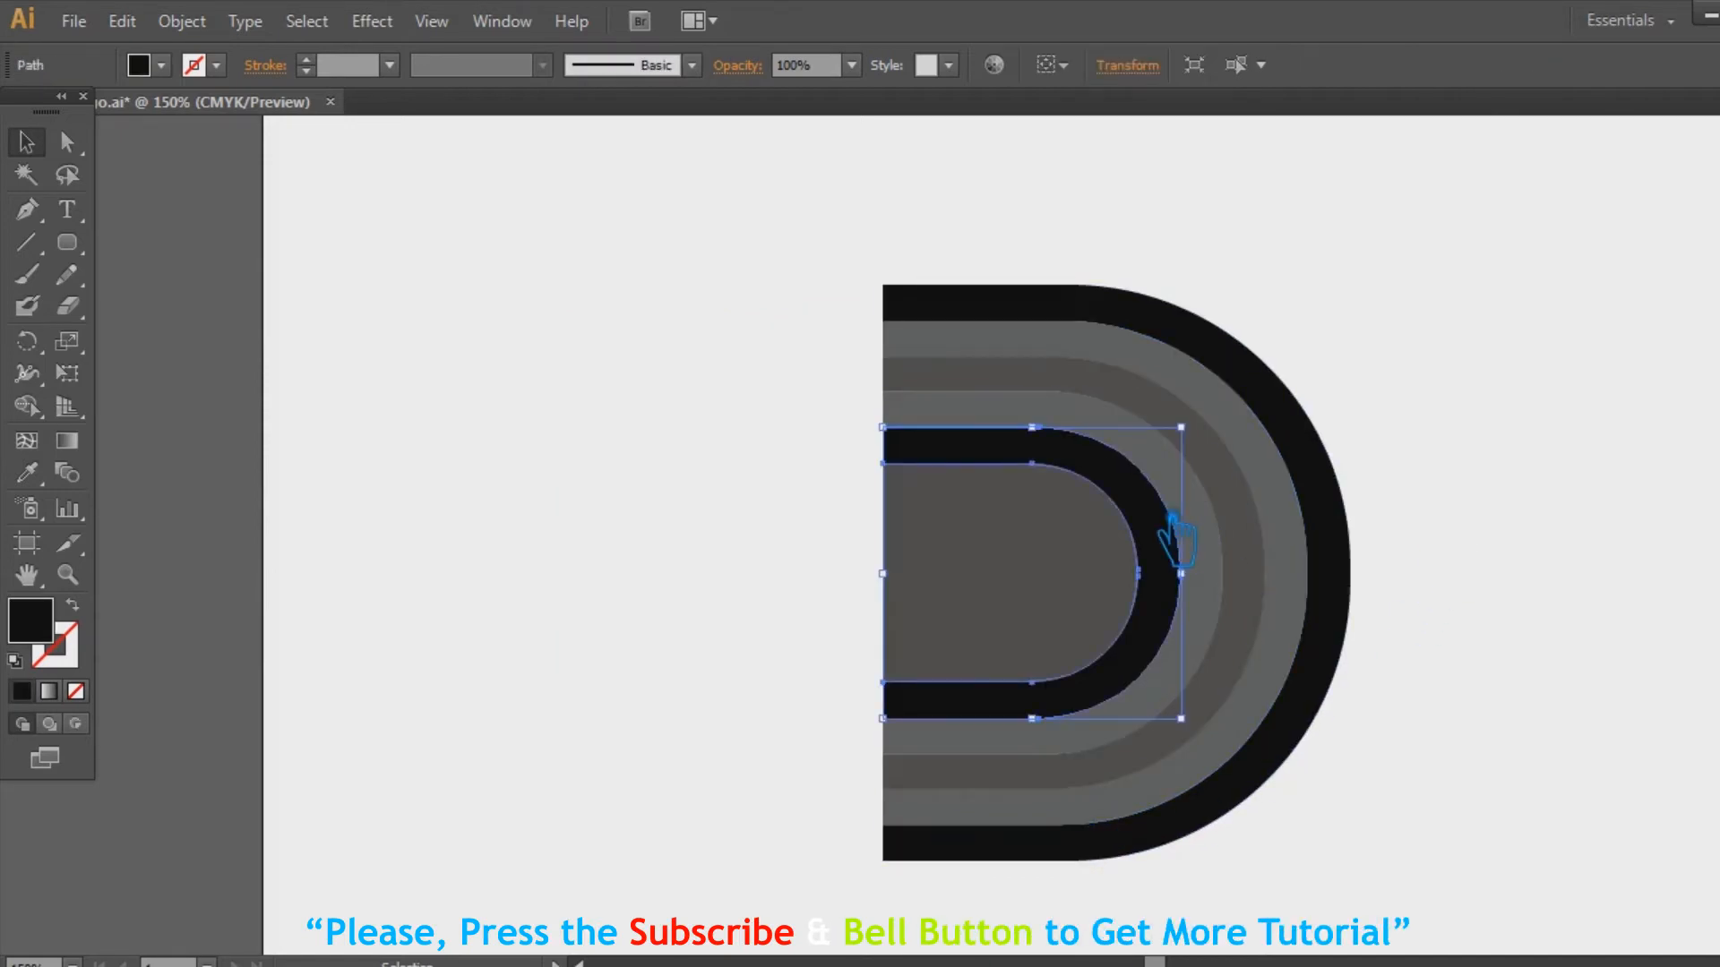
key("Delete")
left_click(1230, 453)
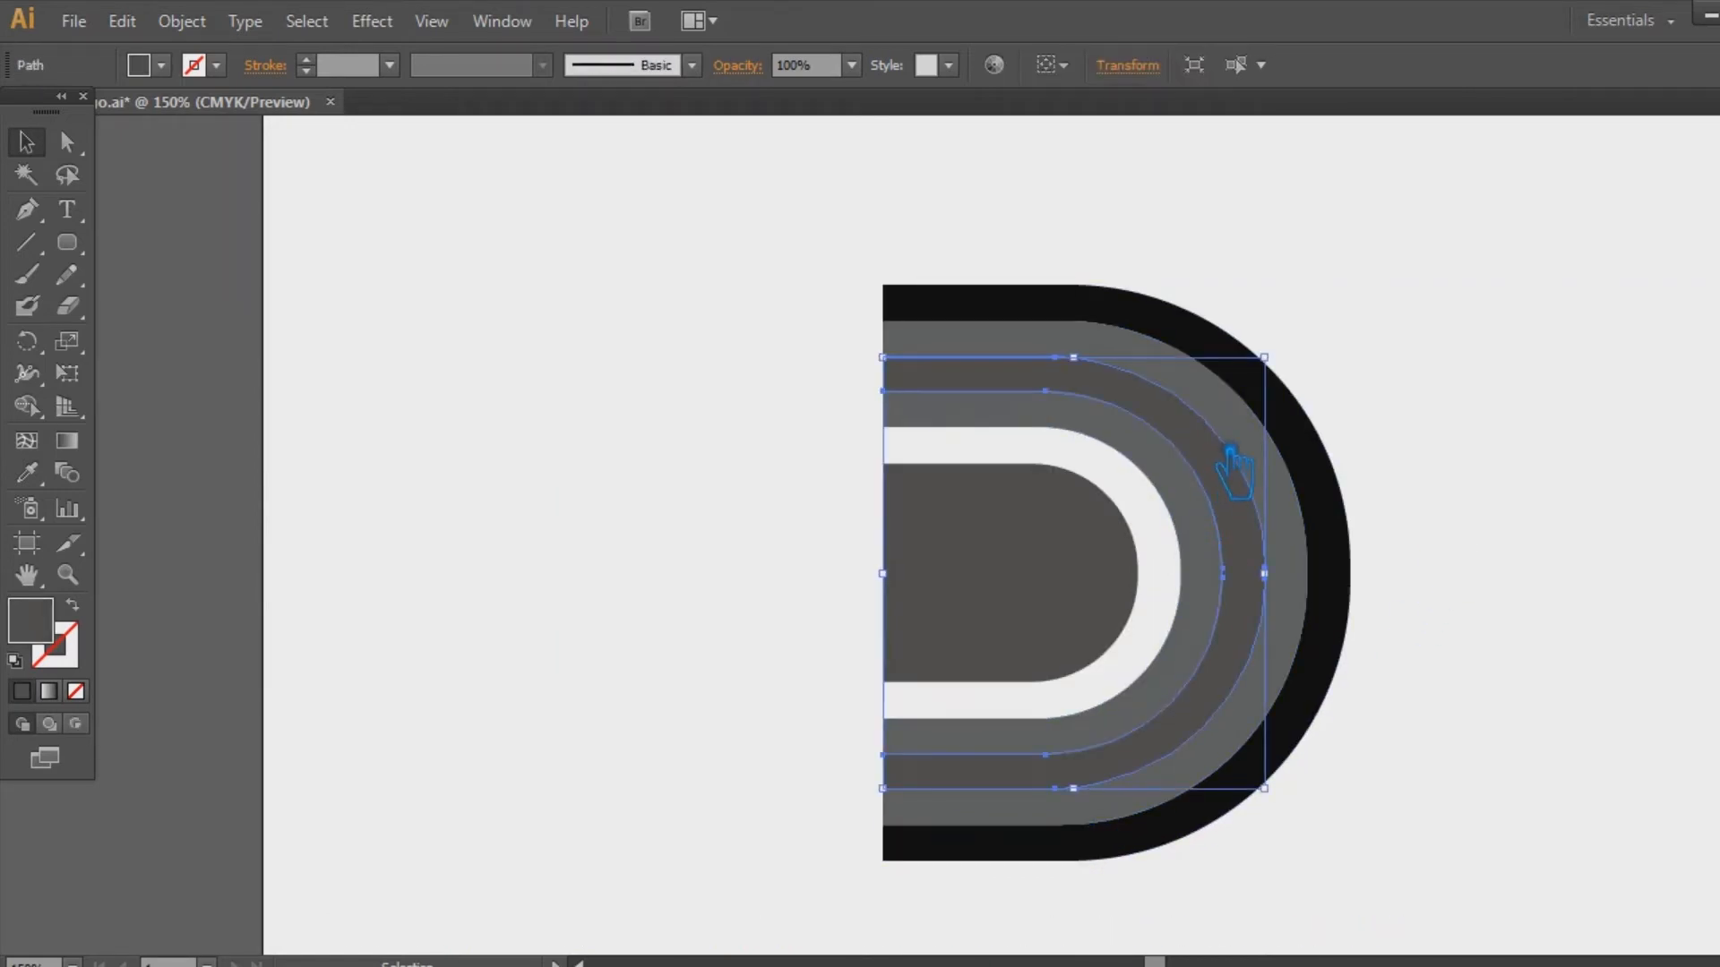
key("ctrl+z")
left_click(1547, 480)
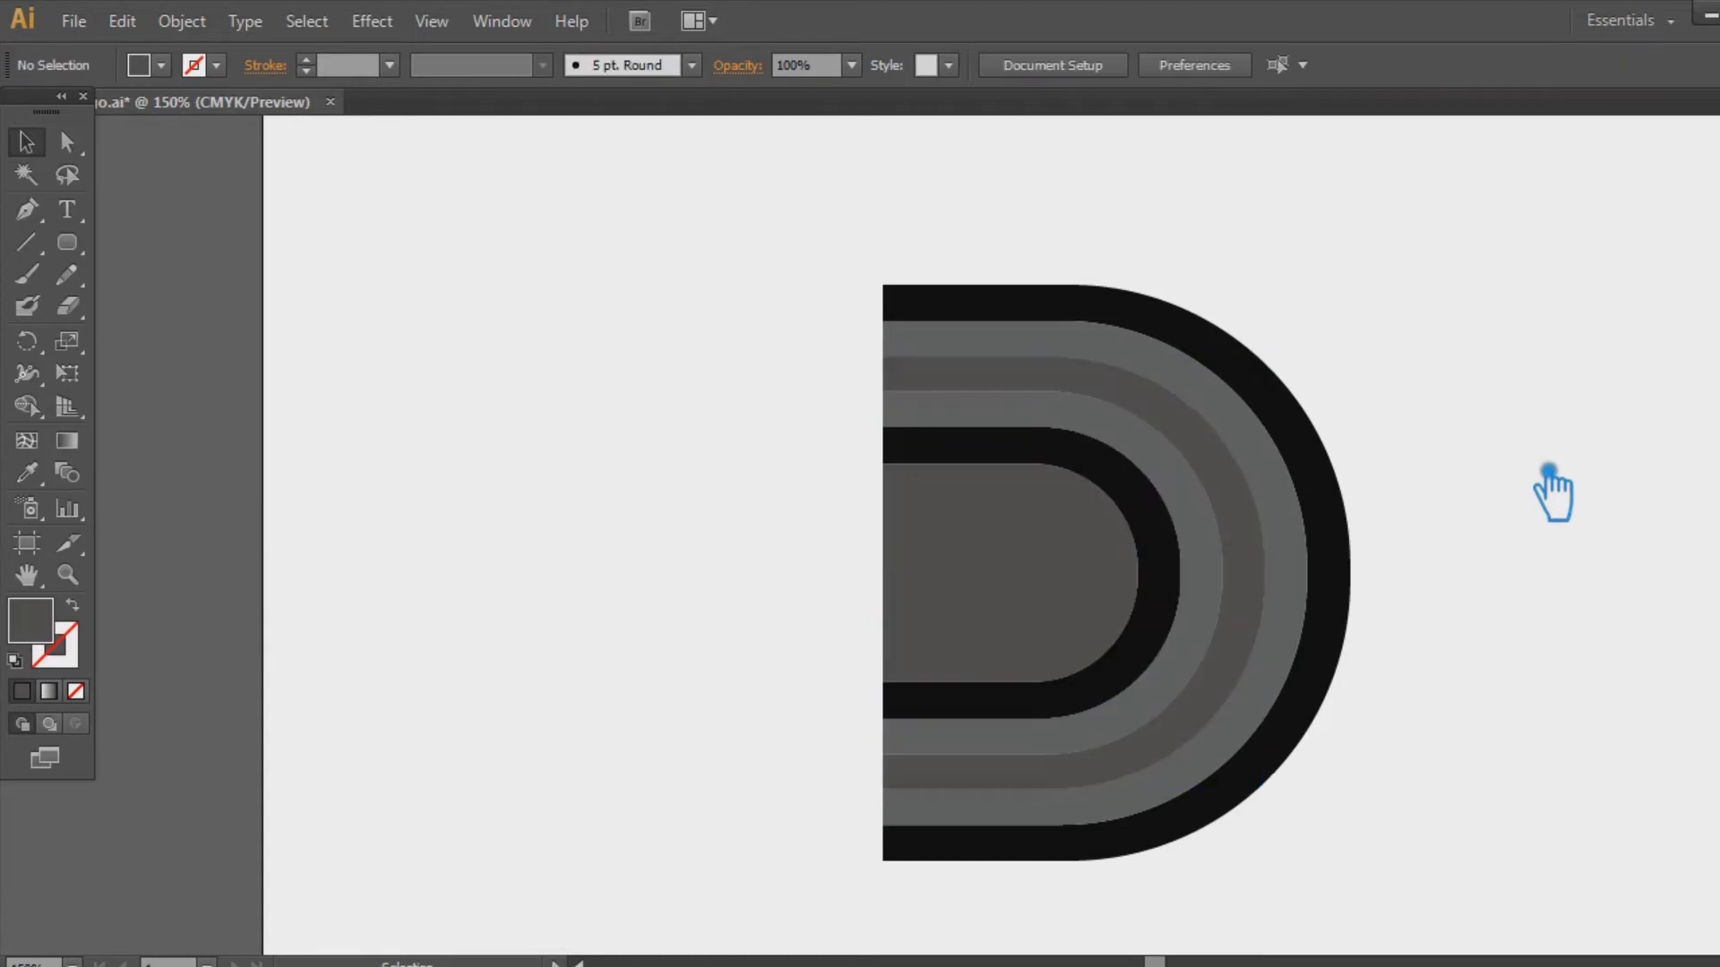
Delete the two lighter gray bands from the nested D
left_click(1246, 423)
key("Delete")
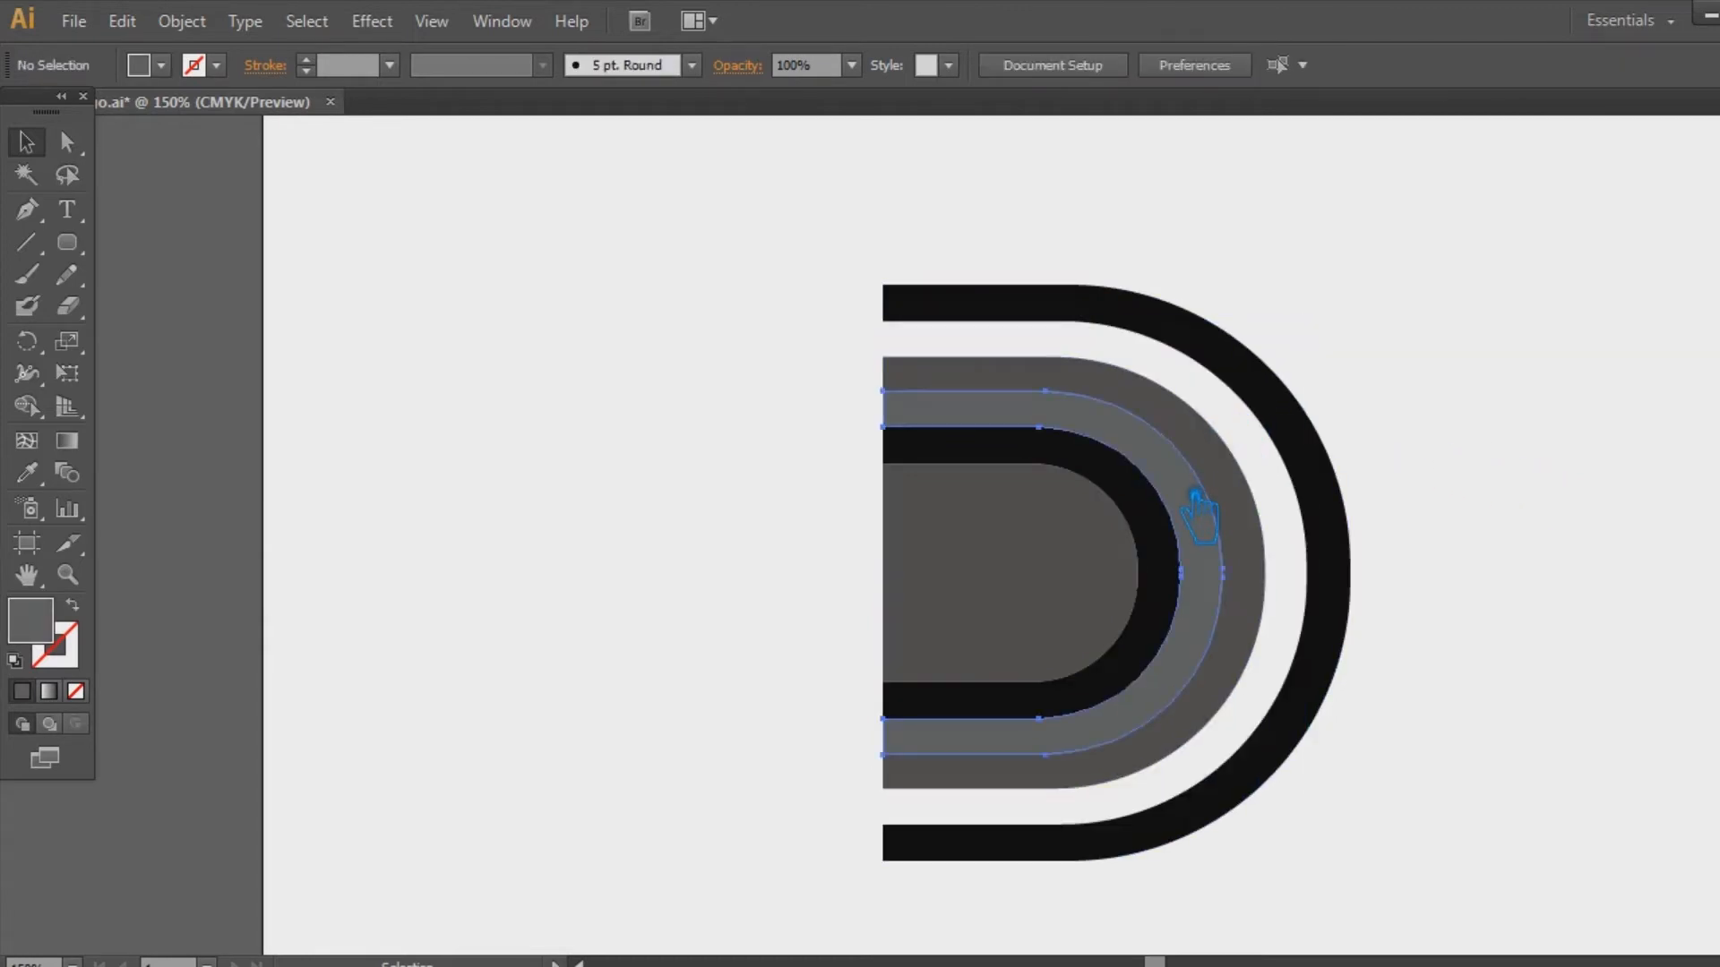
key("Delete")
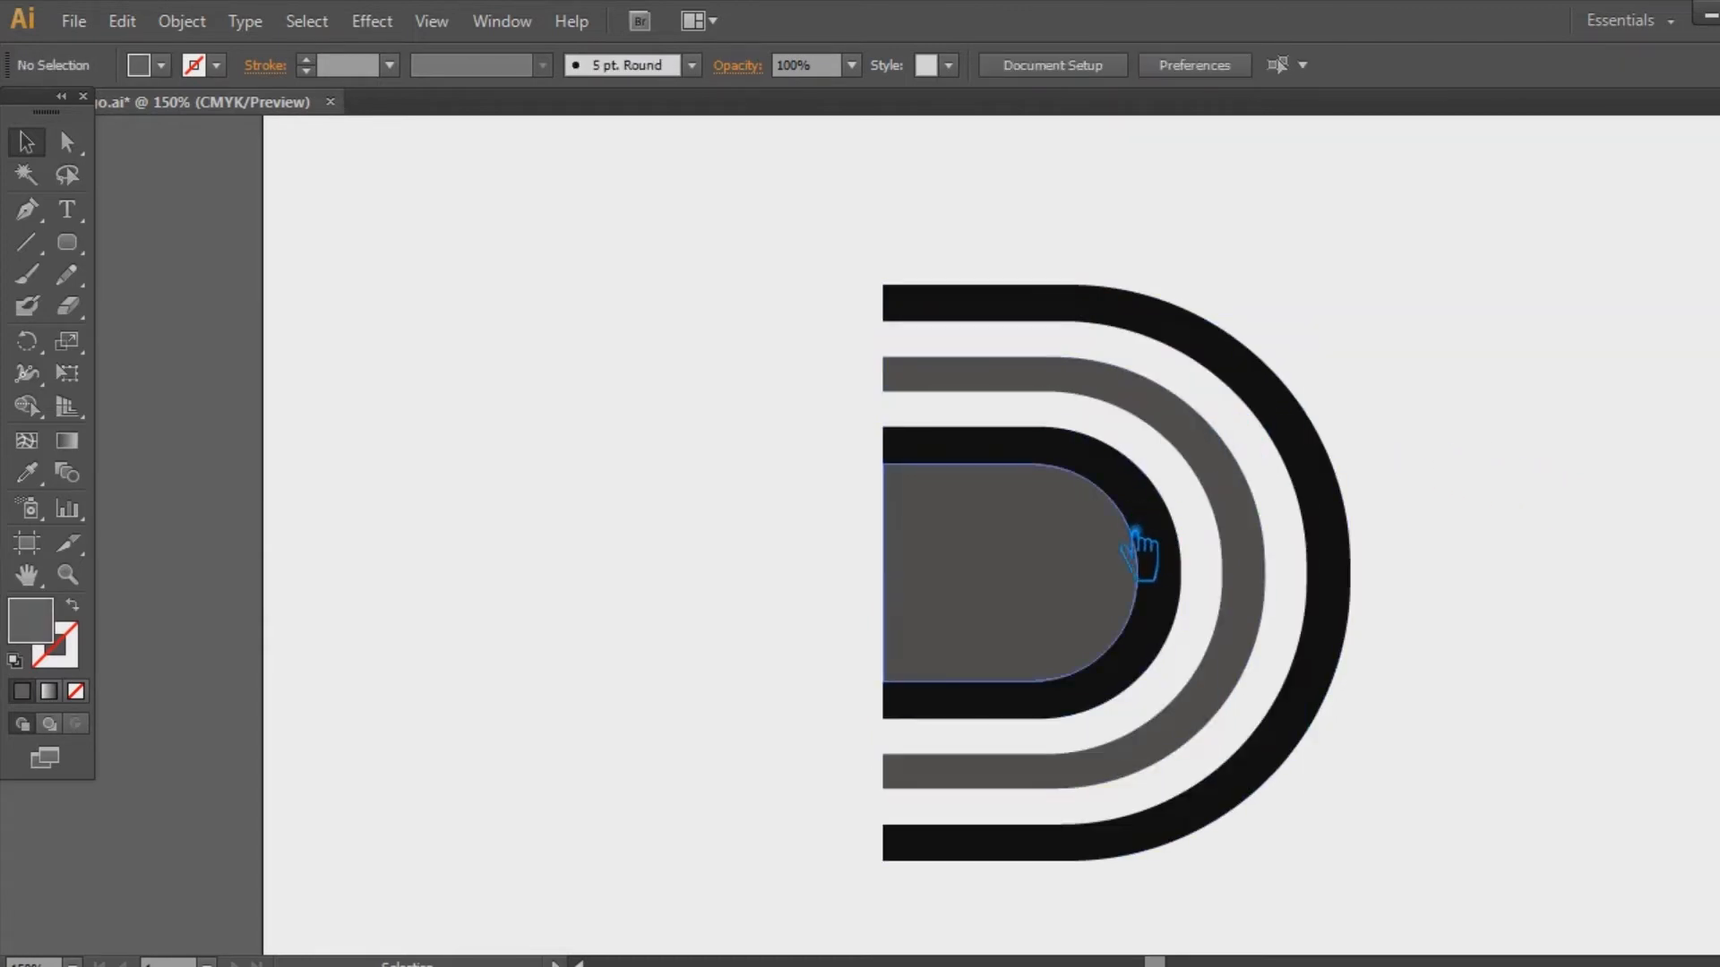
Create a smaller copy of the innermost dark gray D, scaled about its center to about 1.25 by 1.07 in
left_click(1064, 584)
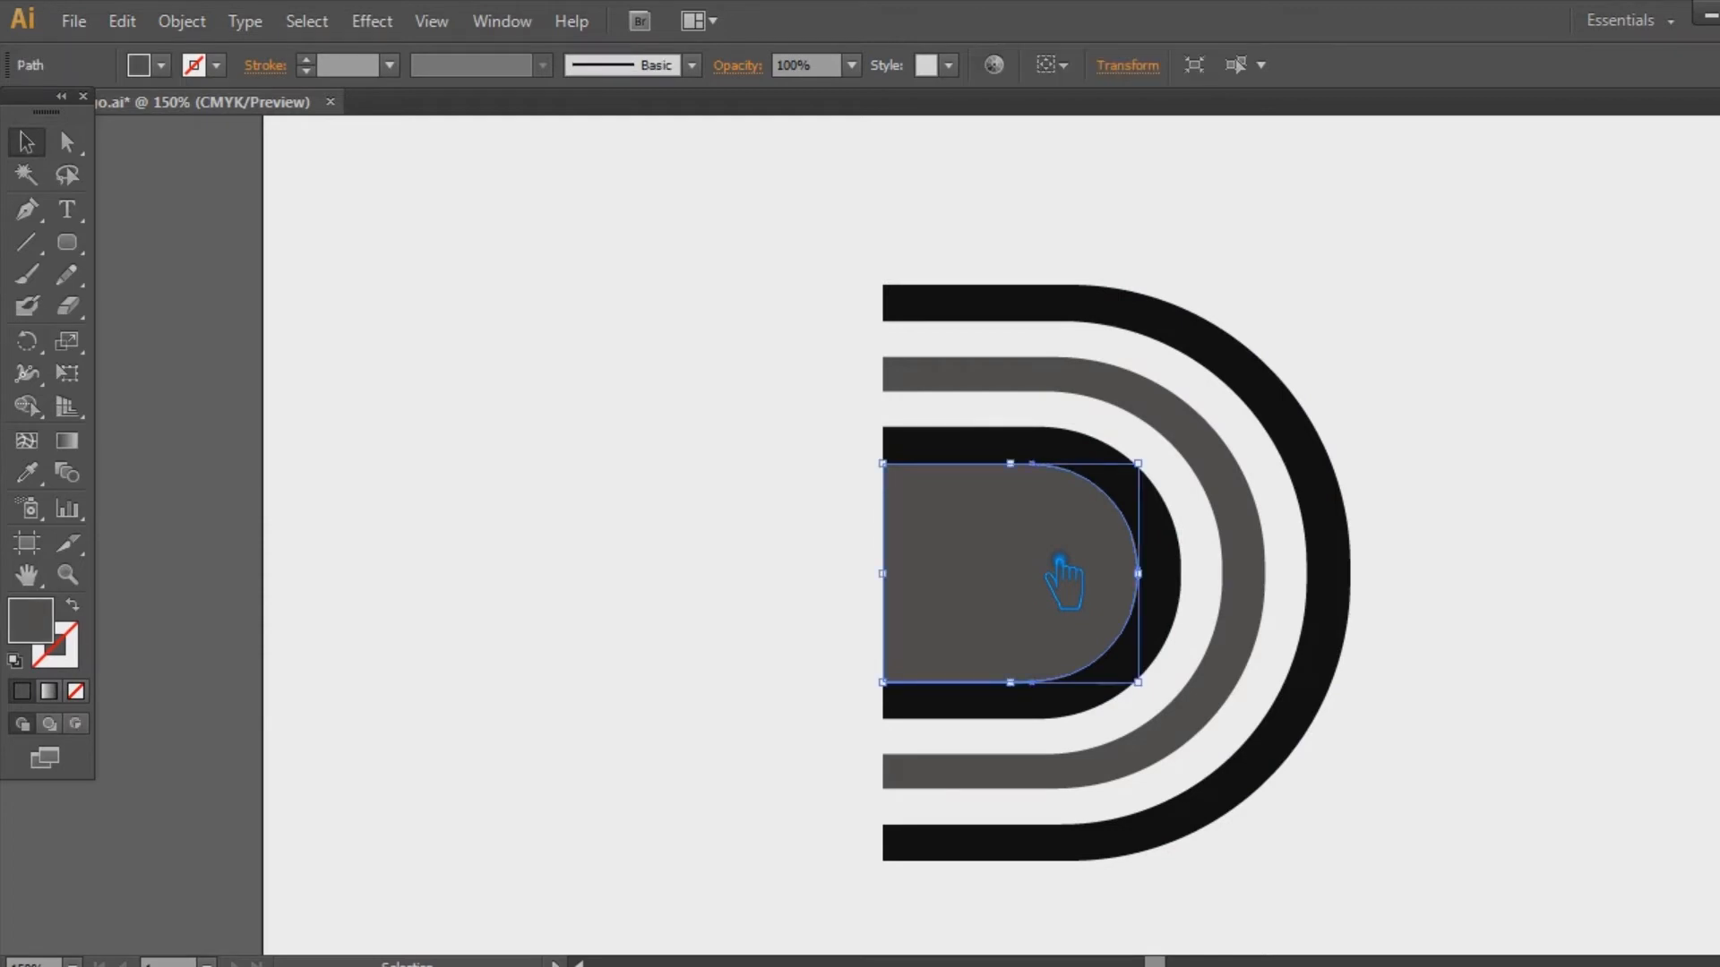
key("a")
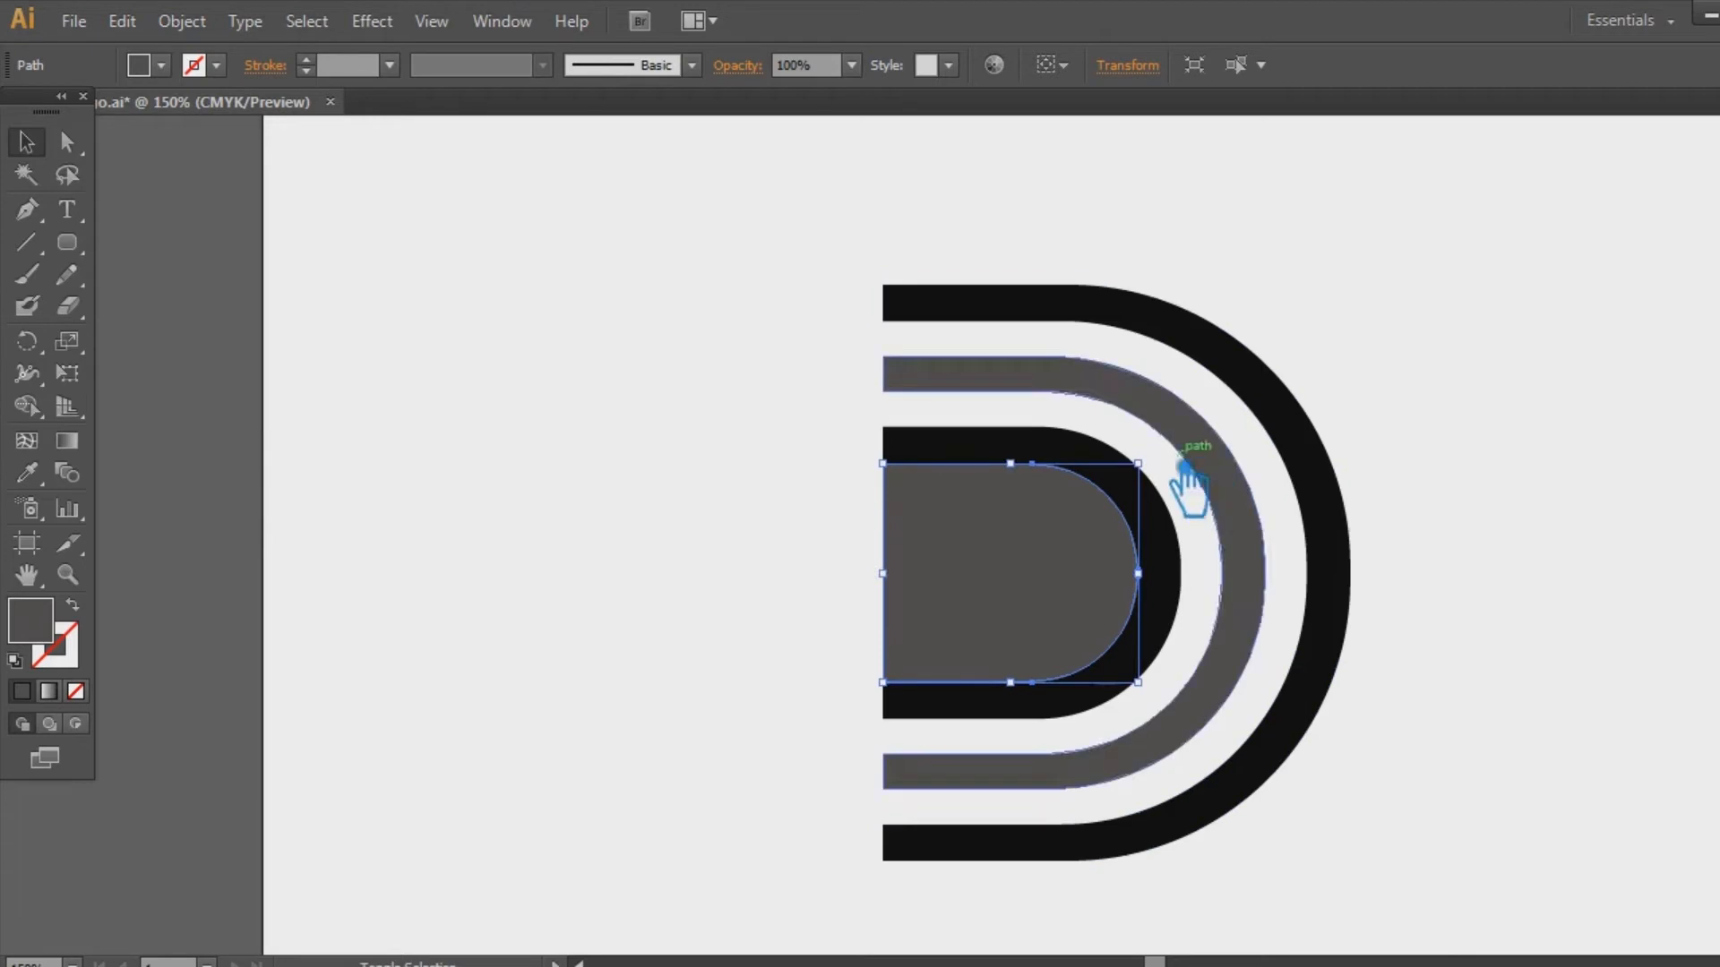
left_click_drag(1156, 470, 1126, 492)
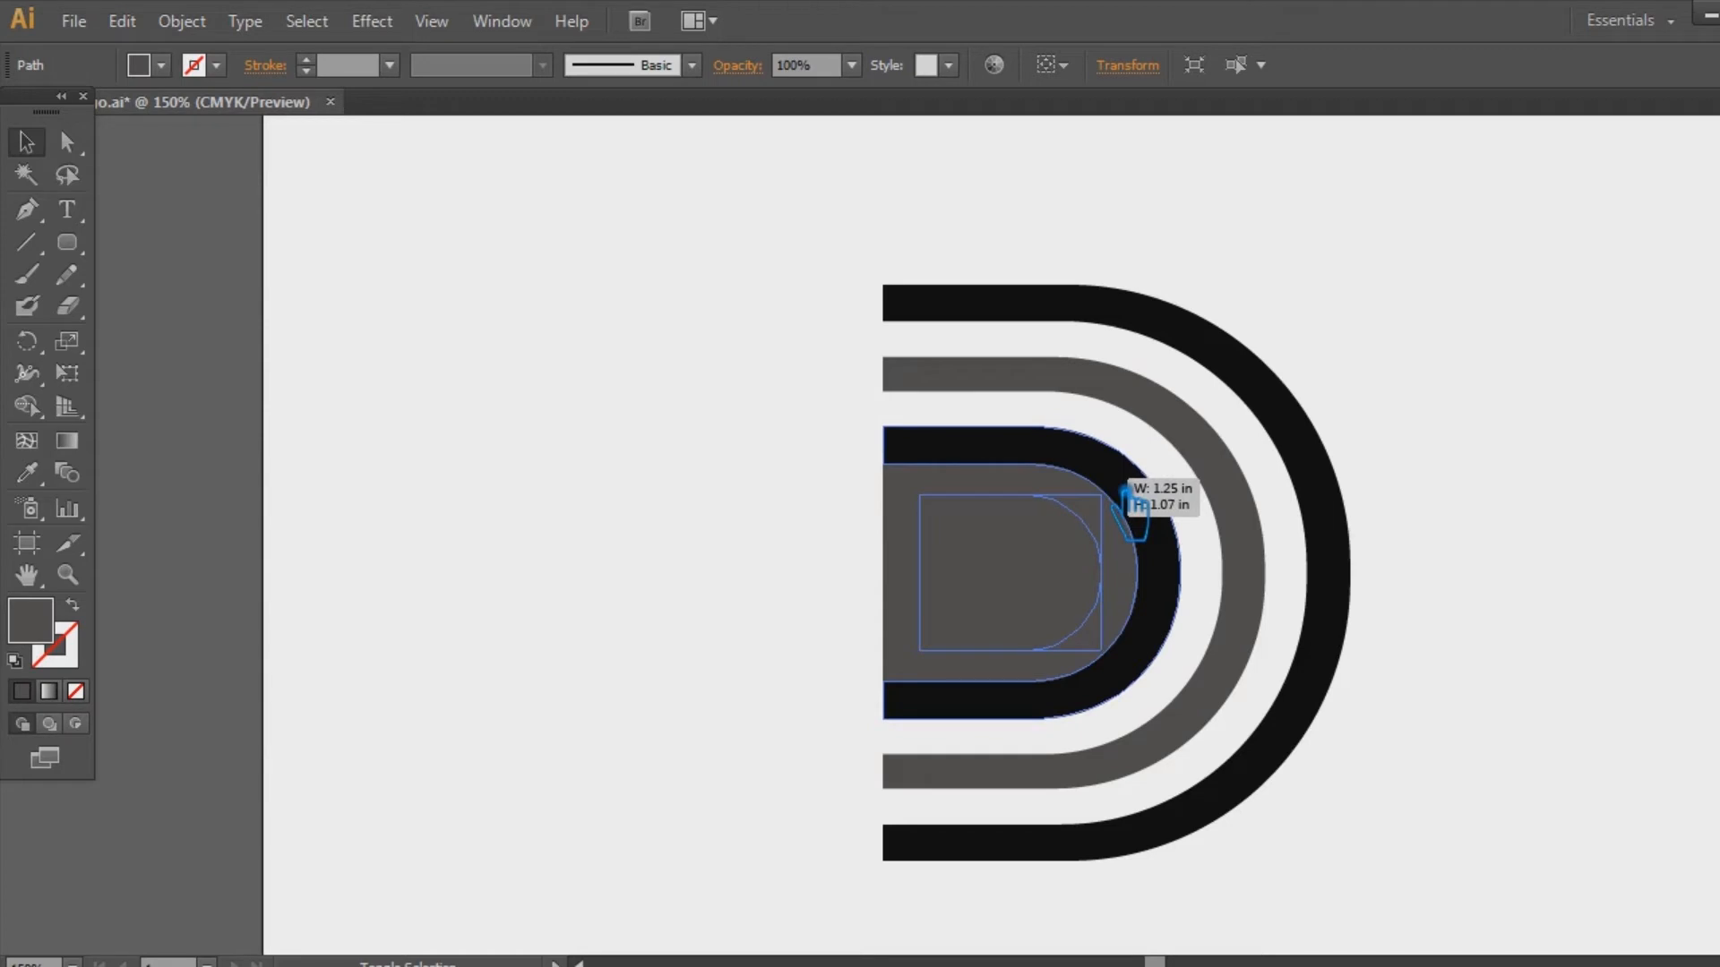
left_click_drag(1125, 492, 1126, 493)
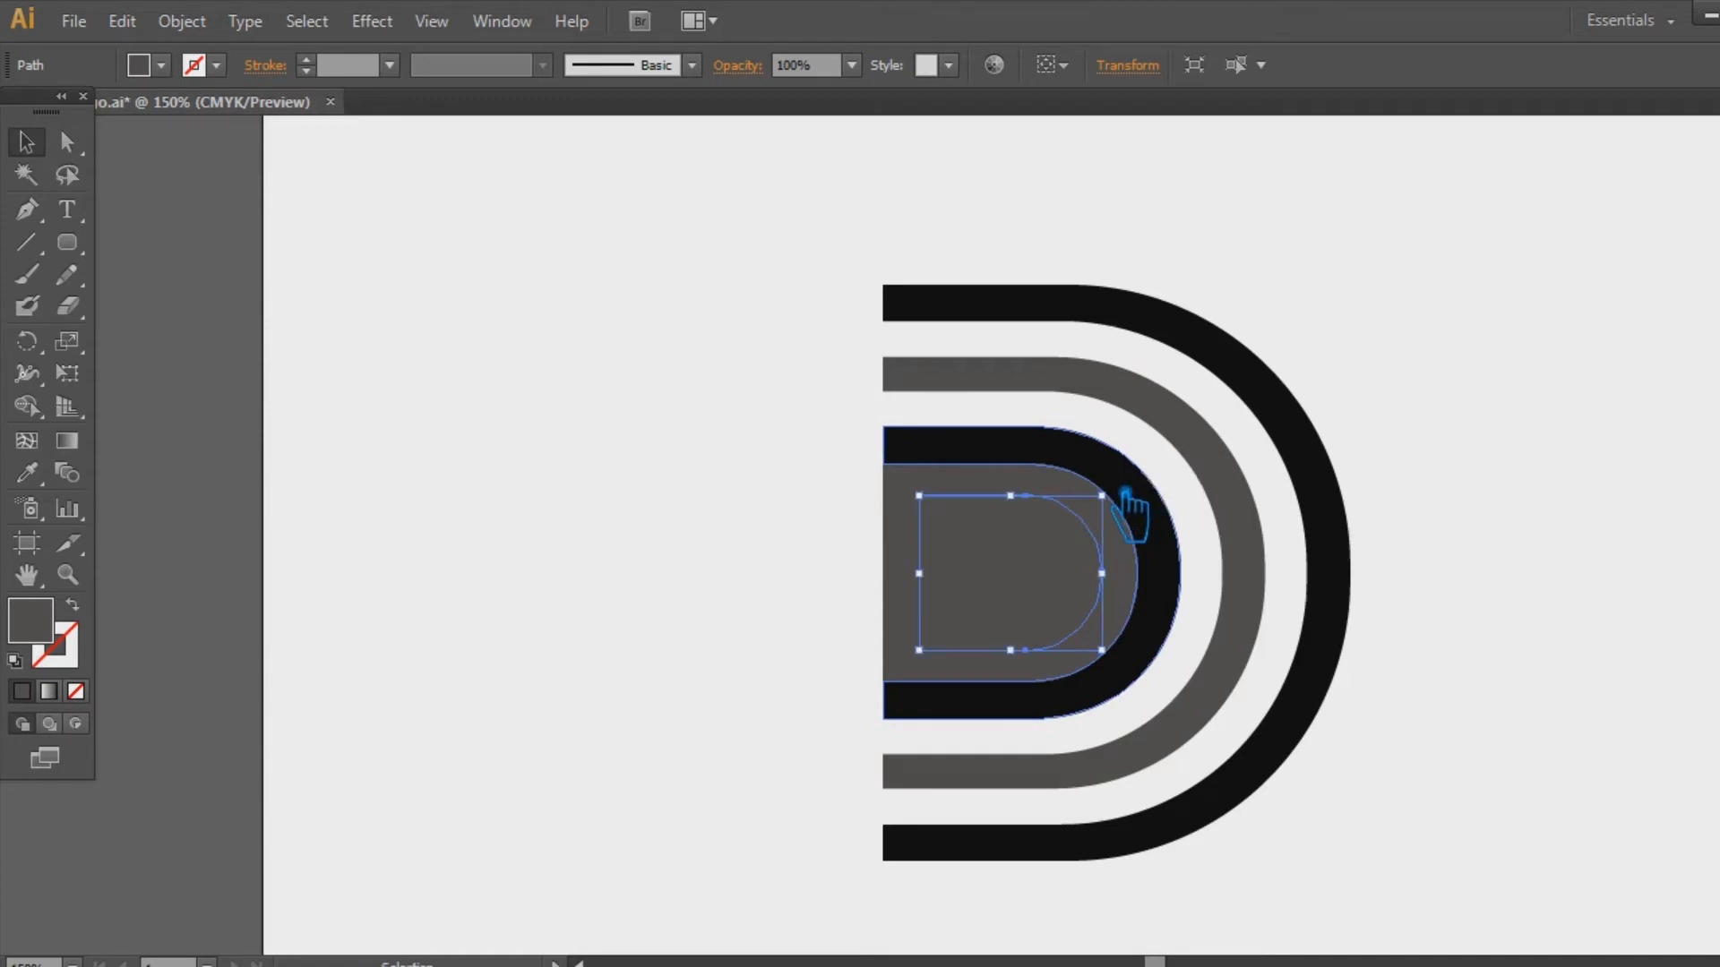
Fill the new innermost D with black sampled from the outermost band using the Eyedropper tool
left_click(27, 472)
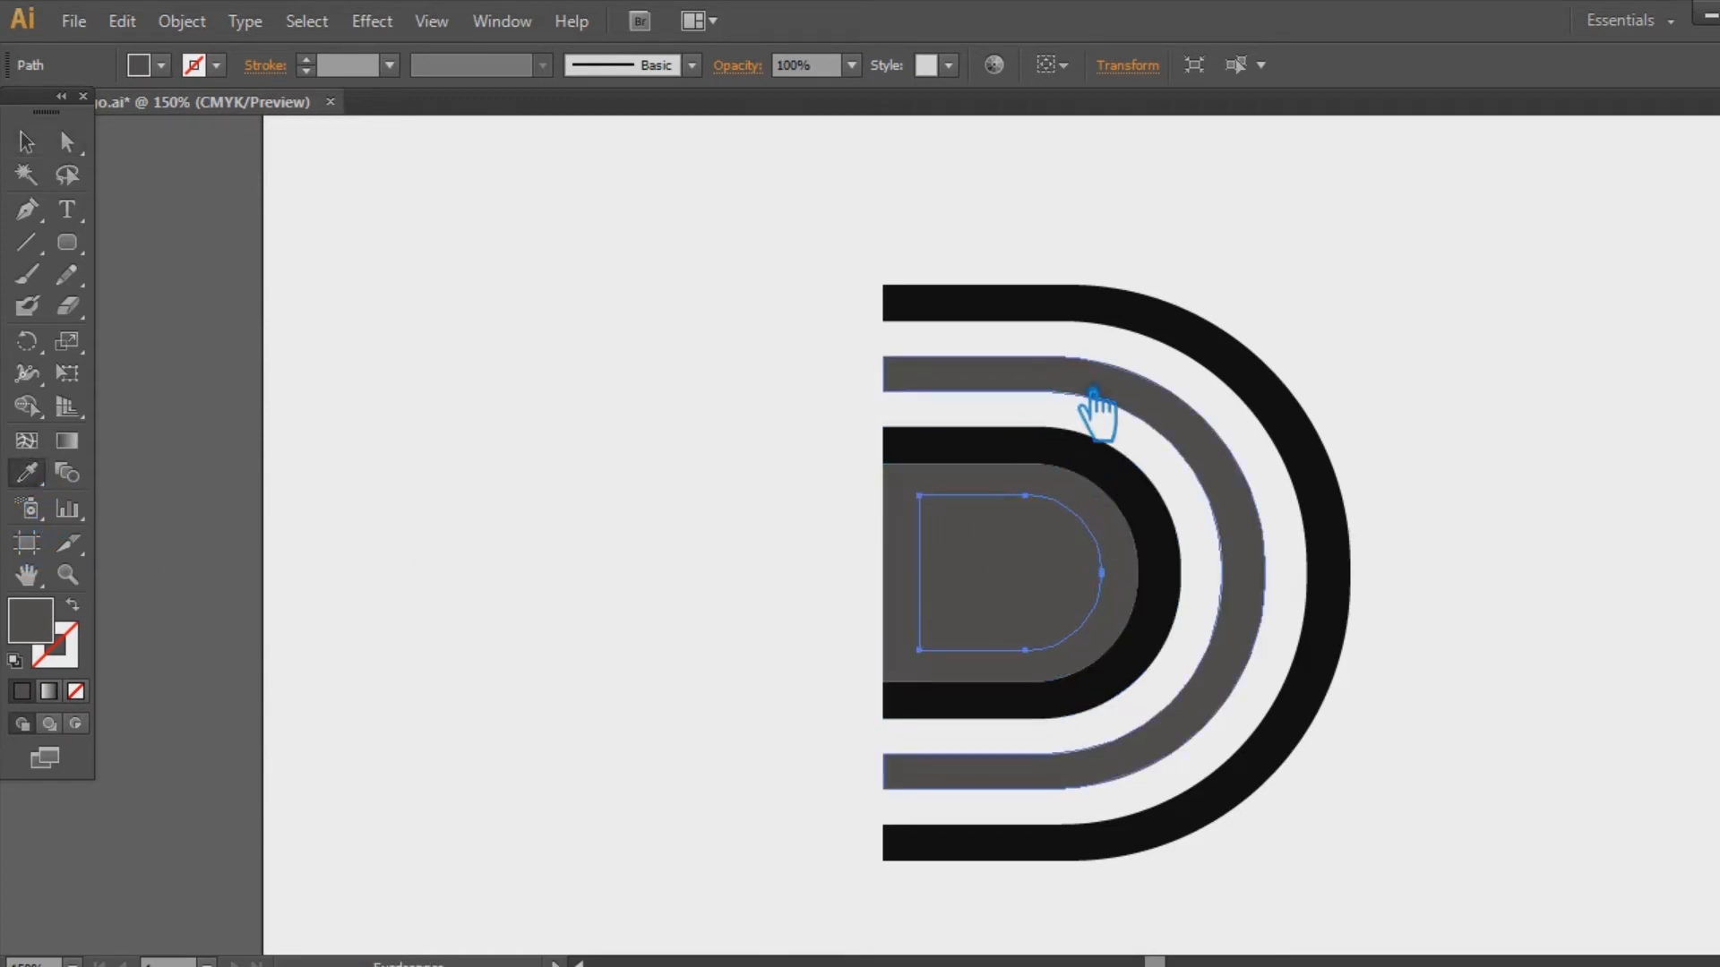
left_click(1102, 314)
key("a")
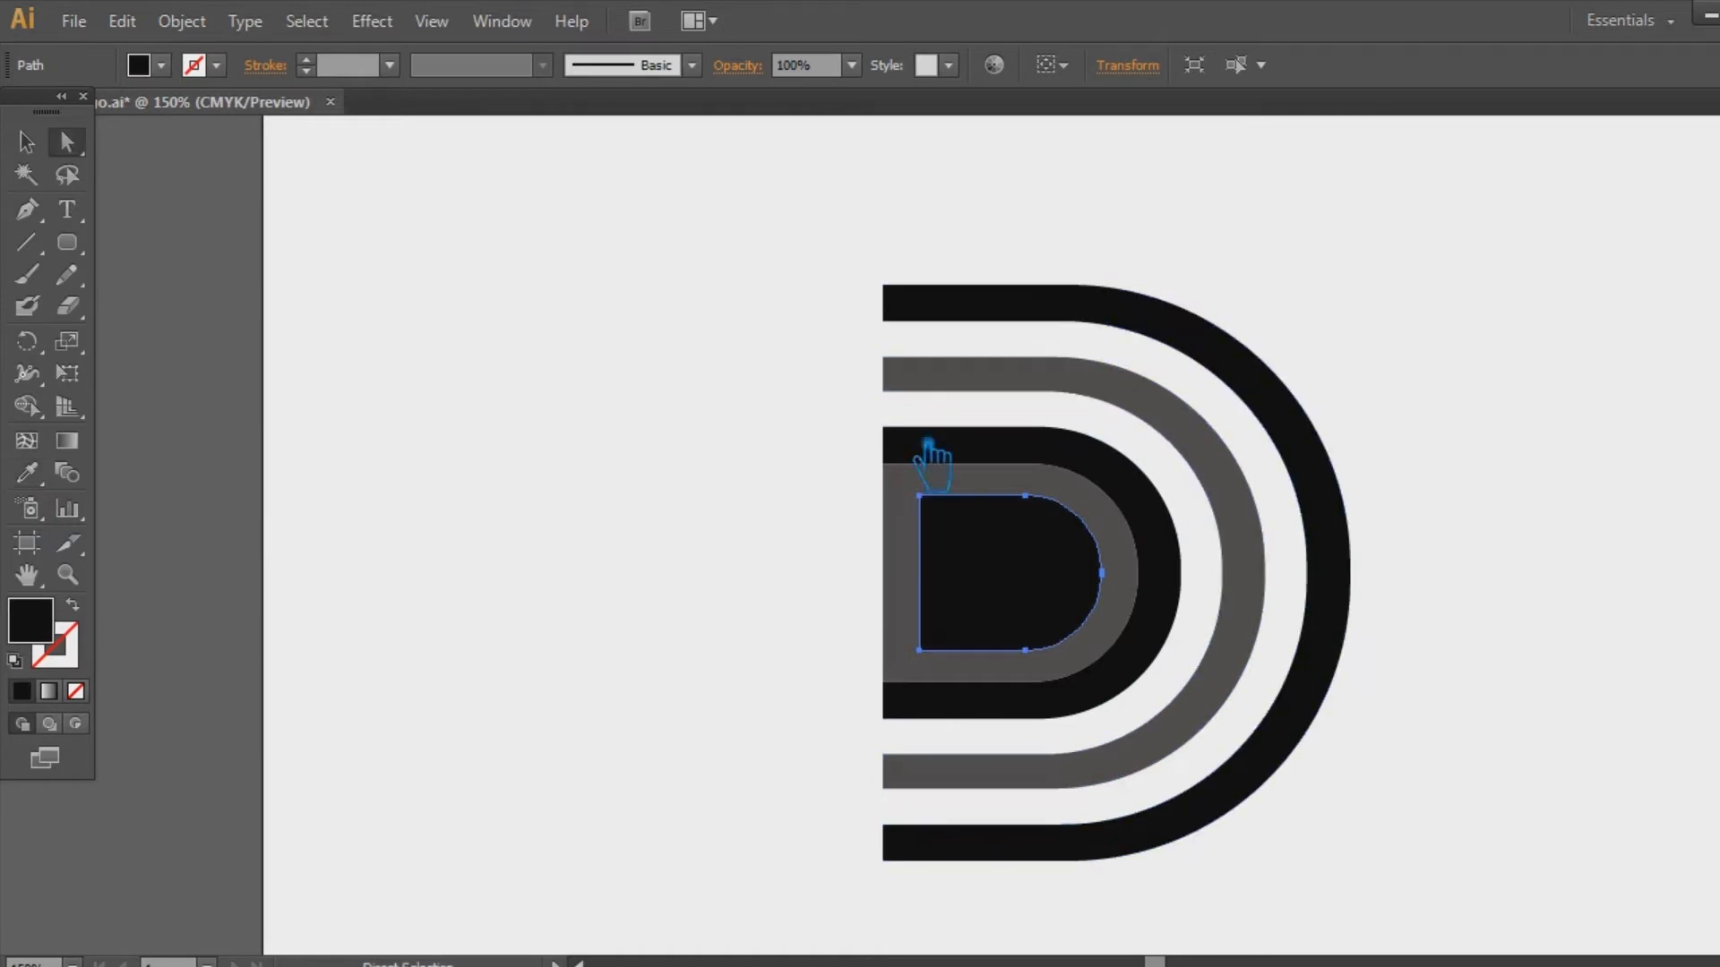
Extend the straight left side of the innermost black D leftward past the outer bands' straight edge
left_click(920, 495)
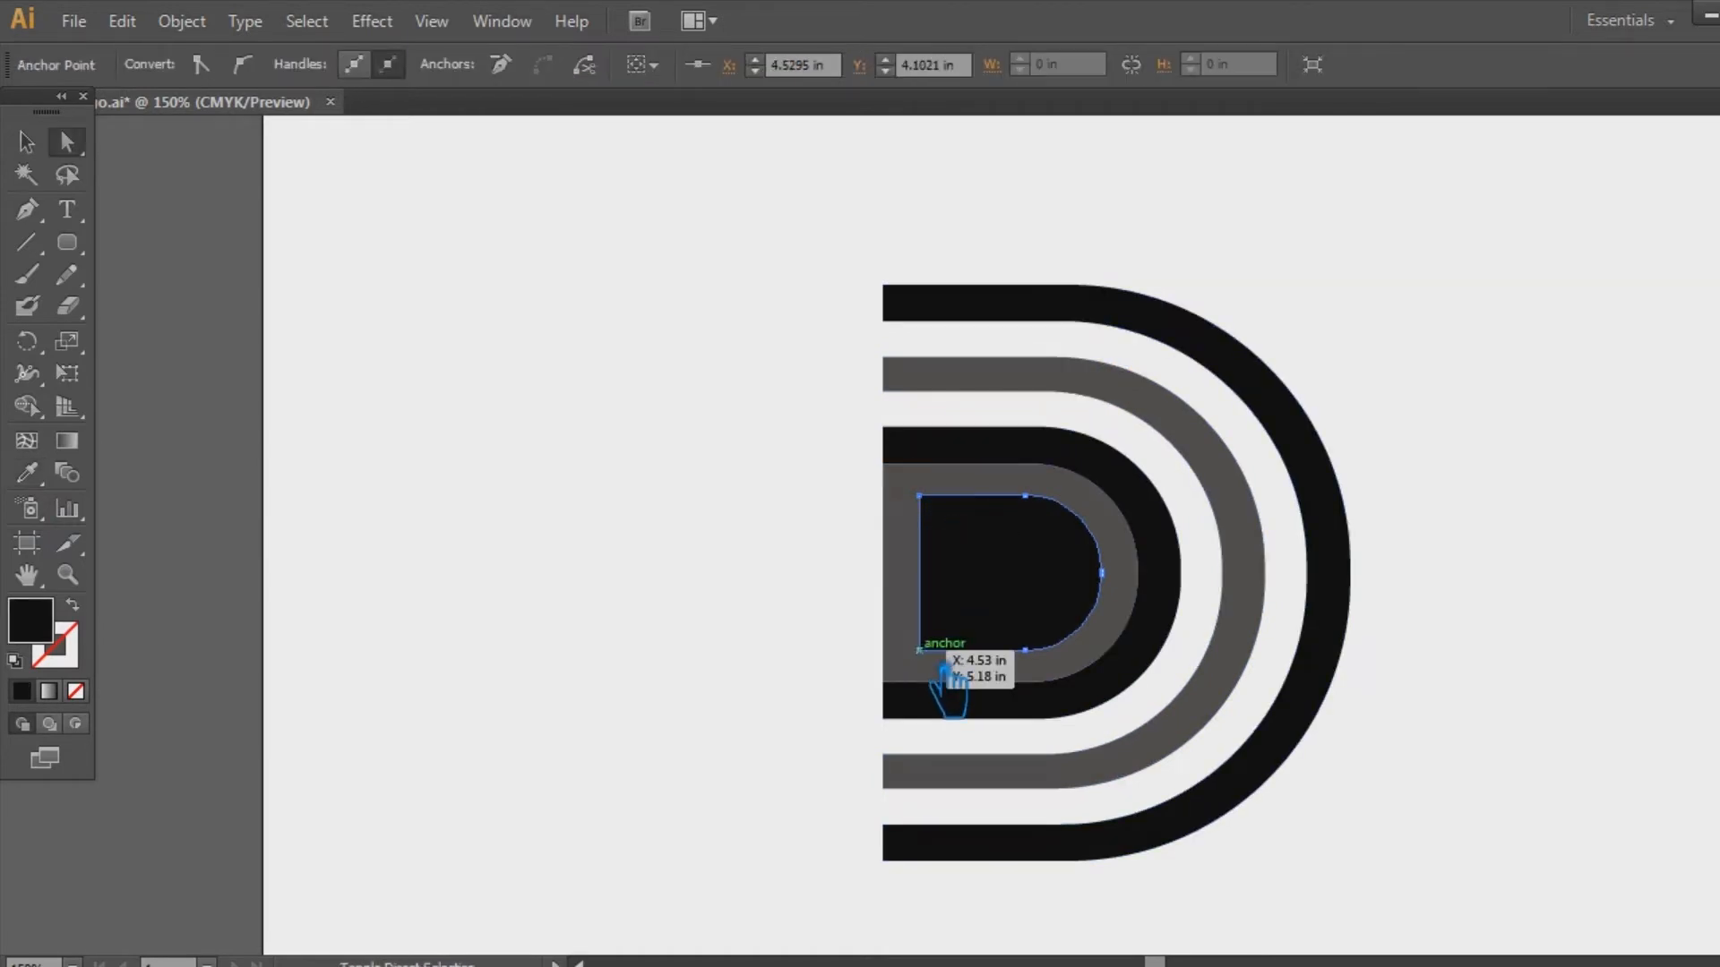
left_click(921, 651, "shift")
key("shift+Left")
key("shift+Left")
key("shift+Left")
key("shift+Left")
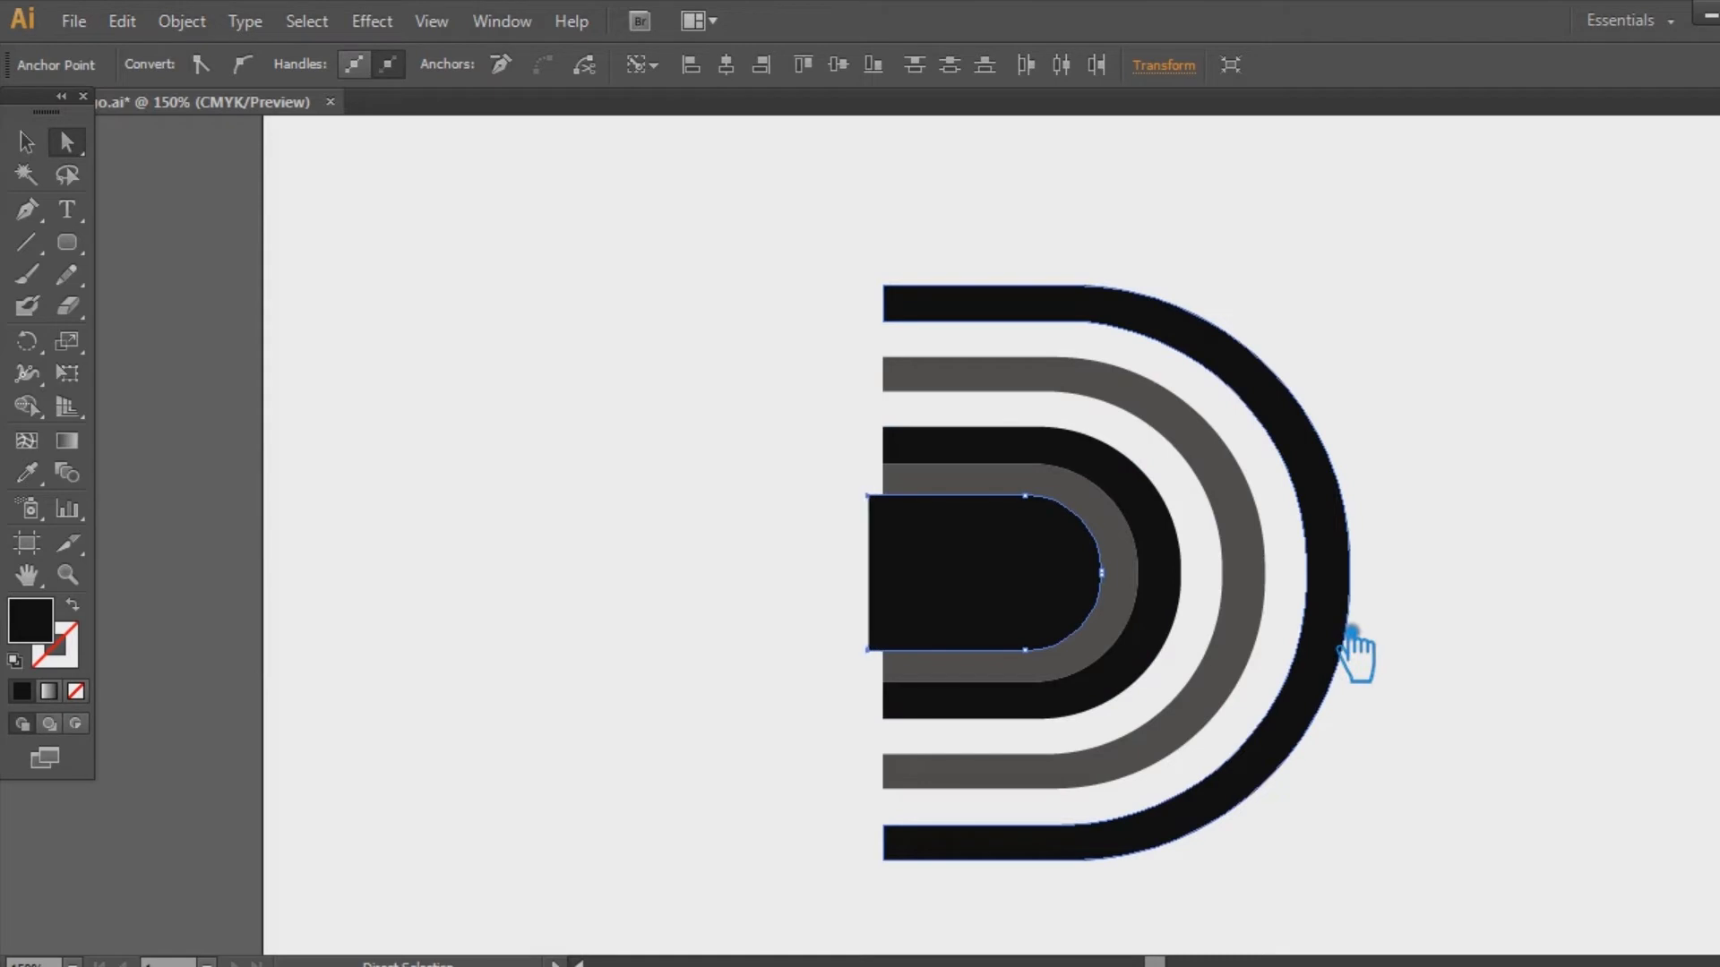
key("shift+Left")
key("shift+Left")
key("shift+Left")
left_click(26, 141)
left_click(896, 271)
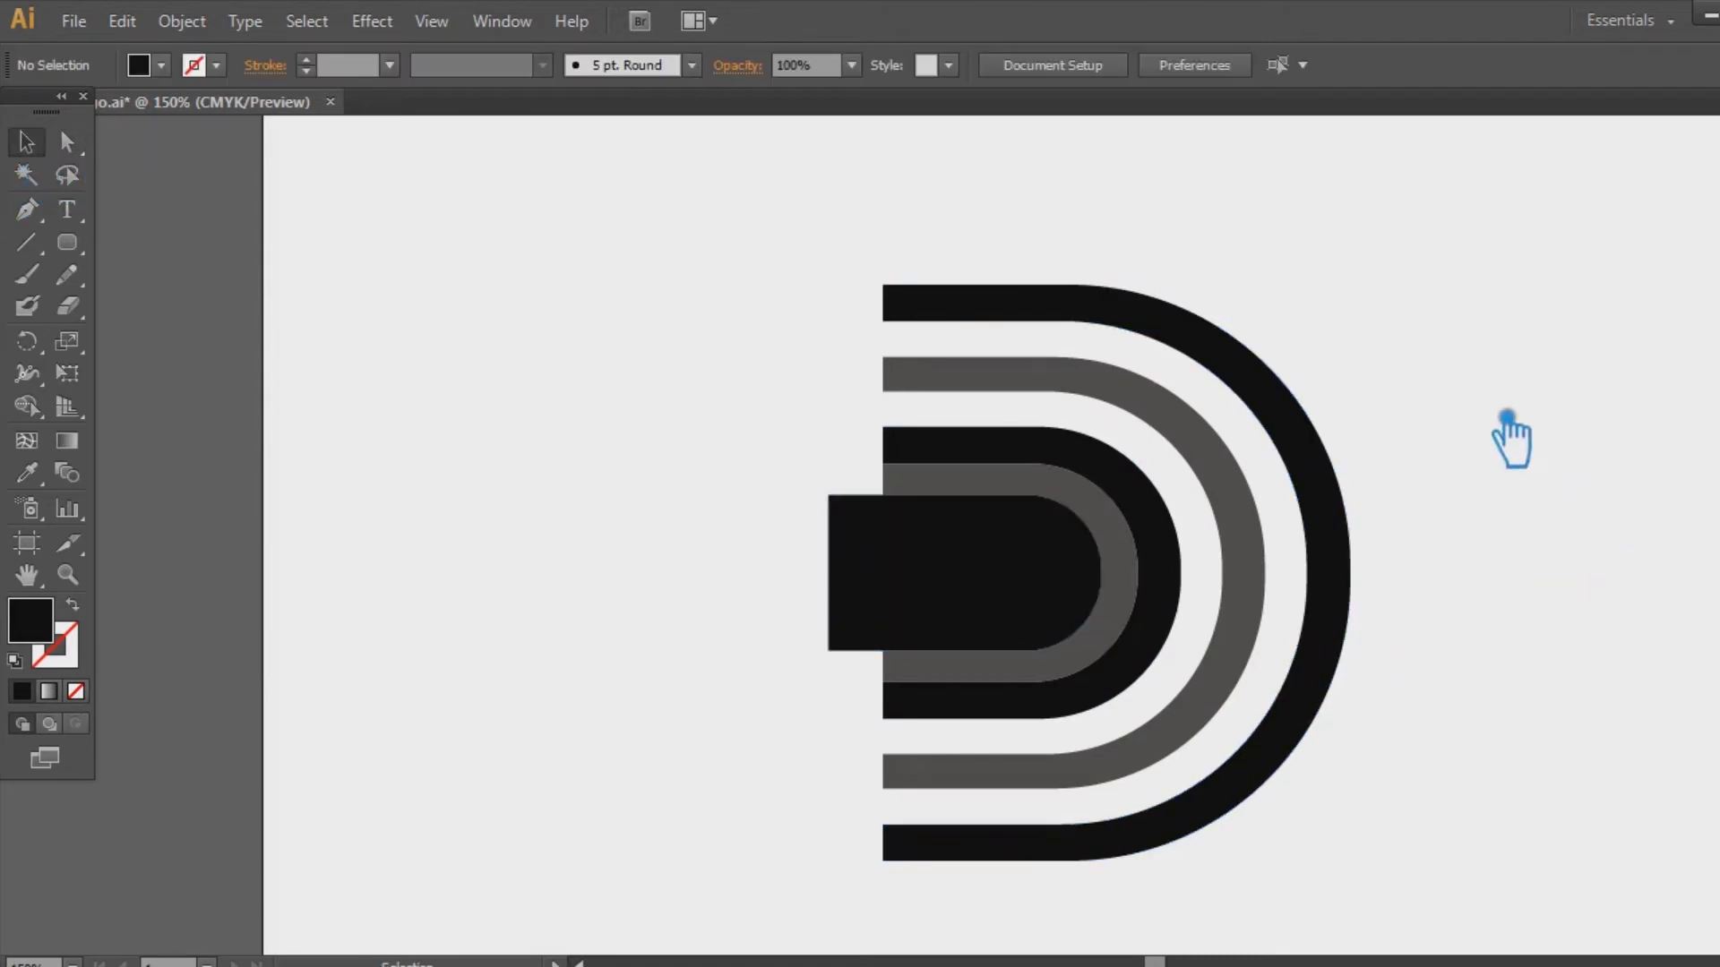
Divide all the D shapes with Pathfinder and ungroup the resulting pieces
left_click_drag(1441, 864, 596, 165)
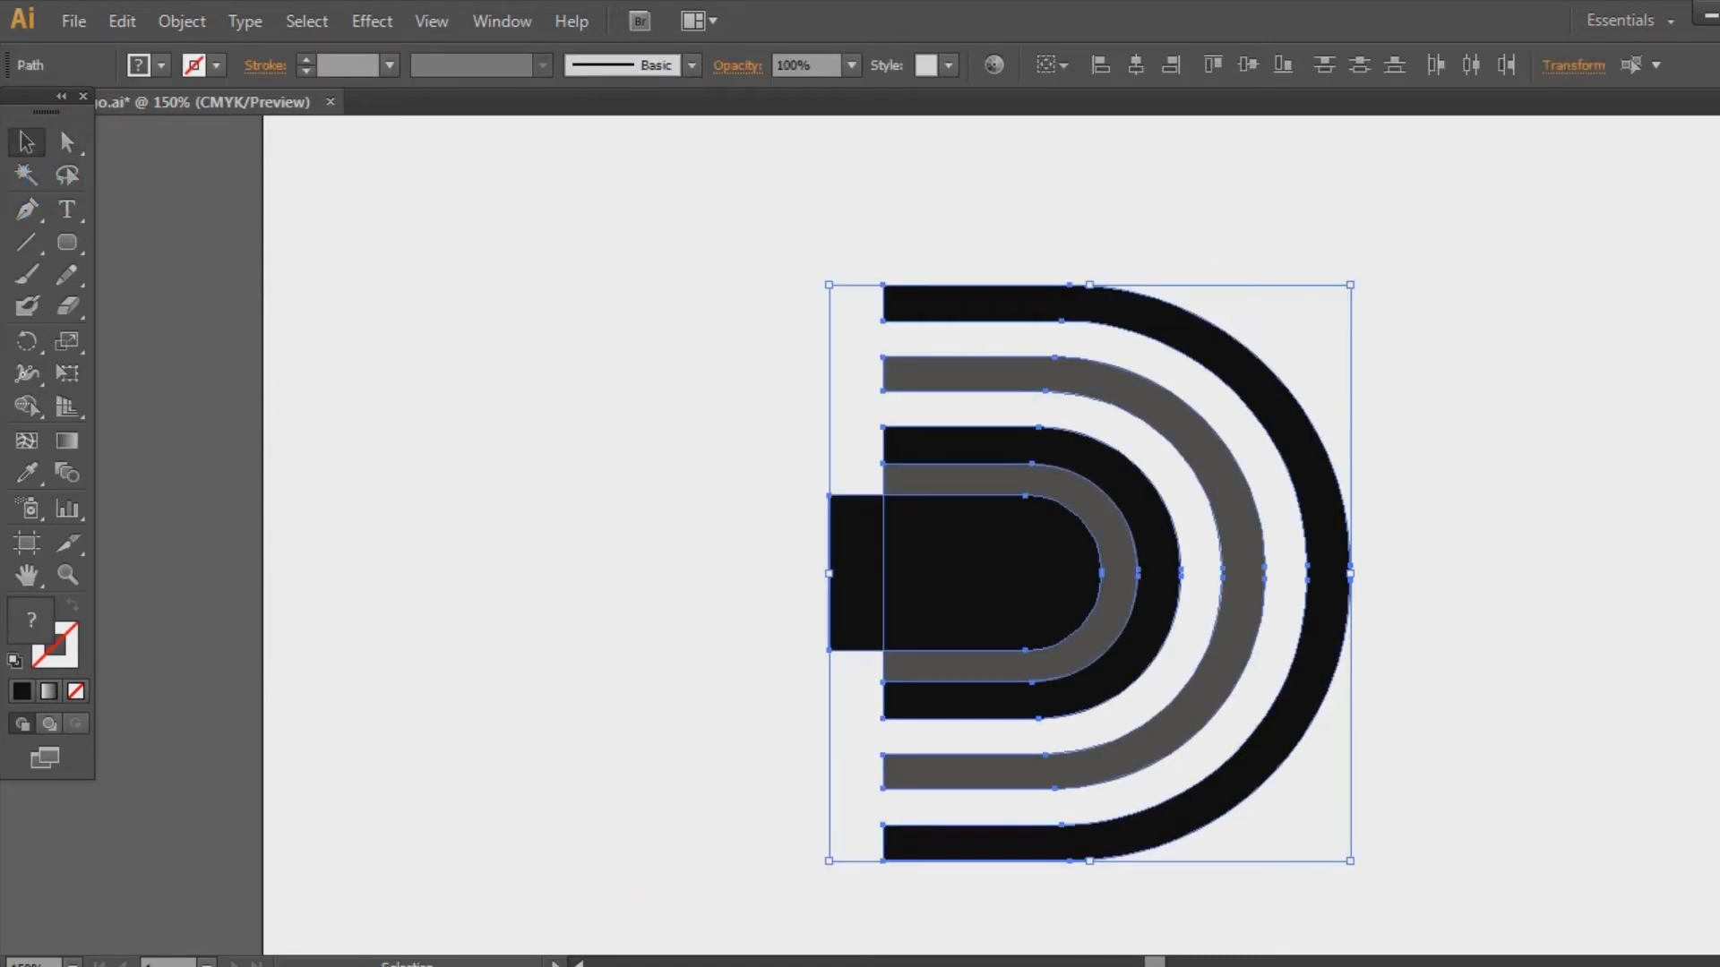
key("shift+ctrl+F9")
left_click(1500, 820)
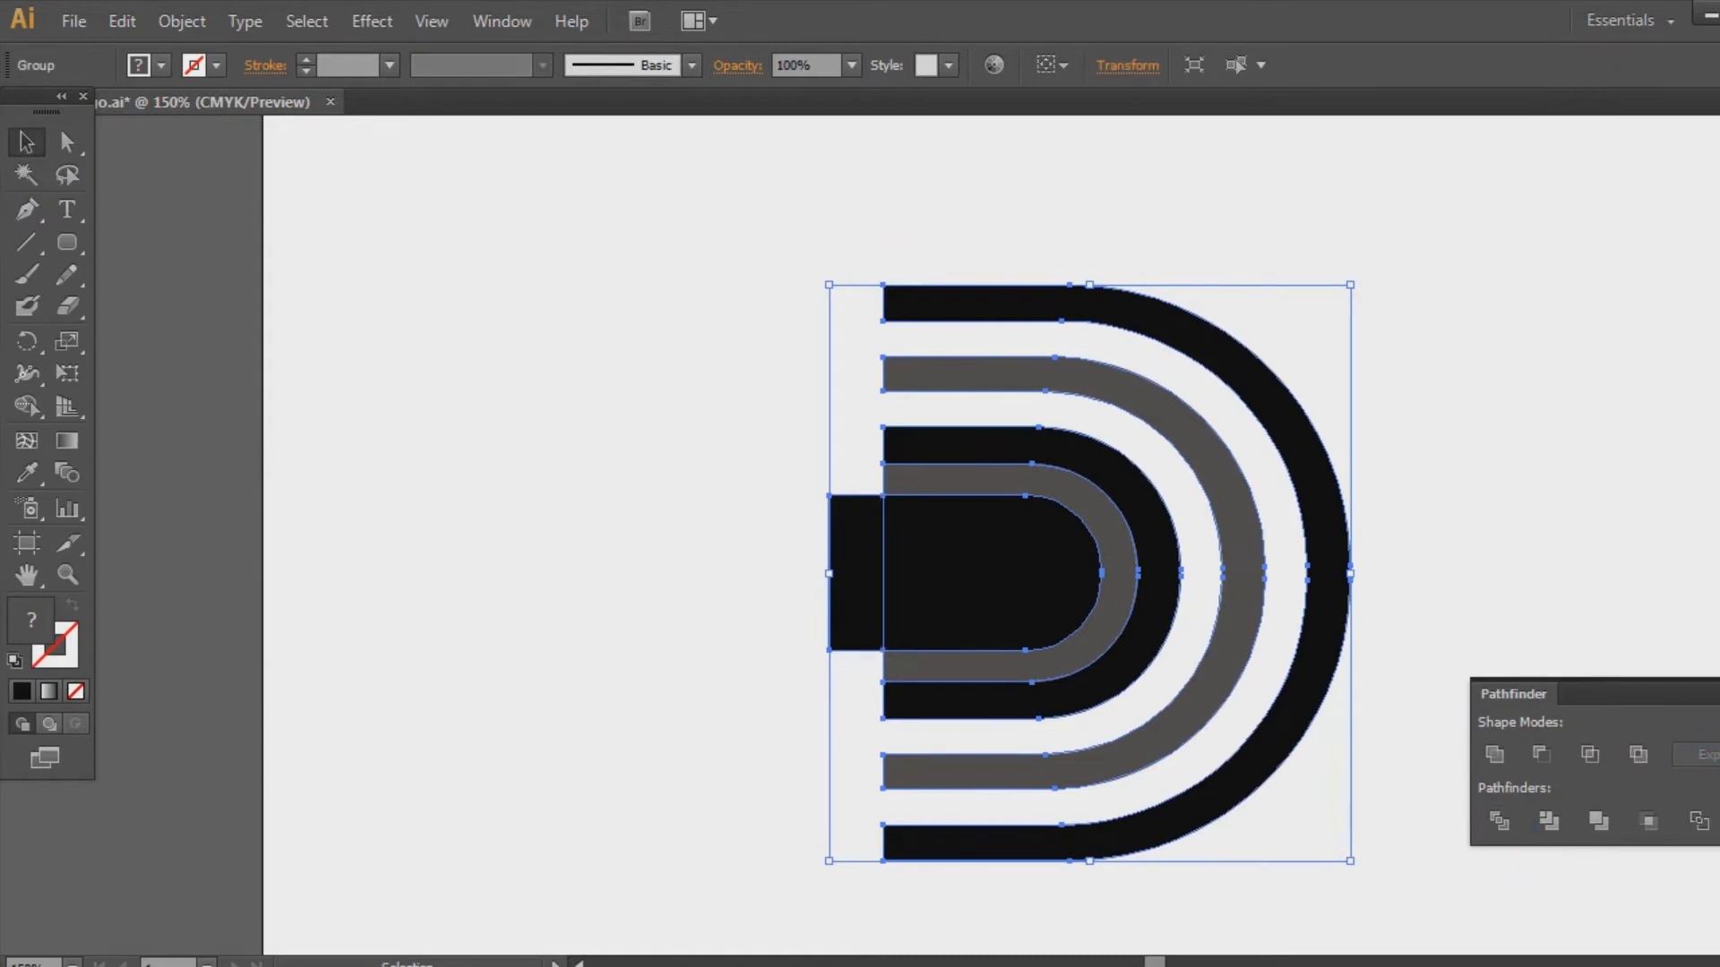
key("shift+ctrl+F9")
left_click(1201, 622)
right_click(933, 588)
left_click(1039, 743)
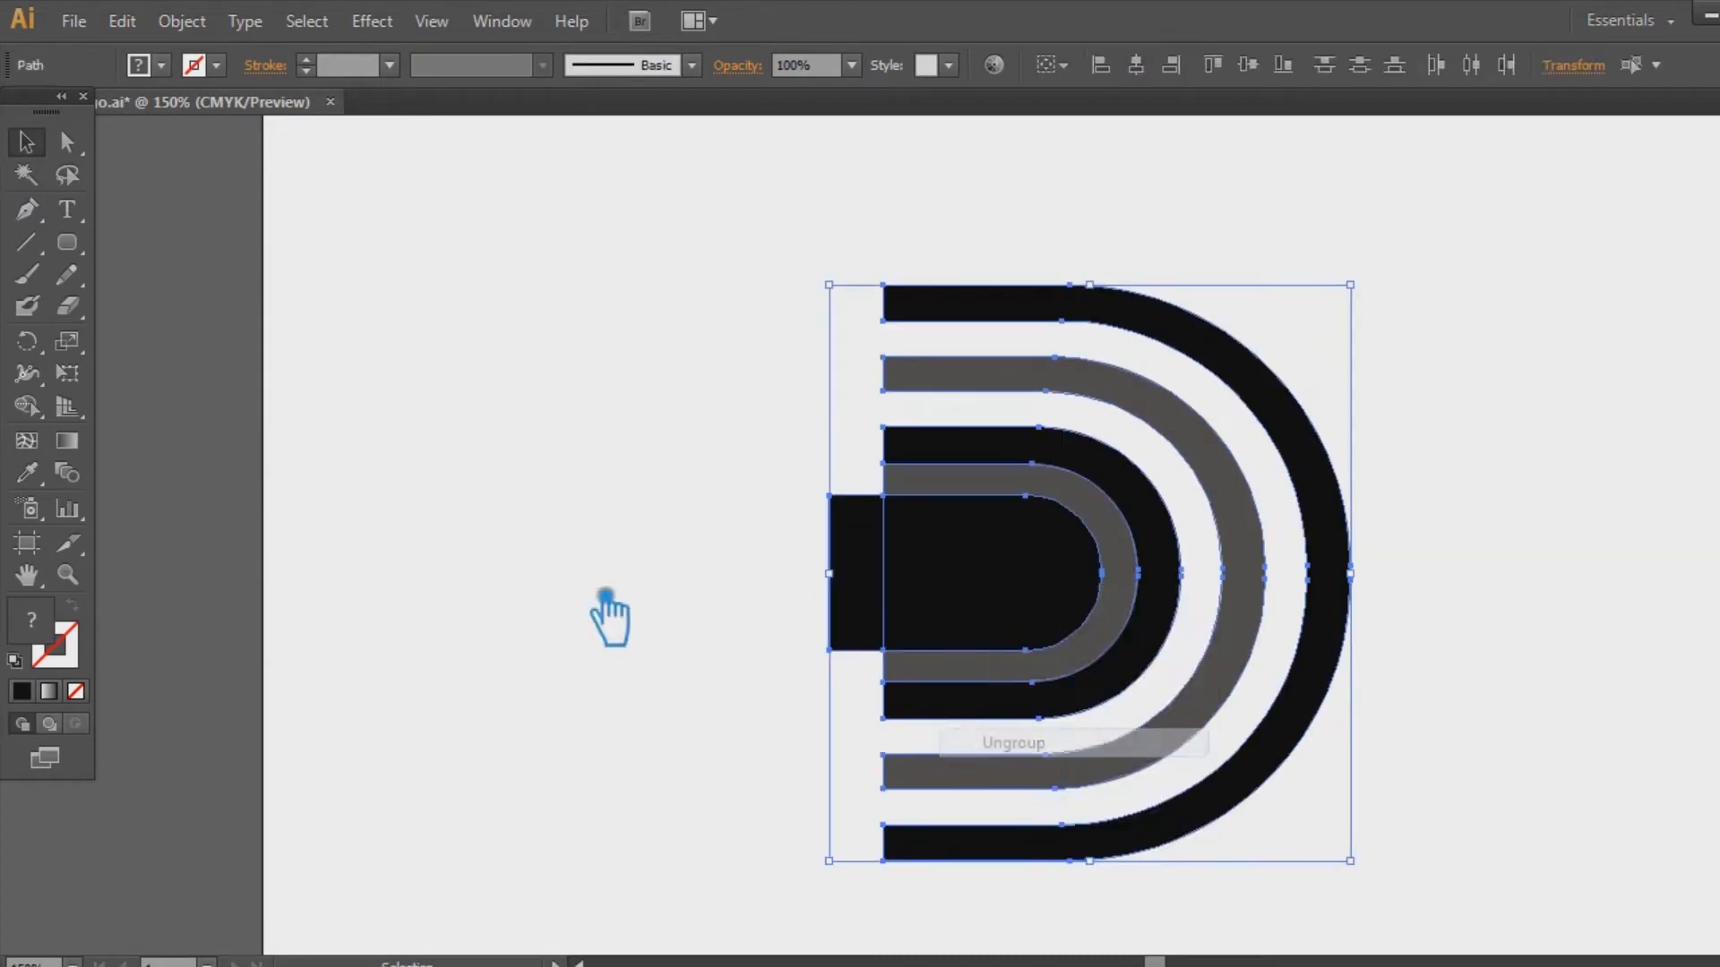
Delete the black stub left of the D's straight edge and the dark gray band around the black core
left_click(609, 618)
left_click(858, 617)
key("Delete")
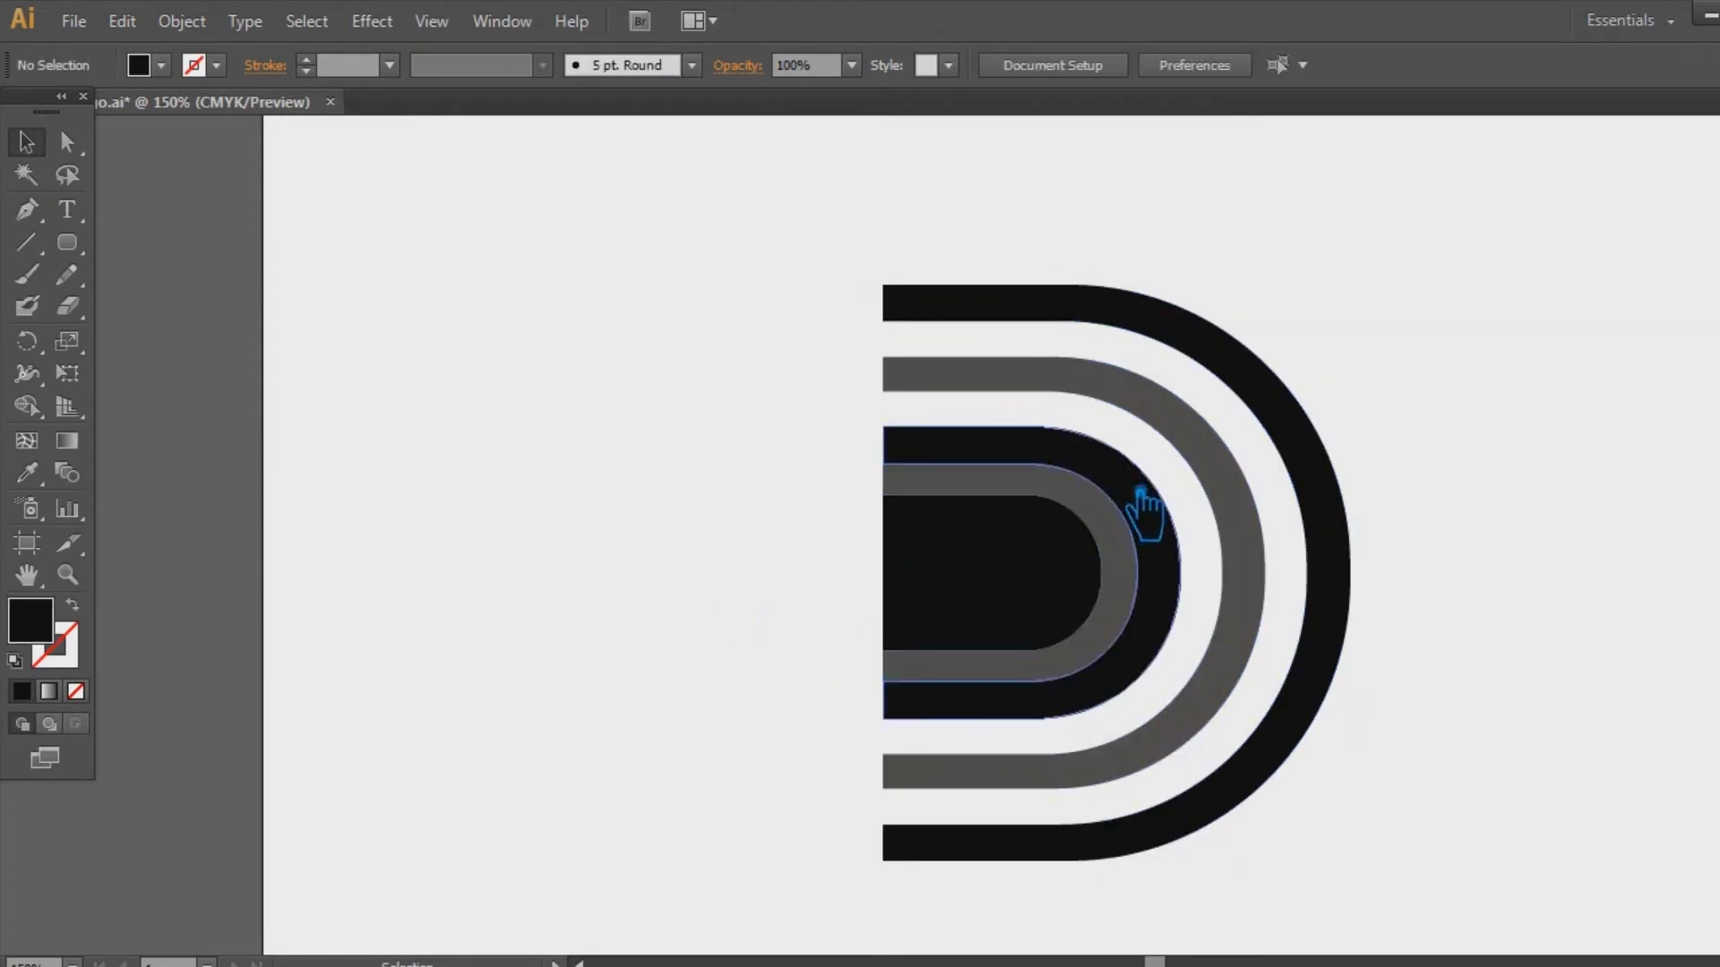
left_click(1140, 495)
key("Delete")
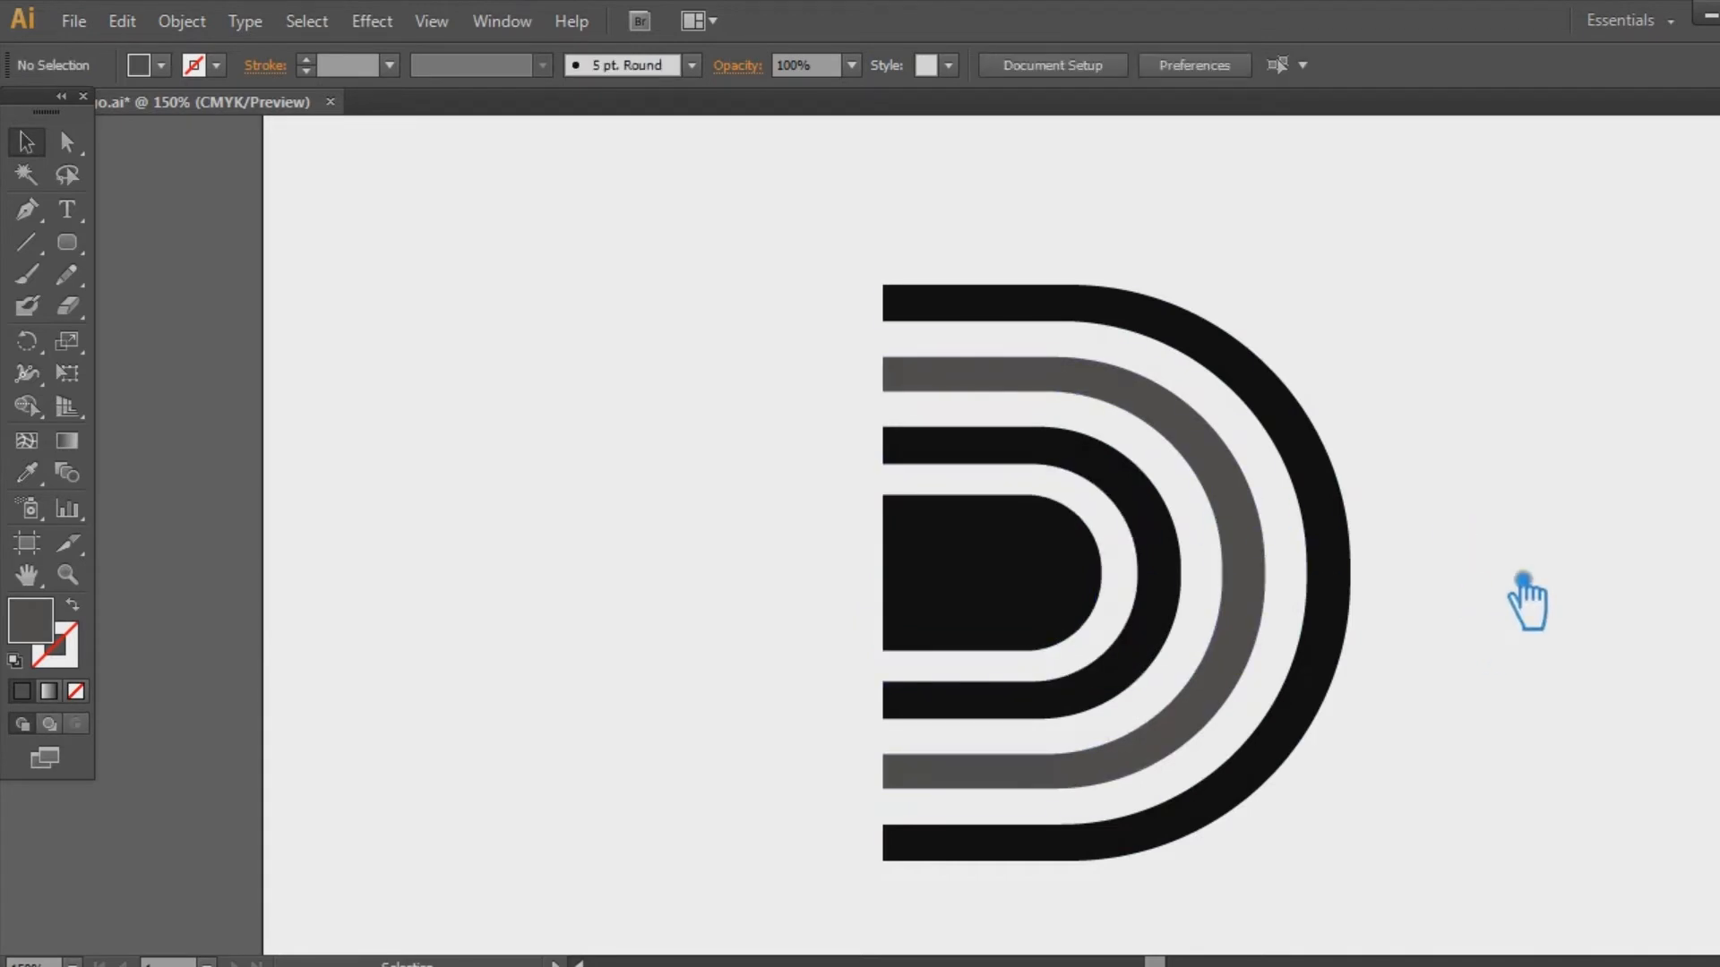
Save the logo document
key("ctrl+1")
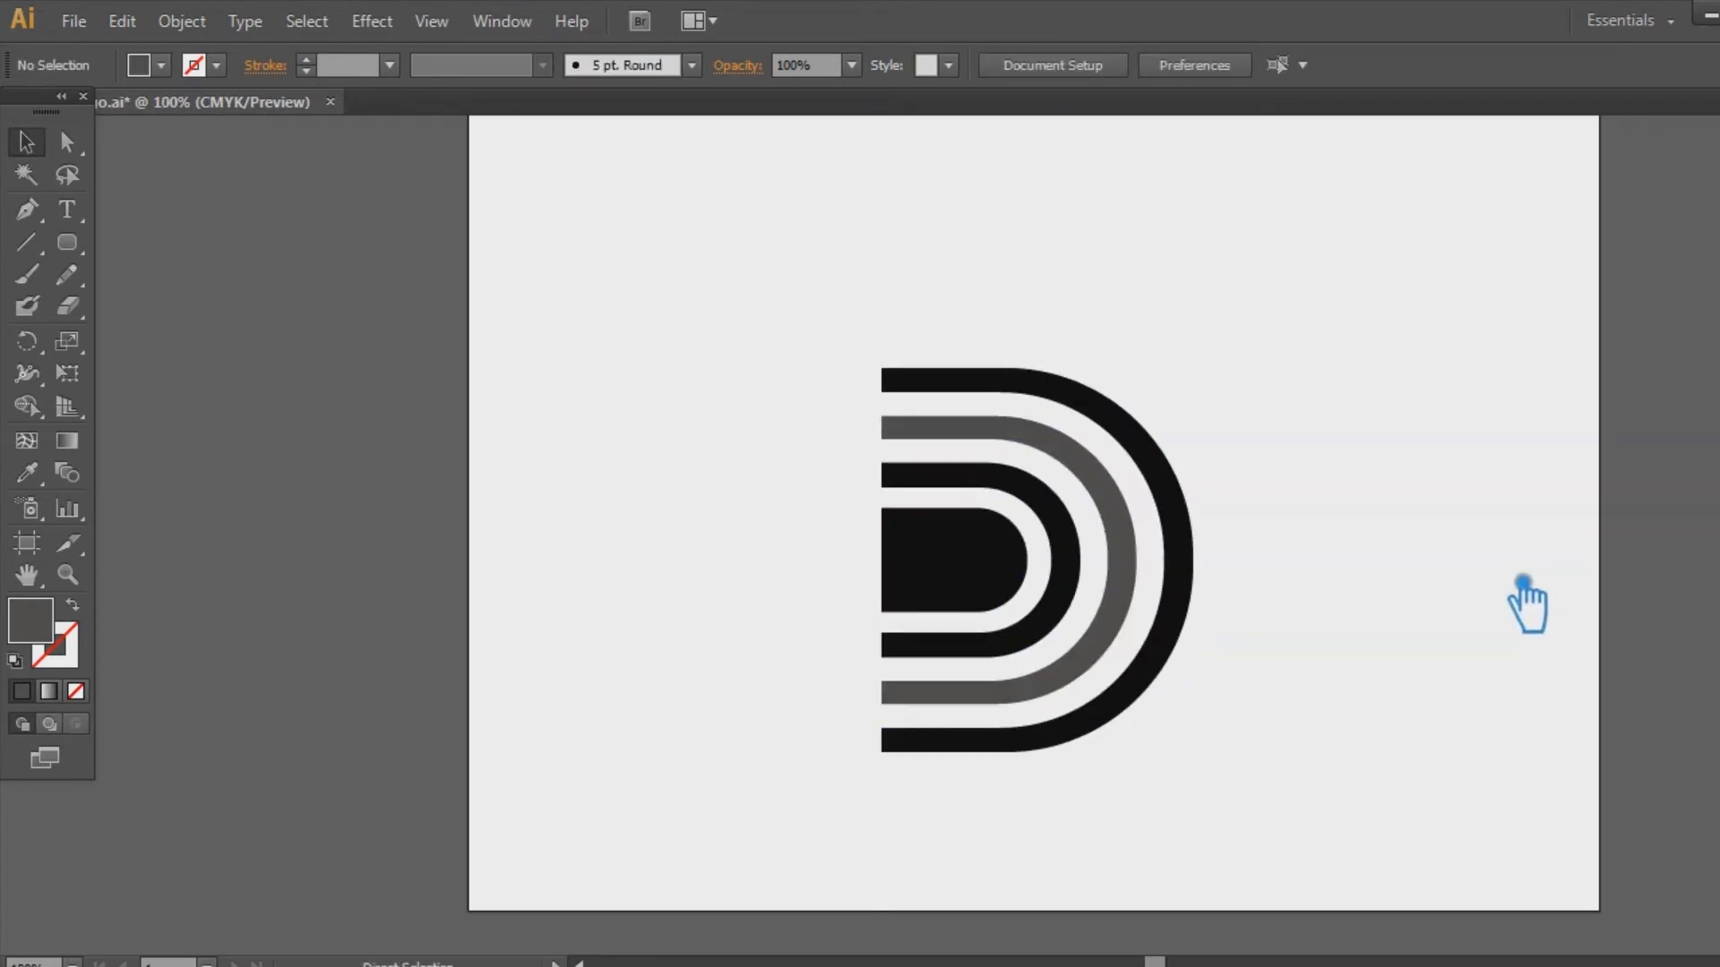
key("a")
key("ctrl+s")
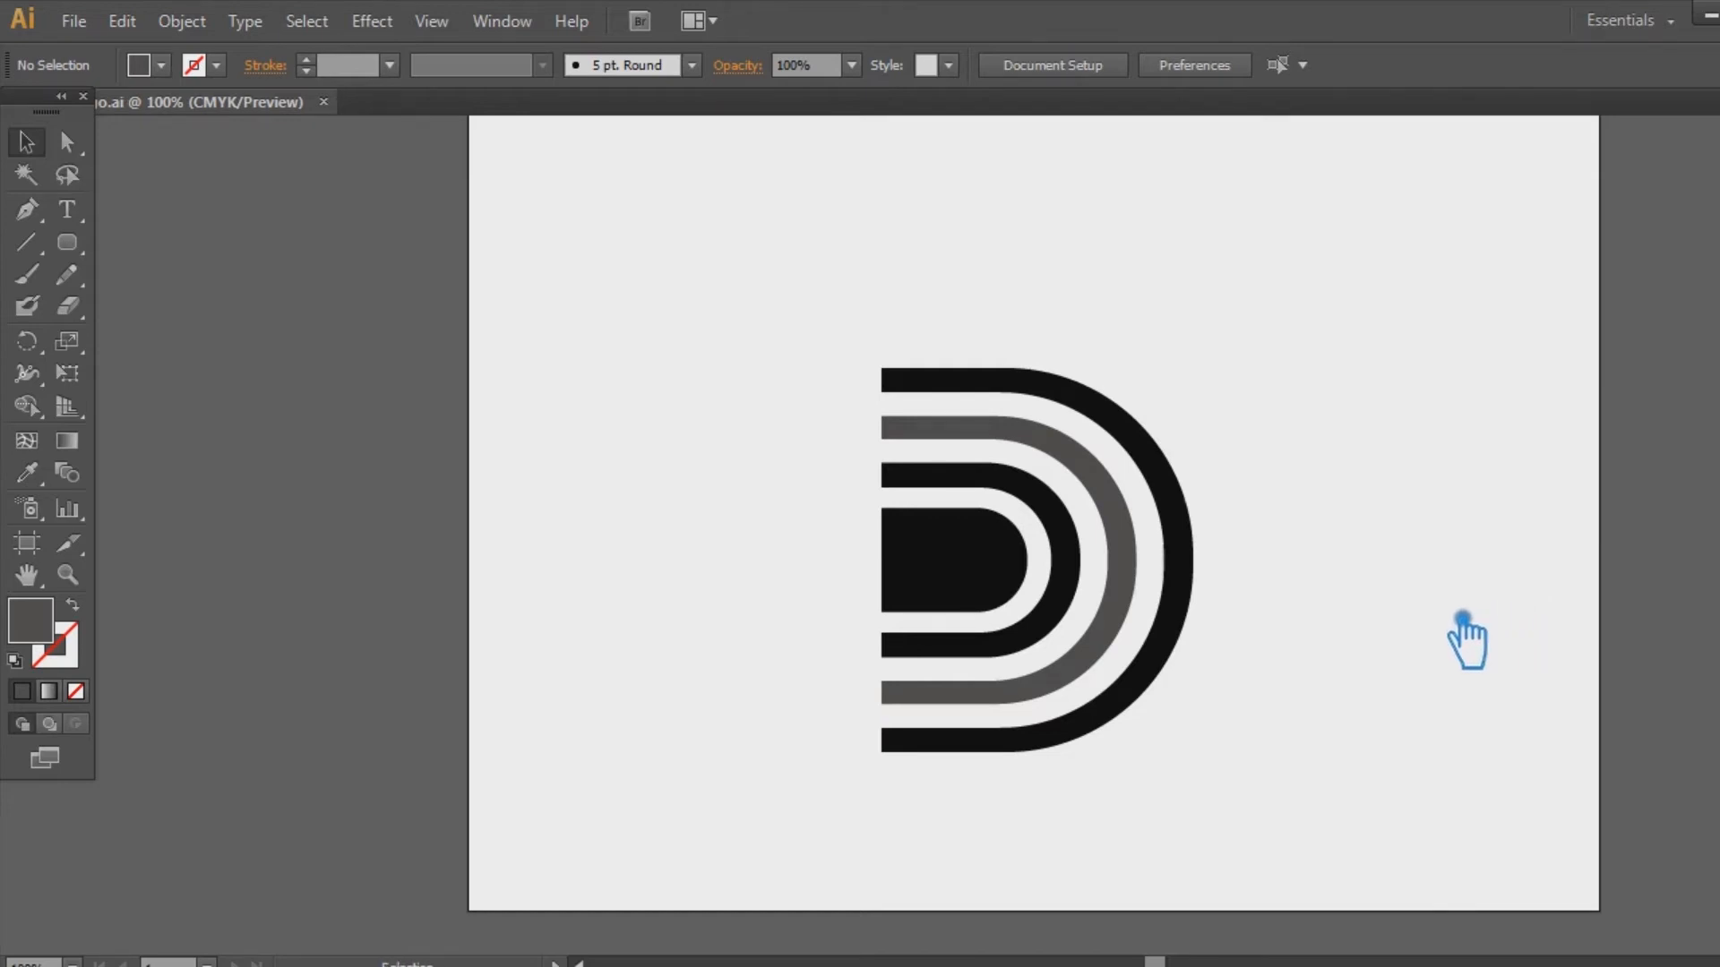
Draw a narrow vertical dark gray rectangle left of the D, about as wide as one band is thick
key("ctrl+plus")
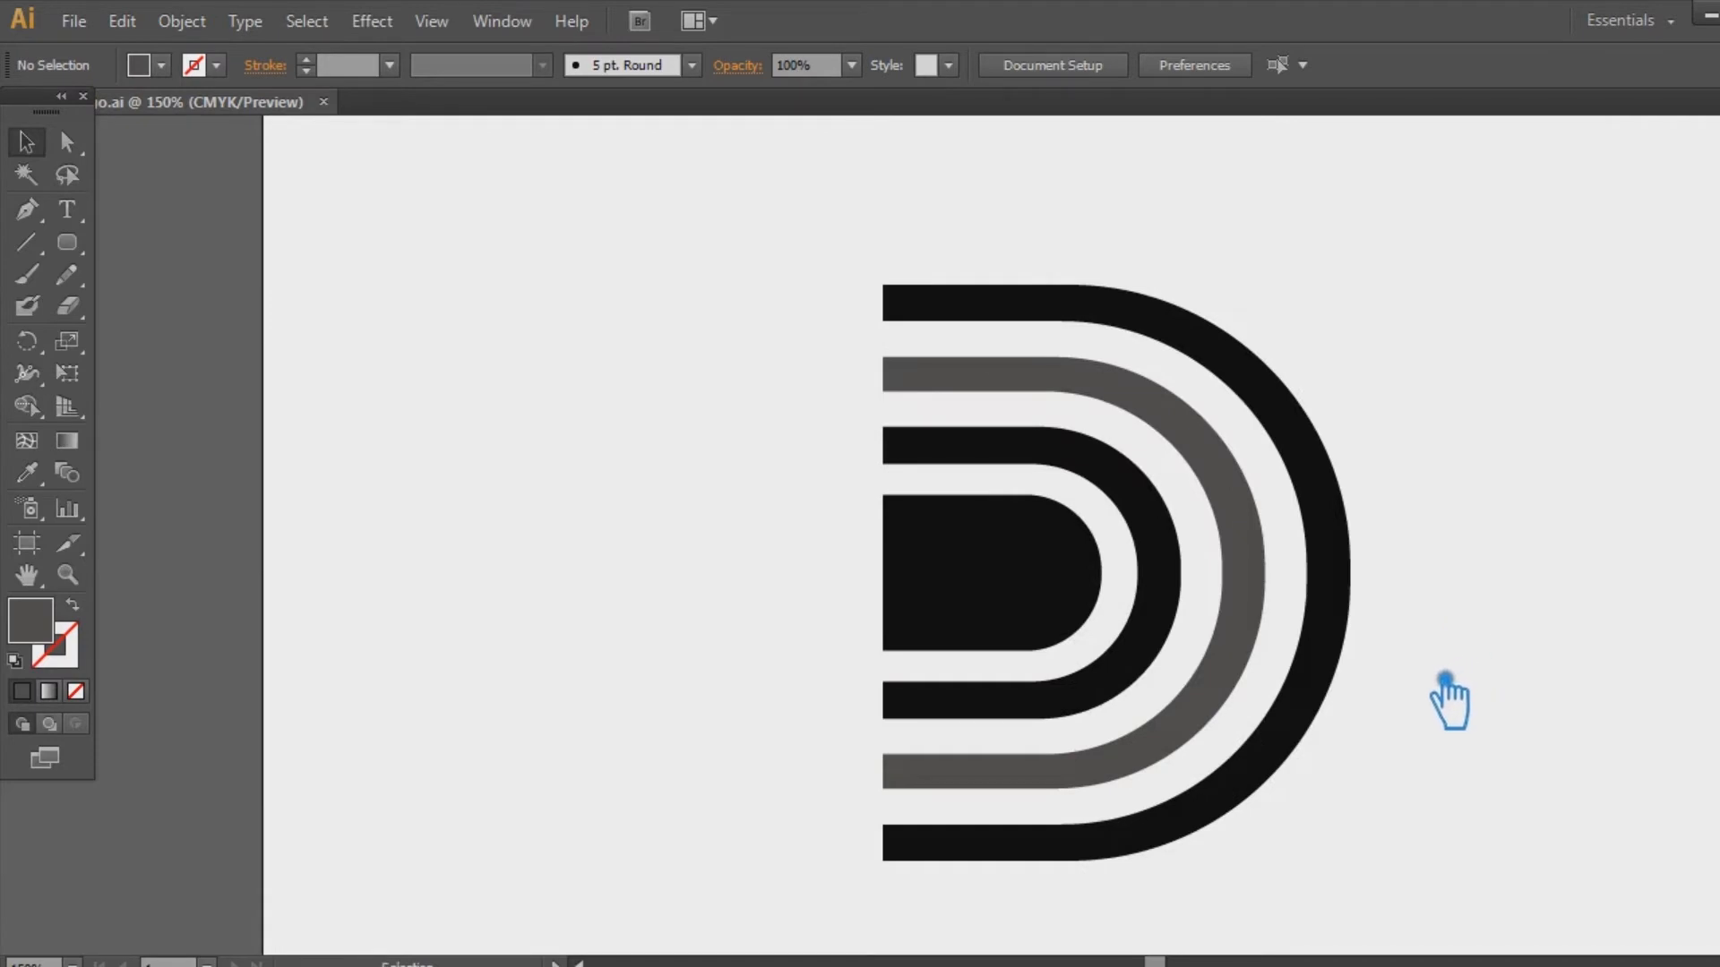
left_click_drag(67, 242, 179, 239)
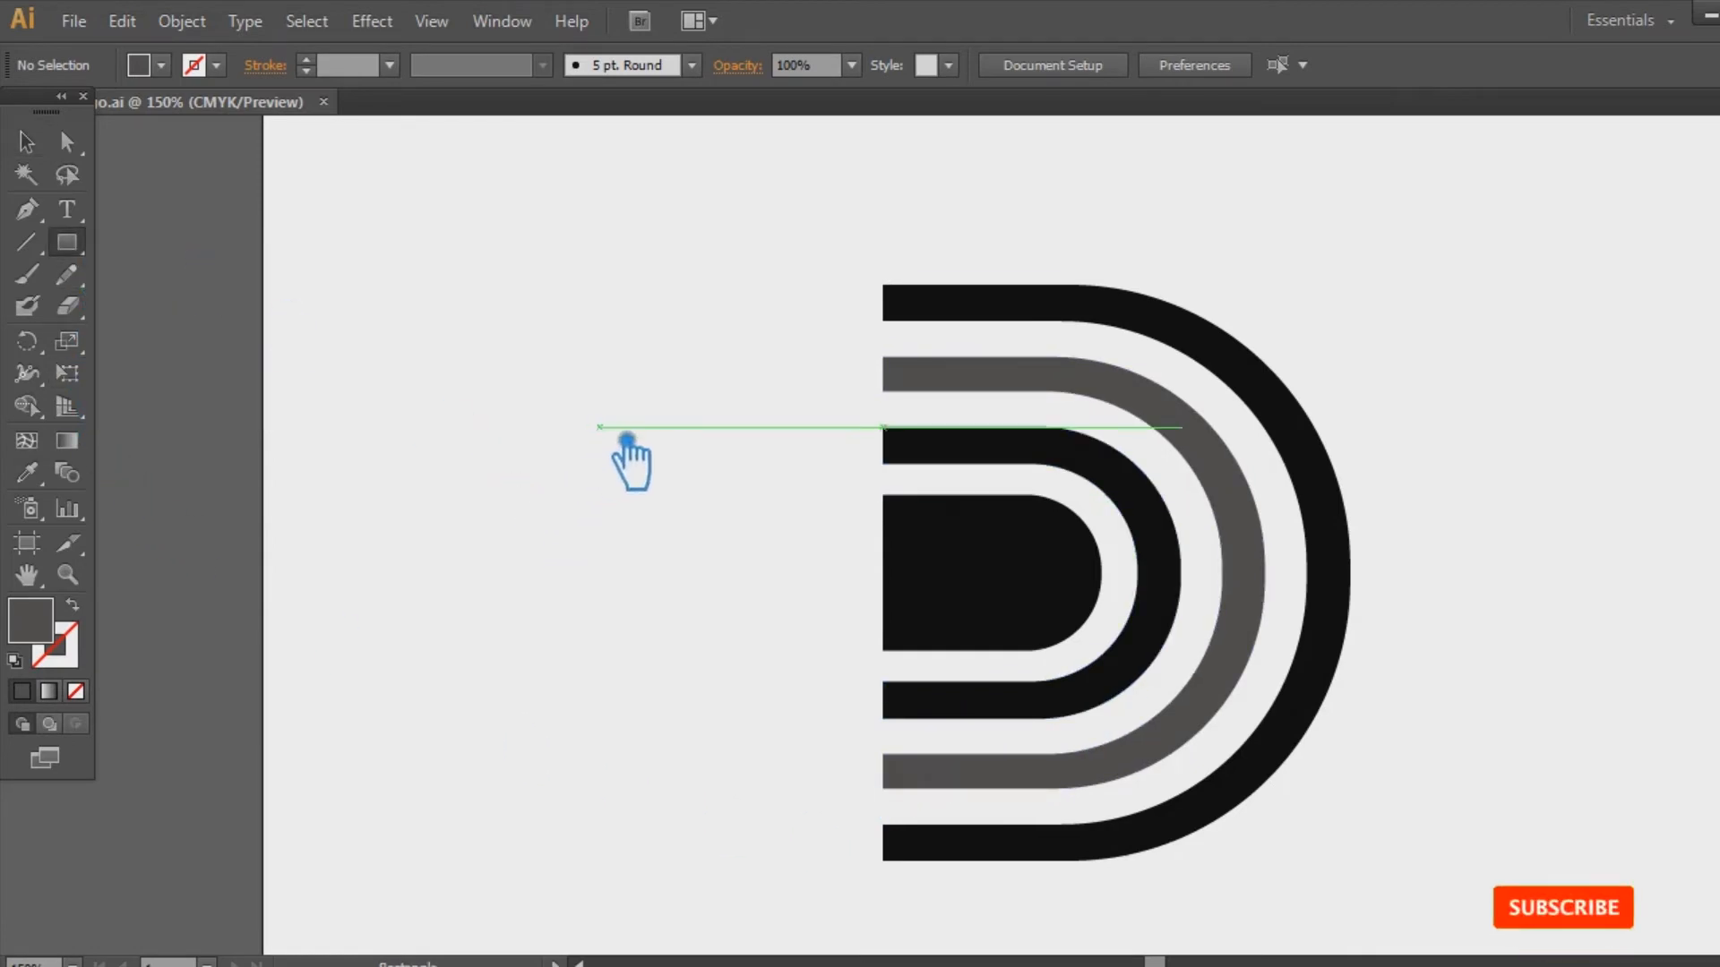
key("ctrl+plus")
key("ctrl+plus")
left_click_drag(663, 203, 763, 594)
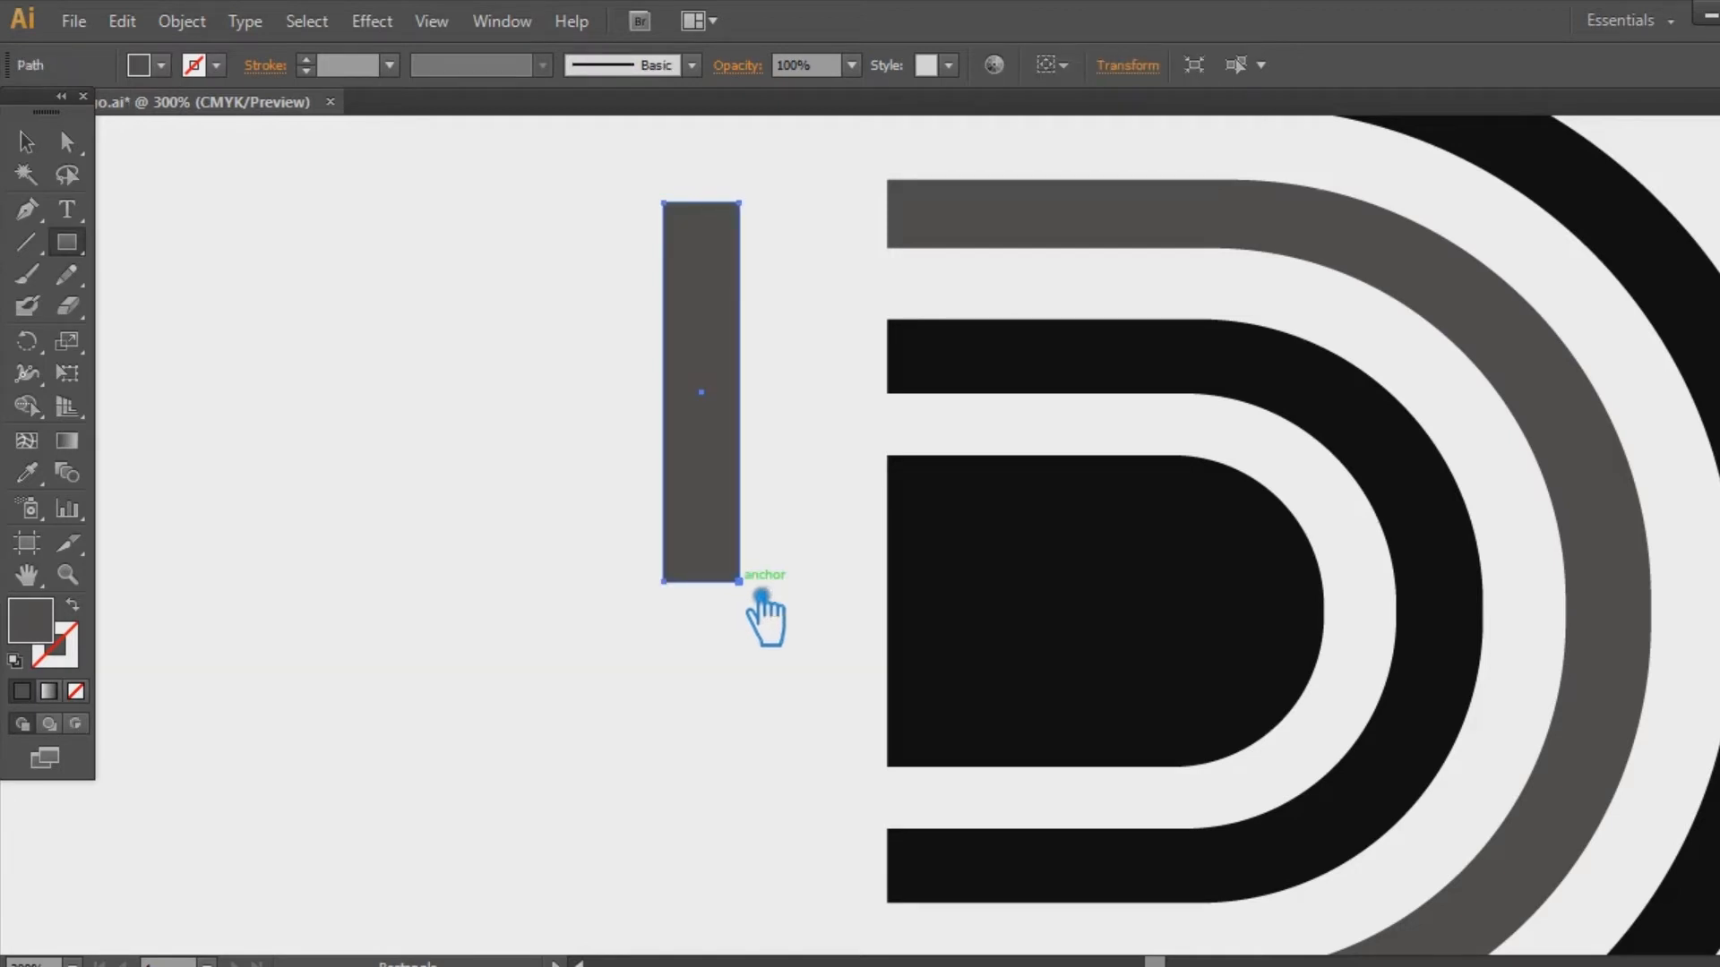
left_click(25, 141)
left_click(344, 393)
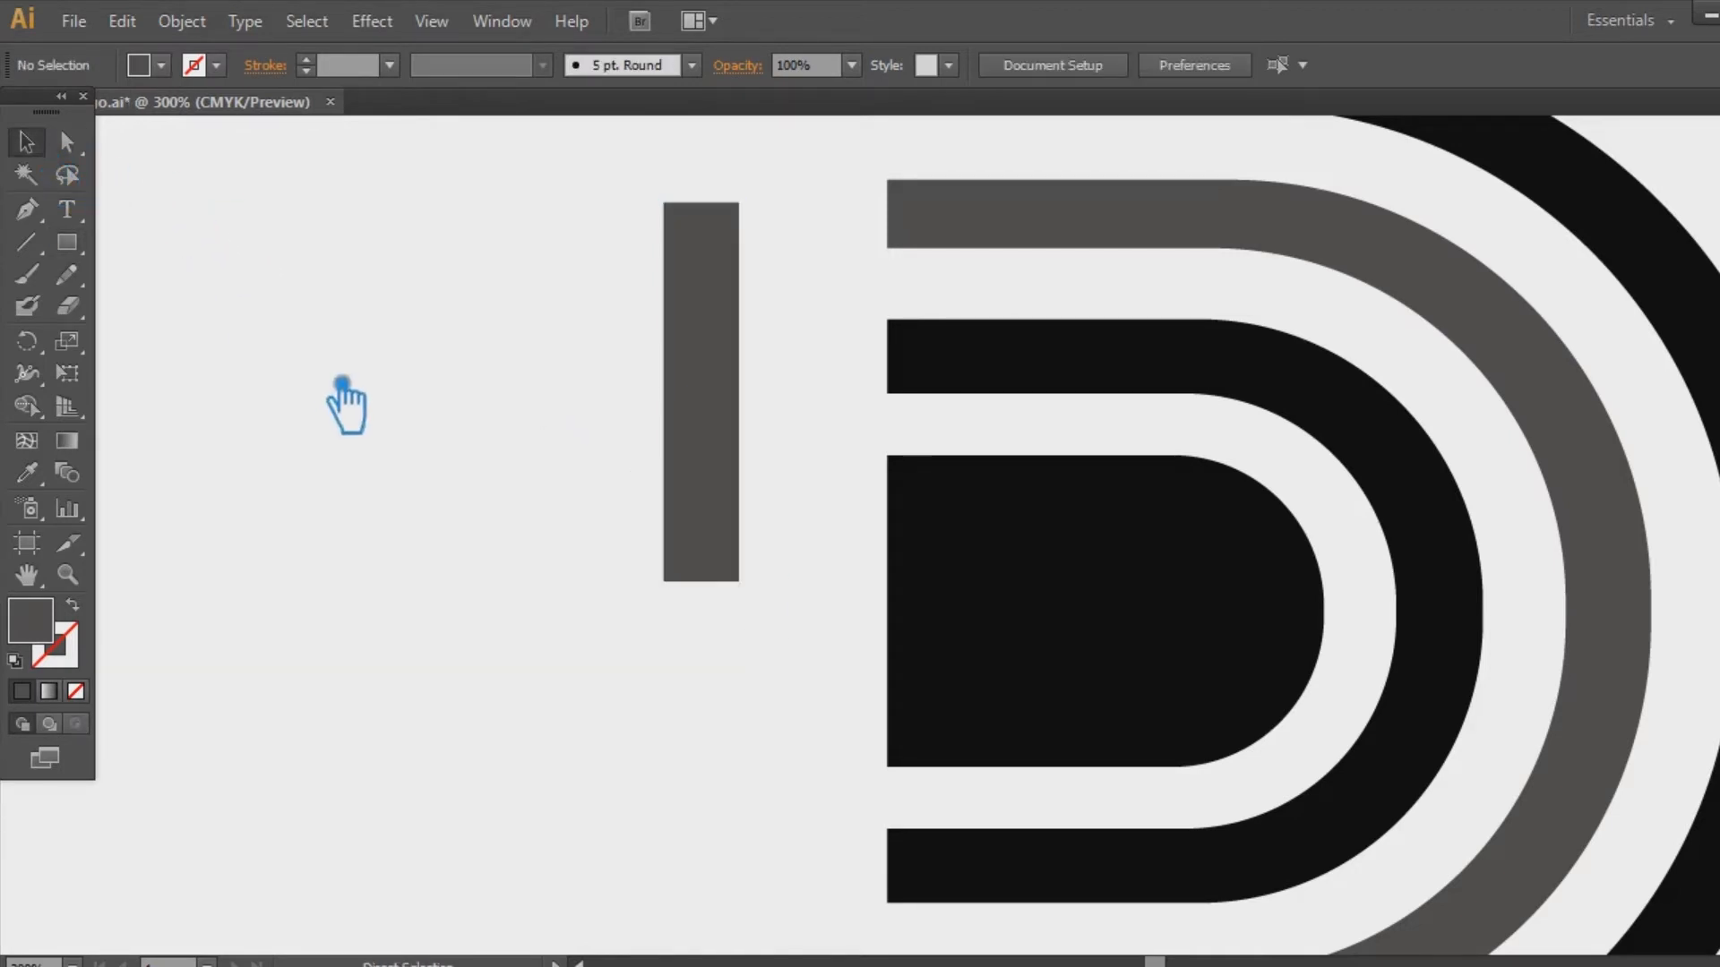
Align the gray bar with the D's top-left corner and stretch it down to the D's full height
key("ctrl+0")
key("ctrl+1")
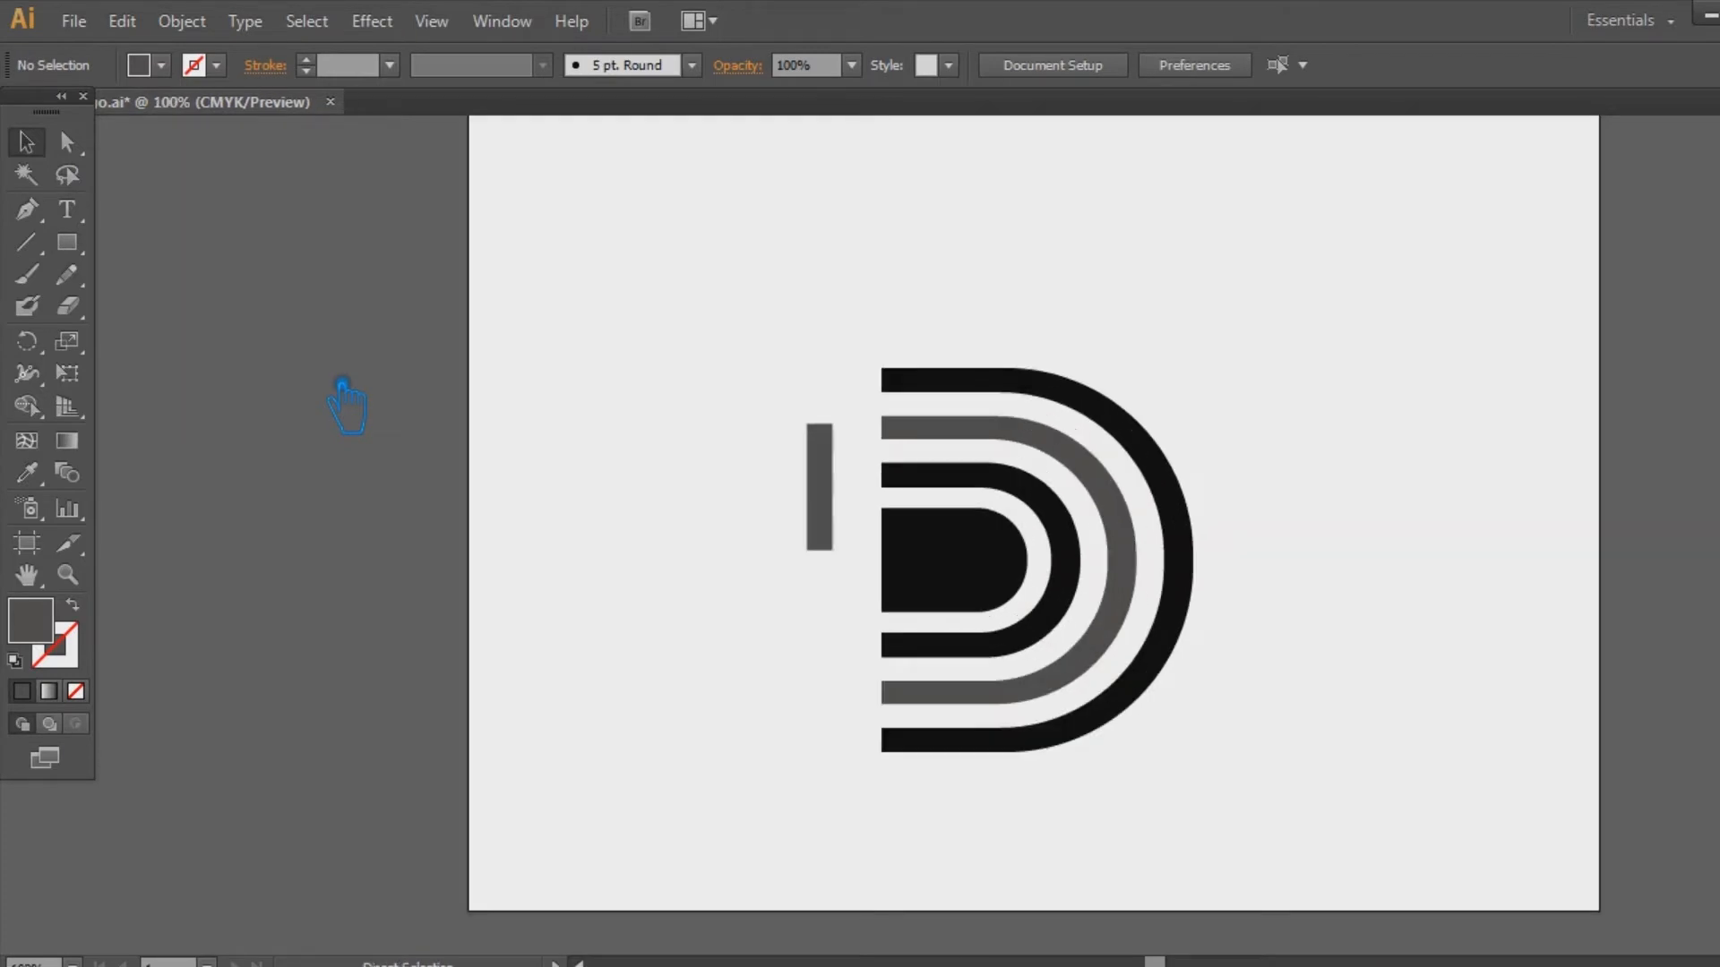
key("space")
left_click_drag(602, 537, 427, 529)
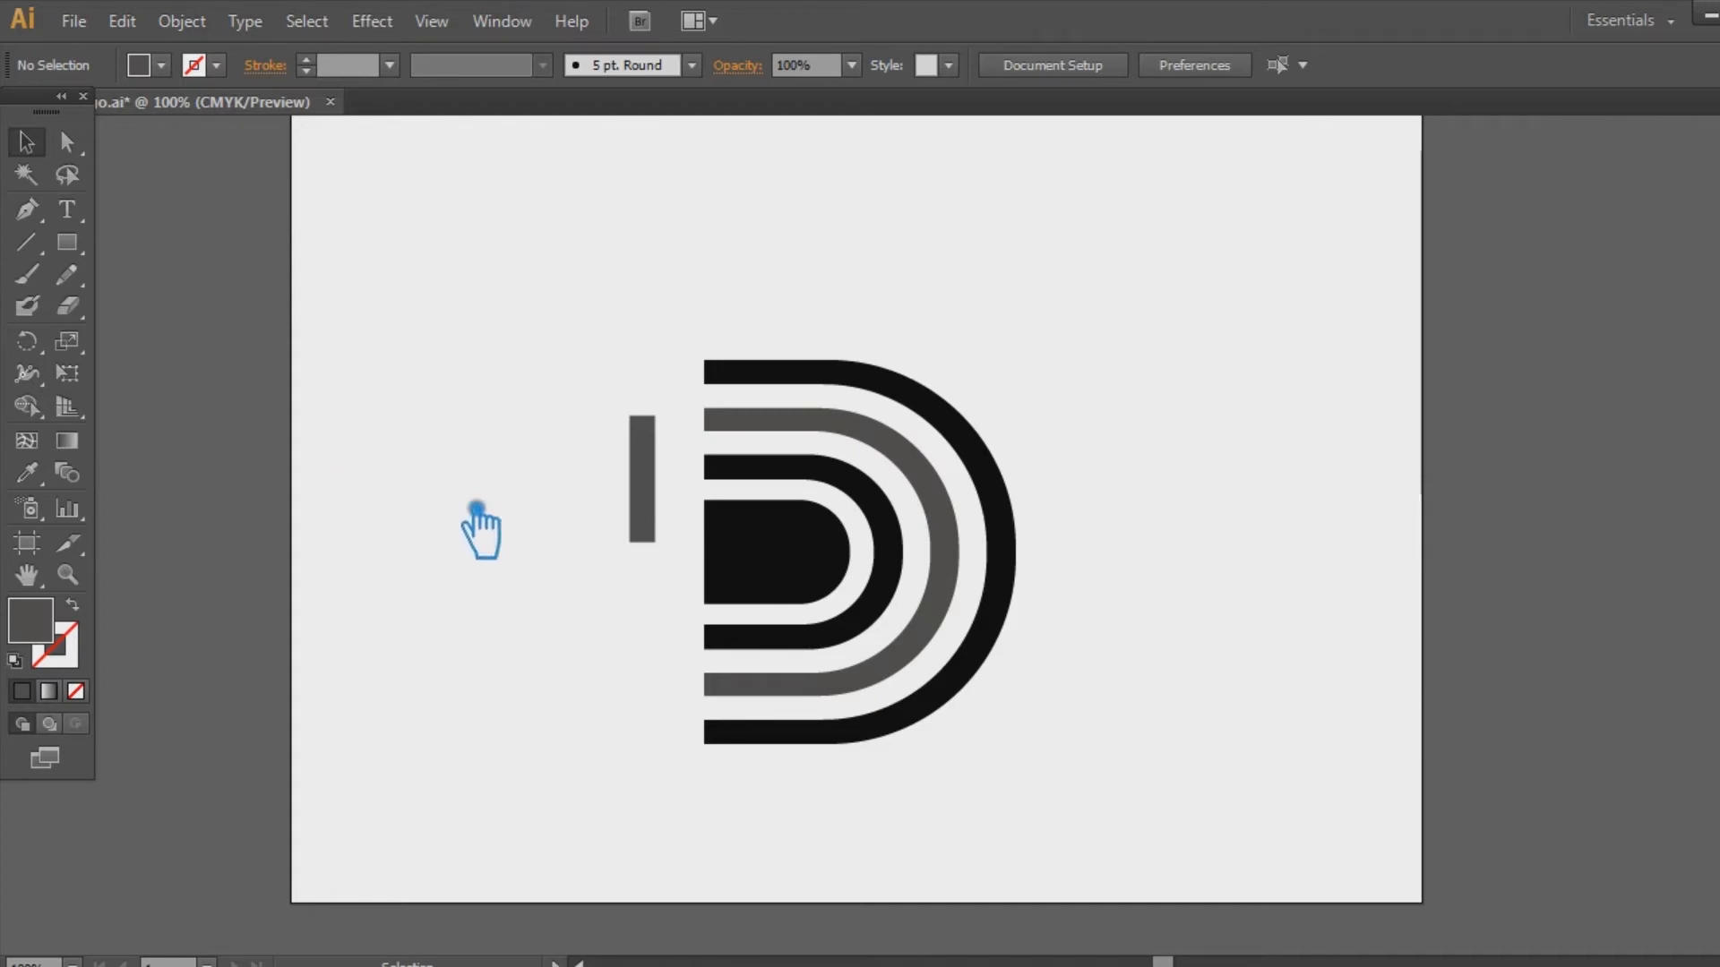
key("ctrl+plus")
left_click_drag(545, 445, 657, 361)
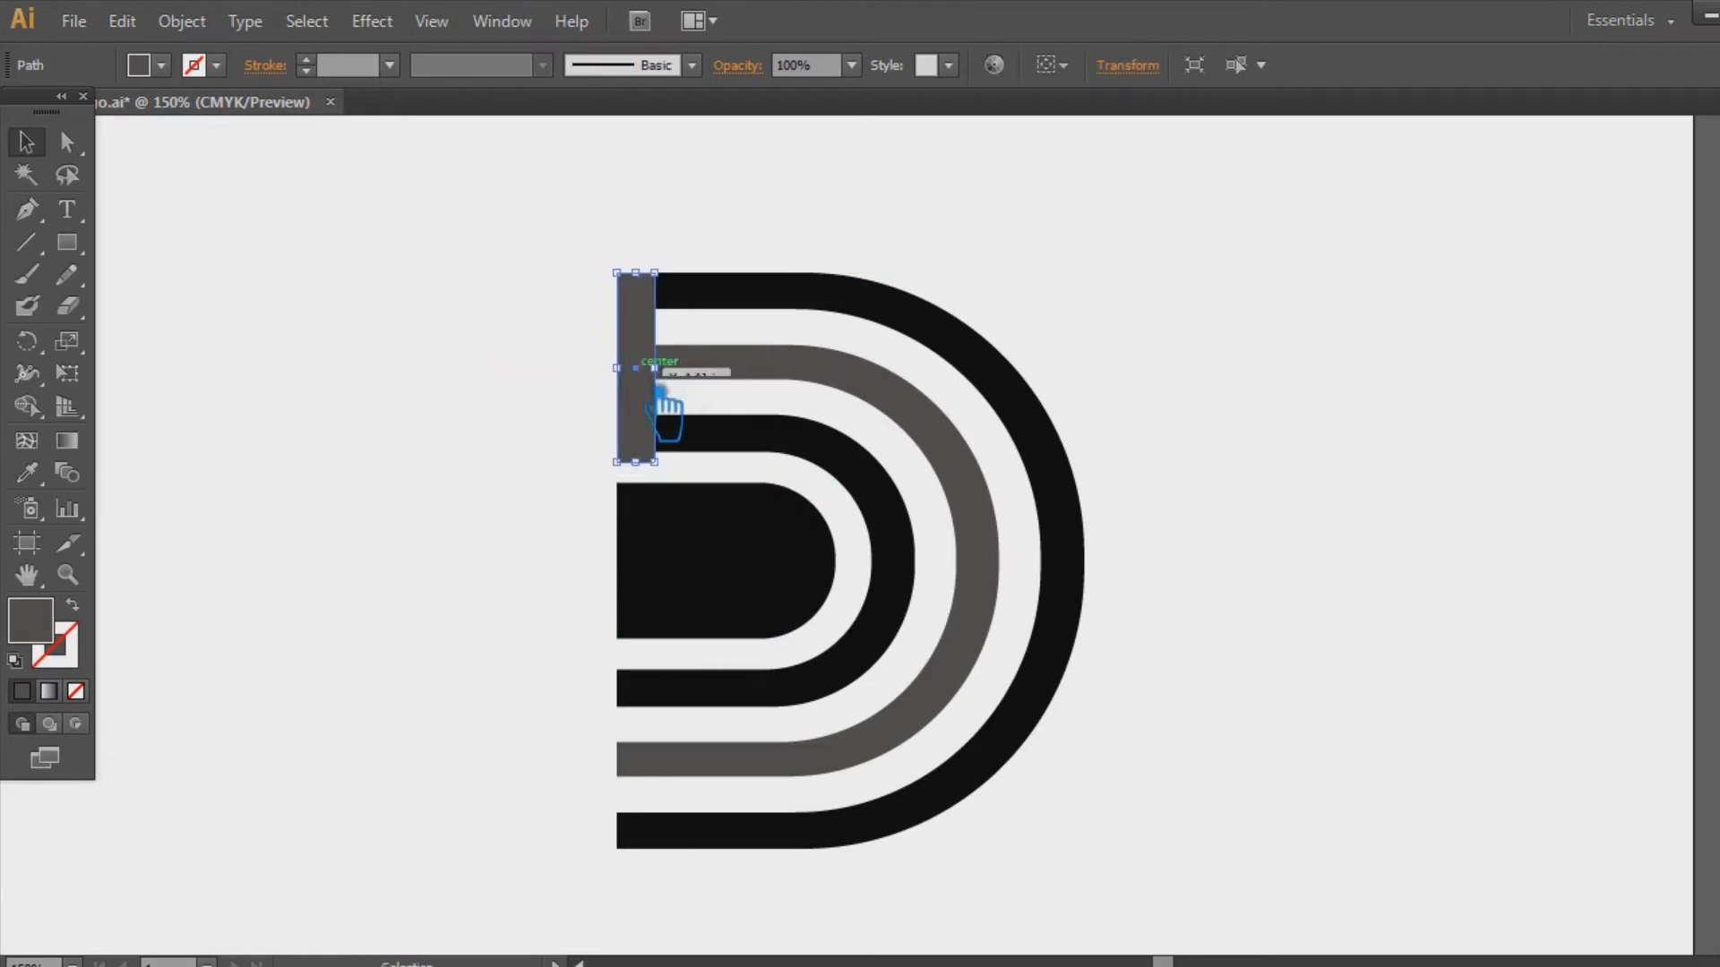
left_click_drag(660, 468, 668, 861)
left_click(1253, 751)
Try to divide the D and the full-height bar with Pathfinder and ungroup the pieces
left_click_drag(1163, 961, 1189, 961)
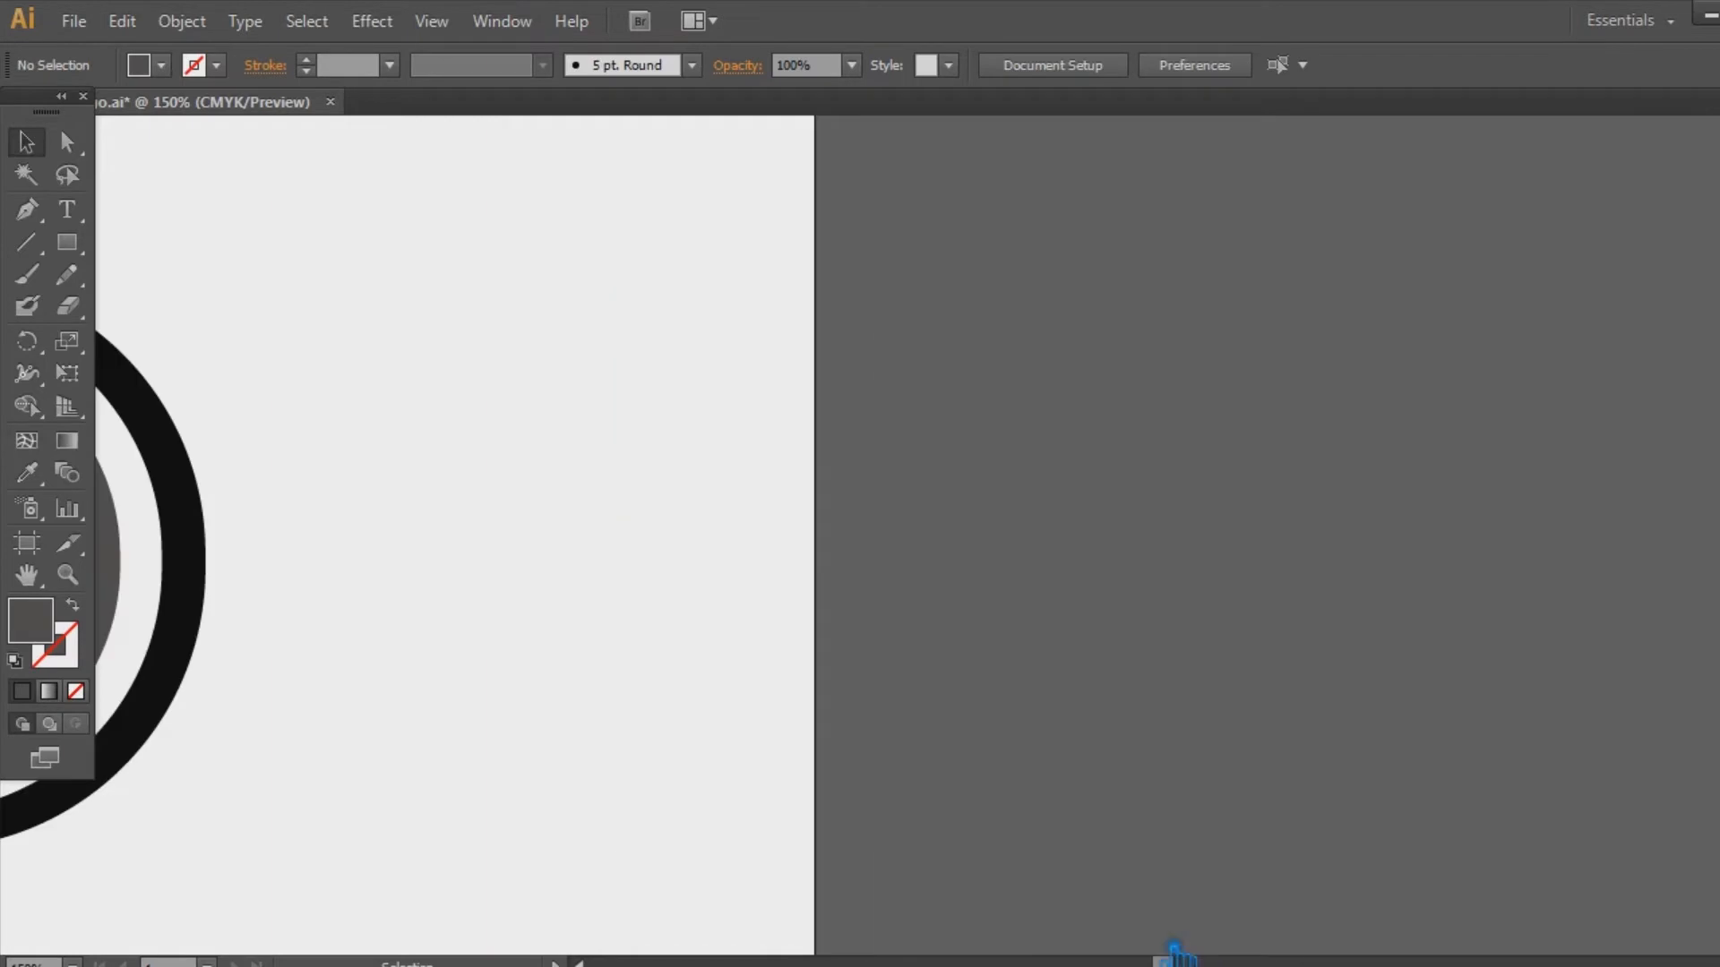
key("space")
left_click_drag(442, 490, 1416, 634)
left_click_drag(1271, 848, 635, 191)
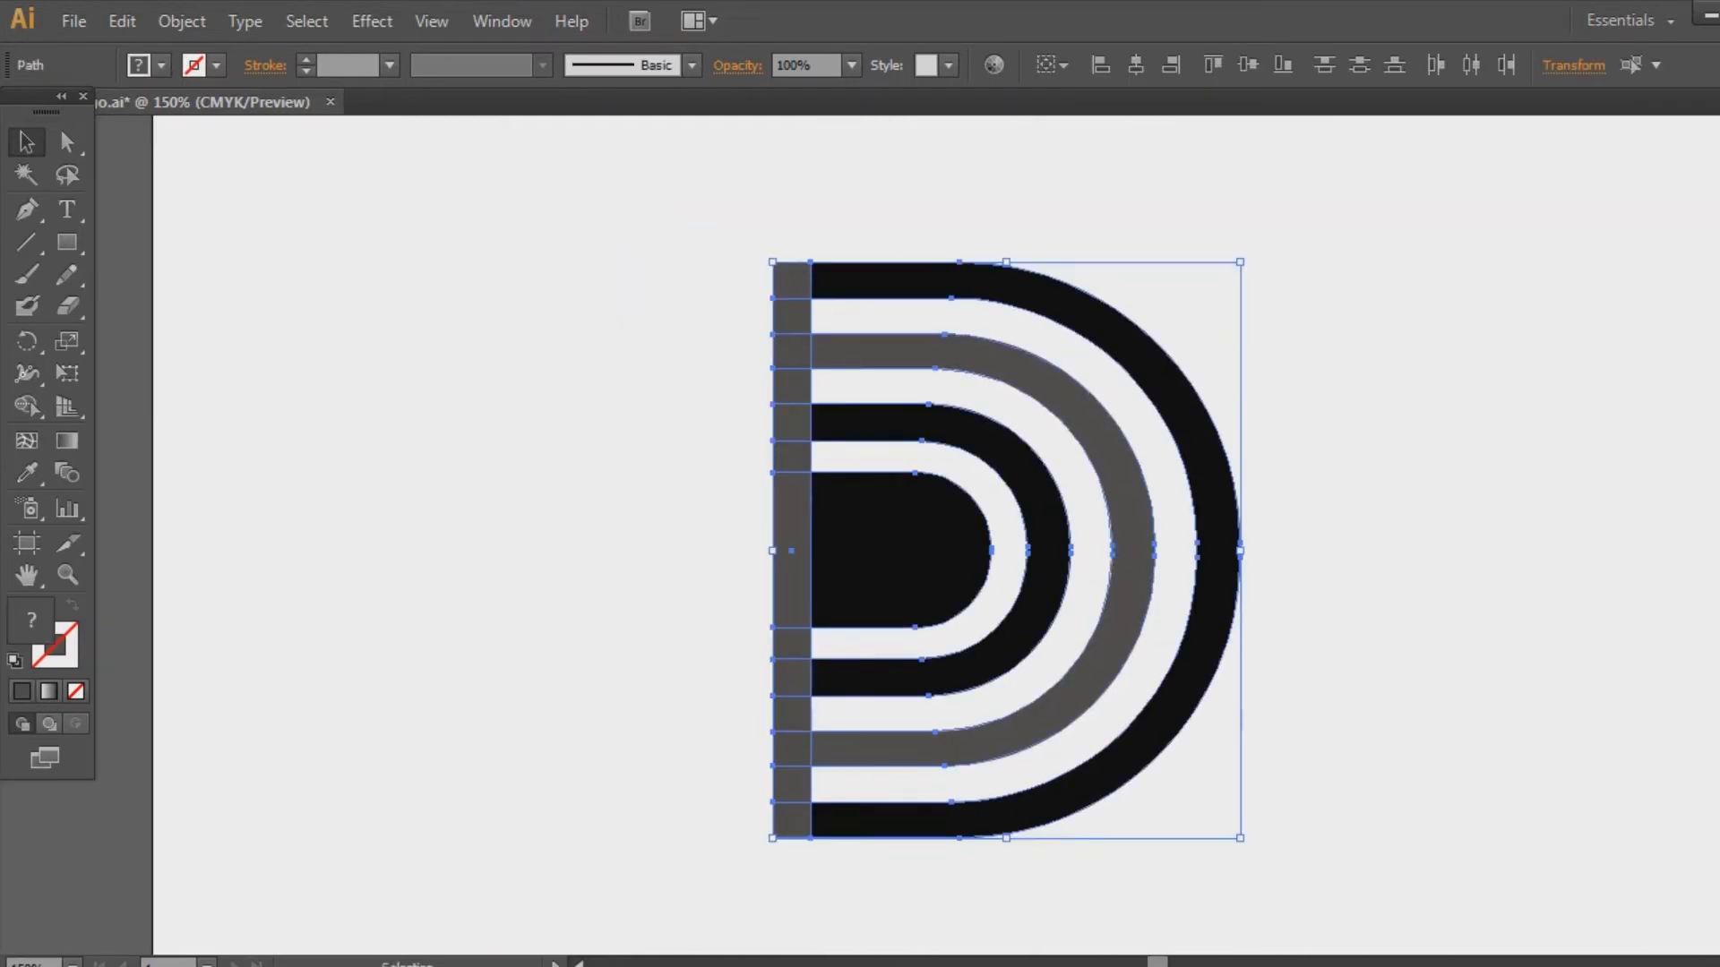
key("ctrl+shift+F9")
left_click(1499, 820)
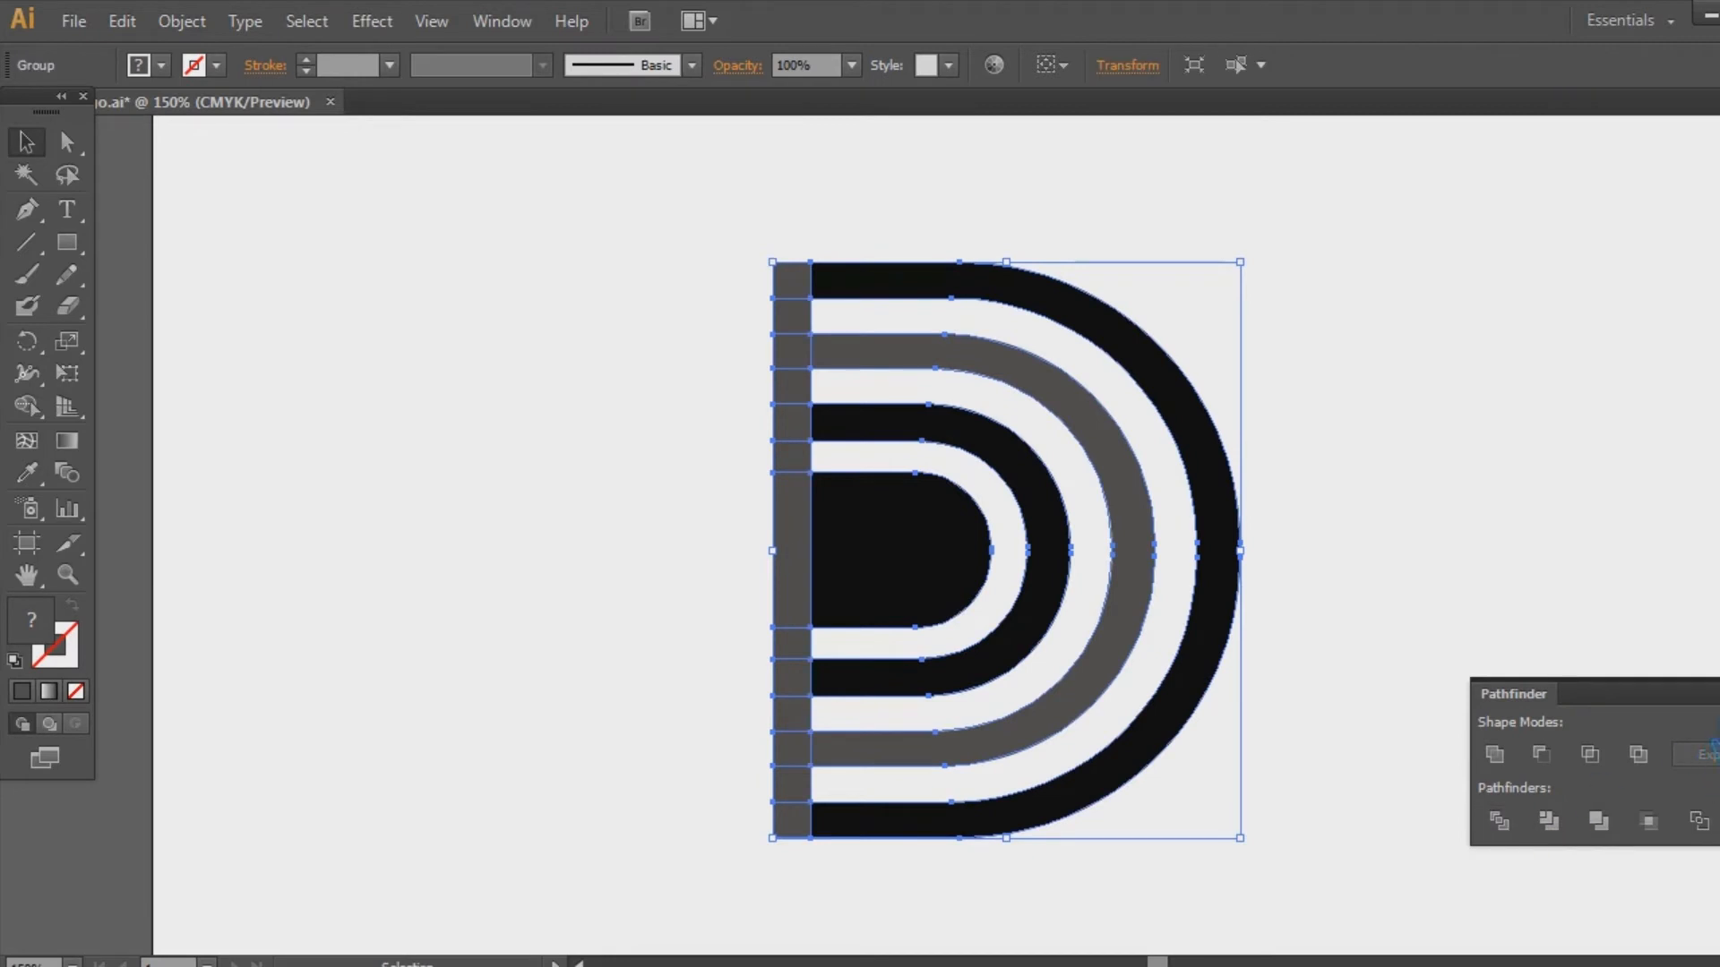
left_click(1719, 684)
left_click(1448, 595)
left_click(814, 467)
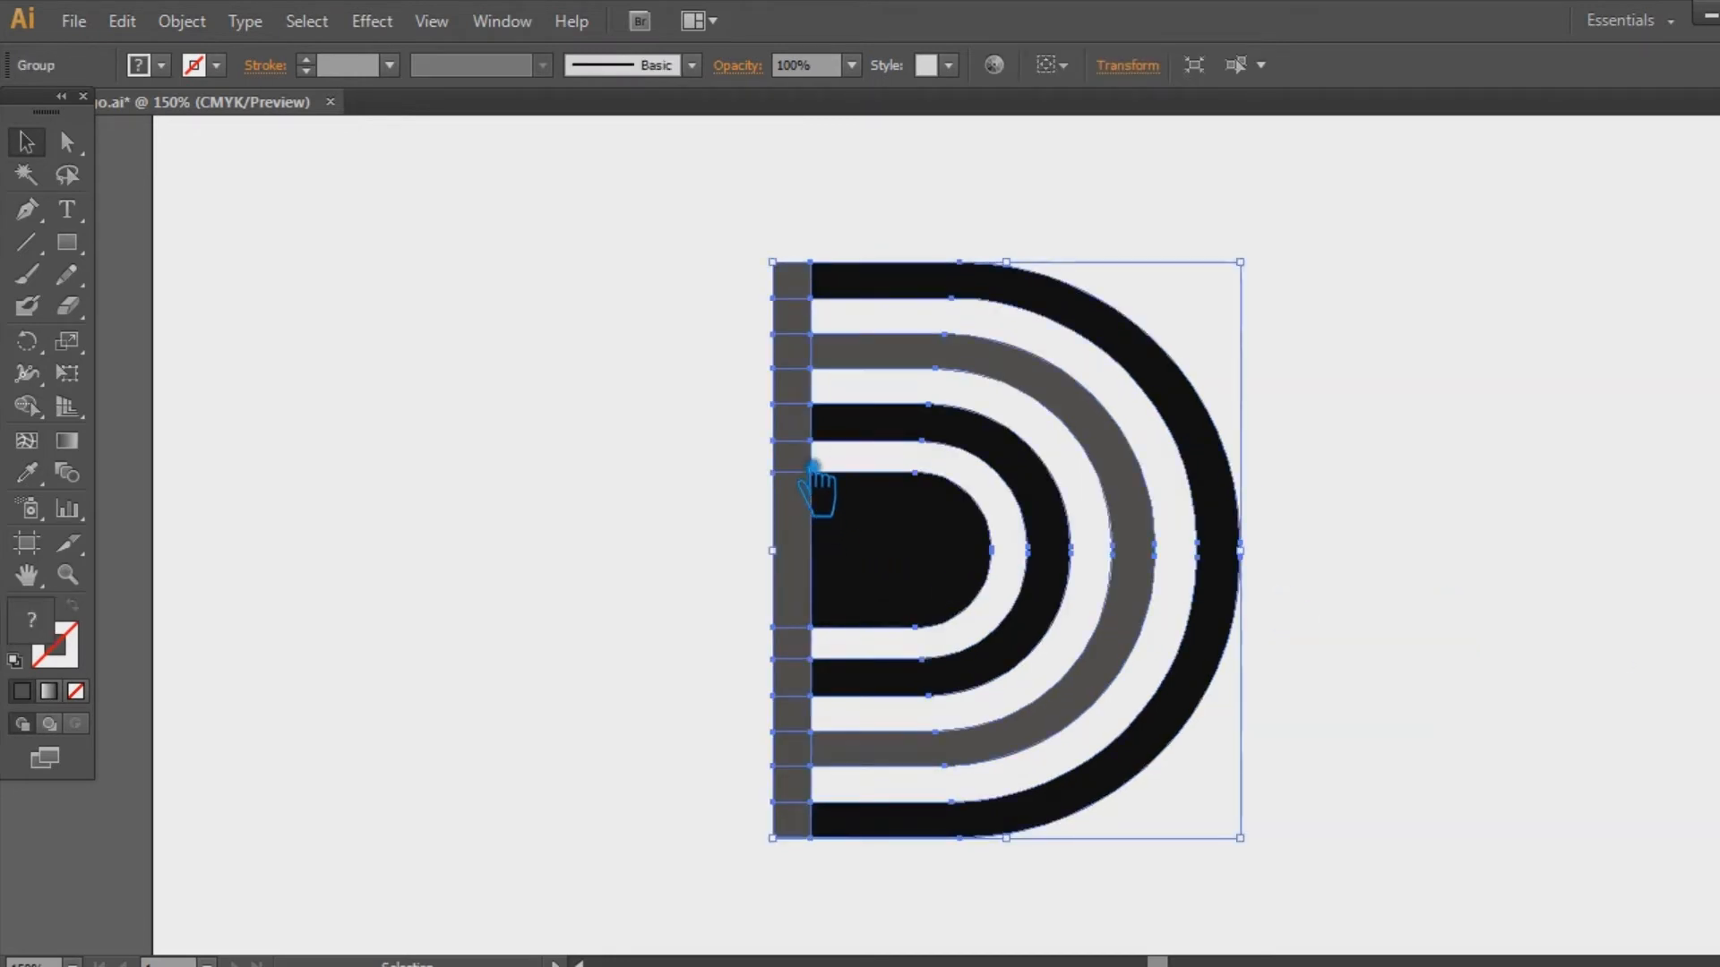
right_click(814, 467)
left_click(865, 606)
left_click(811, 464)
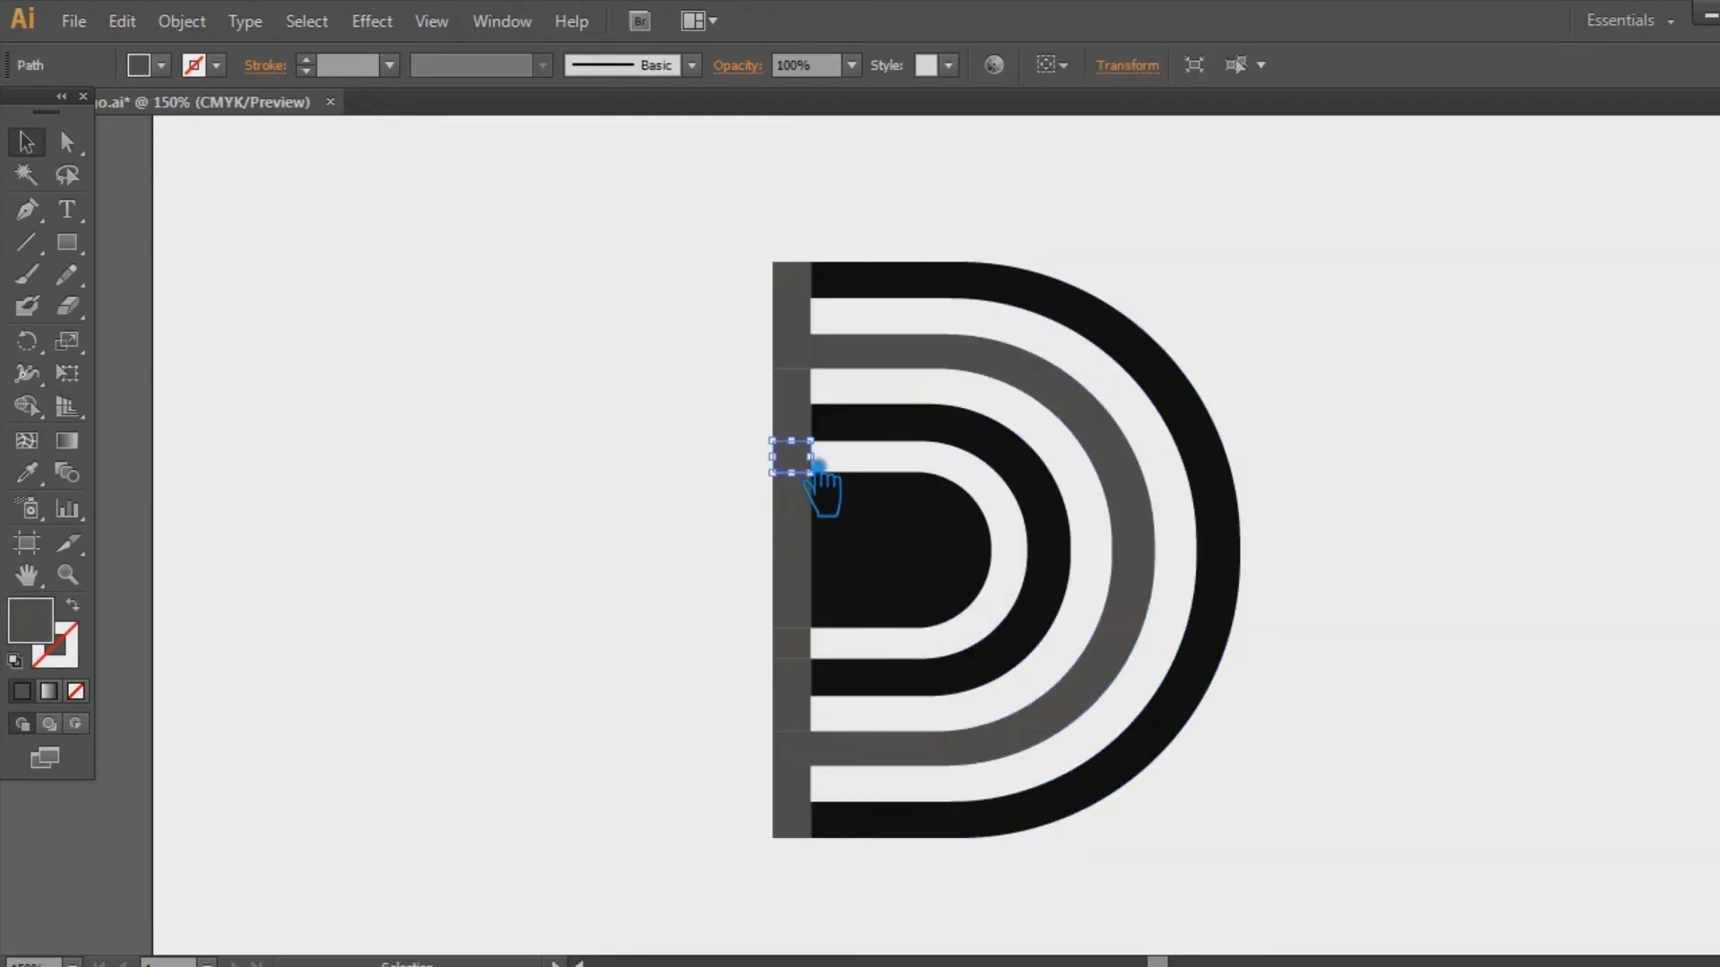
left_click(697, 578)
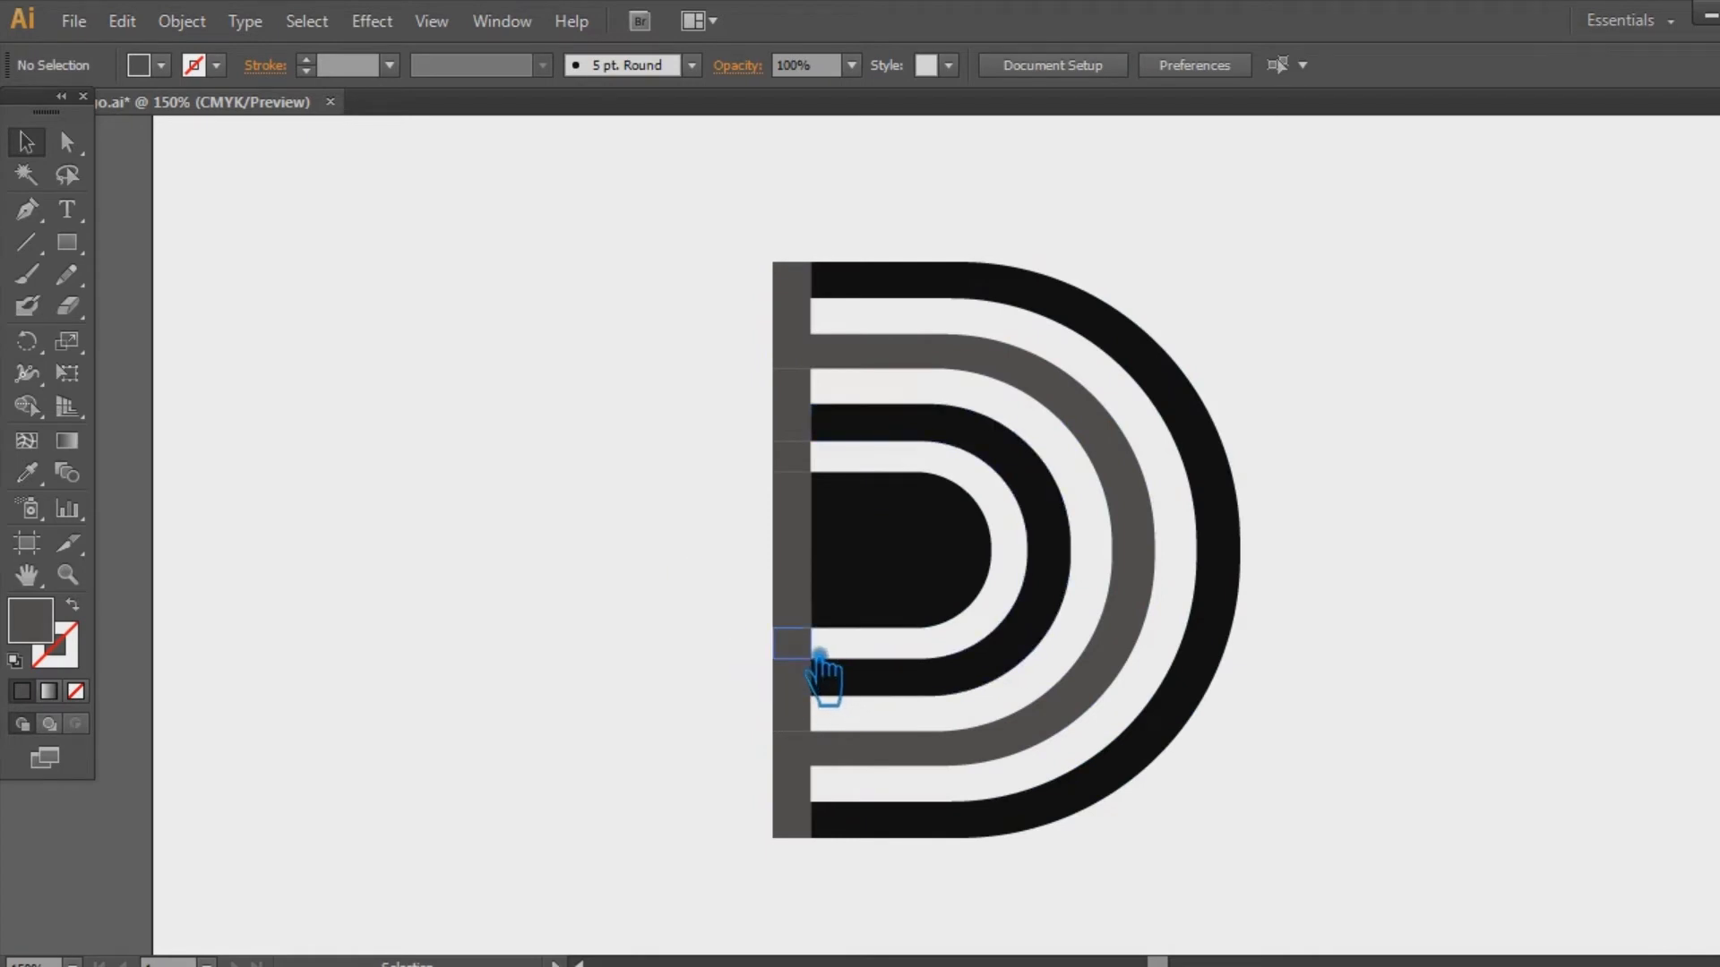
Undo the ungrouping and division of the D, keeping the bar at full height
key("ctrl+a")
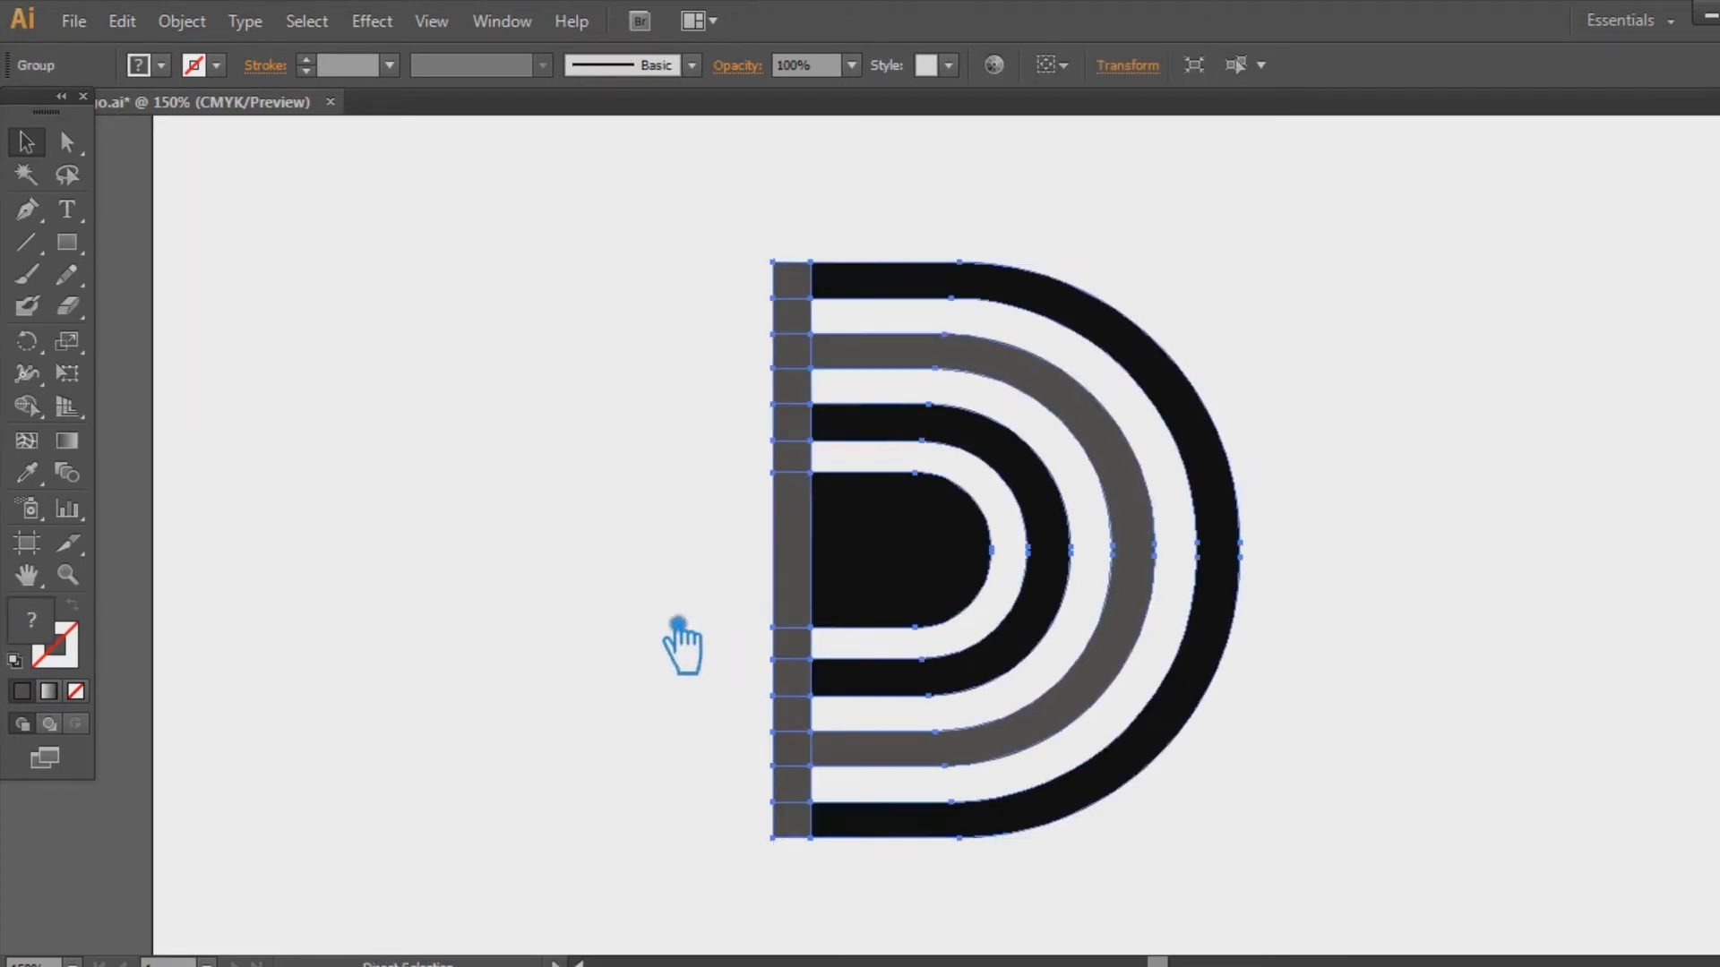
key("ctrl+z")
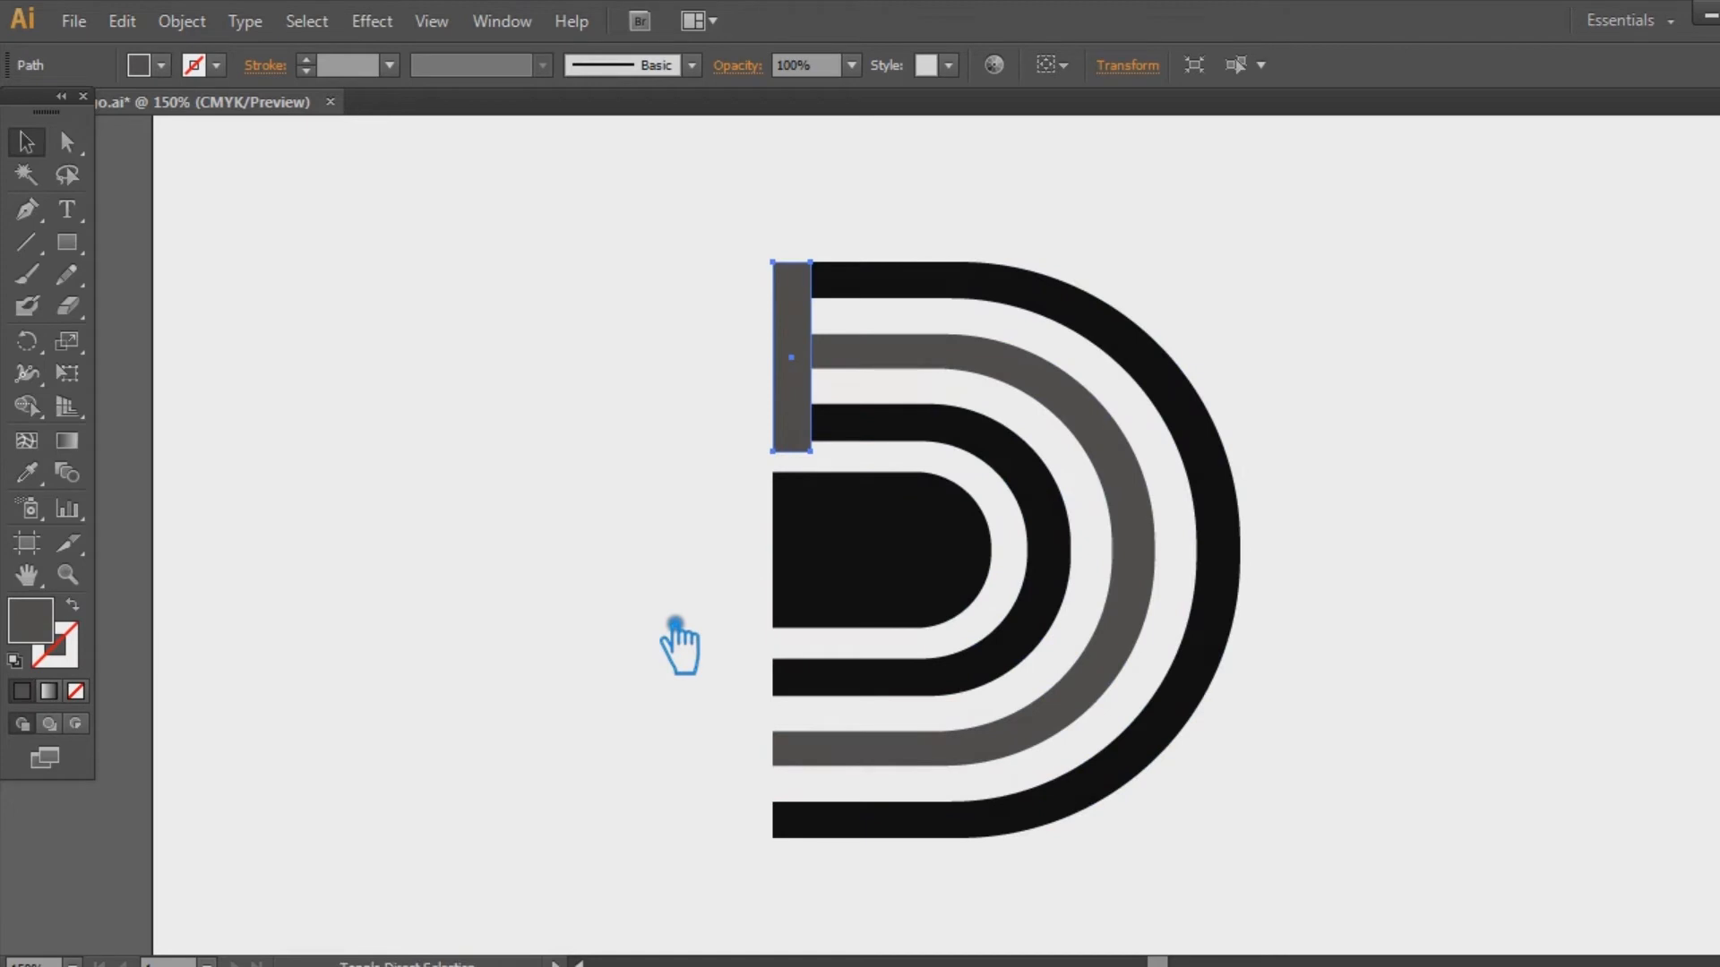
key("ctrl+shift+z")
left_click(645, 626)
Lengthen the gray bar slightly beyond the D's top and bottom, and place a copy directly against its right side
left_click(809, 419)
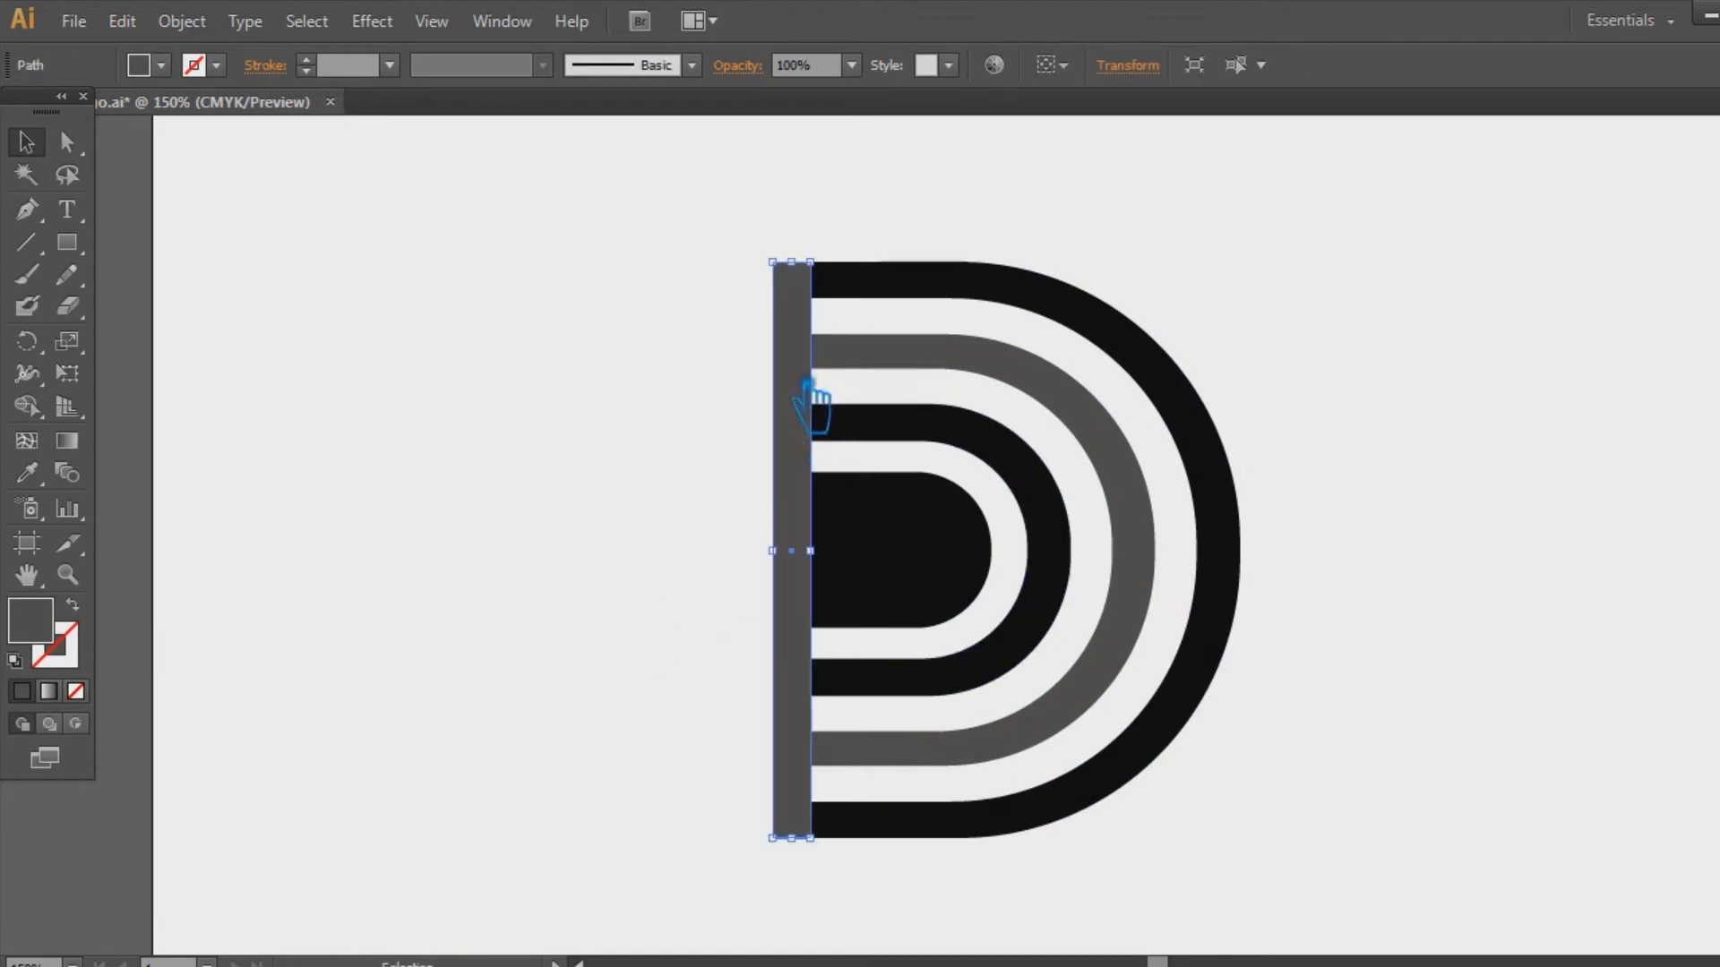
left_click_drag(815, 265, 813, 235)
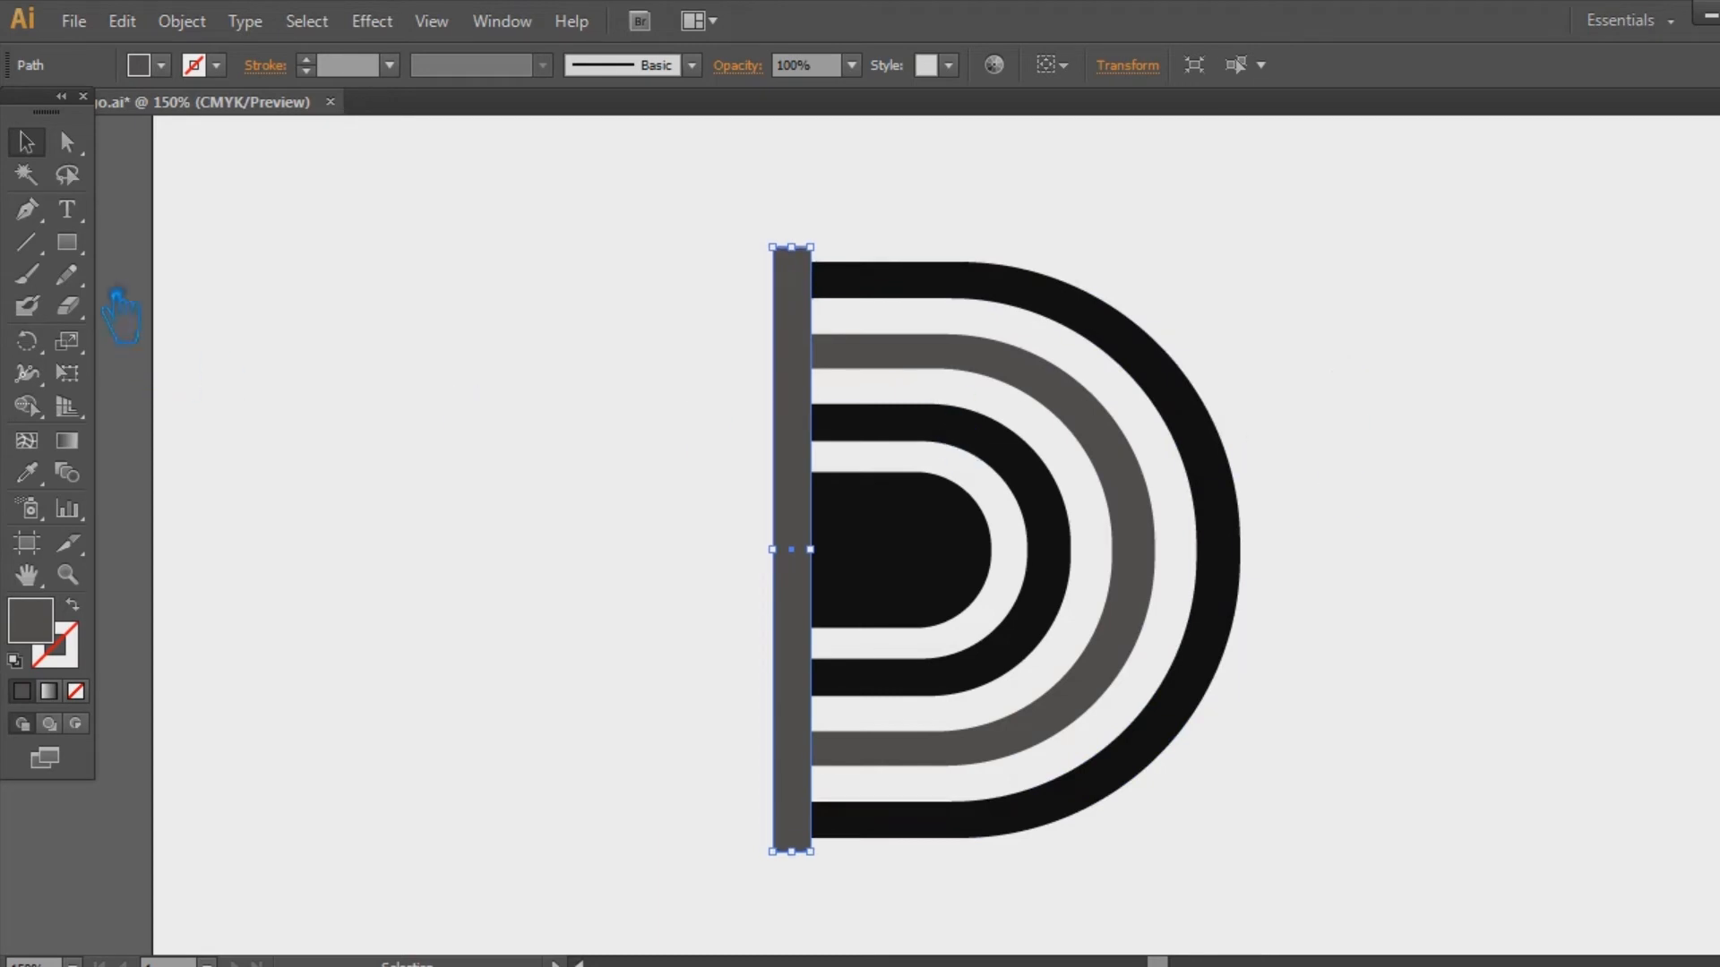
left_click(67, 142)
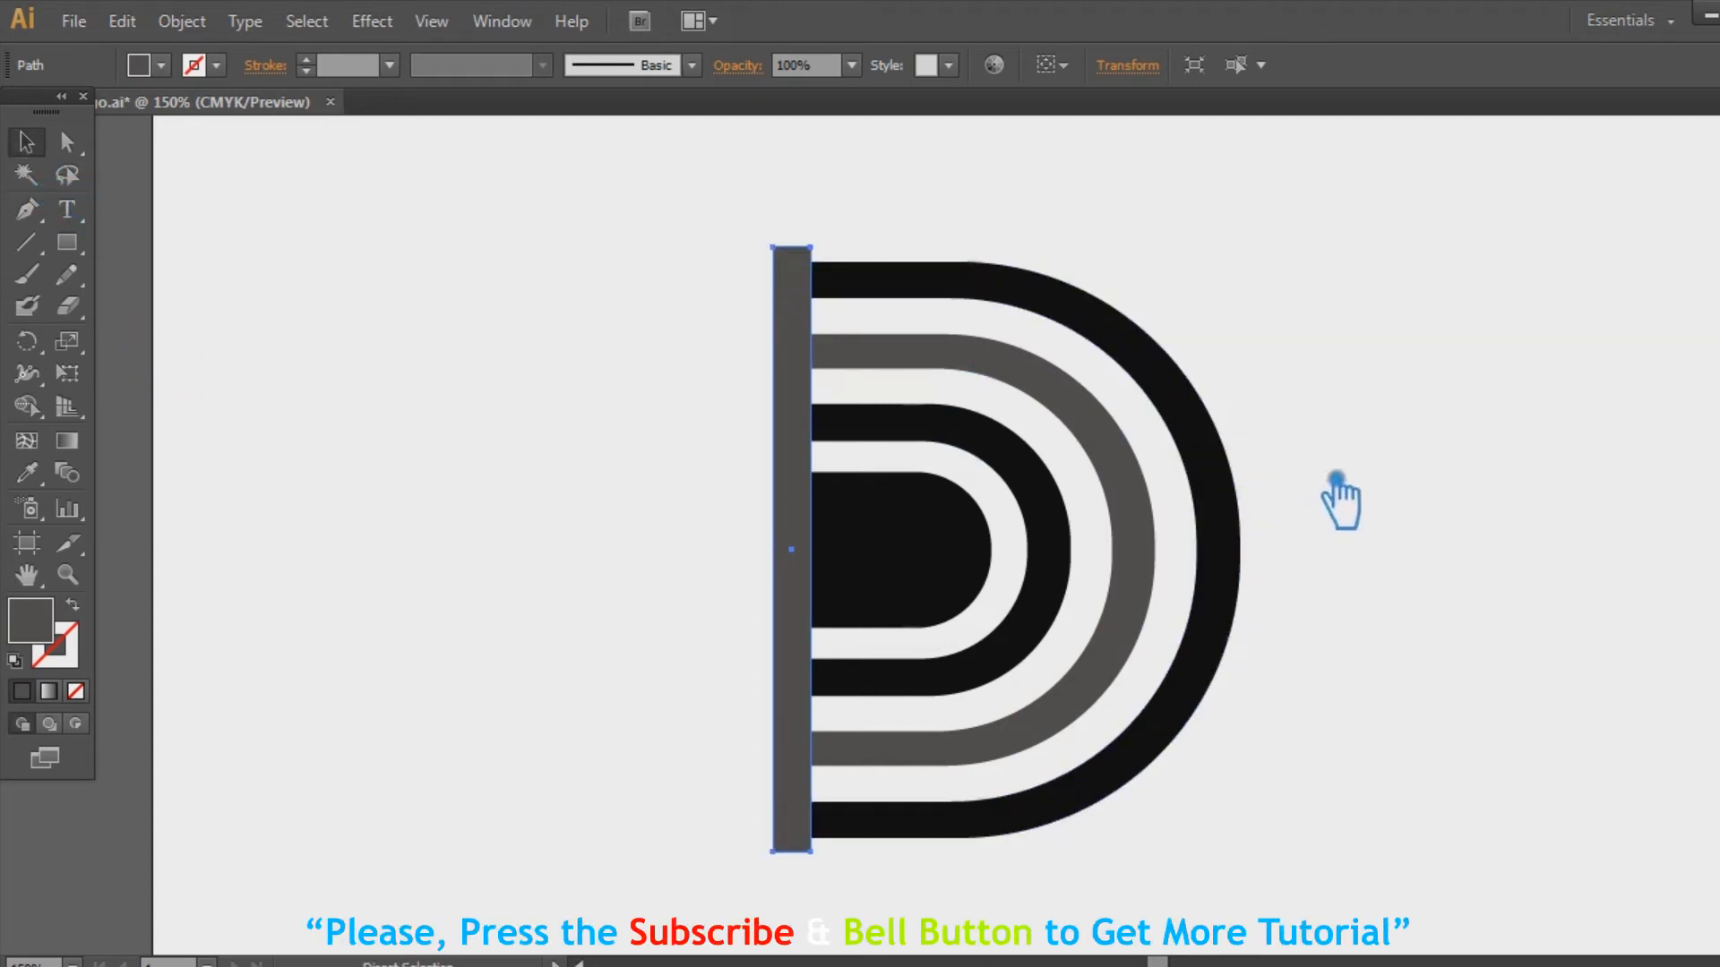
left_click(1299, 453)
left_click_drag(797, 488, 833, 489)
left_click(632, 296)
Divide the D and both vertical bars with Pathfinder and ungroup the resulting pieces
left_click_drag(645, 194, 1439, 895)
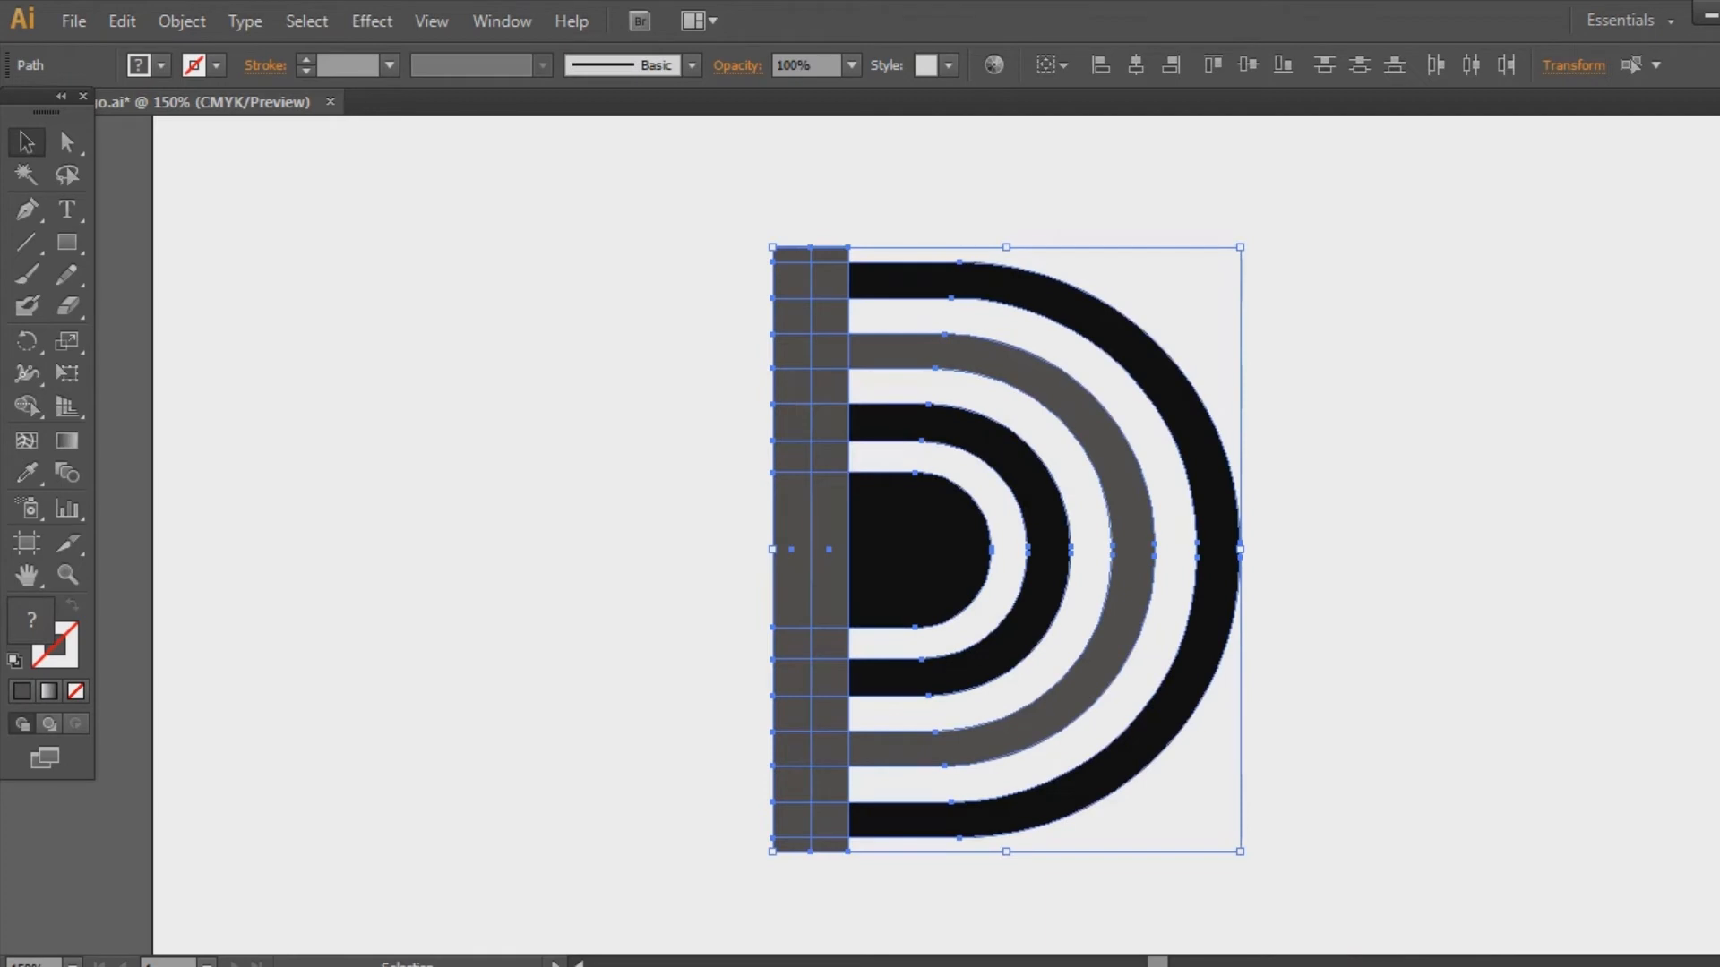
key("ctrl+shift+F9")
left_click(1498, 819)
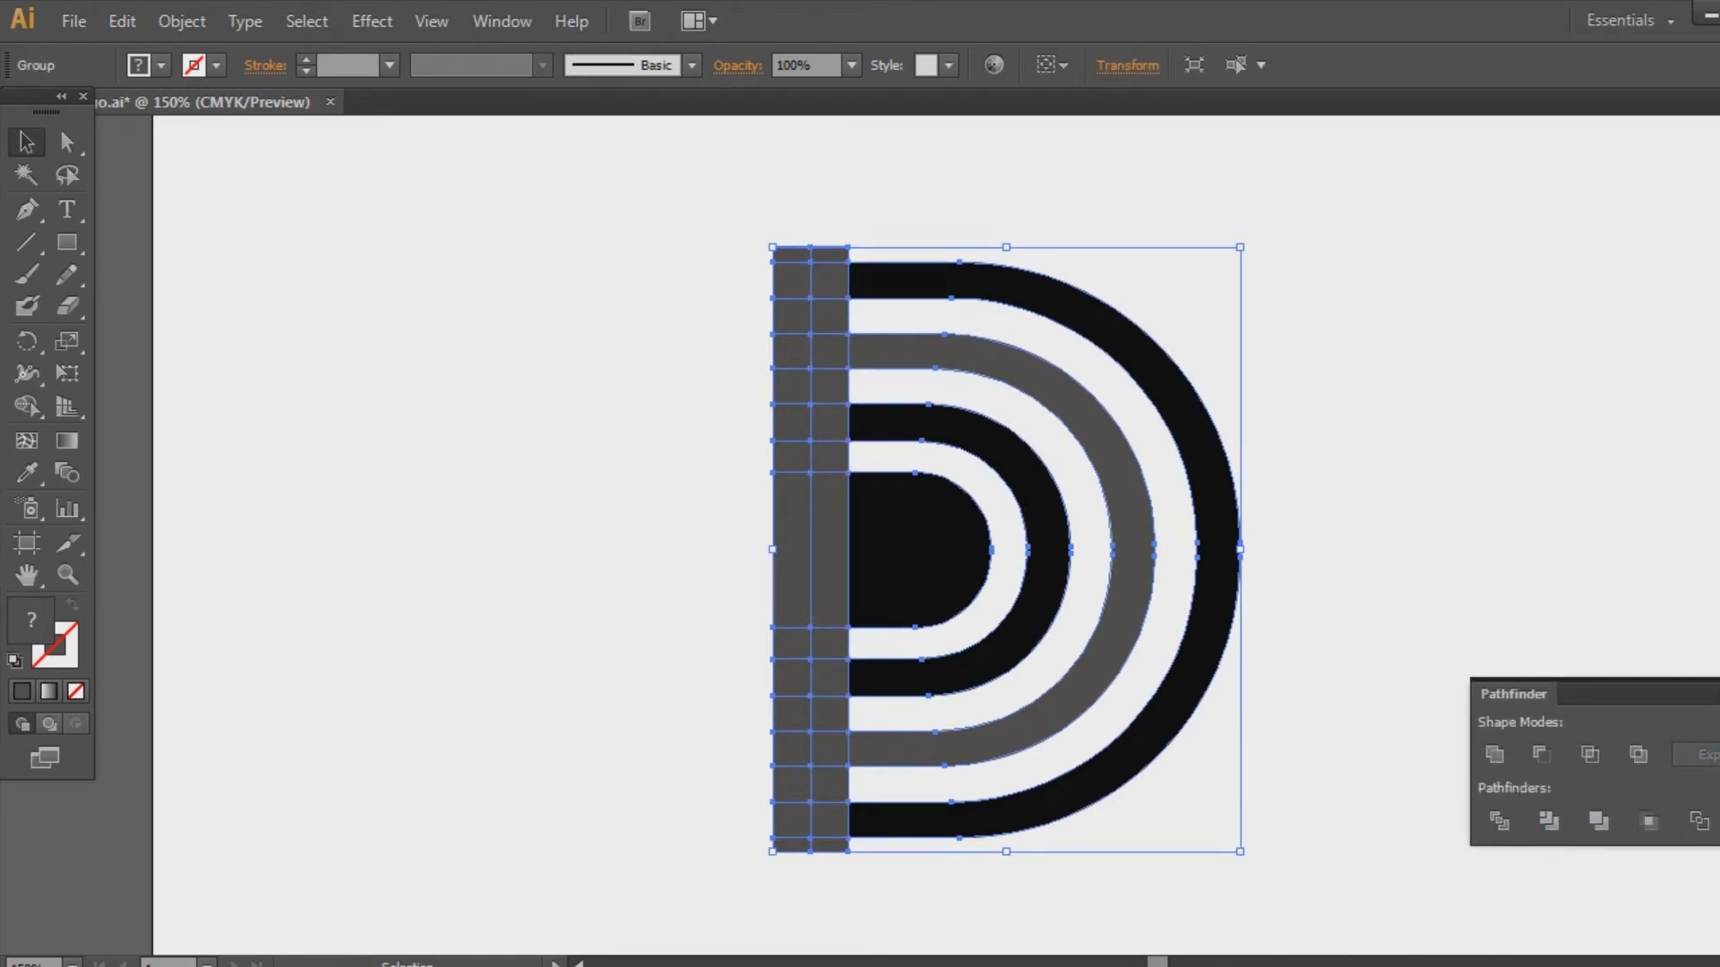
key("ctrl+shift+F9")
left_click(1696, 660)
right_click(781, 532)
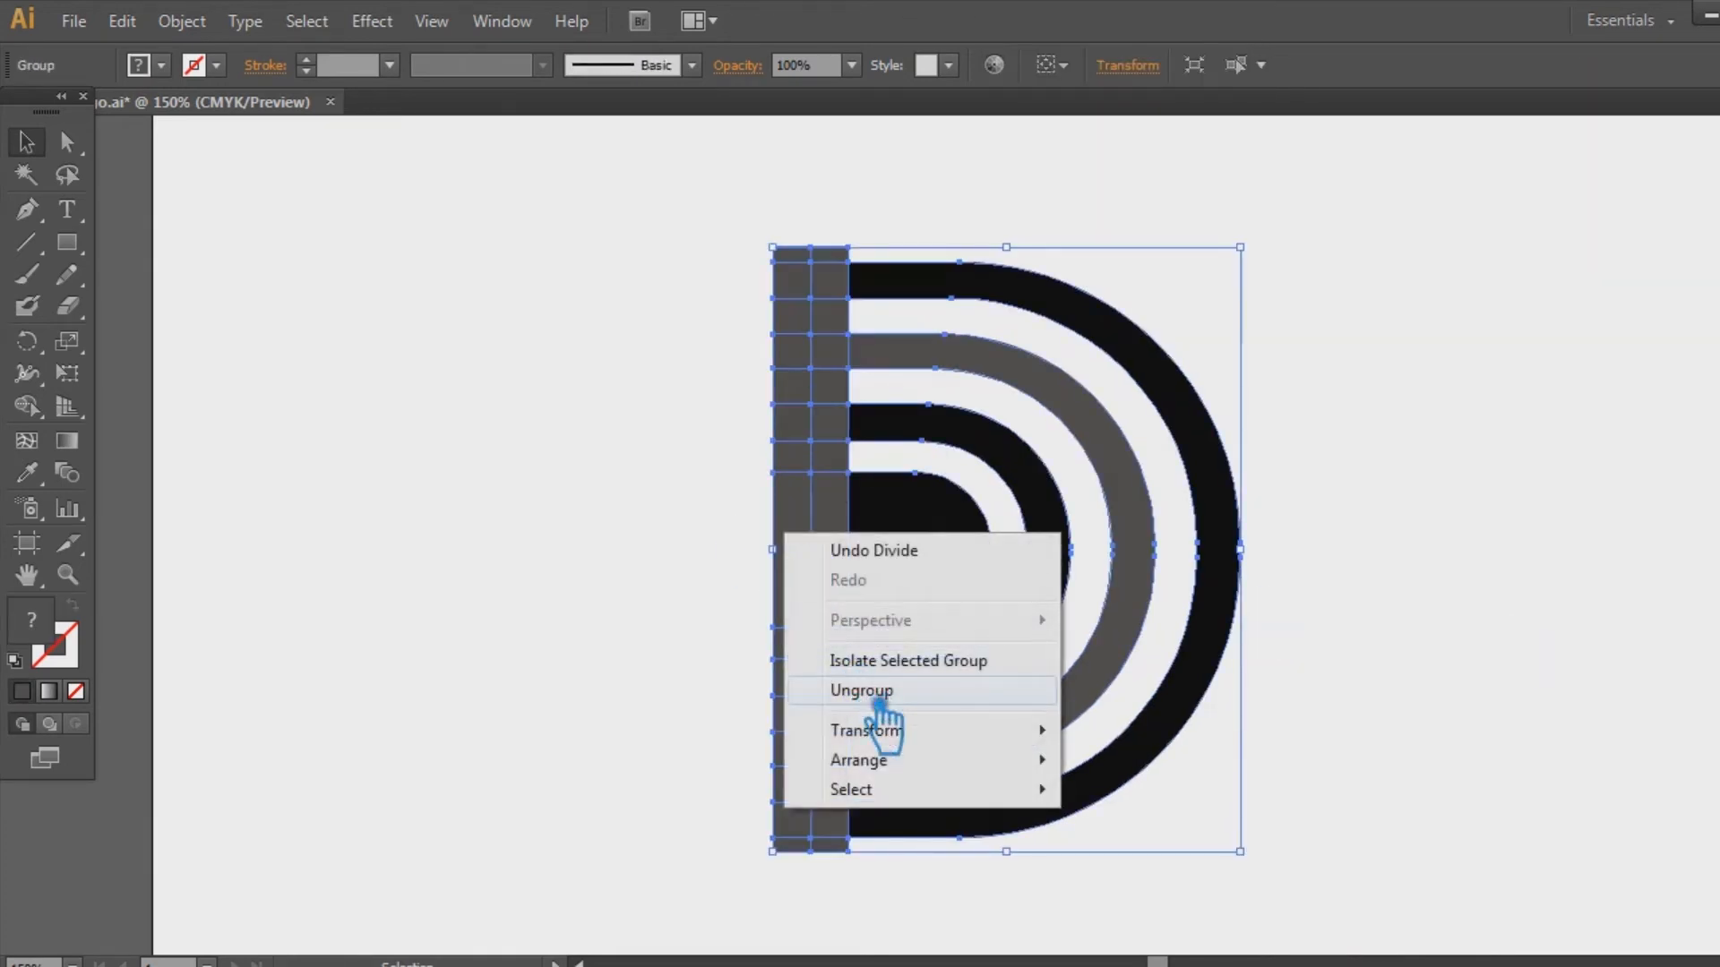
left_click(869, 693)
Delete the left bar's pieces from the middle section up to the top, plus the right bar's piece protruding above the D
left_click(766, 562)
left_click(809, 549)
key("Delete")
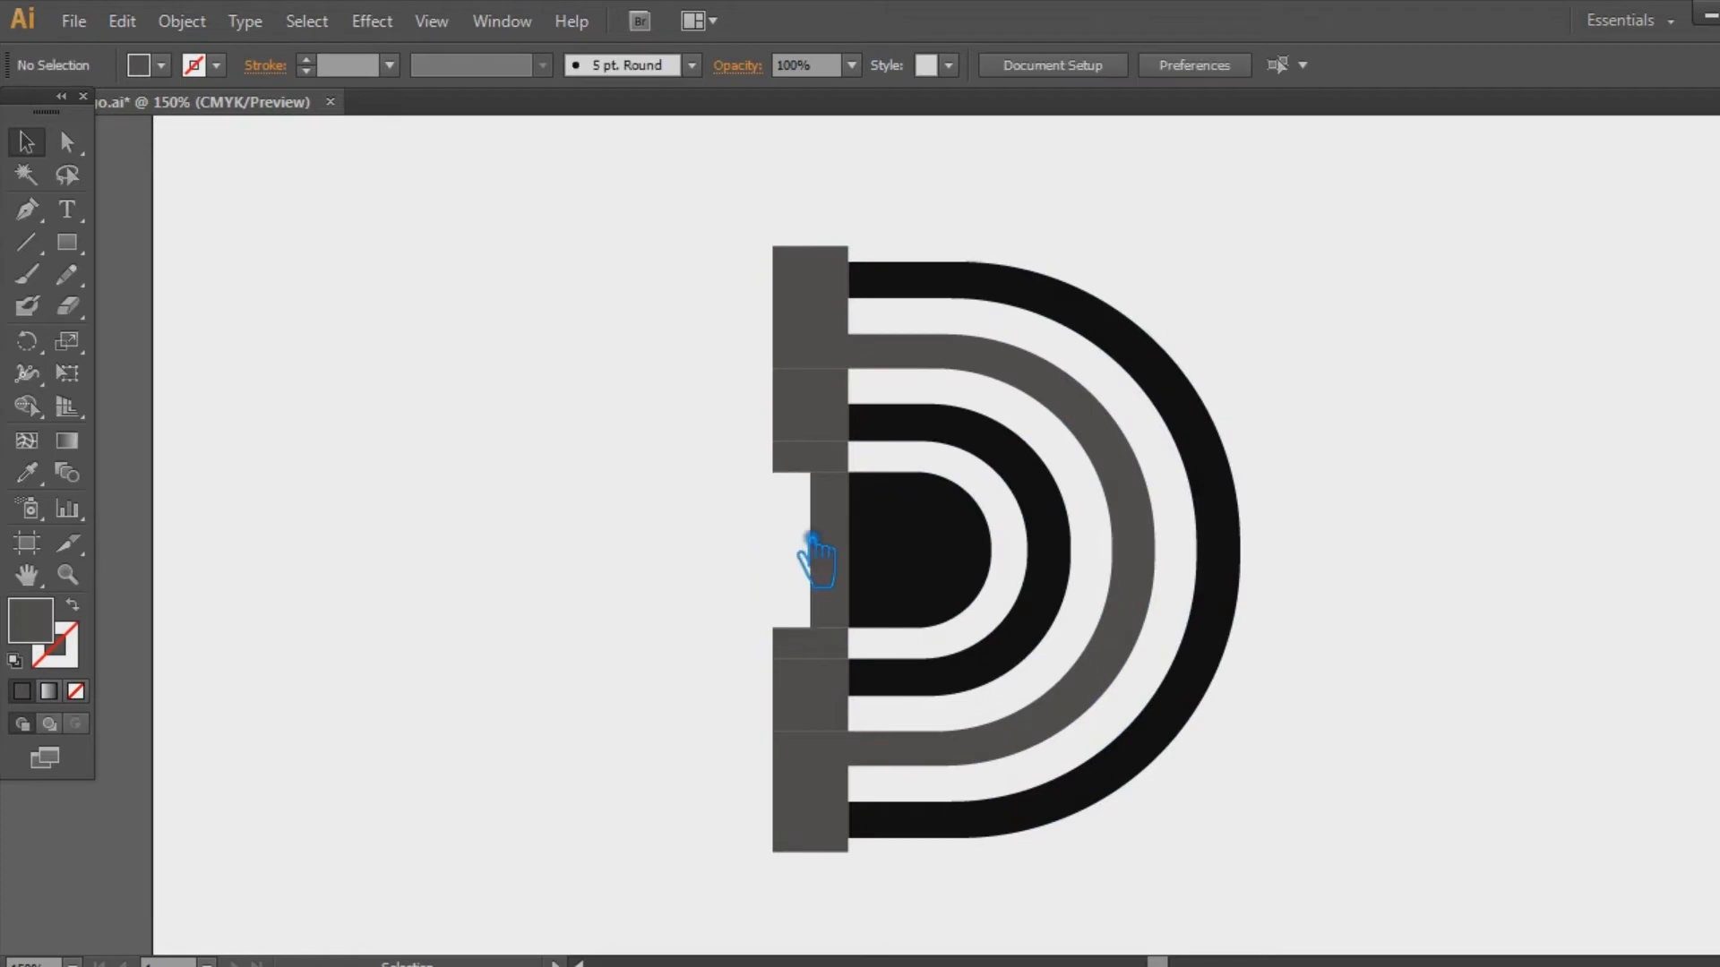
left_click(797, 464)
key("Delete")
left_click(797, 427)
key("Delete")
left_click(796, 394)
key("Delete")
left_click(798, 357)
left_click(808, 351)
key("Delete")
left_click(811, 313)
key("Delete")
left_click(811, 280)
key("Delete")
left_click(811, 255)
key("Delete")
left_click(829, 255)
key("Delete")
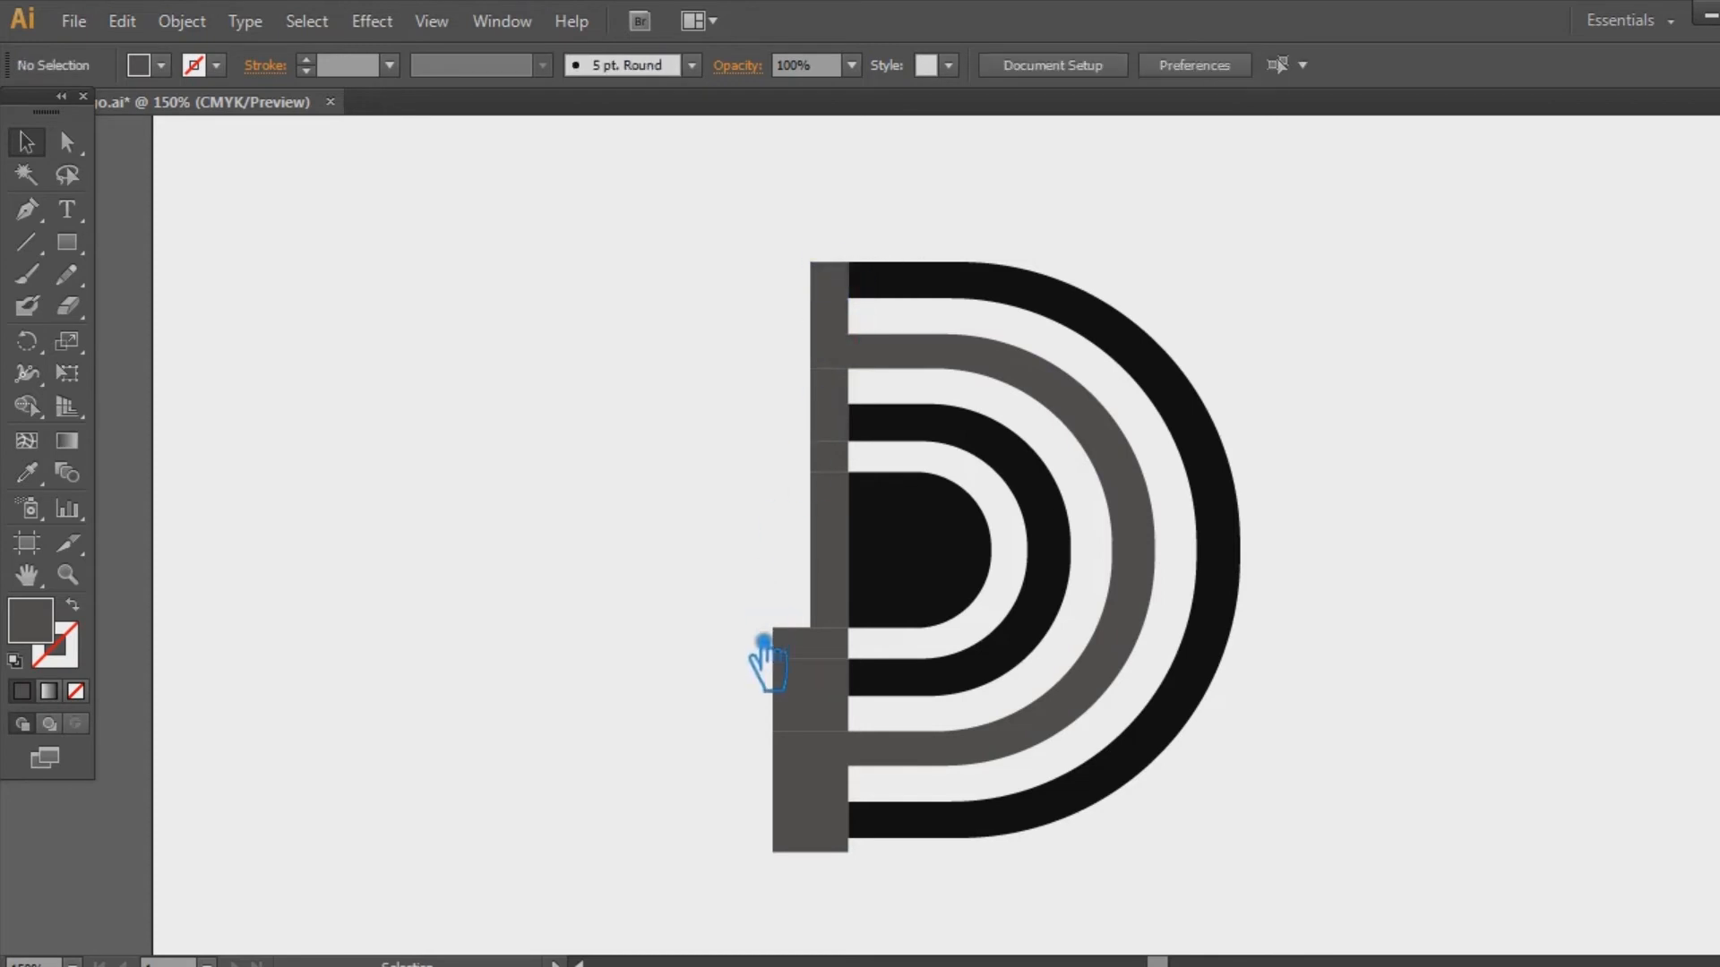
Delete the left bar's remaining lower pieces and the right bar's piece protruding below the D
left_click(811, 661)
key("Delete")
left_click(811, 694)
key("Delete")
left_click(799, 713)
key("Delete")
left_click(799, 753)
key("Delete")
left_click(811, 816)
left_click_drag(814, 786, 858, 860)
left_click(861, 896)
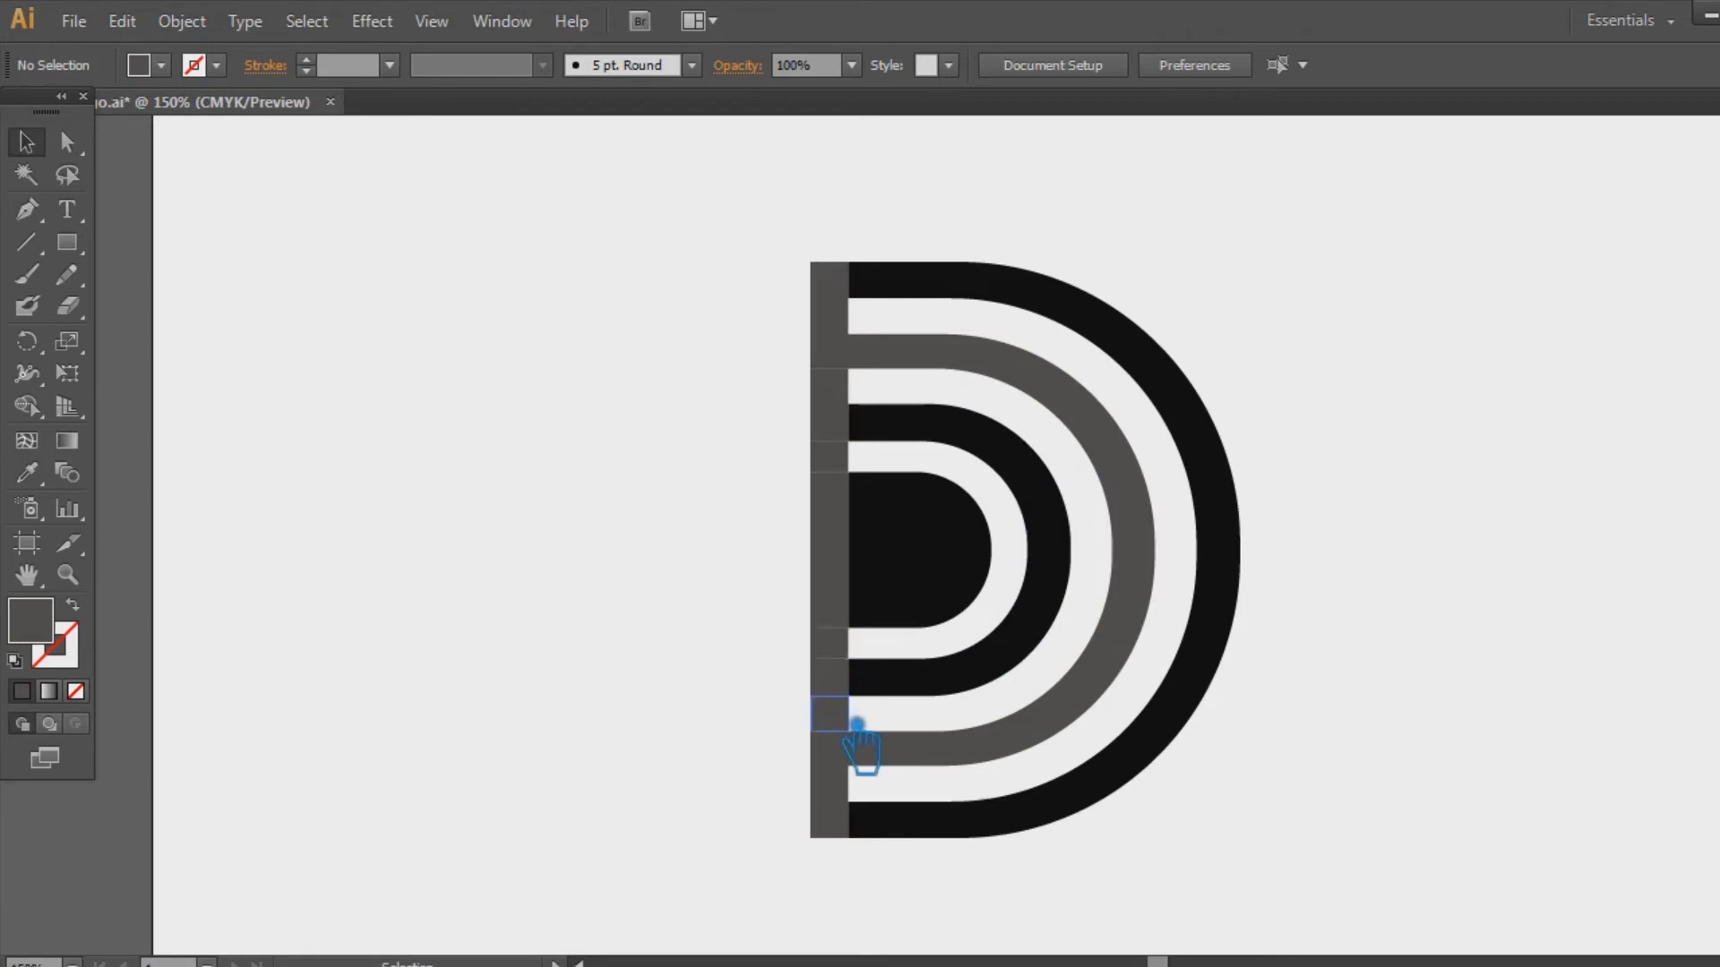
Delete the bar's pieces beside the outer lower gap, the gap above the inner black band, and the gap directly below the core
left_click(849, 790)
key("Delete")
left_click(829, 387)
key("Delete")
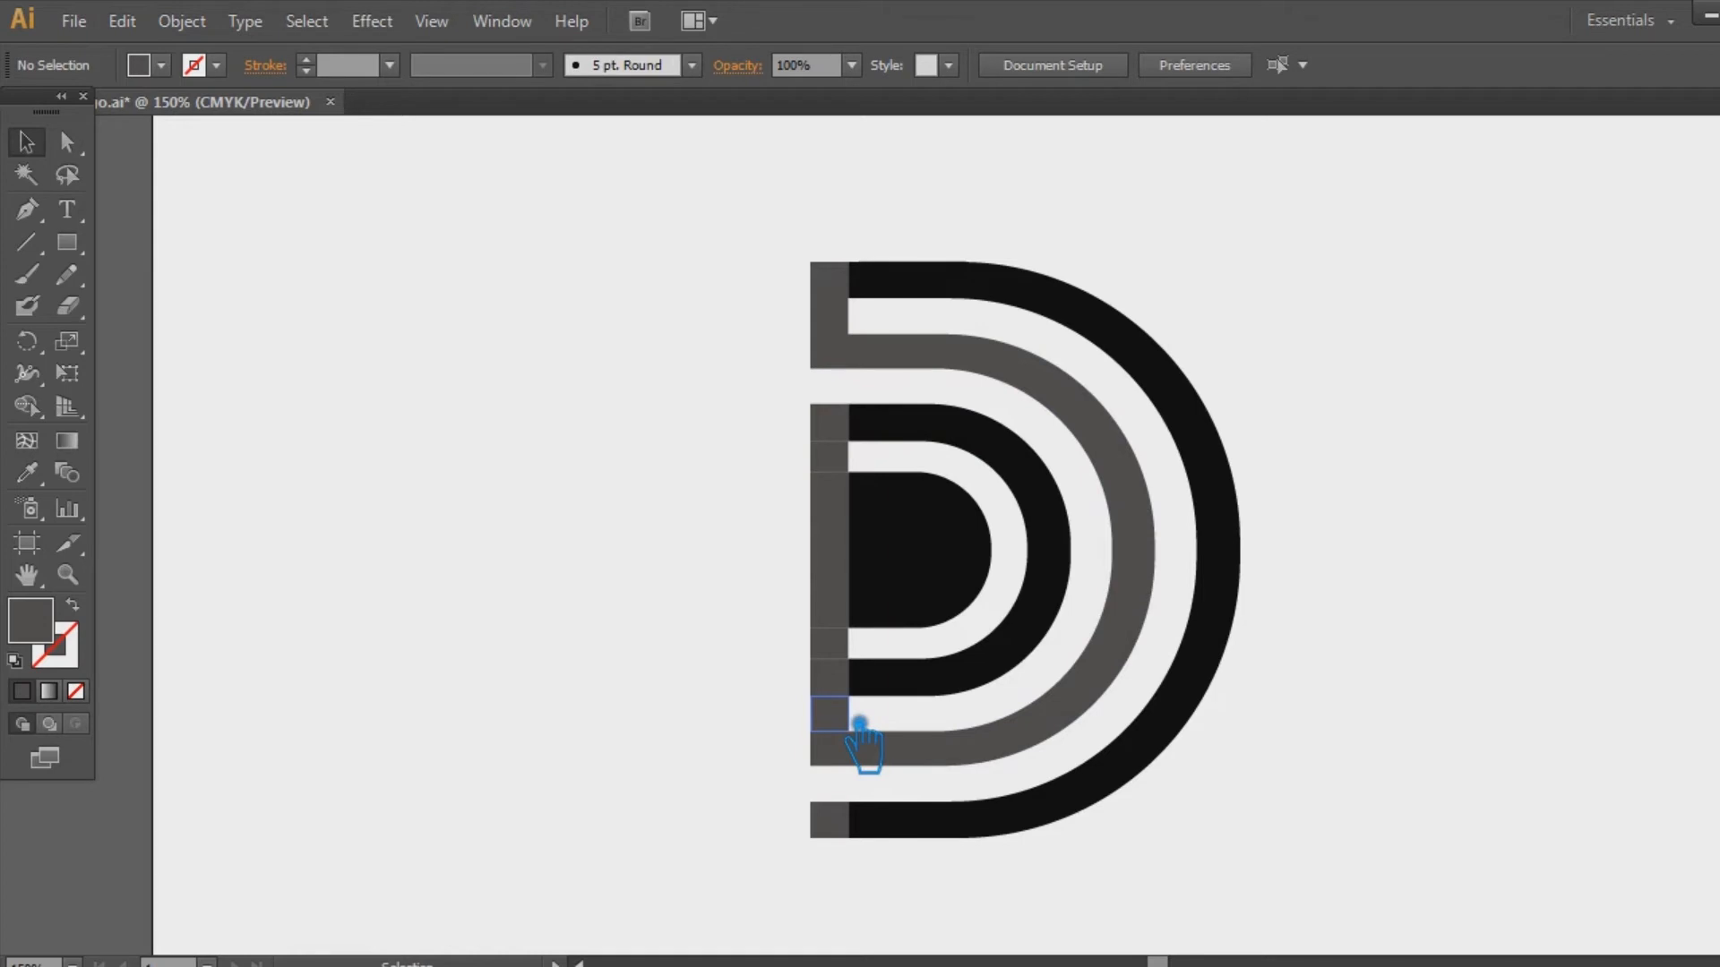
left_click(833, 645)
key("Delete")
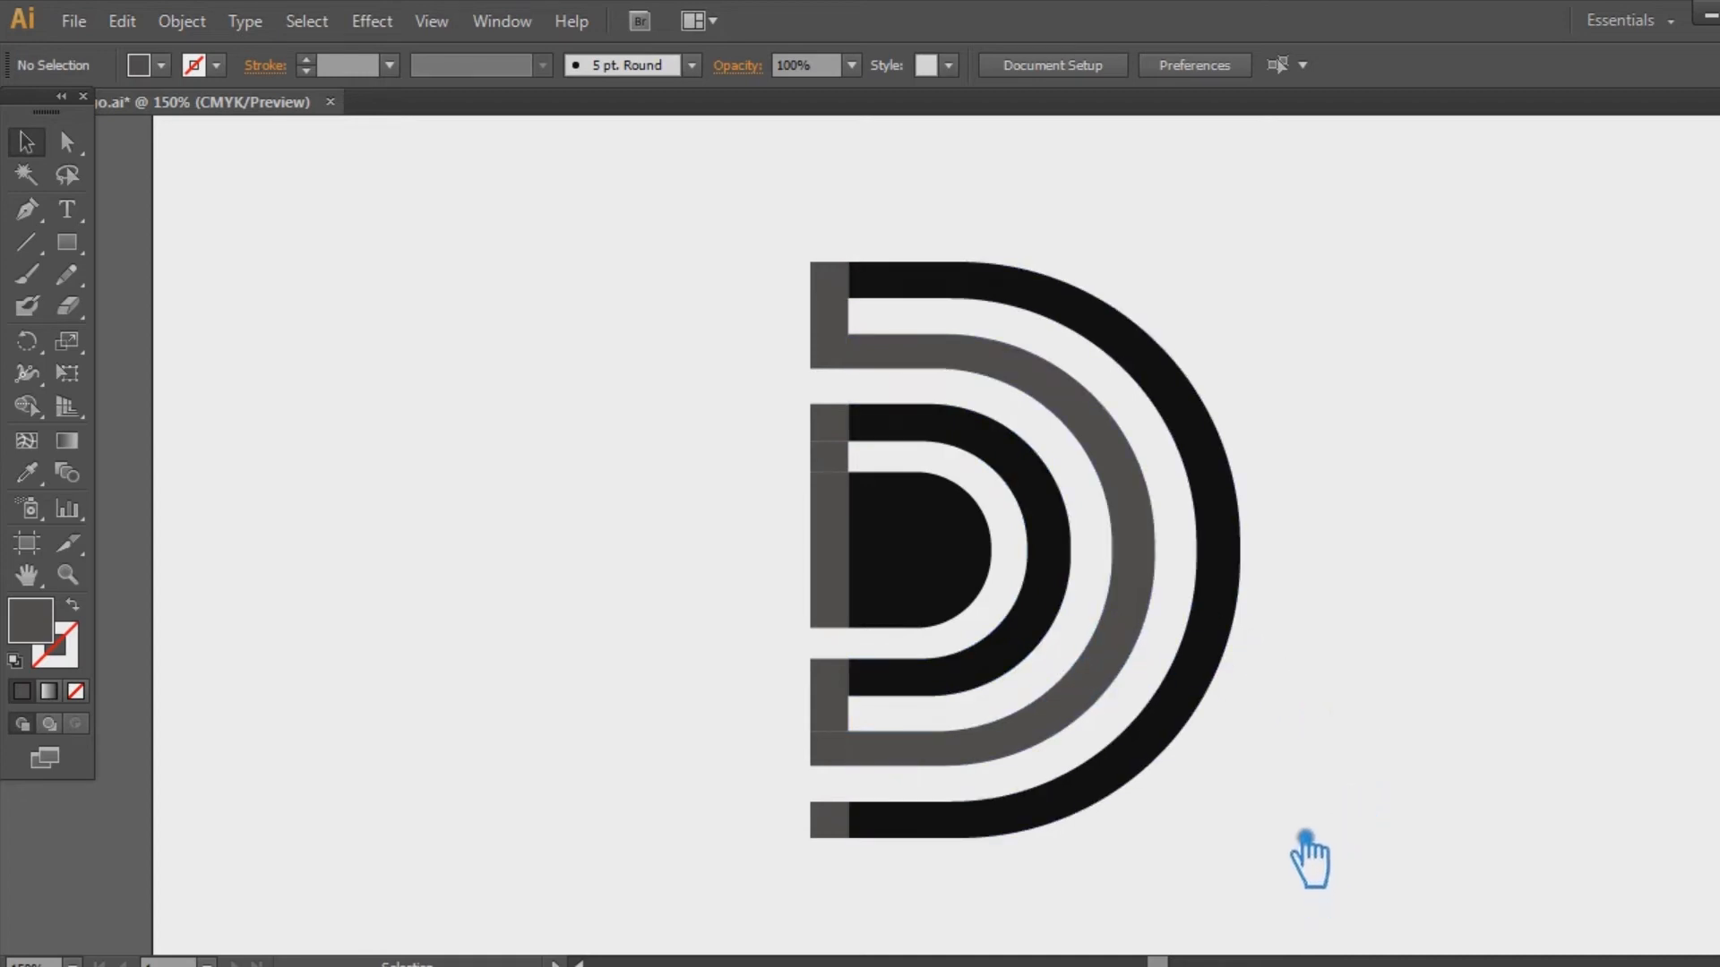
Open Pathfinder and try uniting all the D and bar pieces
left_click_drag(1321, 851, 659, 207)
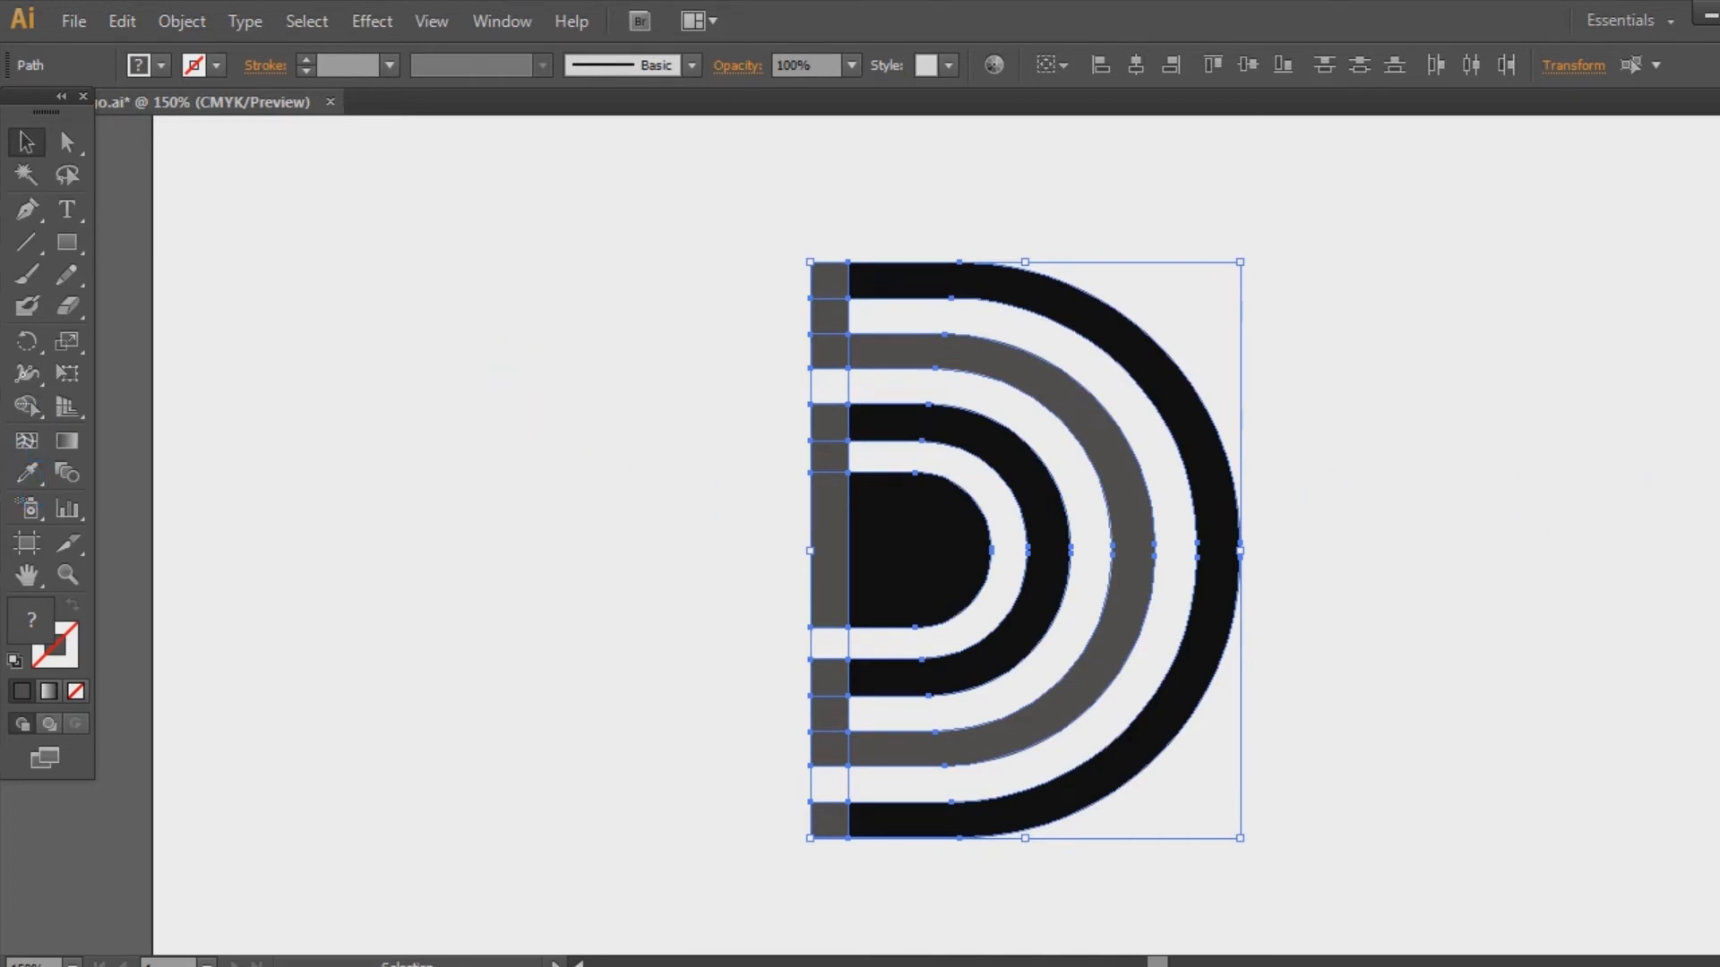
key("ctrl+shift+F9")
left_click(1494, 754)
key("ctrl+z")
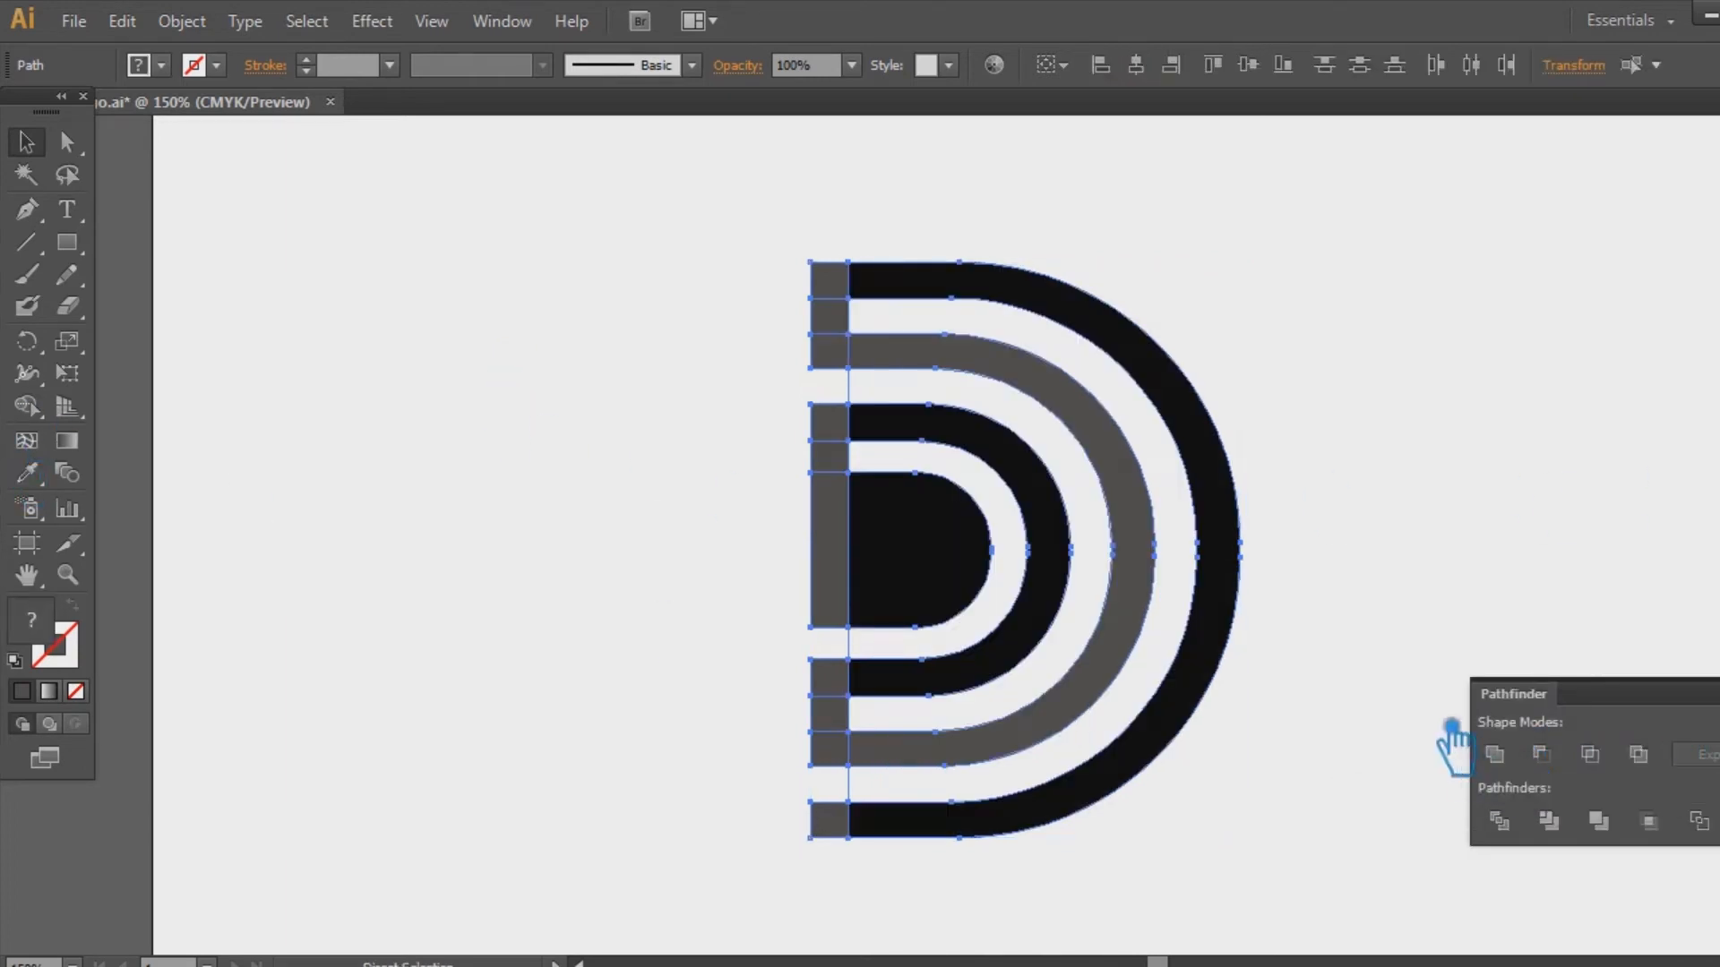
Hide the outer black band and delete the unfilled shape in the gap between it and the gray band
left_click(1433, 499)
left_click(1237, 499)
key("a")
key("Delete")
key("v")
left_click_drag(1267, 520, 1191, 430)
key("Delete")
Hide the curved gray band and delete the unfilled shape in the gap between it and the inner black band
left_click(1154, 506)
key("a")
left_click(1192, 488)
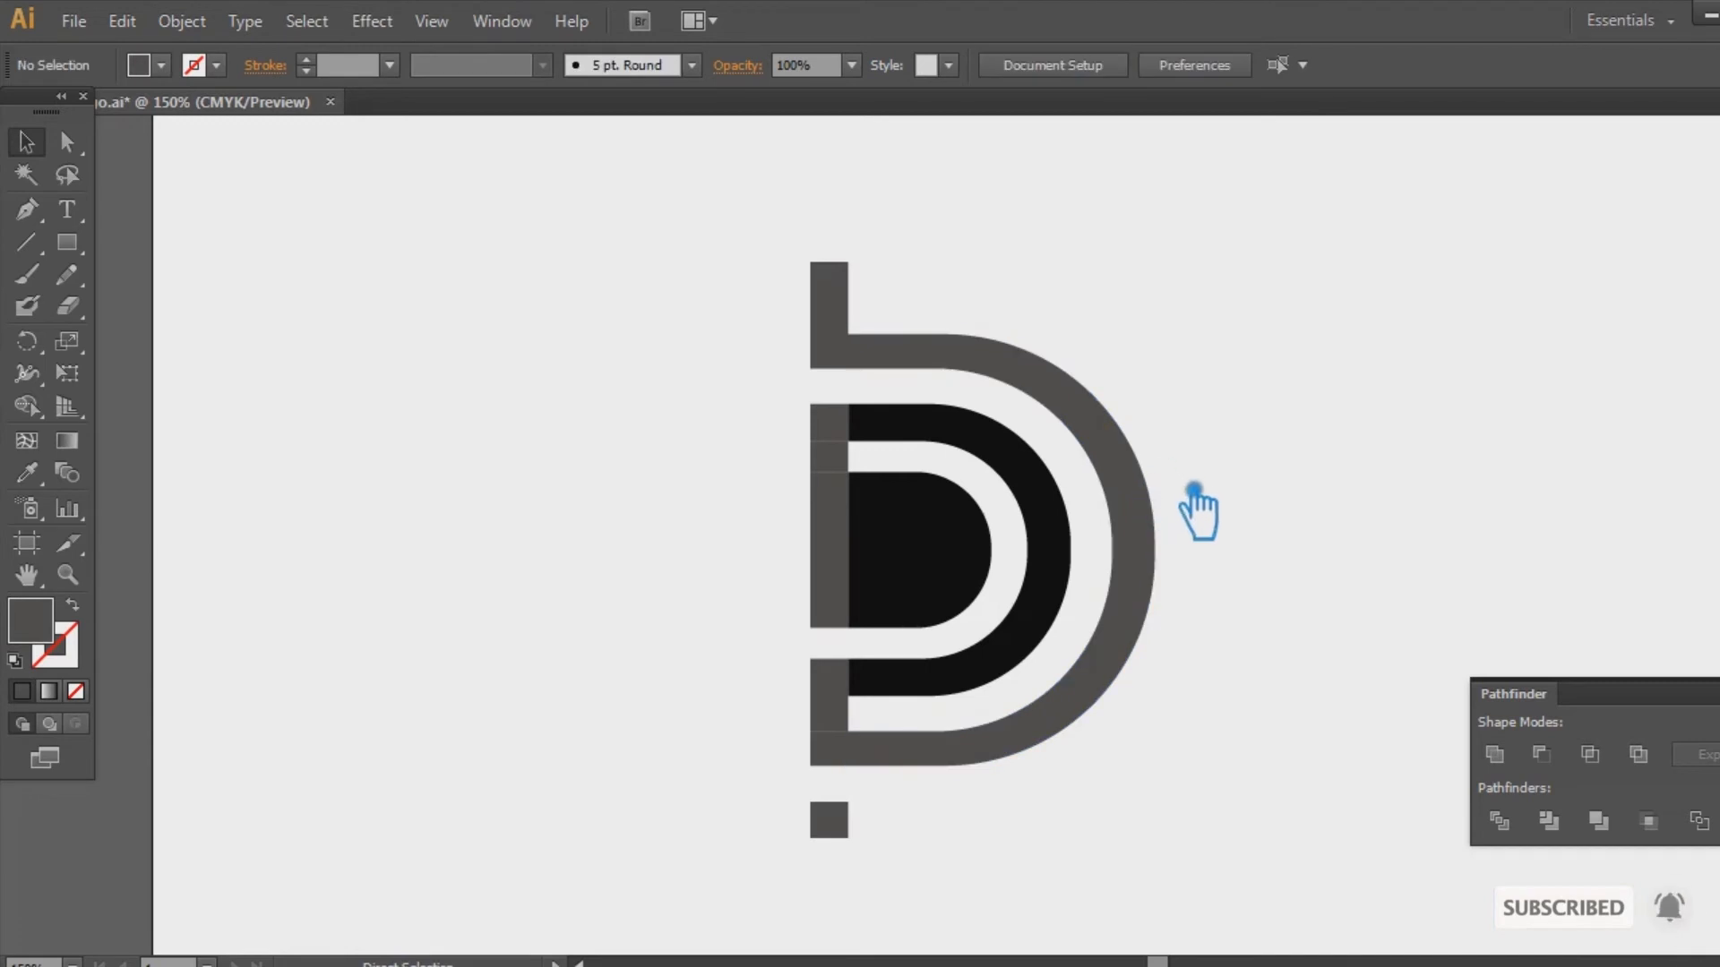
key("ctrl+z")
key("Delete")
key("v")
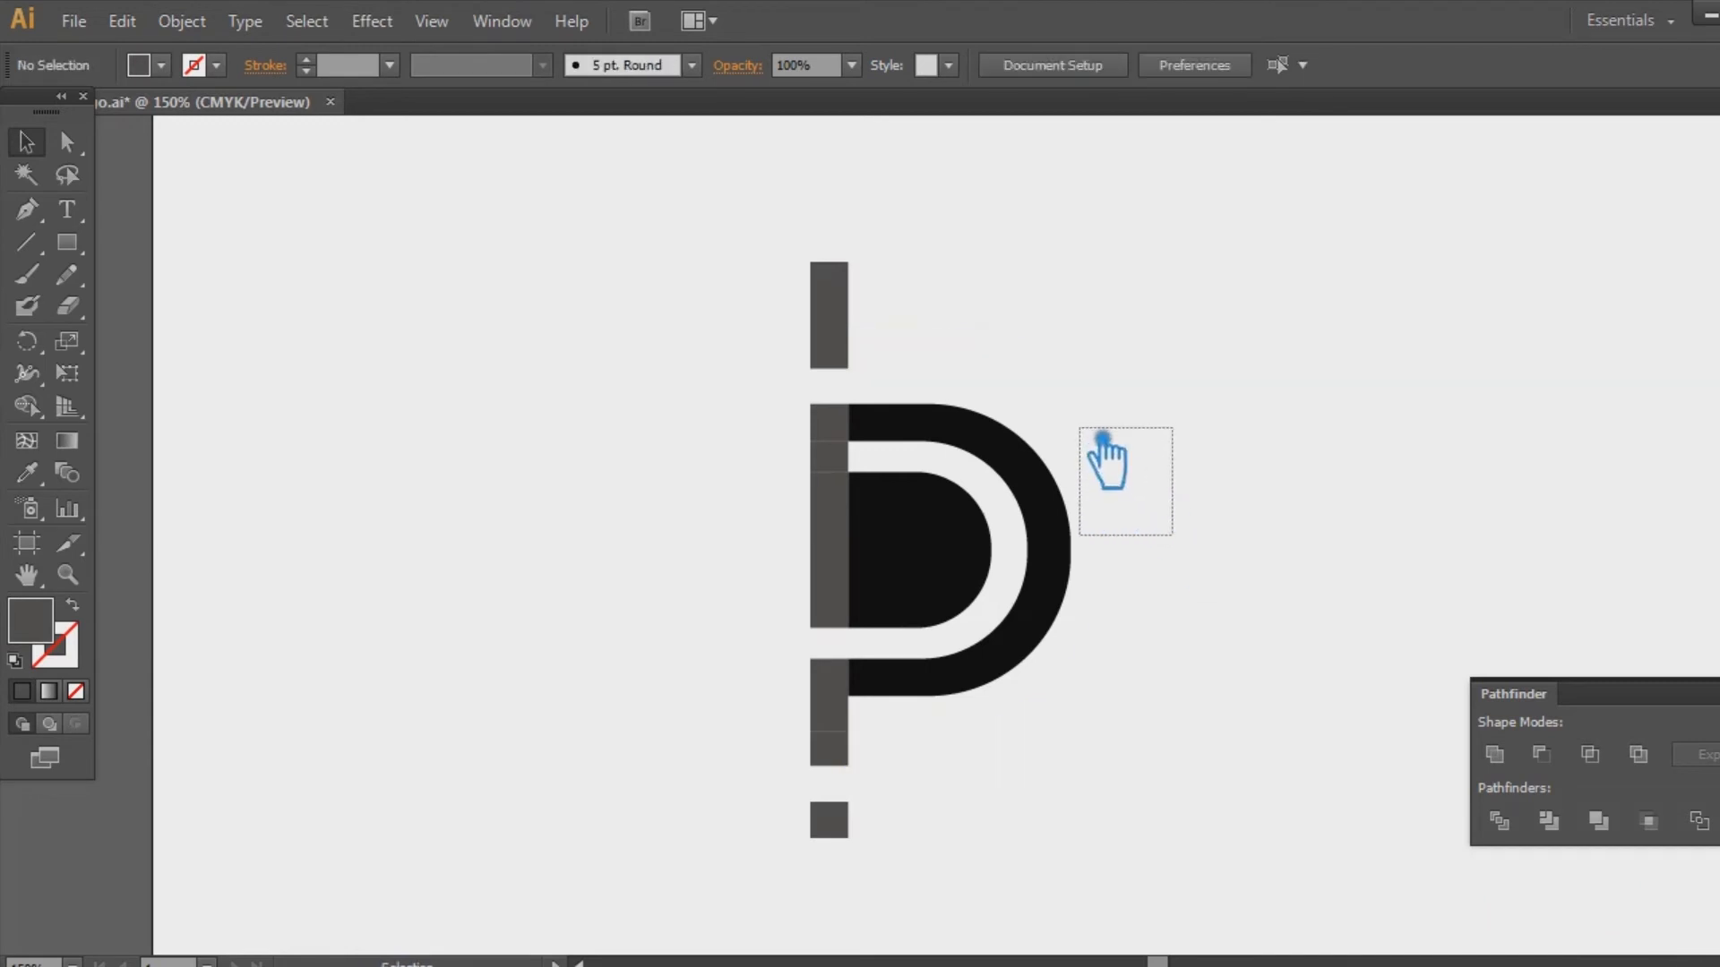
left_click(1110, 459)
key("Delete")
Hide the inner black band and the black core, deleting the unfilled shape between them
left_click(1066, 524)
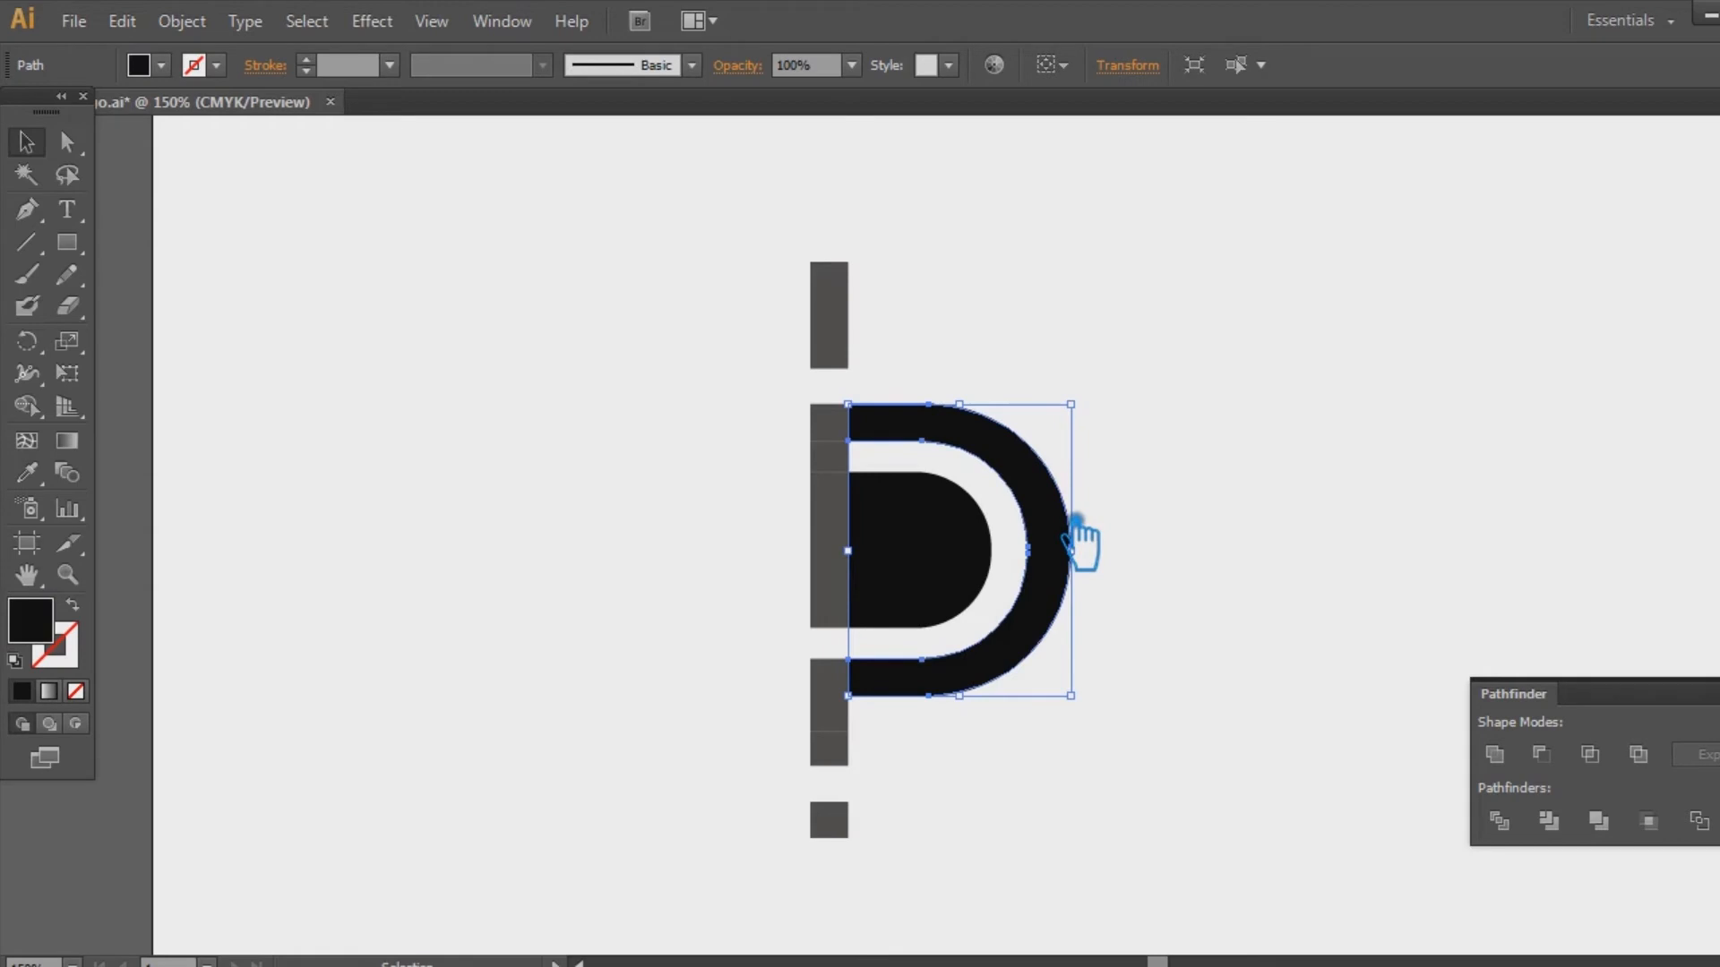
key("Delete")
left_click_drag(1089, 575, 1028, 470)
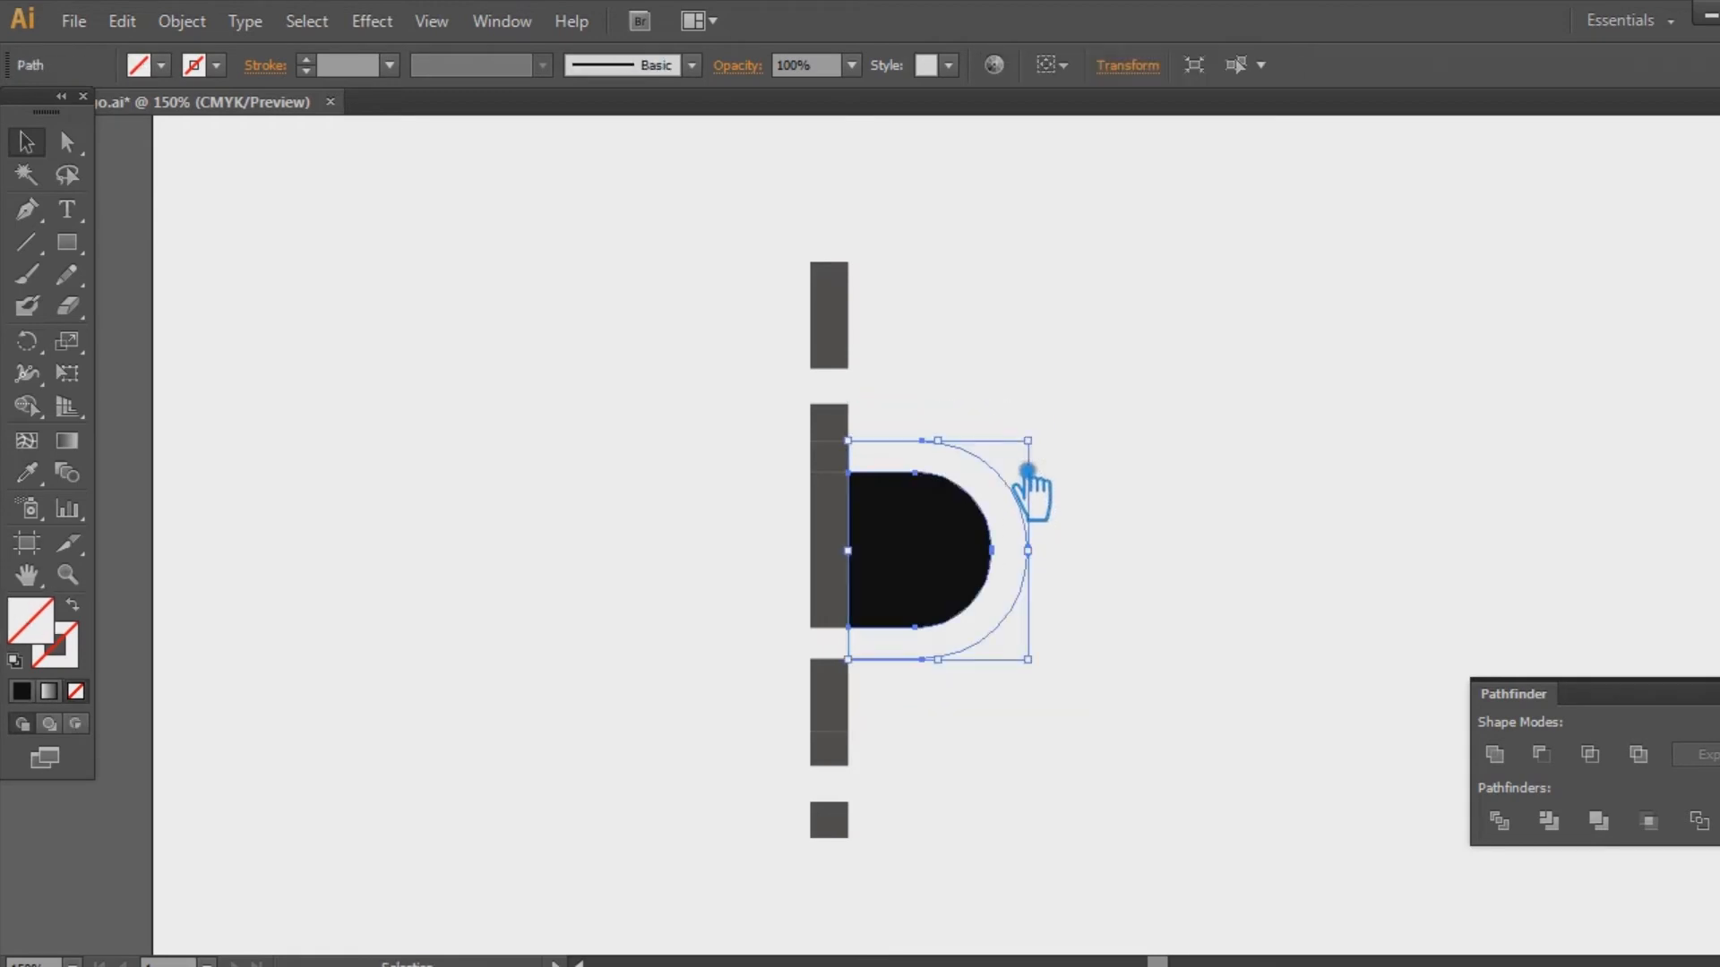
key("Delete")
left_click(985, 561)
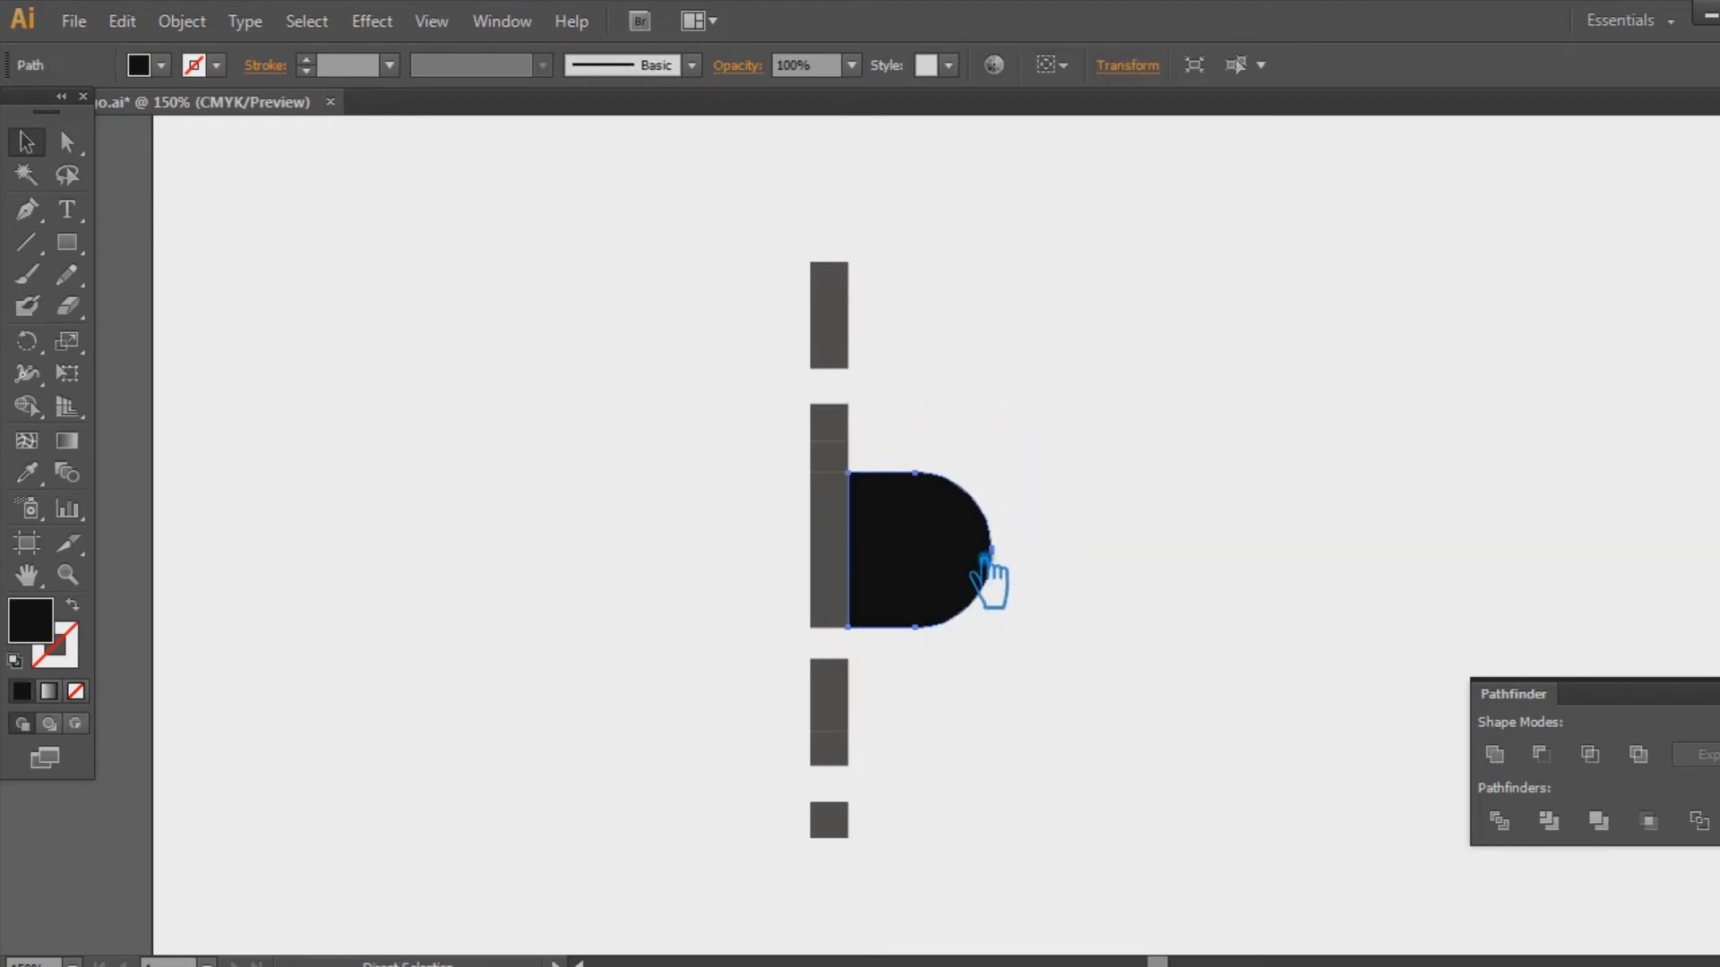
key("Delete")
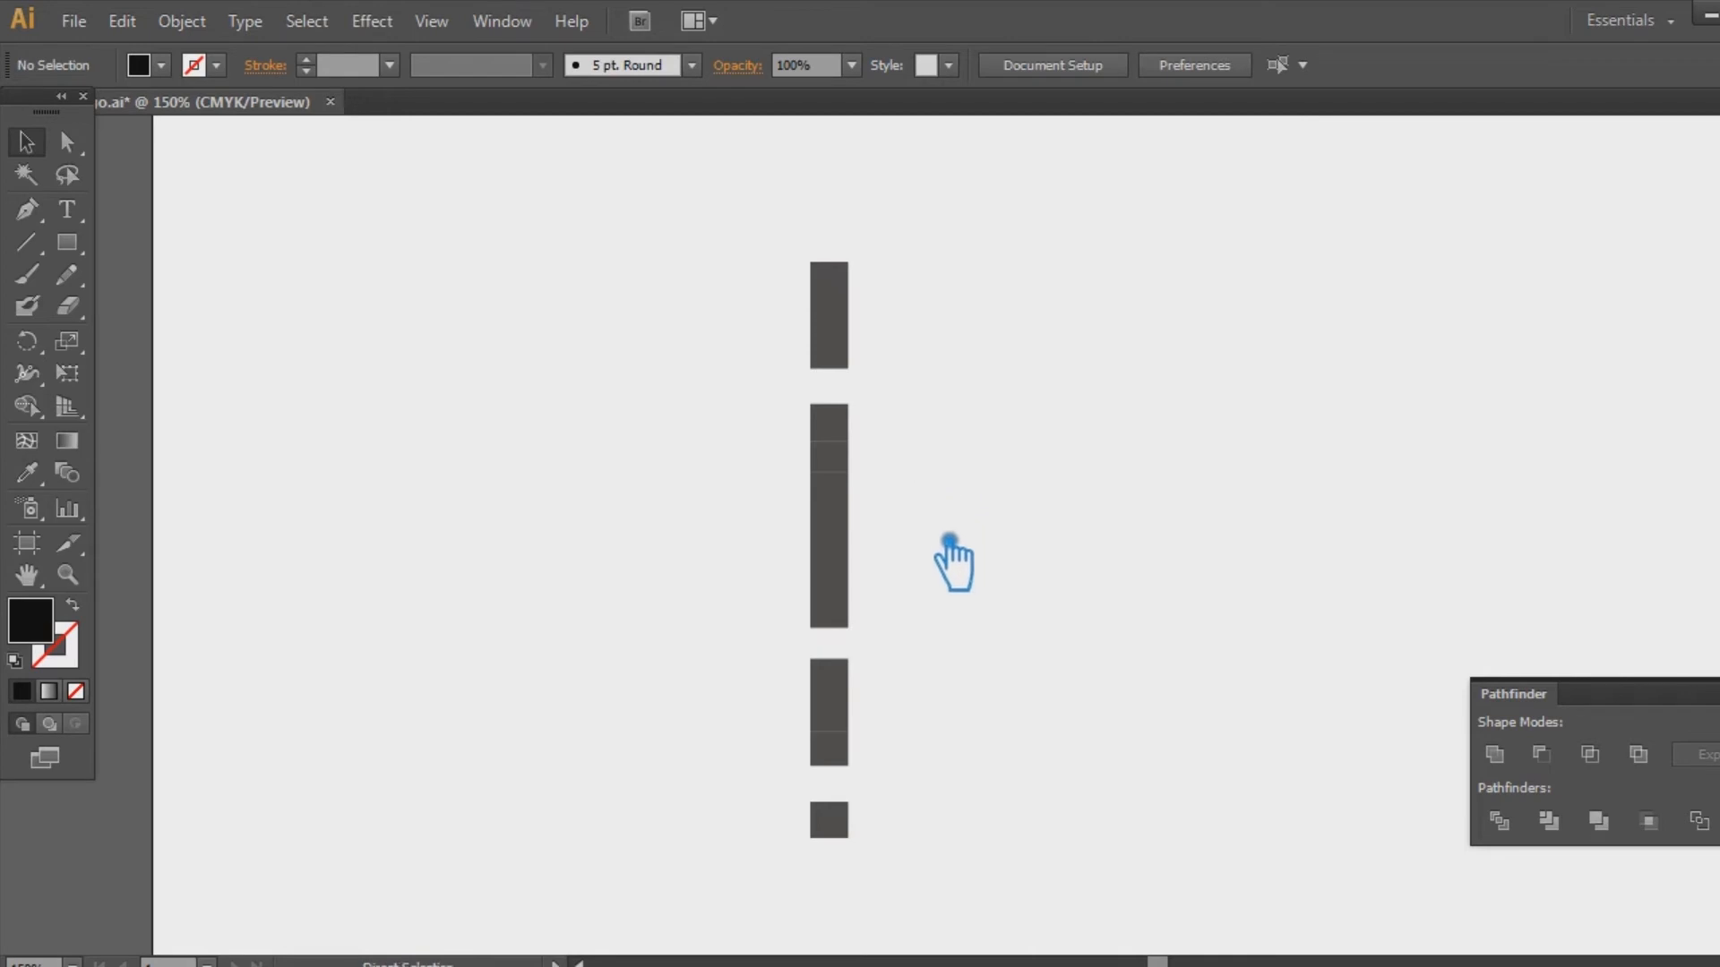
Show all hidden objects and delete the stray black triangle outline overlapping the D
key("ctrl+z")
left_click(690, 415)
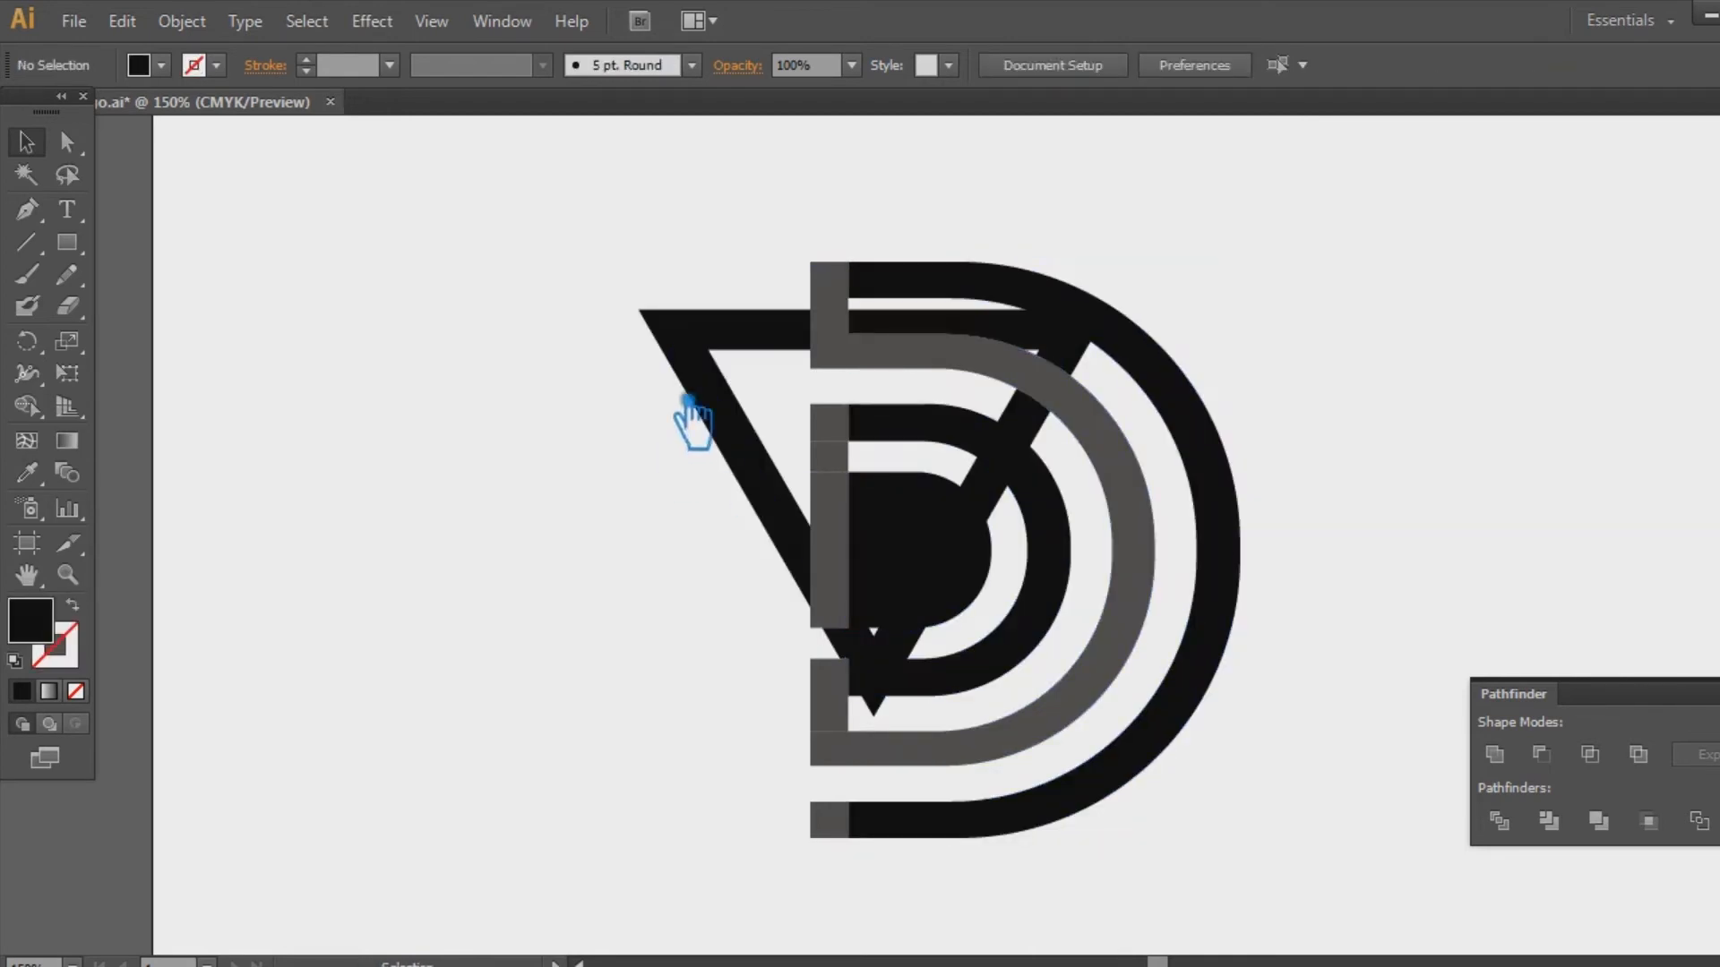
left_click(708, 384)
key("Delete")
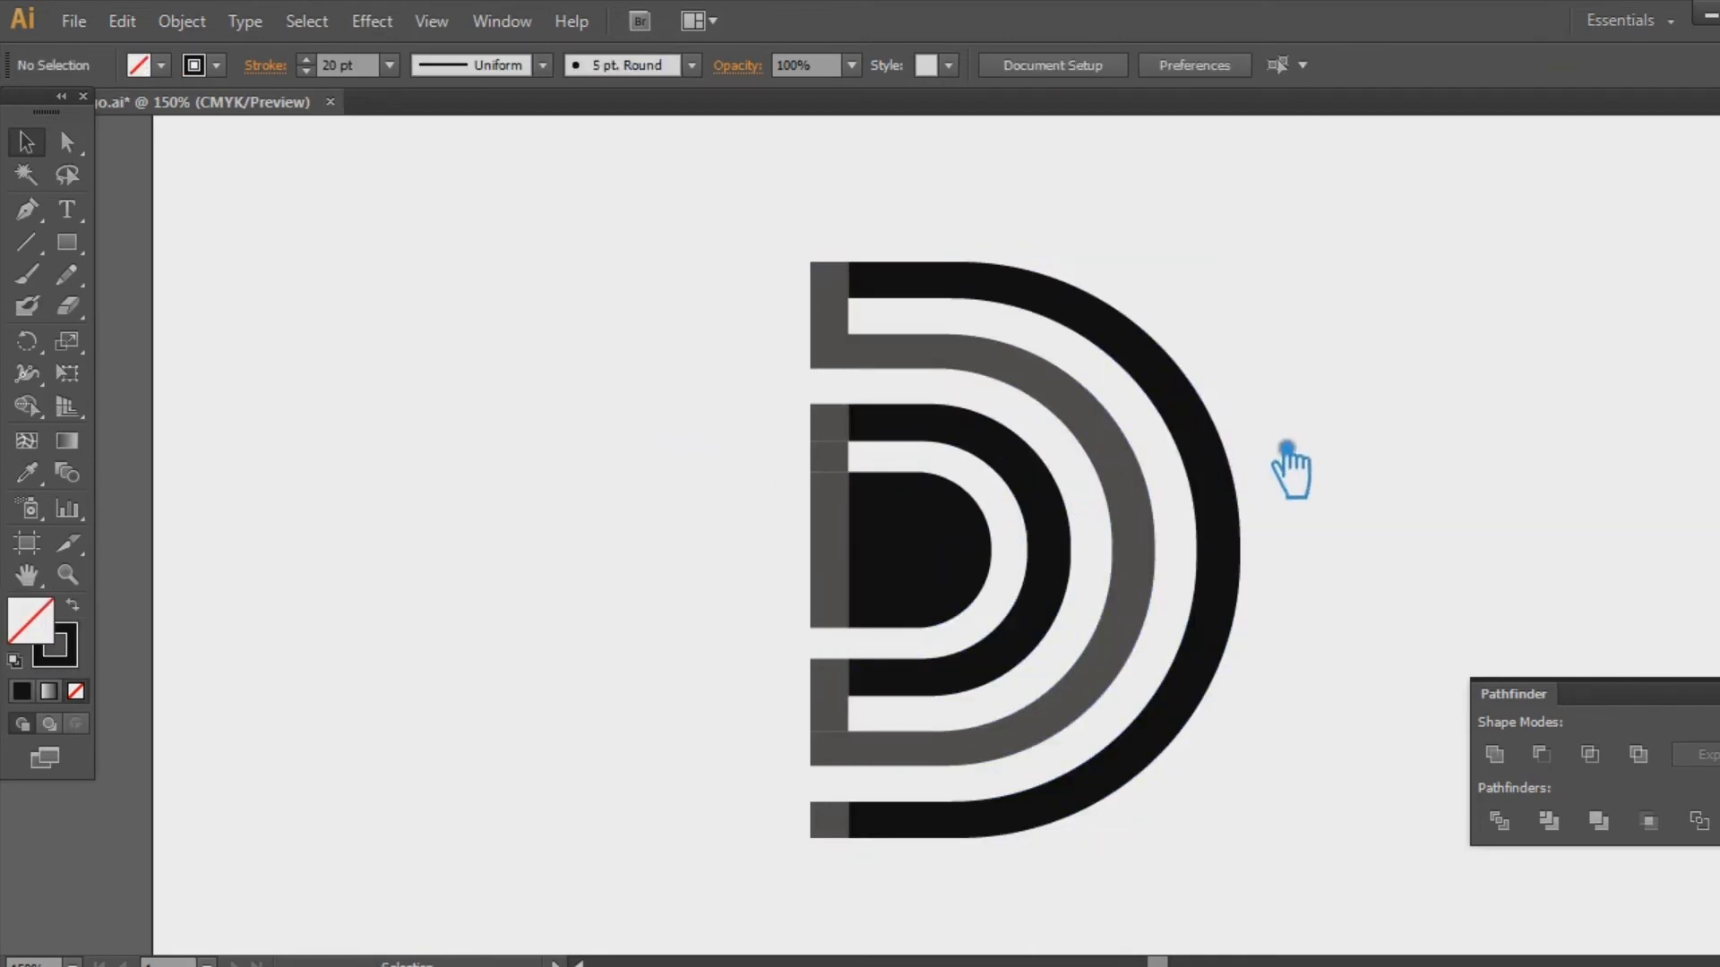
Unite all the D and bar pieces with Pathfinder and place a copy of the finished D to its right
left_click_drag(1275, 870, 641, 210)
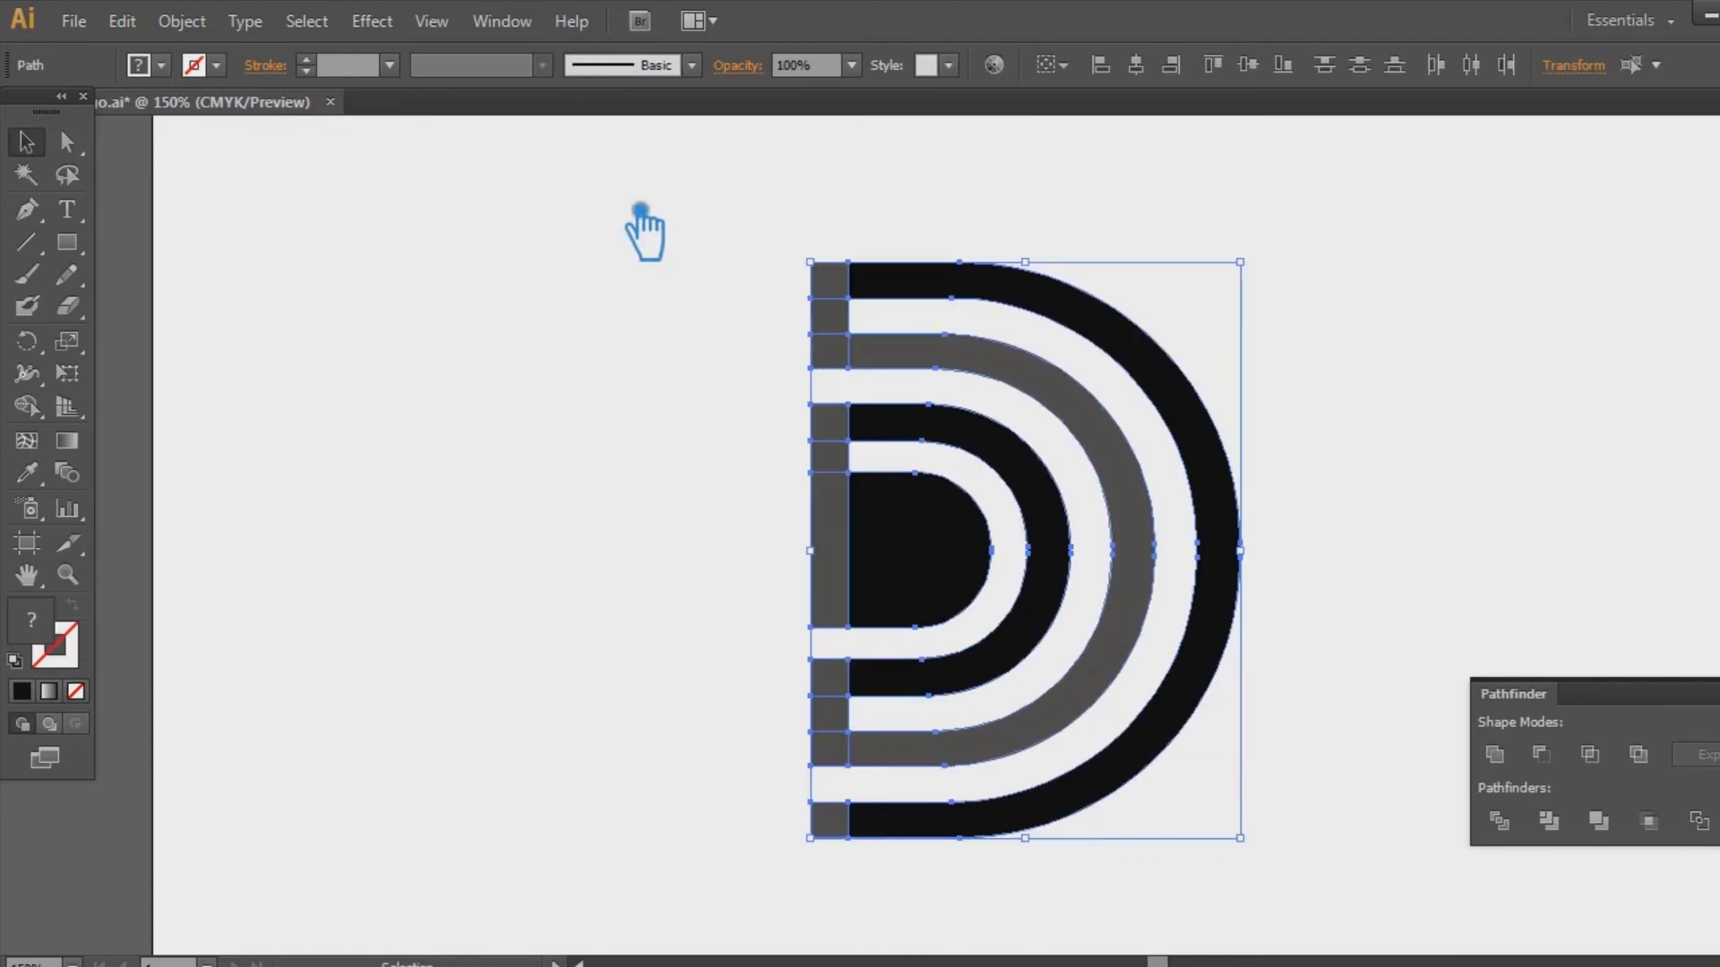
left_click(1496, 755)
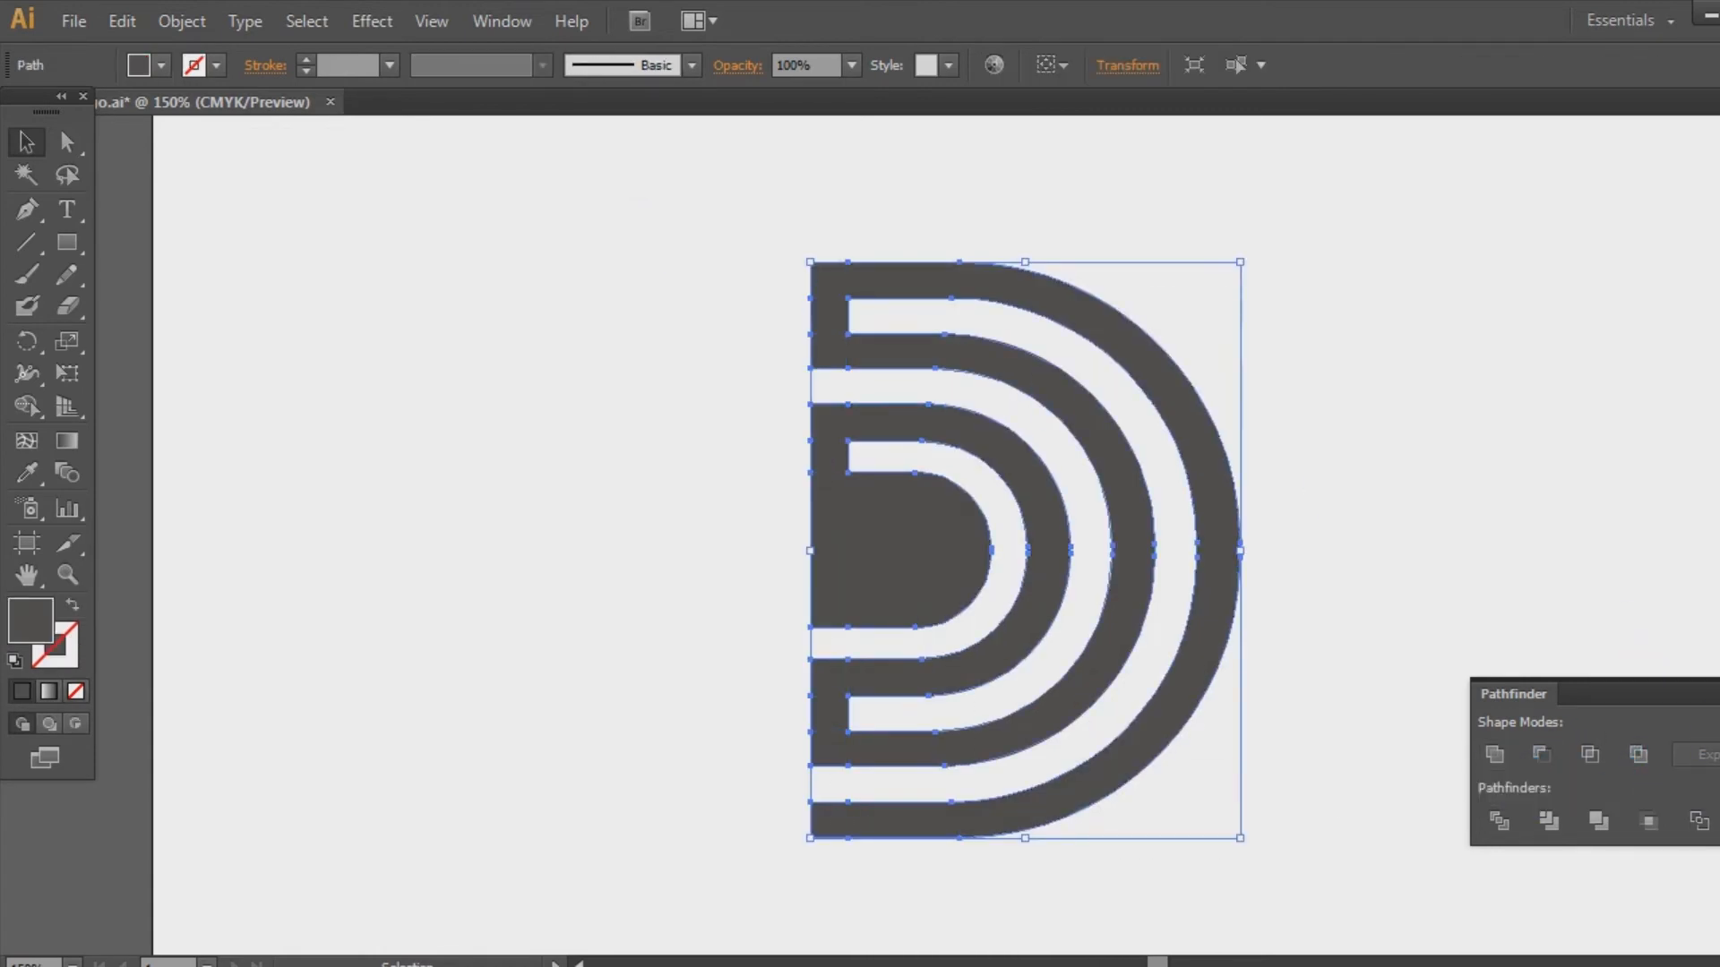
left_click(1525, 620)
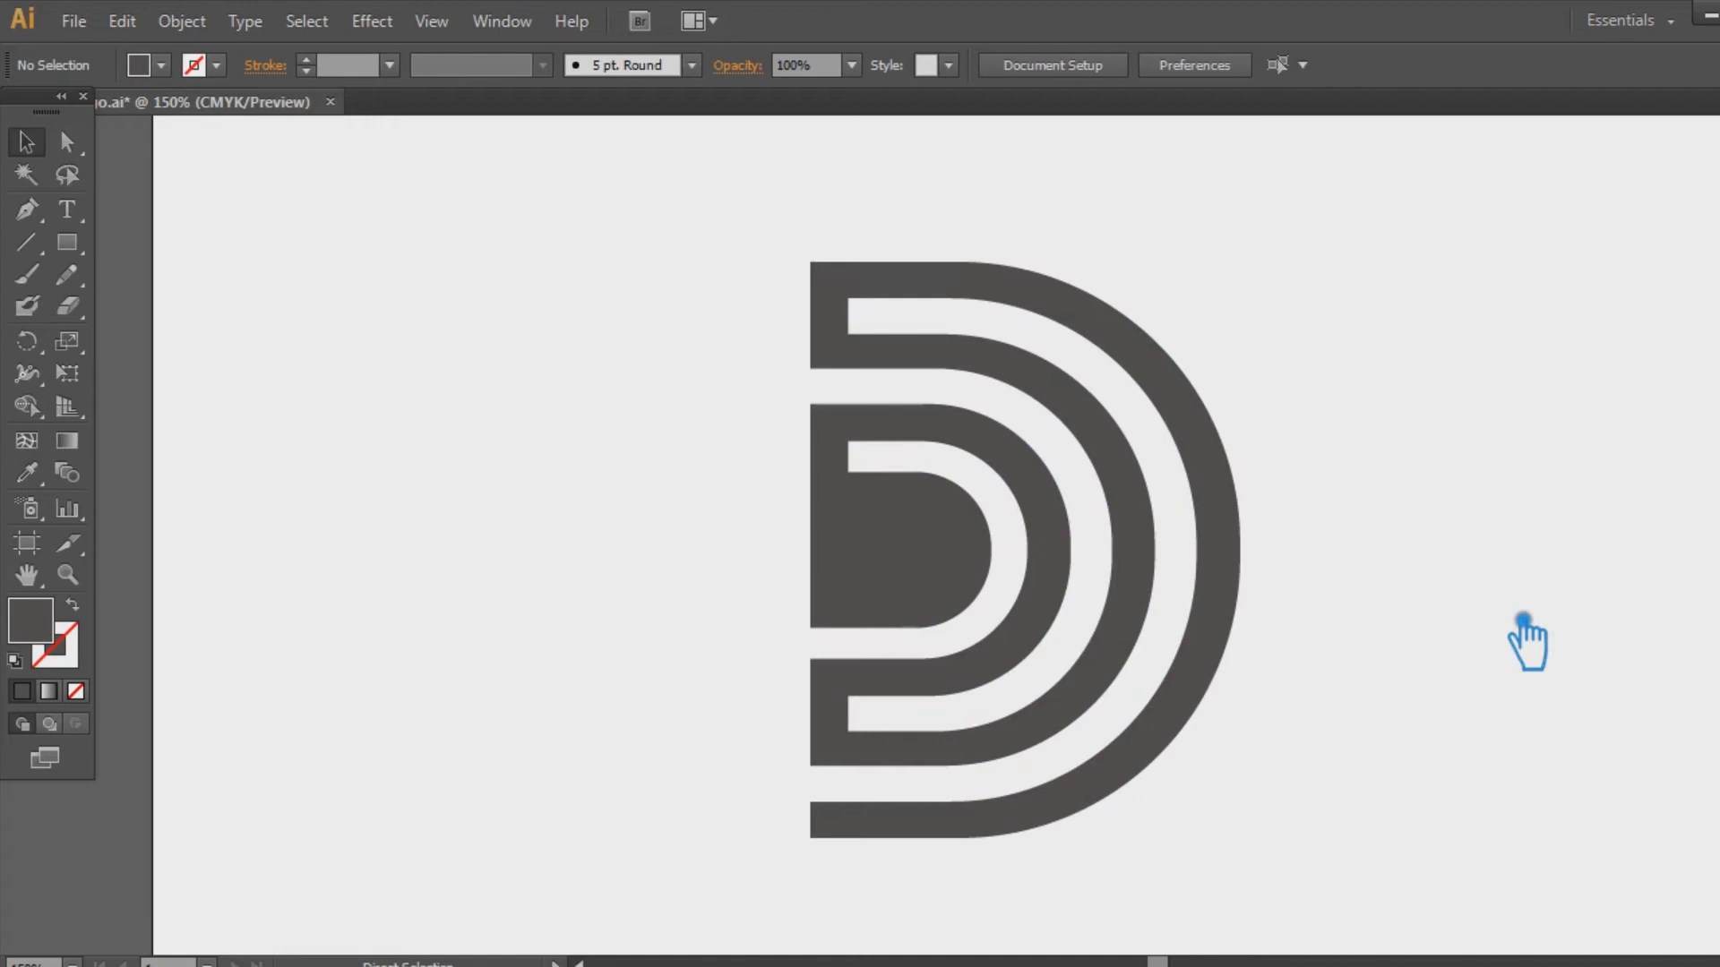
key("ctrl+minus")
left_click_drag(1110, 691, 1319, 636)
Fill the left D with a muted tan, using a hue of 36°
left_click(910, 660)
left_click(889, 647)
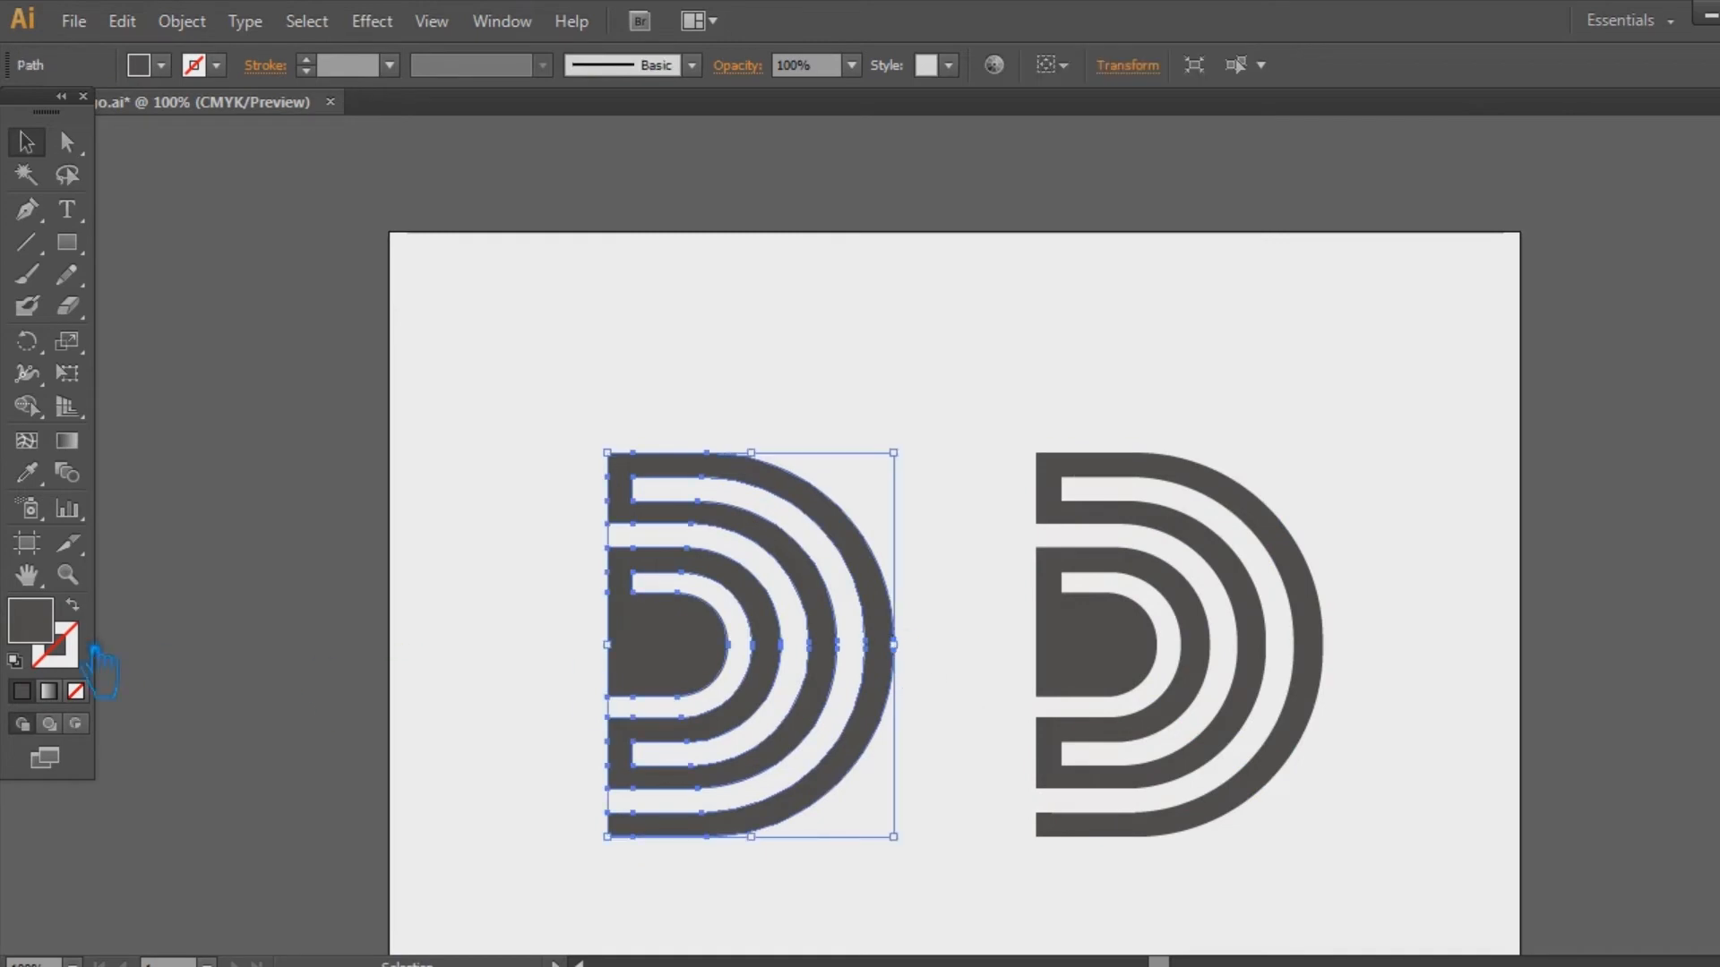
double_click(54, 627)
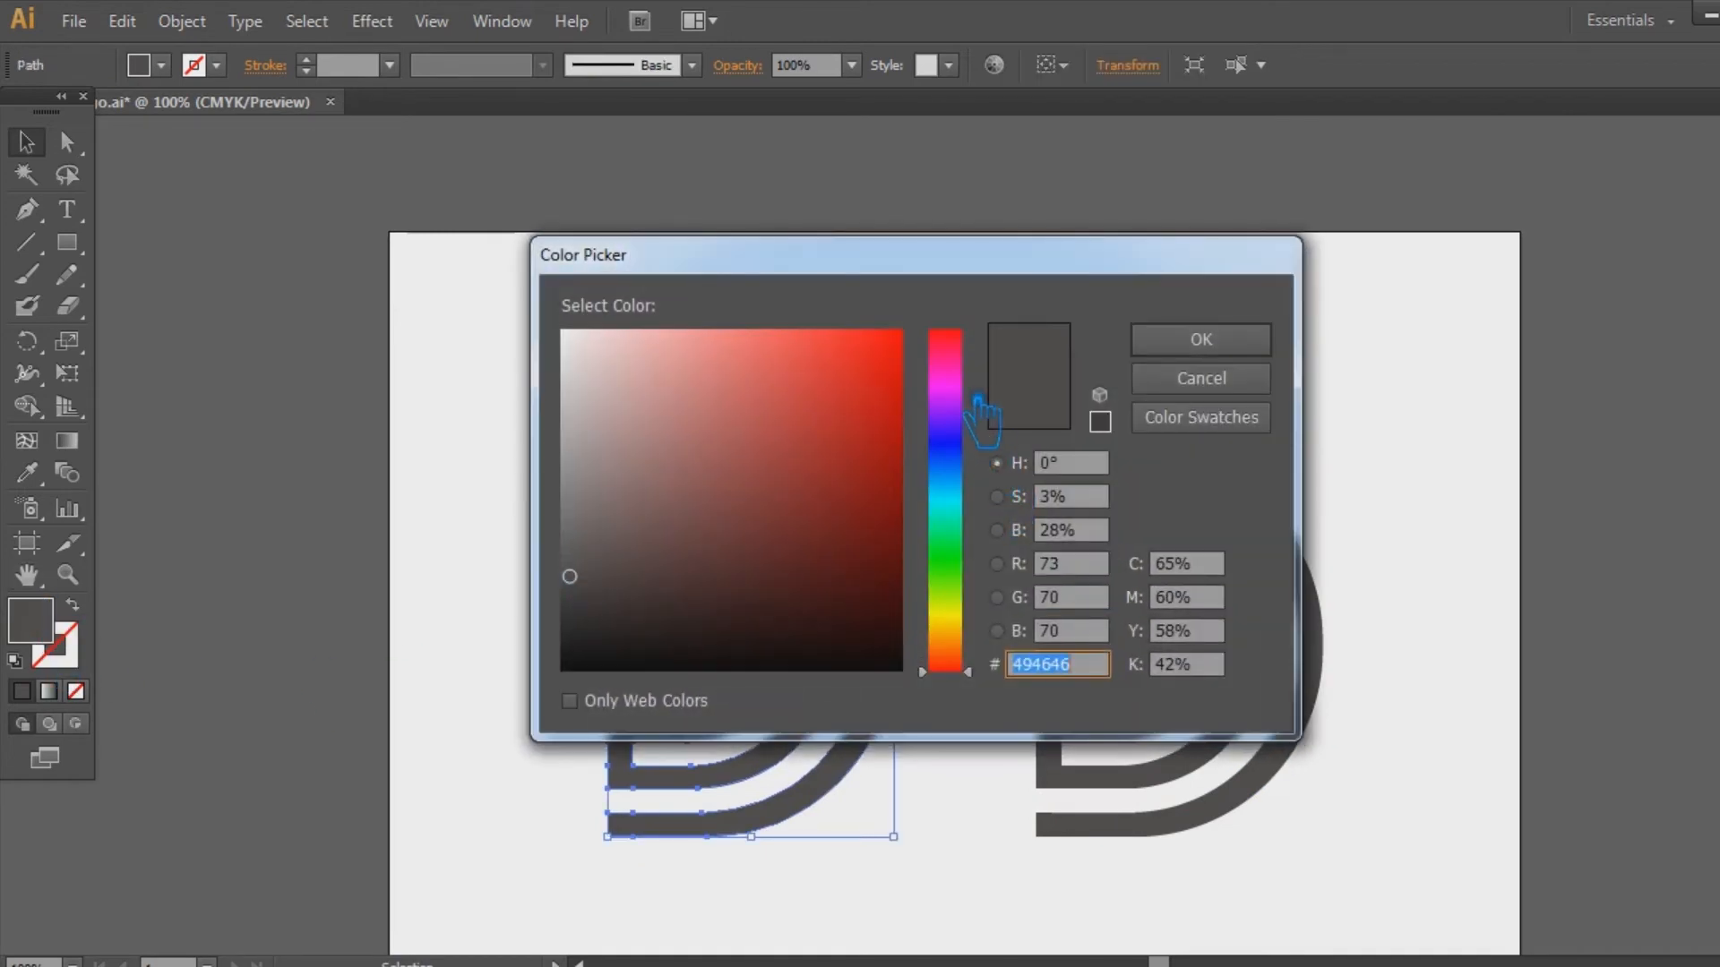
left_click(977, 493)
left_click_drag(962, 594, 971, 646)
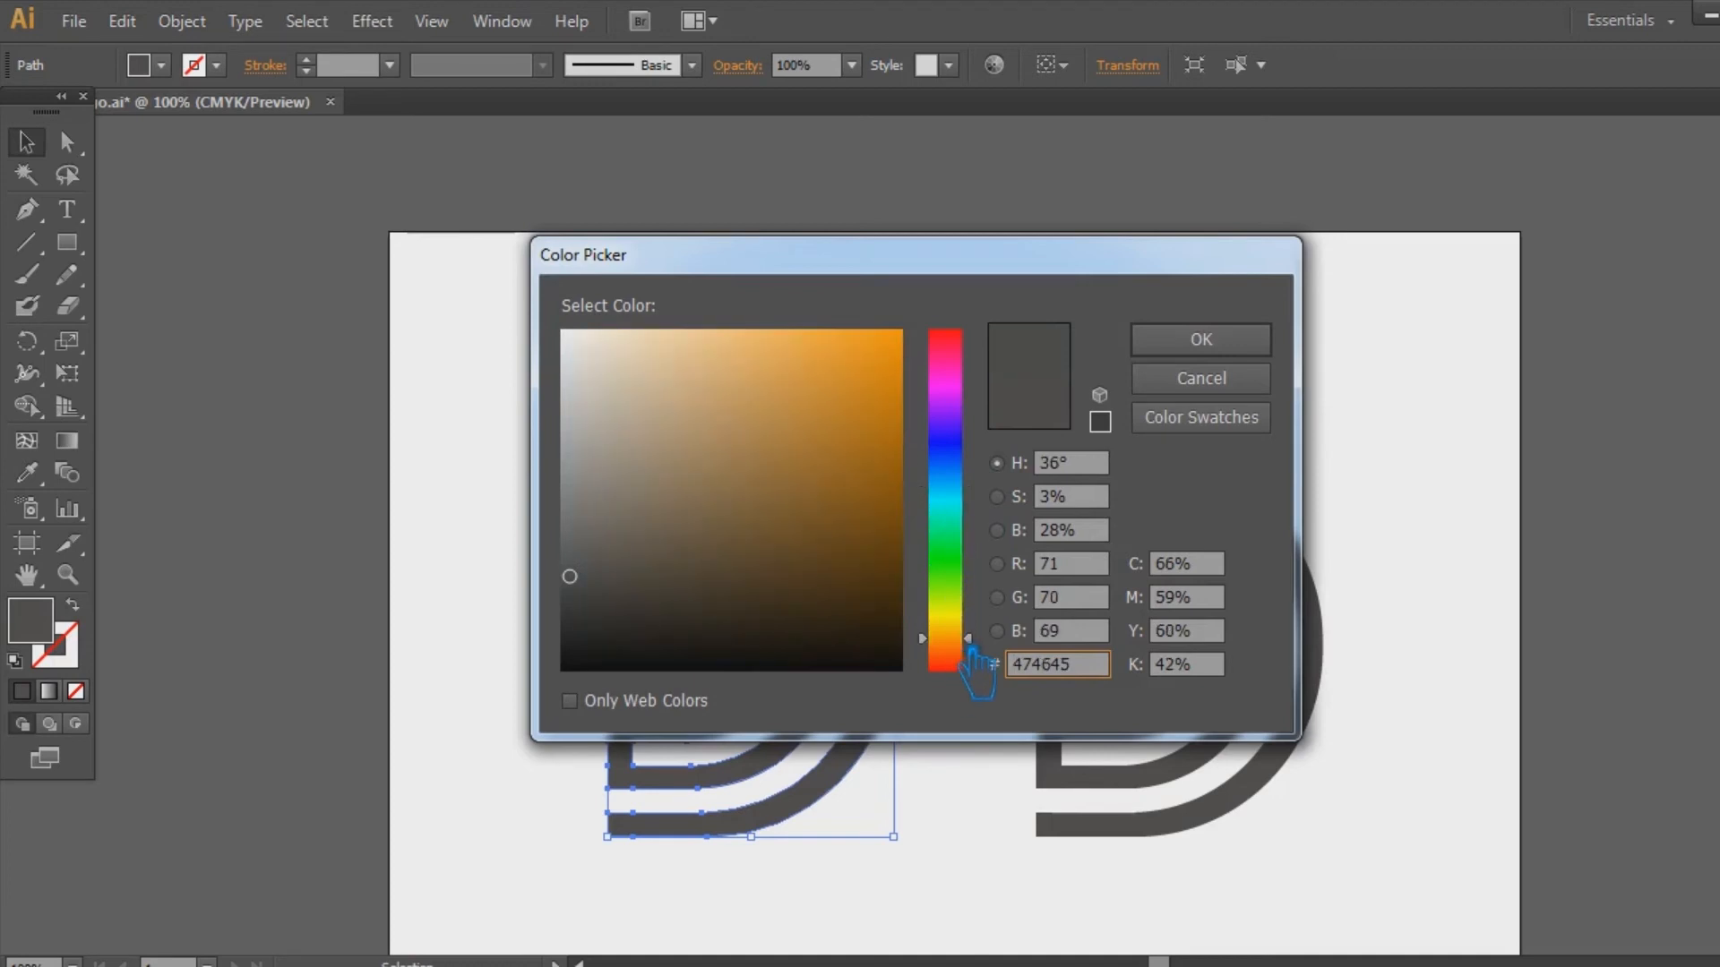
mouse_move(743, 552)
left_mouse_down()
mouse_move(704, 502)
mouse_move(735, 481)
mouse_move(724, 457)
left_mouse_up()
left_click(1232, 346)
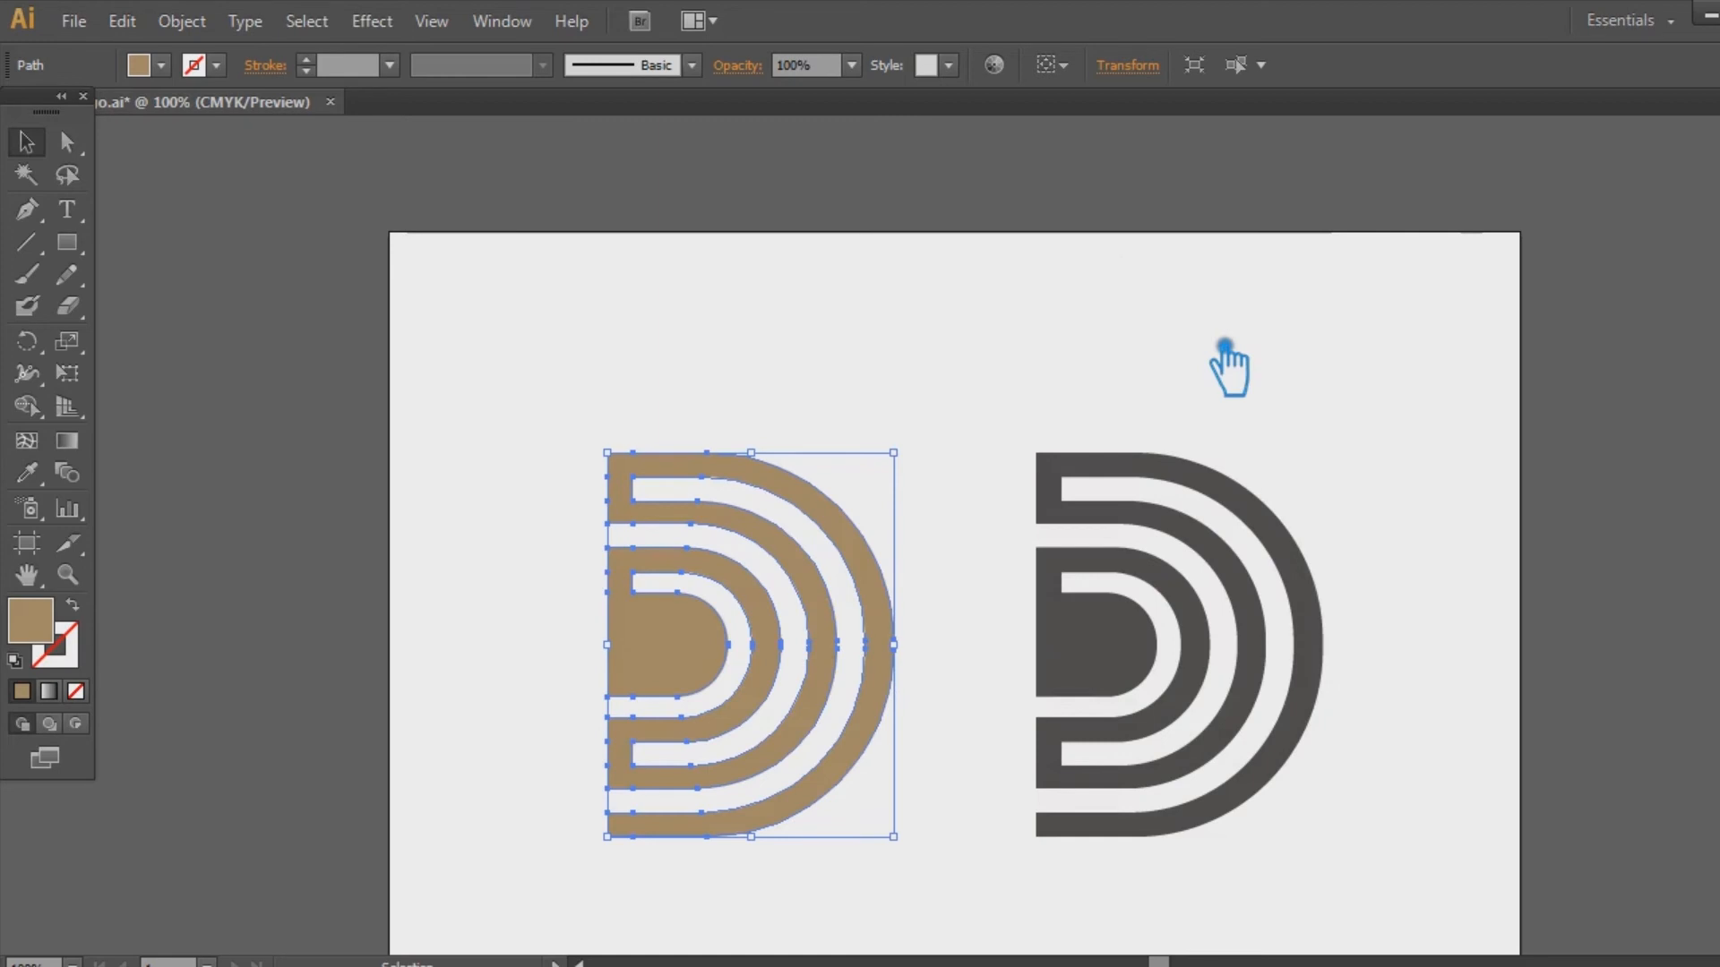
left_click(1263, 352)
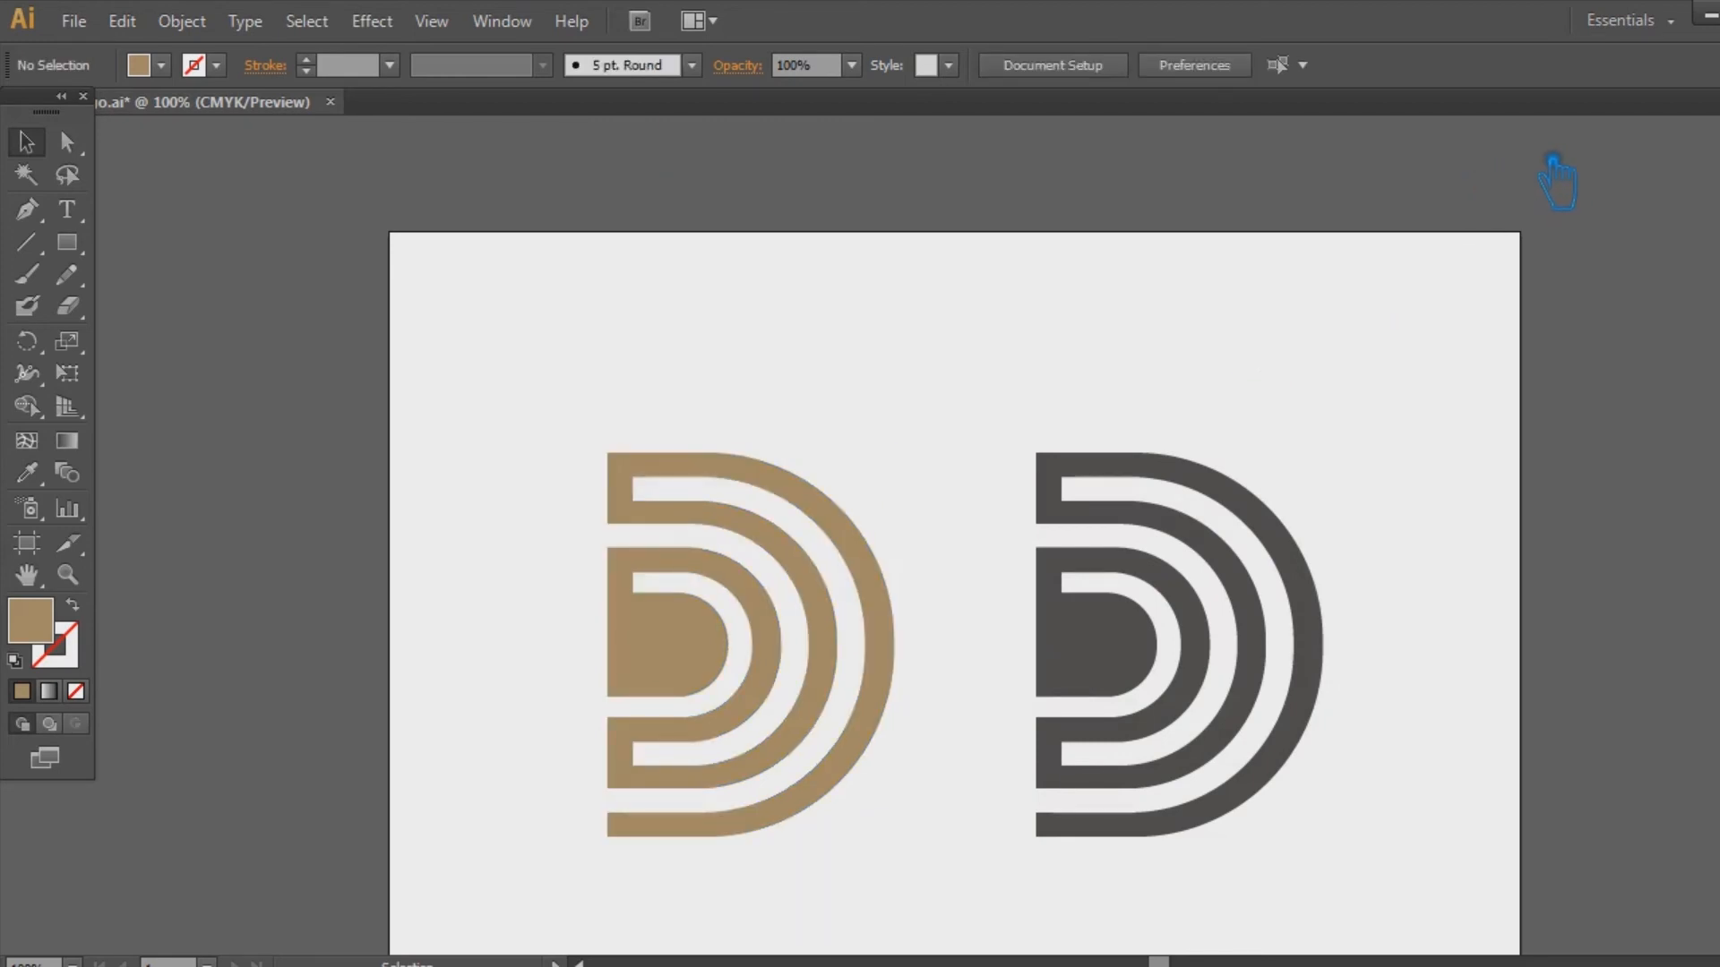
Draw a circle across the artboard's upper edge above the two Ds and fill it with a linear white-to-black gradient
left_click(68, 243)
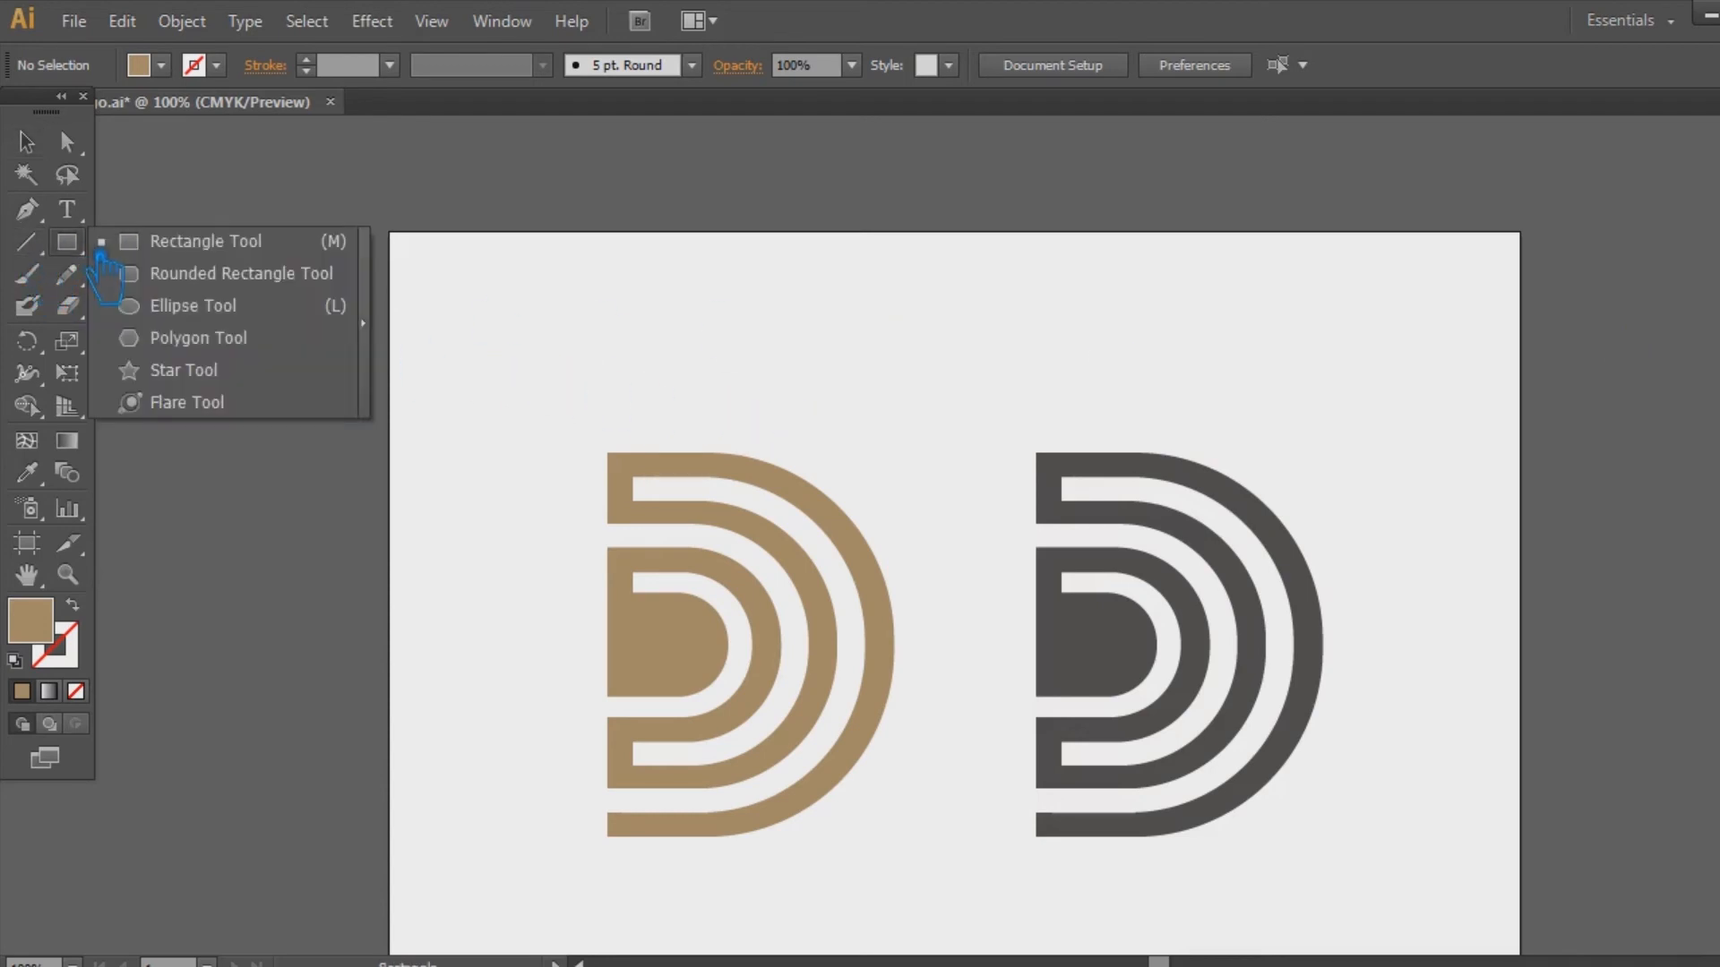
left_click(193, 305)
left_click_drag(806, 446, 1037, 367)
left_click(50, 691)
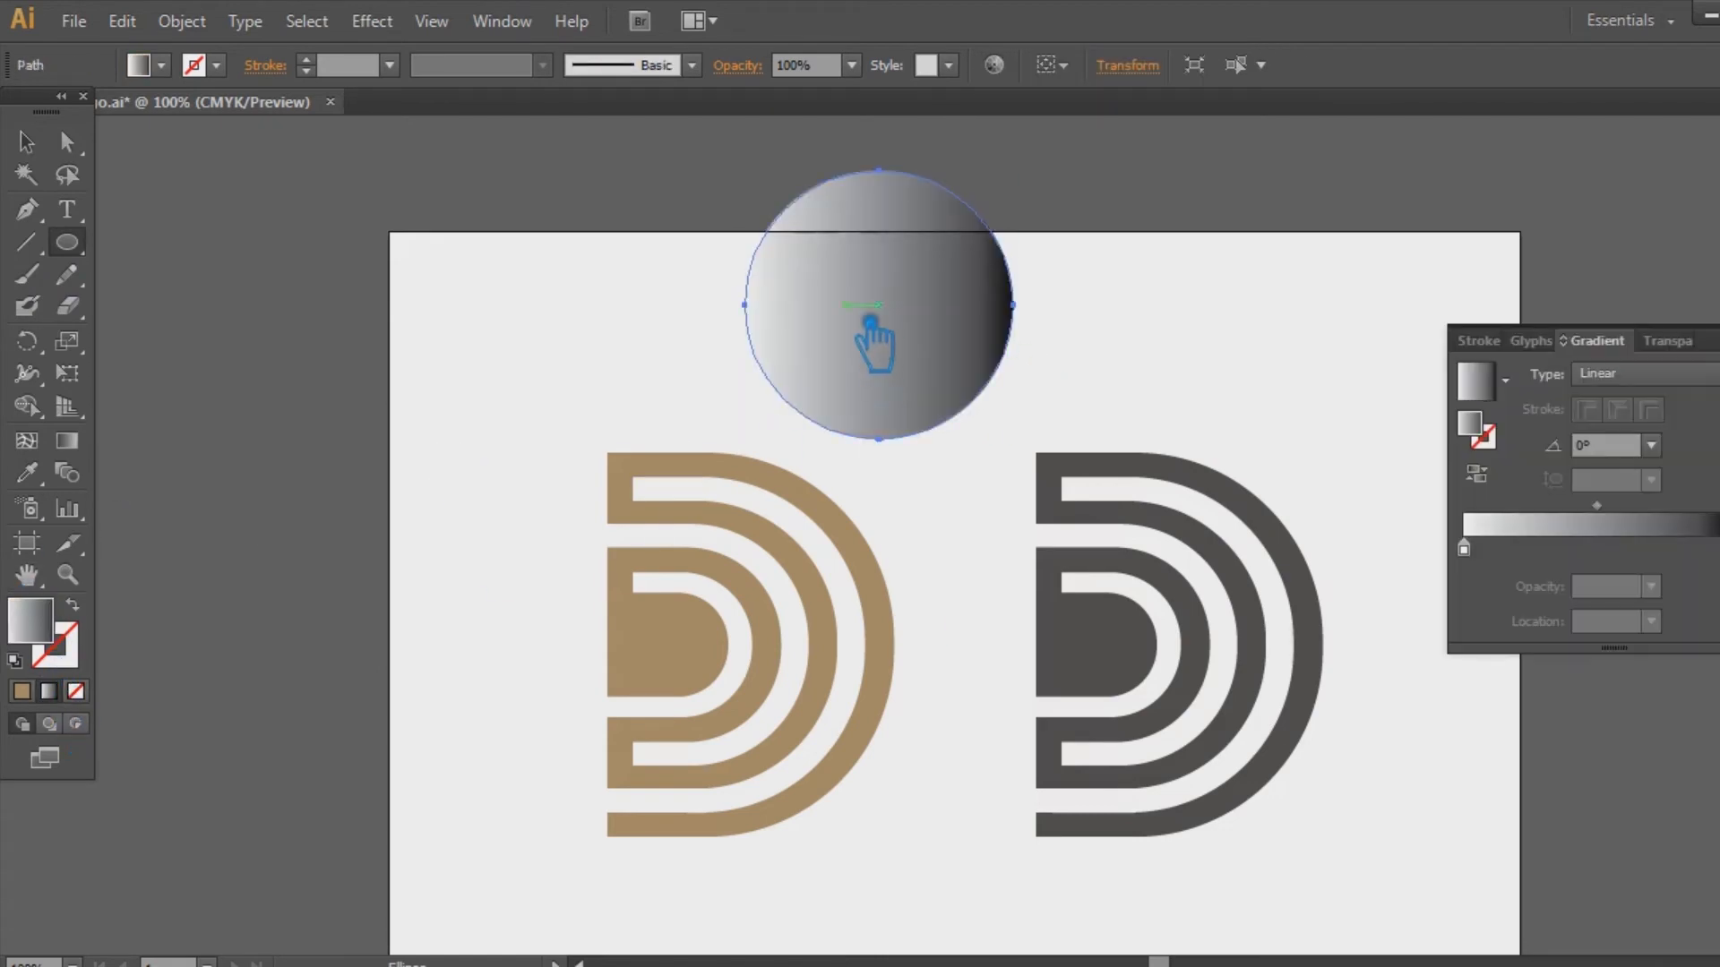
left_click(876, 338)
left_click(1030, 560)
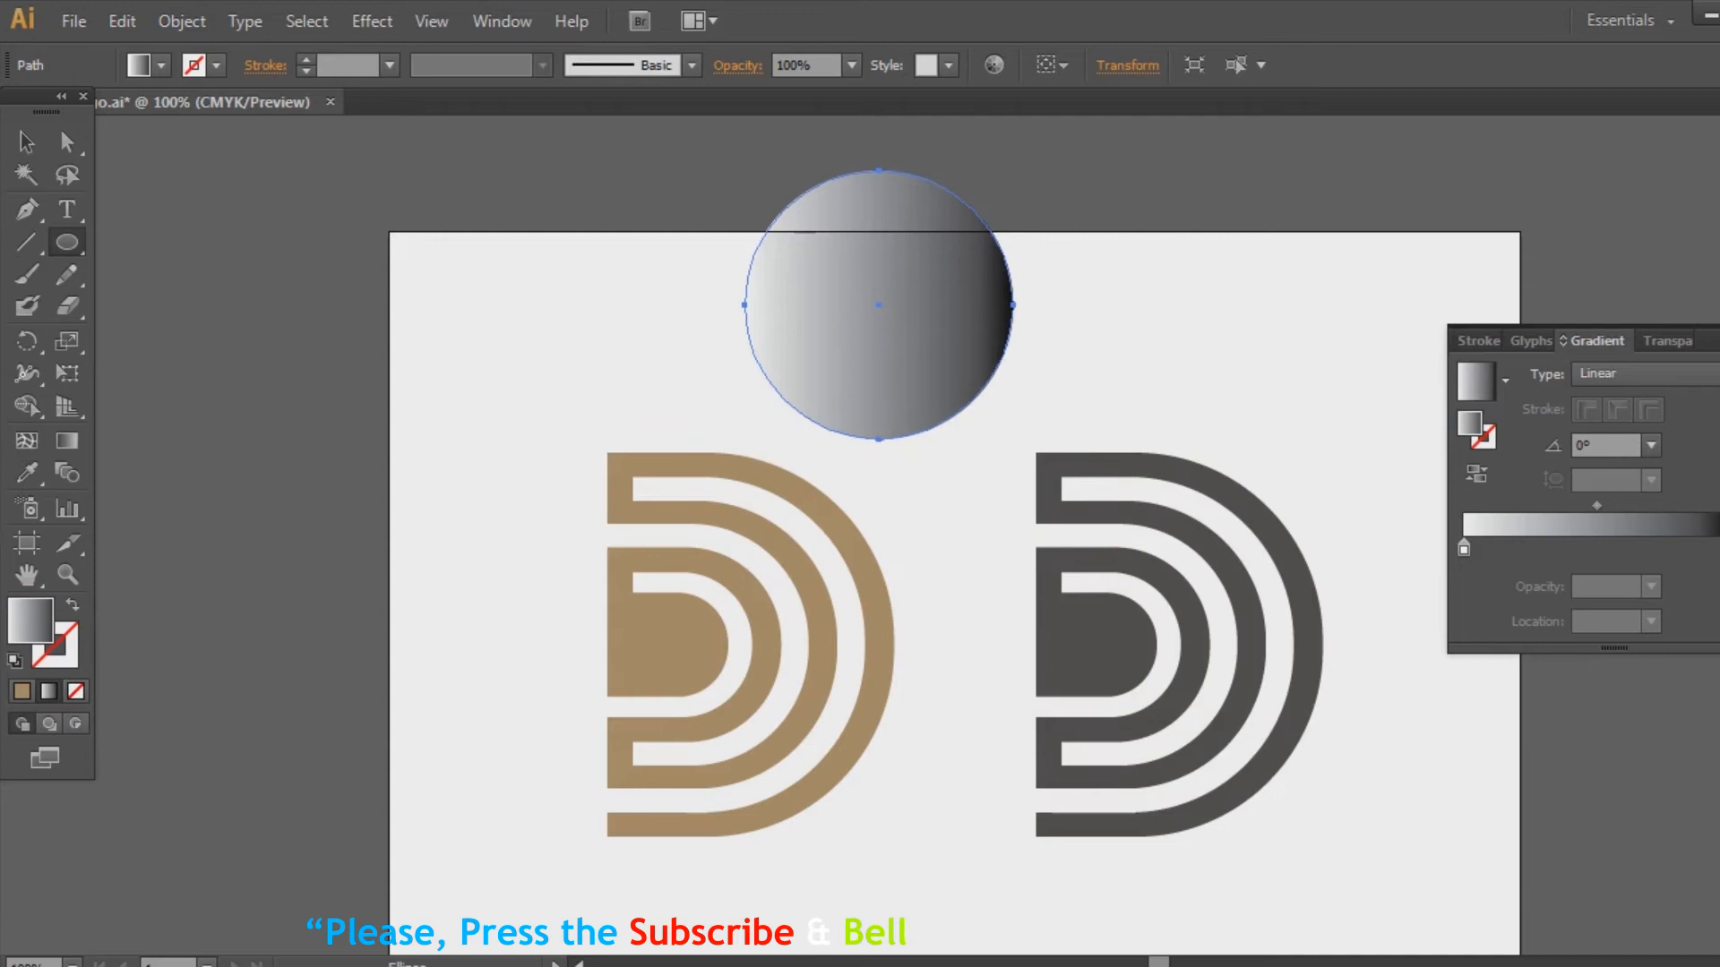
Try applying the left D's tan fill to the gradient circle with the Eyedropper
left_click(26, 141)
left_click(34, 482)
left_click(778, 610)
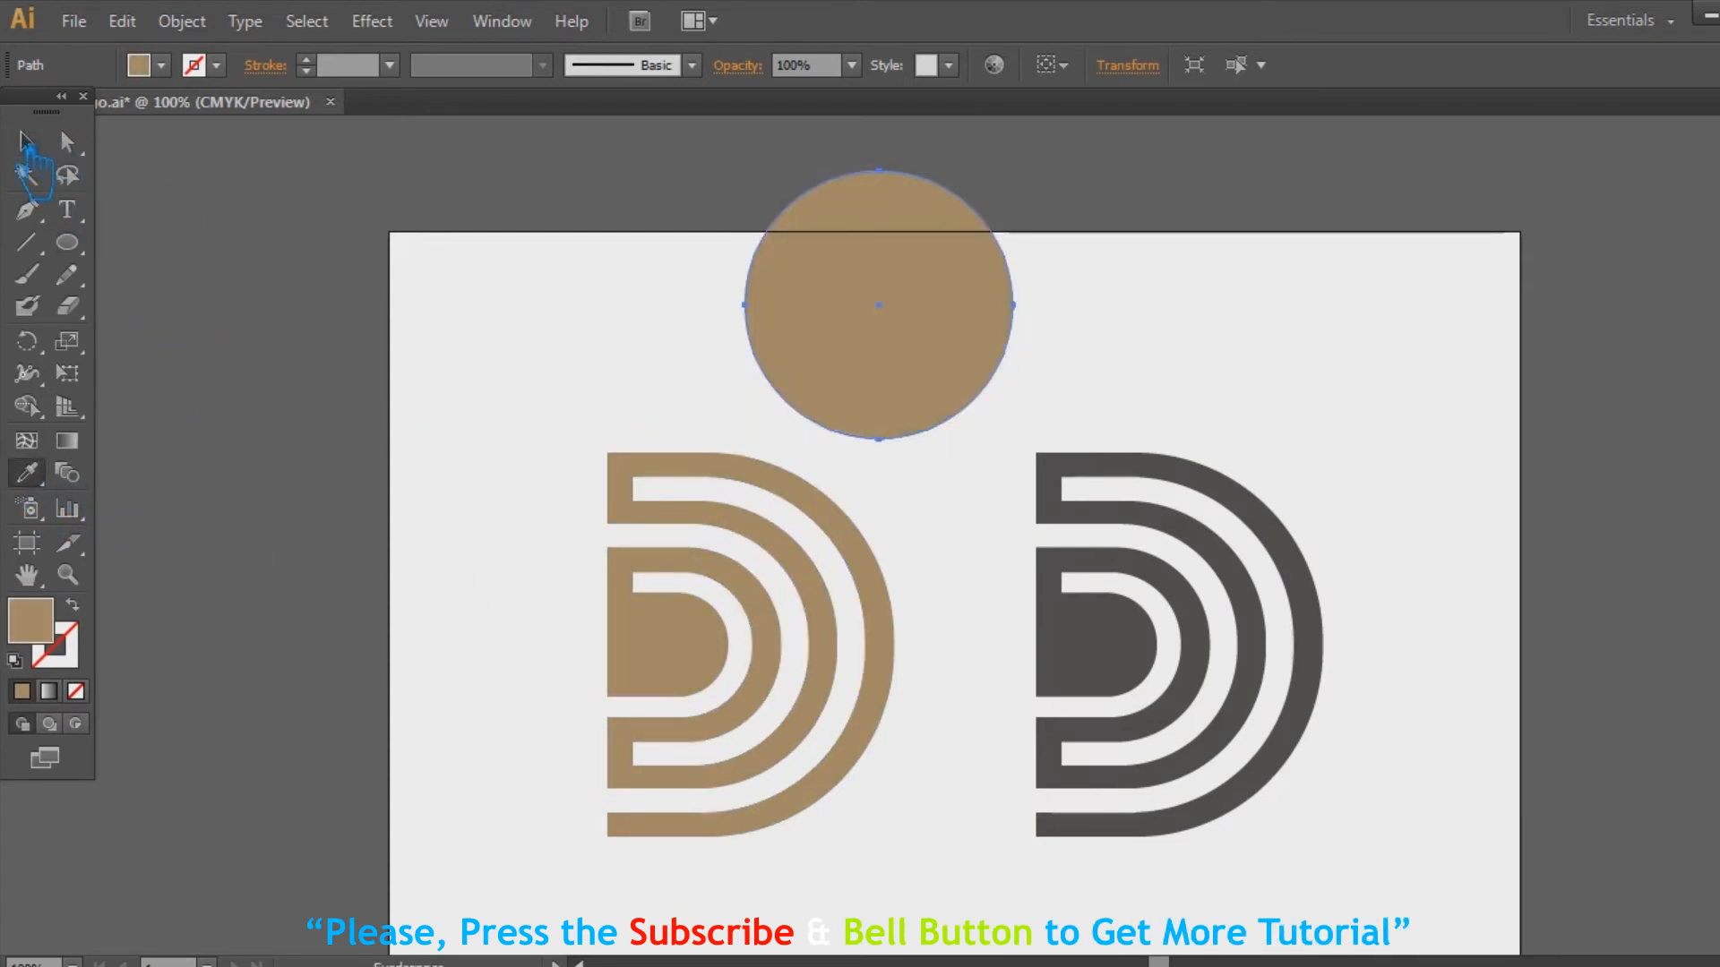
key("ctrl+z")
left_click(26, 140)
left_click(115, 570)
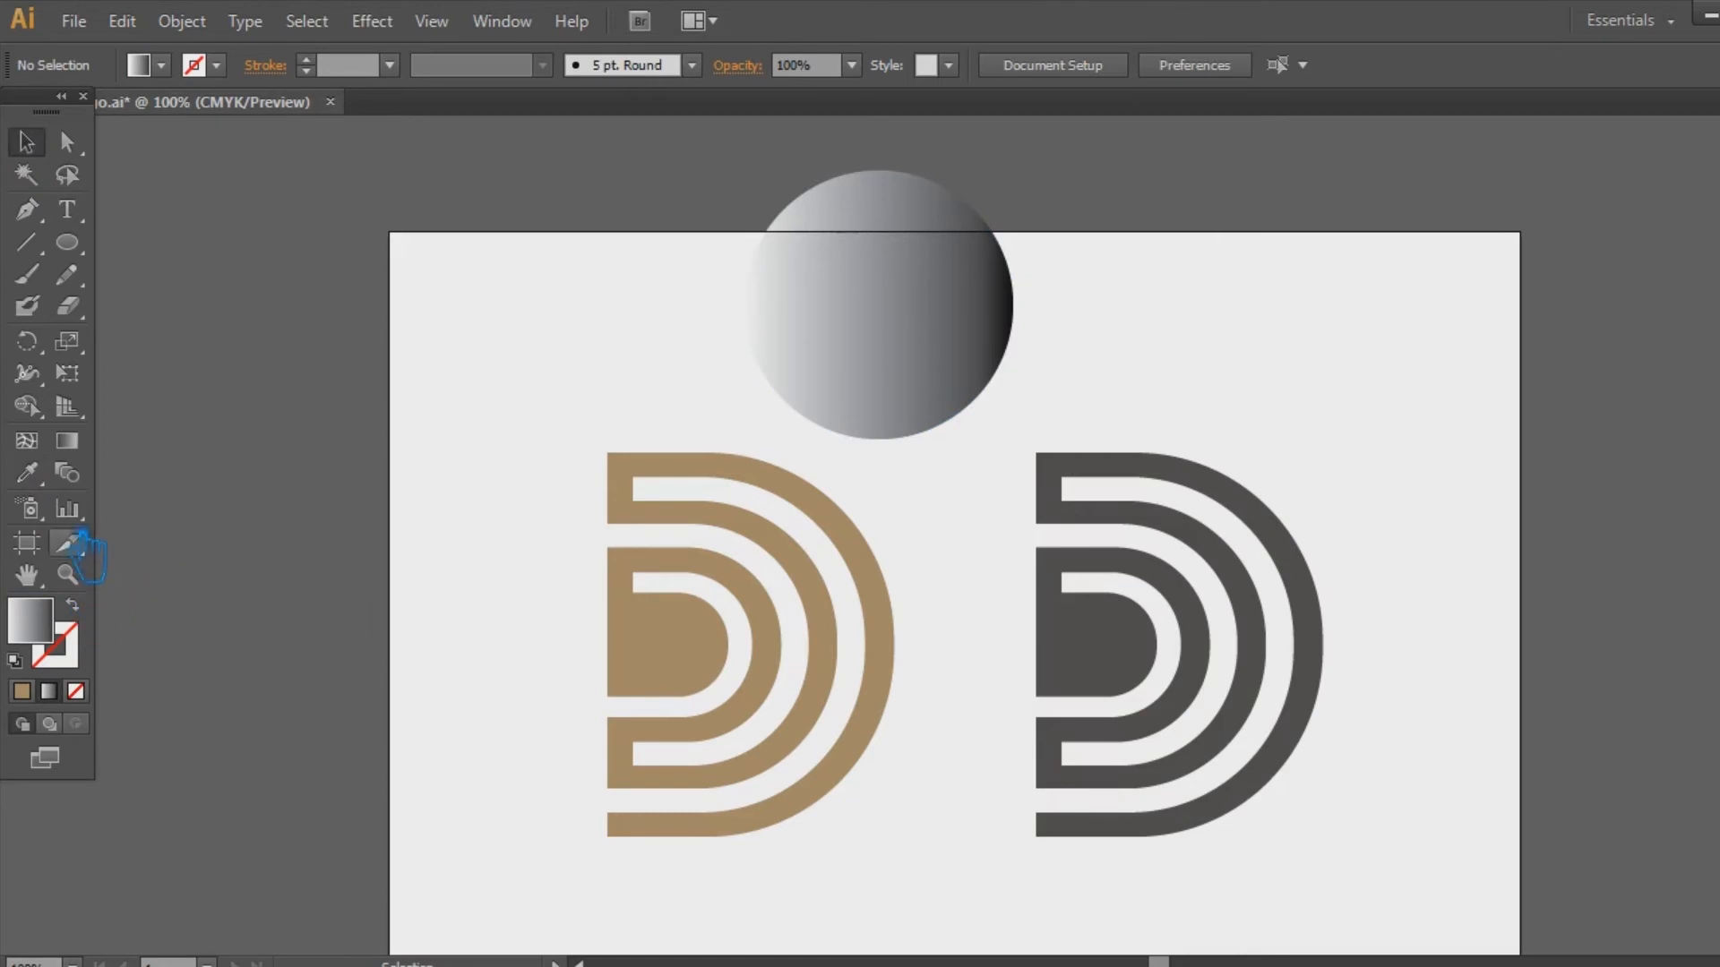
Draw a small square left of the artboard and duplicate it twice downward at equal spacing
left_click_drag(67, 242, 254, 381)
left_click(28, 144)
left_click(247, 401)
left_click_drag(225, 342, 226, 446)
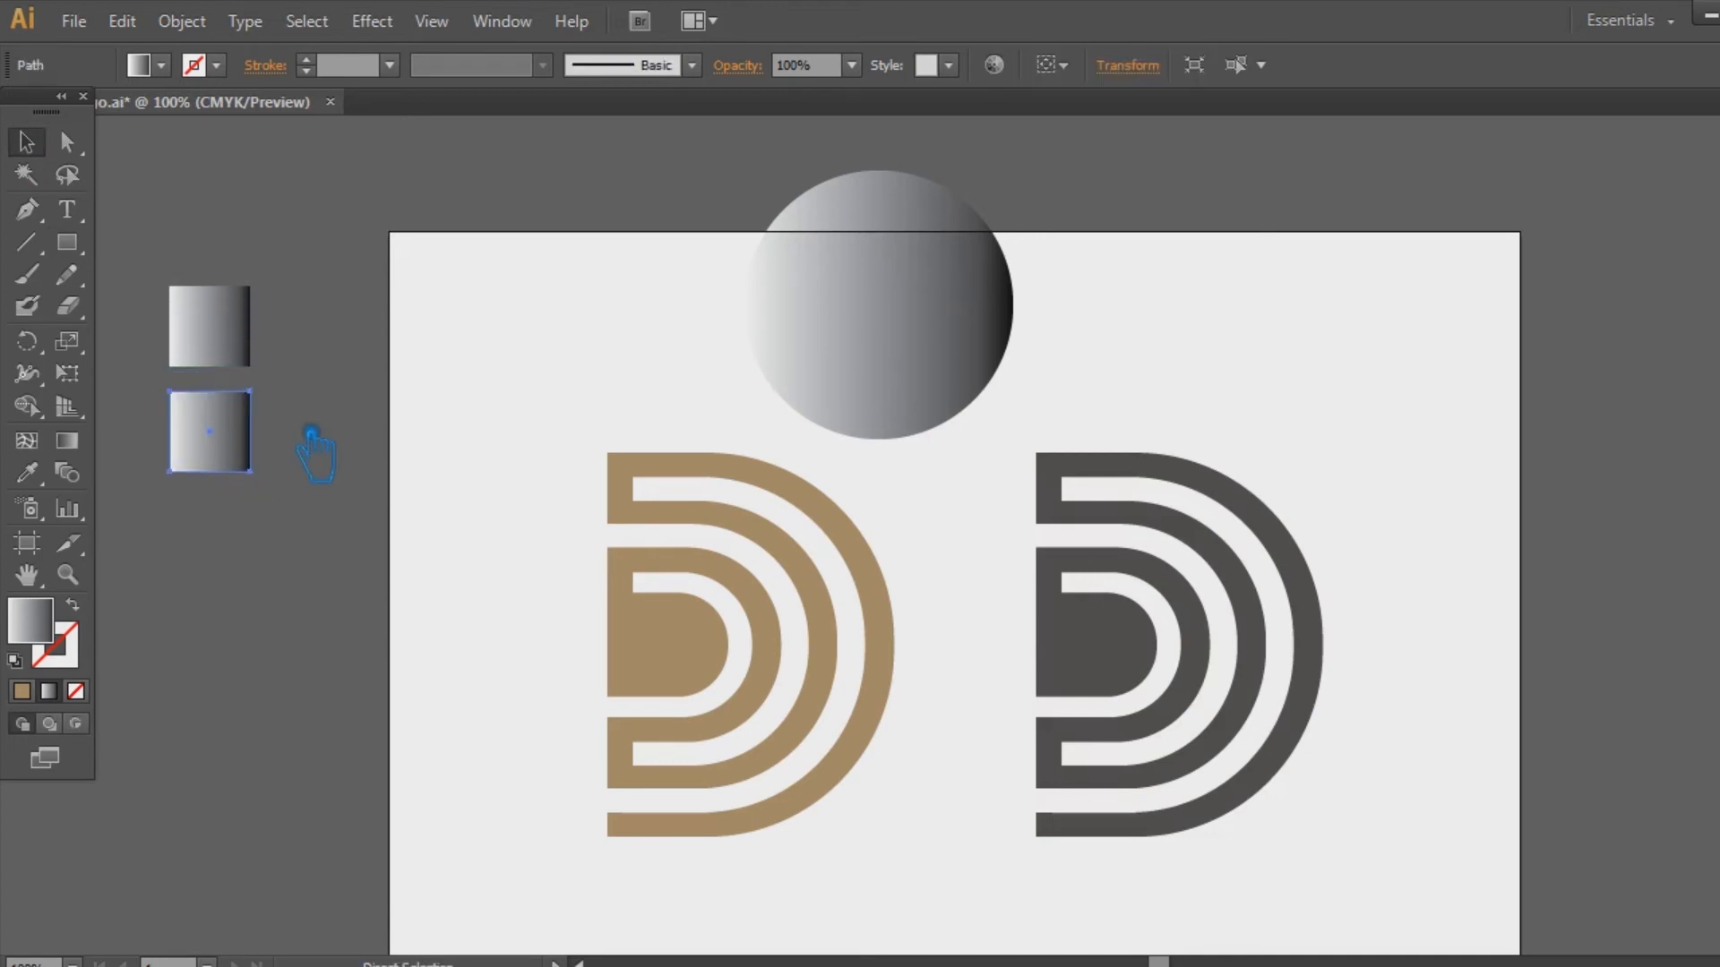
key("ctrl+d")
left_click(268, 402)
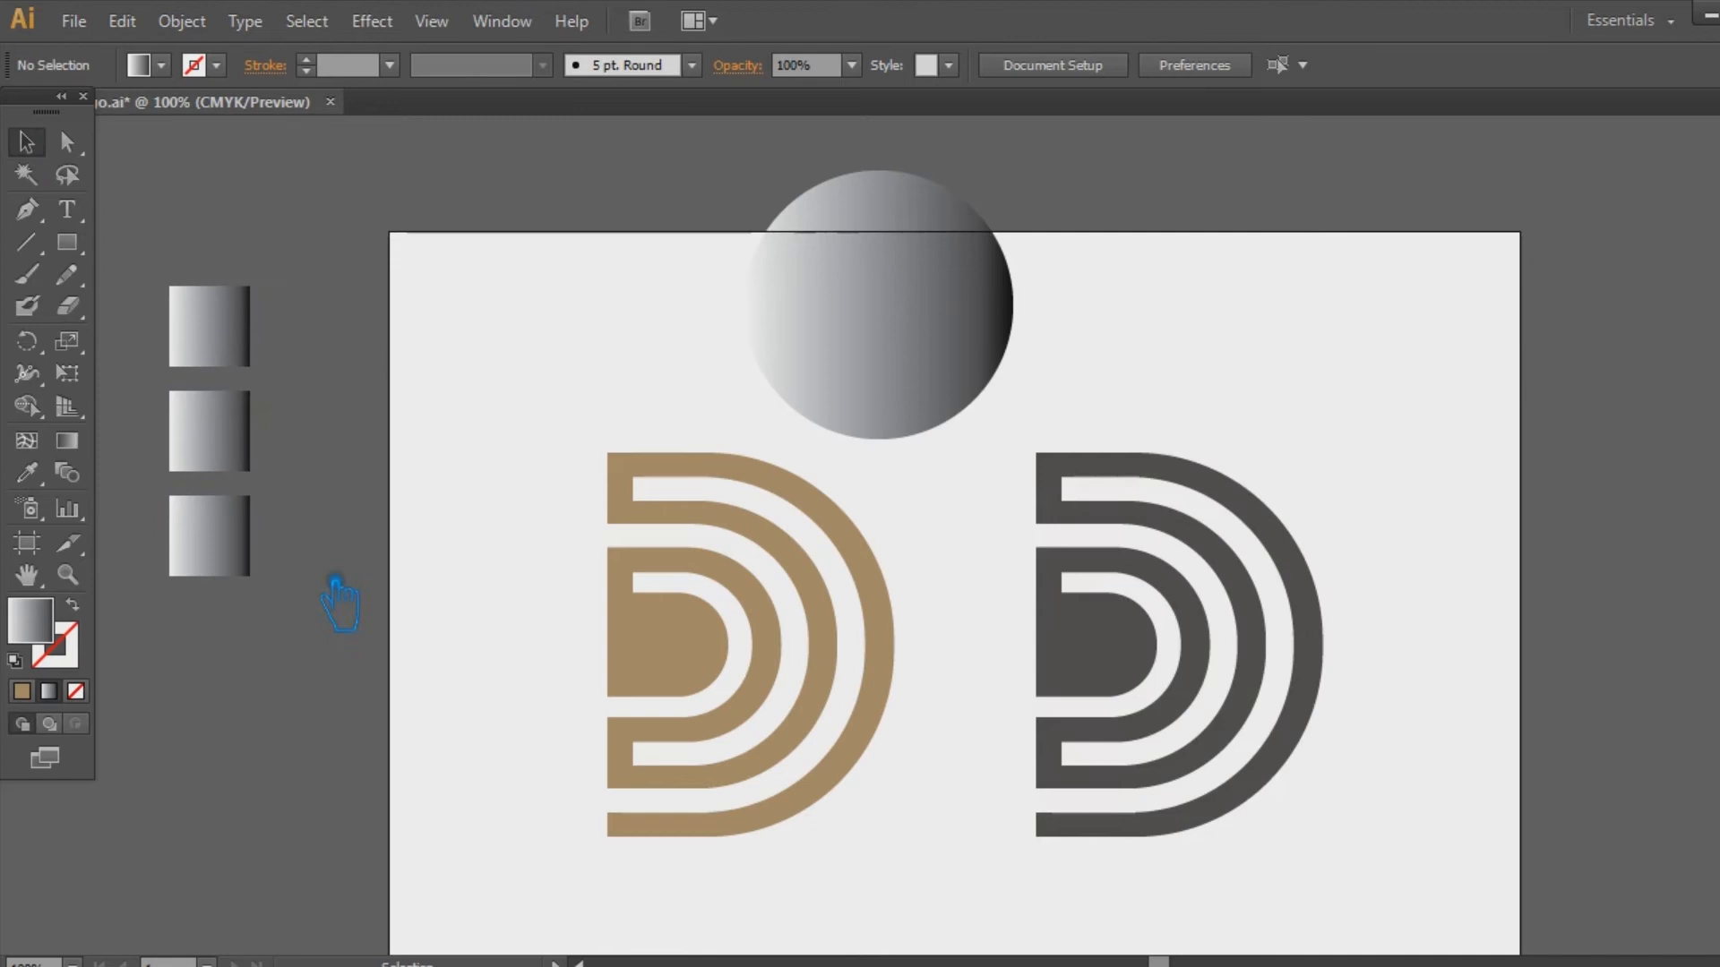
Fill all three small squares with the tan sampled from the left D
left_click_drag(339, 602, 213, 309)
left_click(28, 473)
left_click(661, 667)
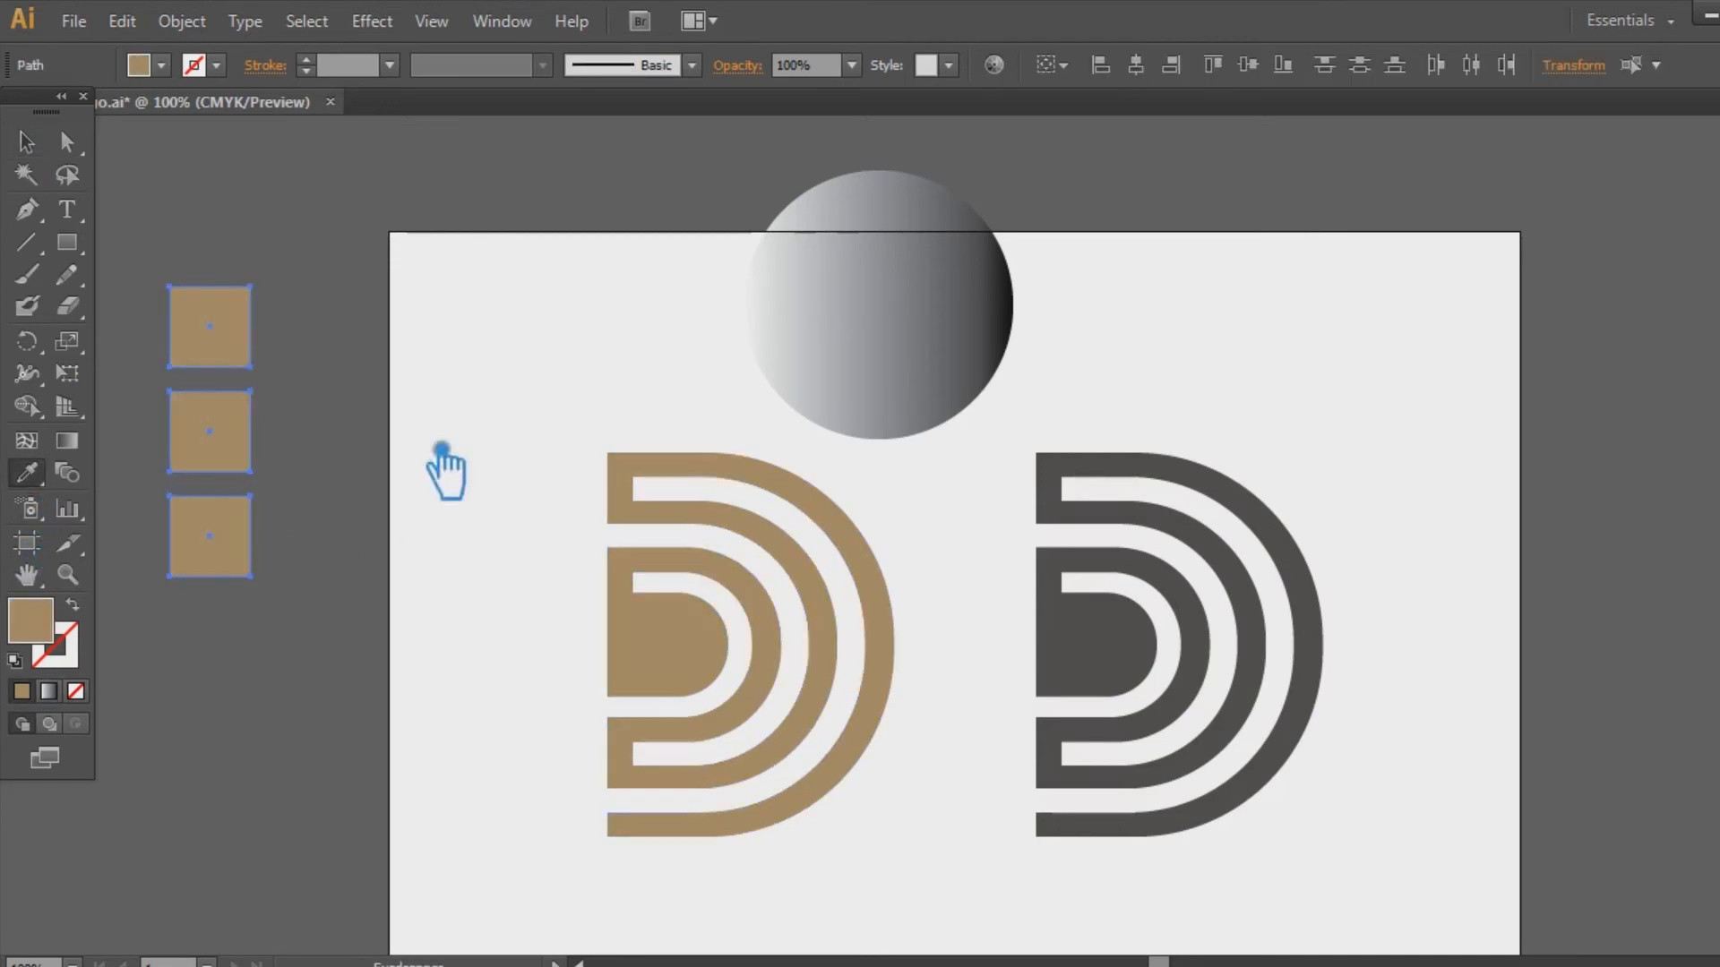
left_click(27, 141)
left_click(426, 160)
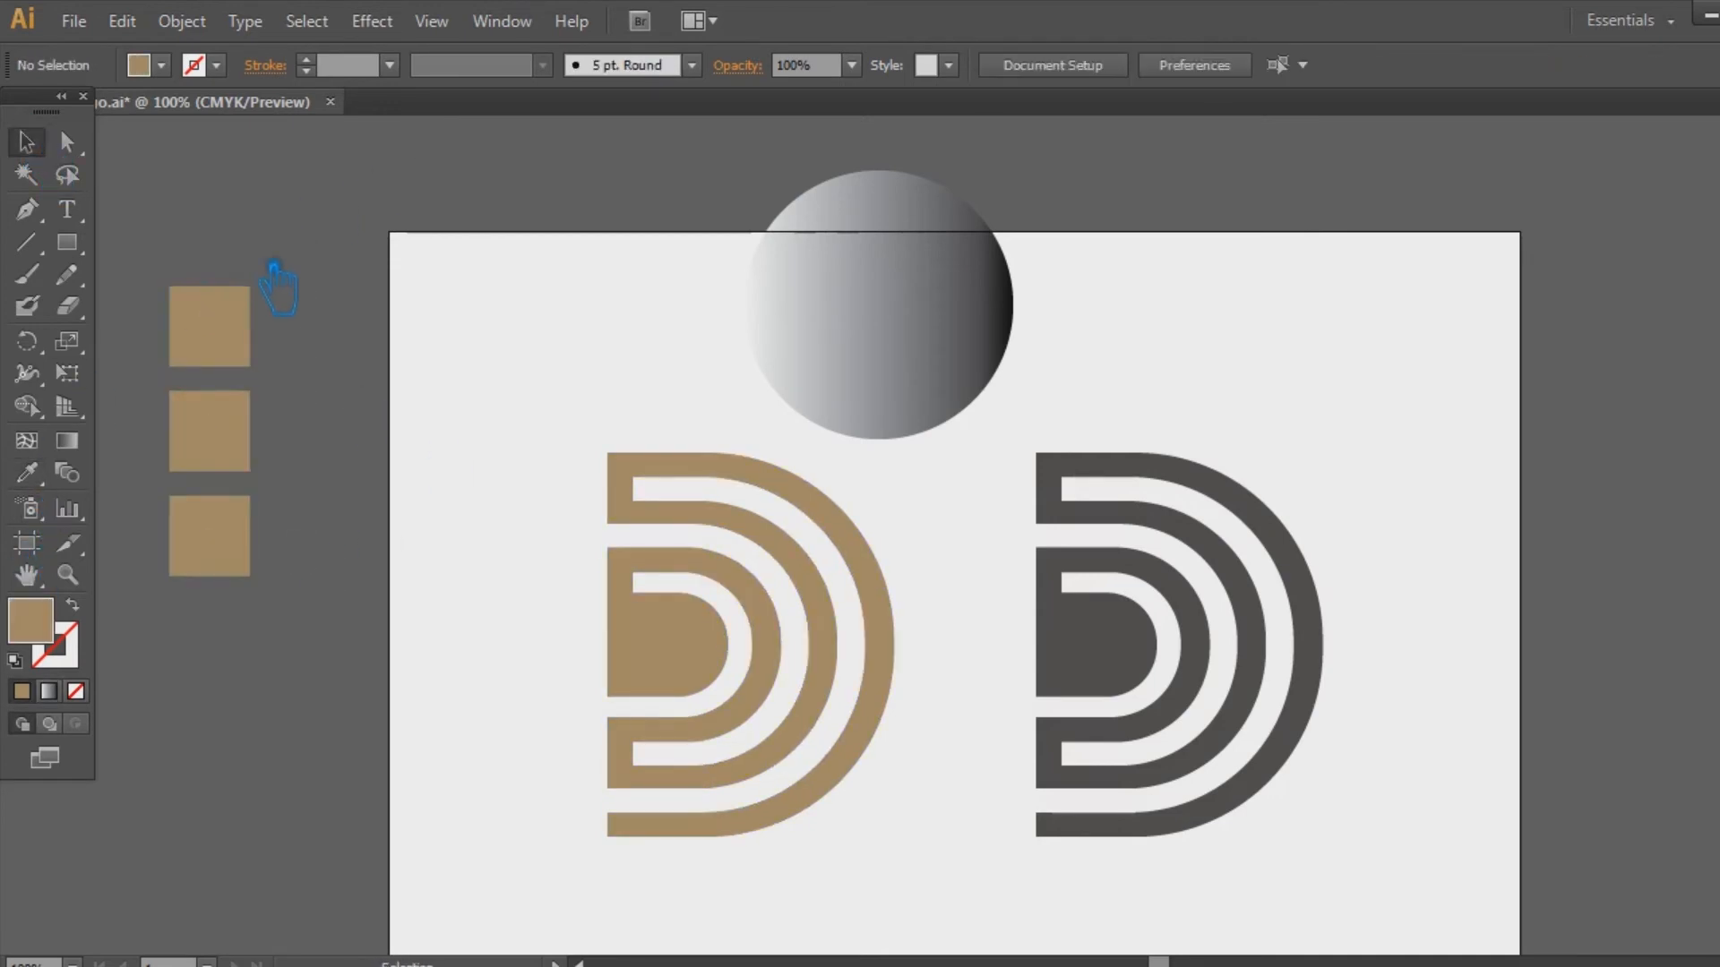
Set the middle square's fill to the darker brown 7C6346
left_click(249, 444)
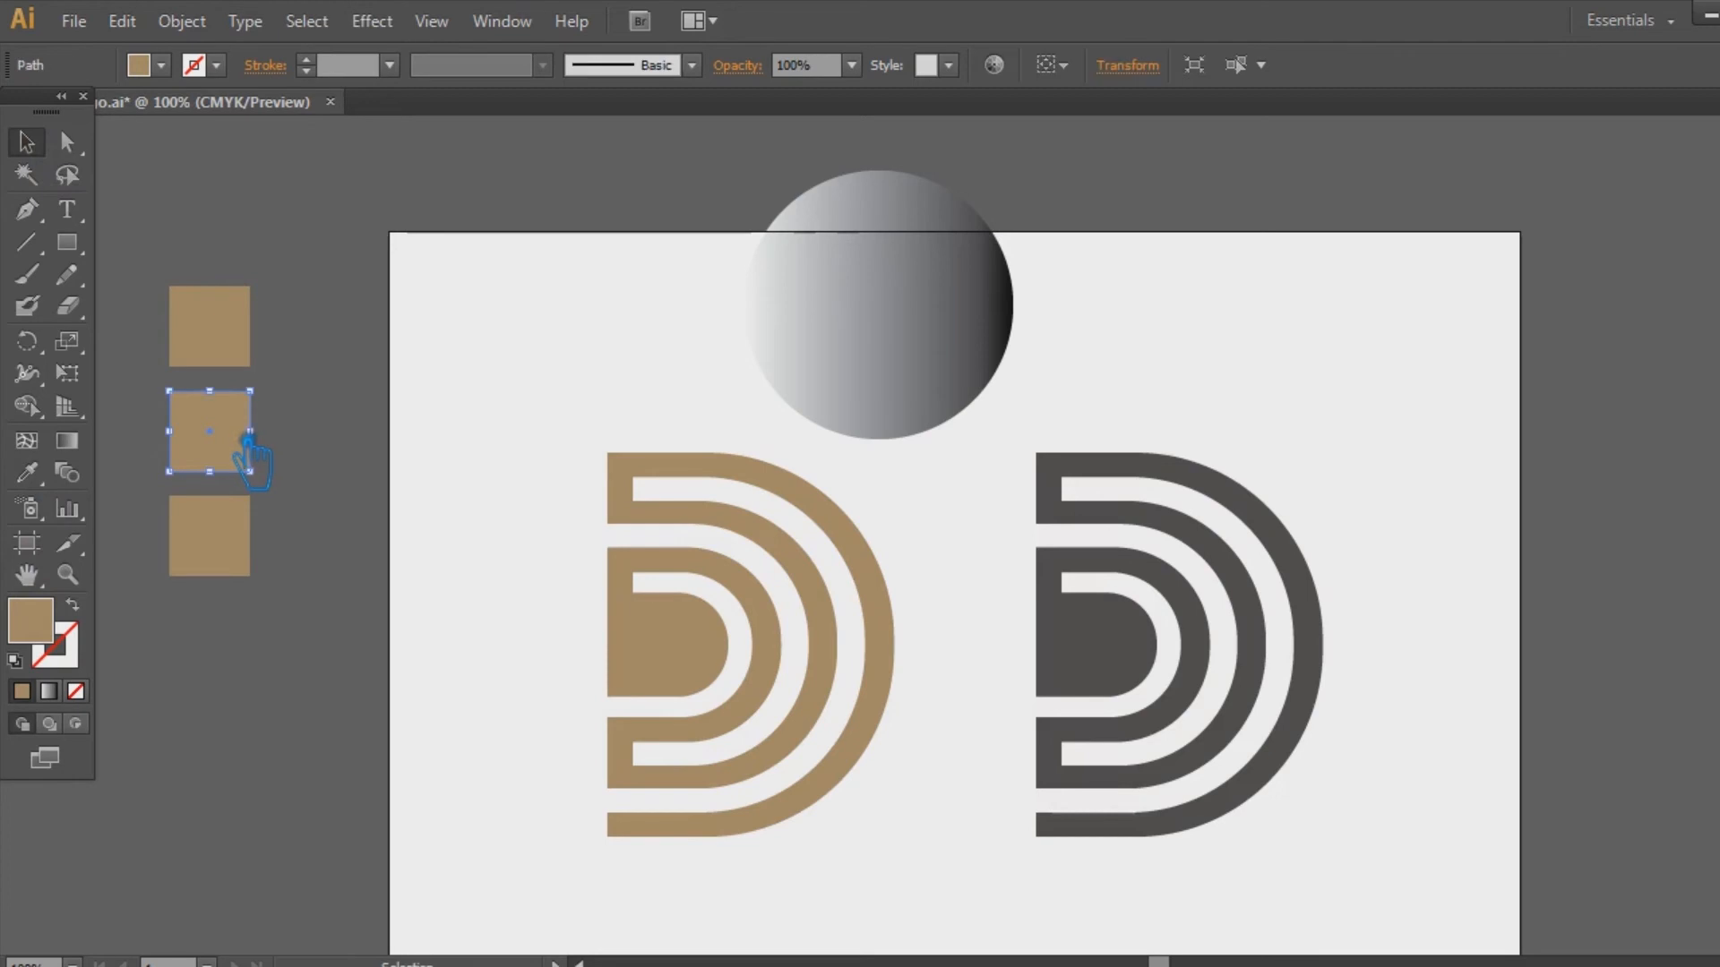
double_click(56, 629)
left_click(737, 518)
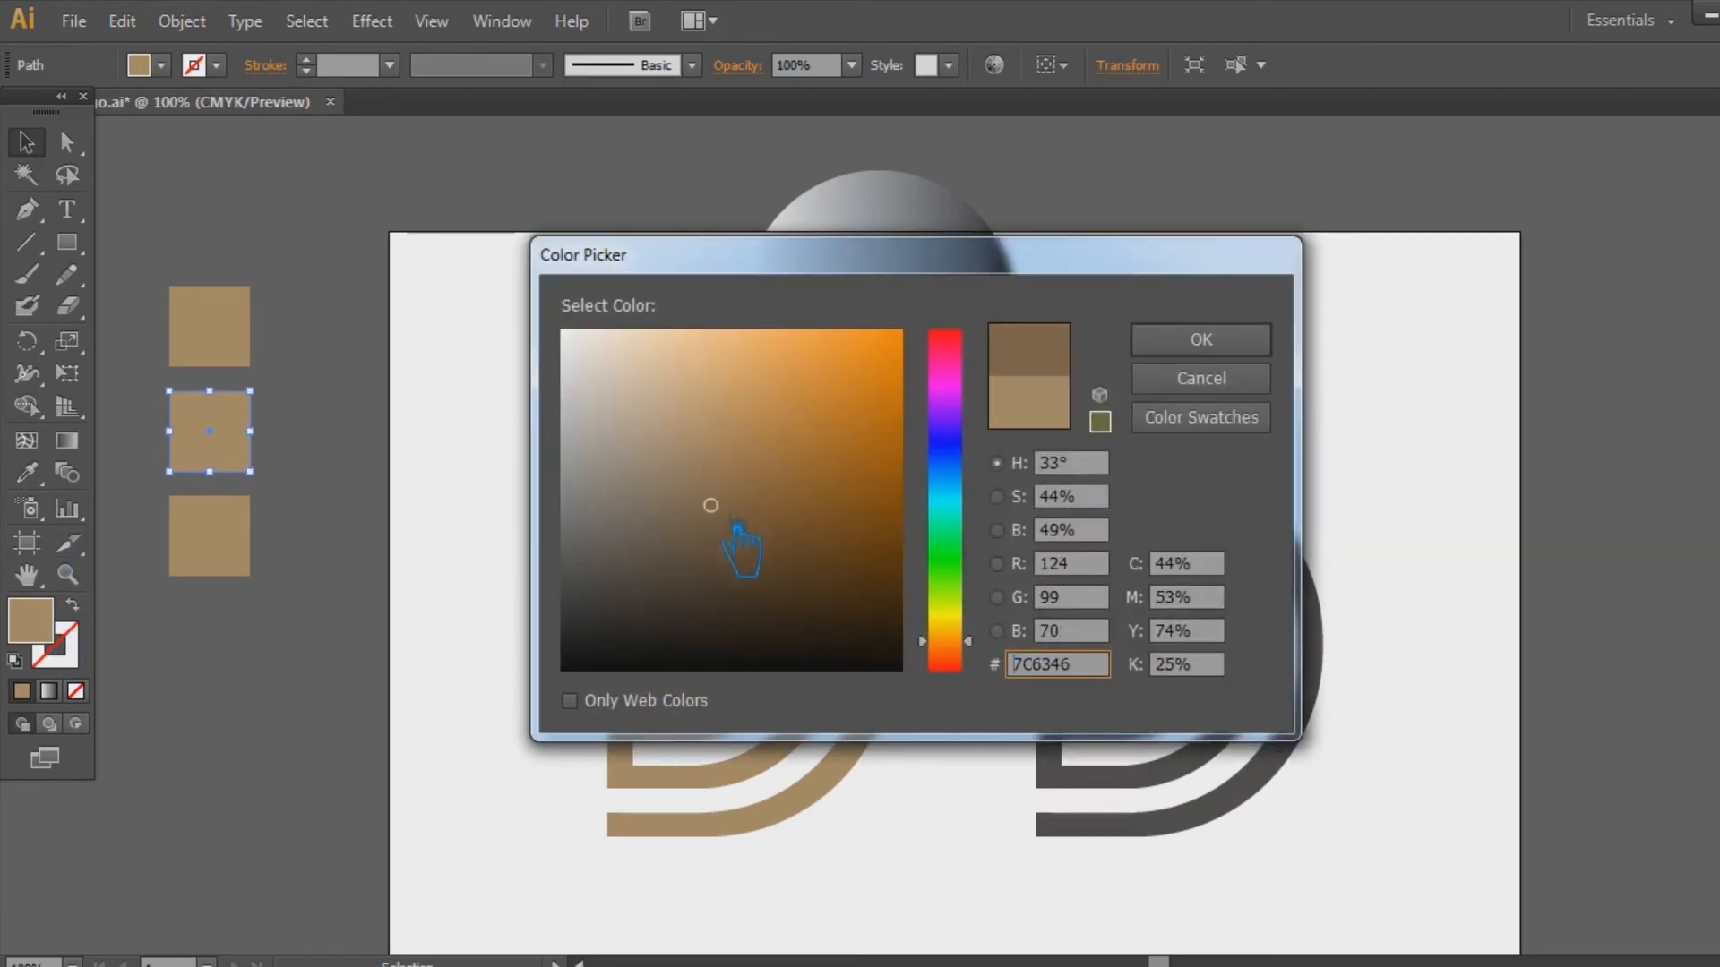
left_click(1200, 340)
left_click(338, 584)
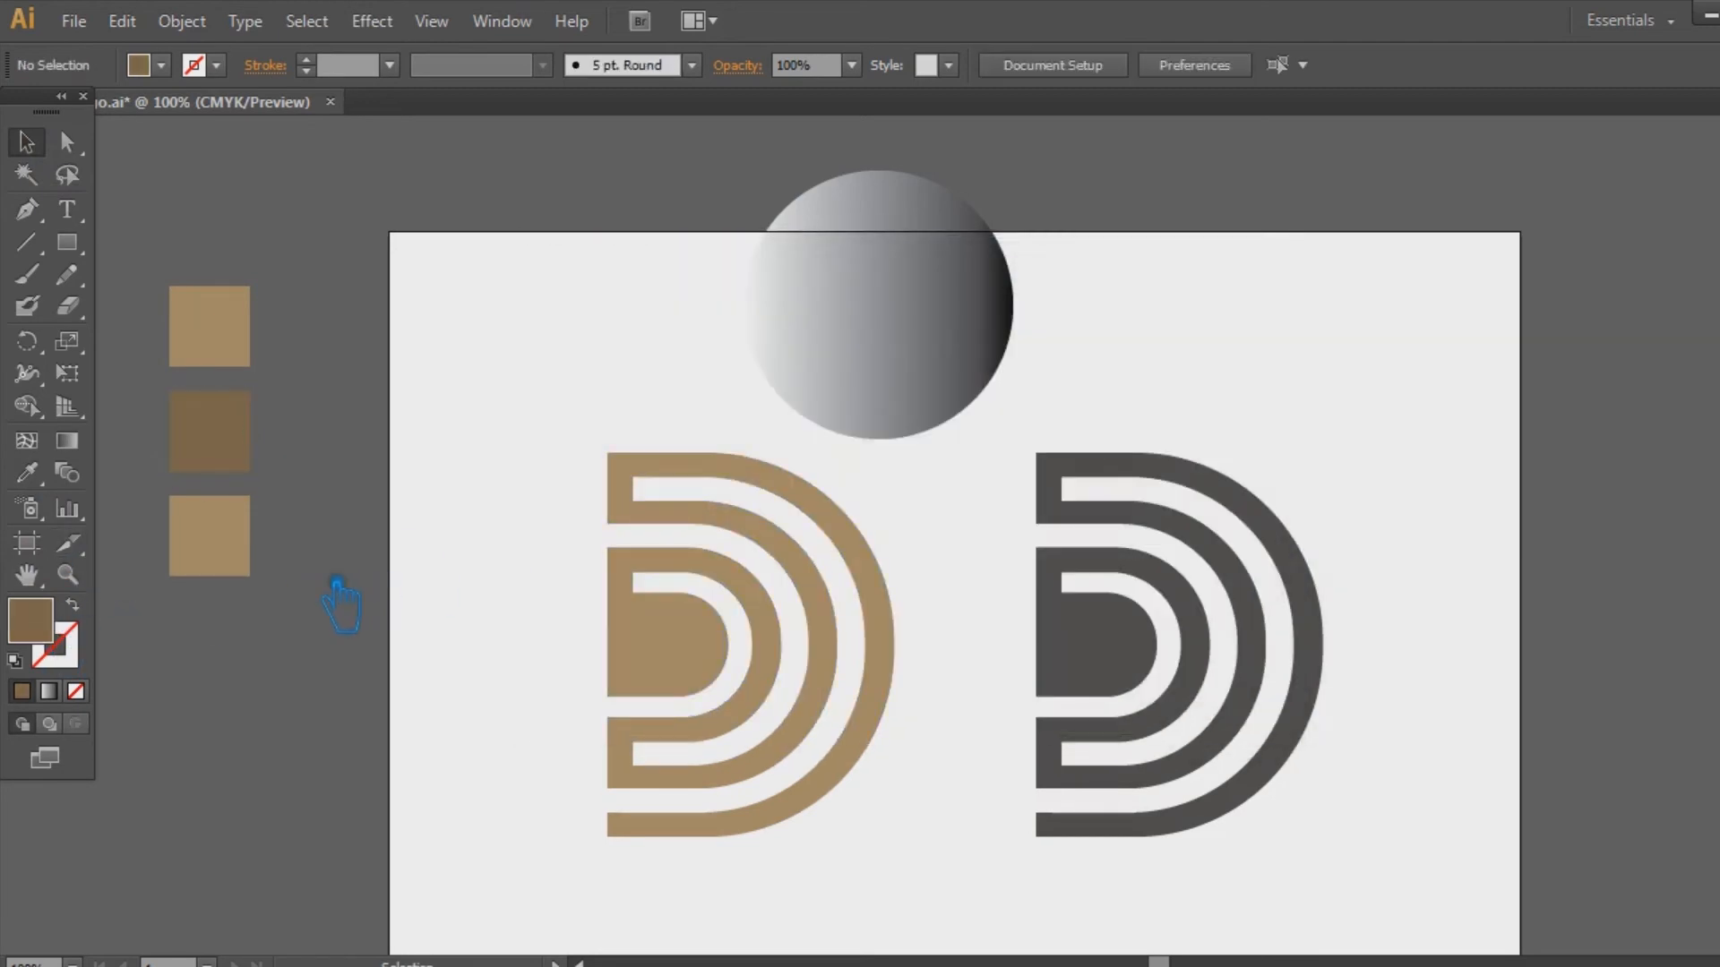
Fill the bottom square with the middle square's brown using the Eyedropper, and darken it to 635240
left_click(224, 560)
left_click(27, 473)
left_click(228, 439)
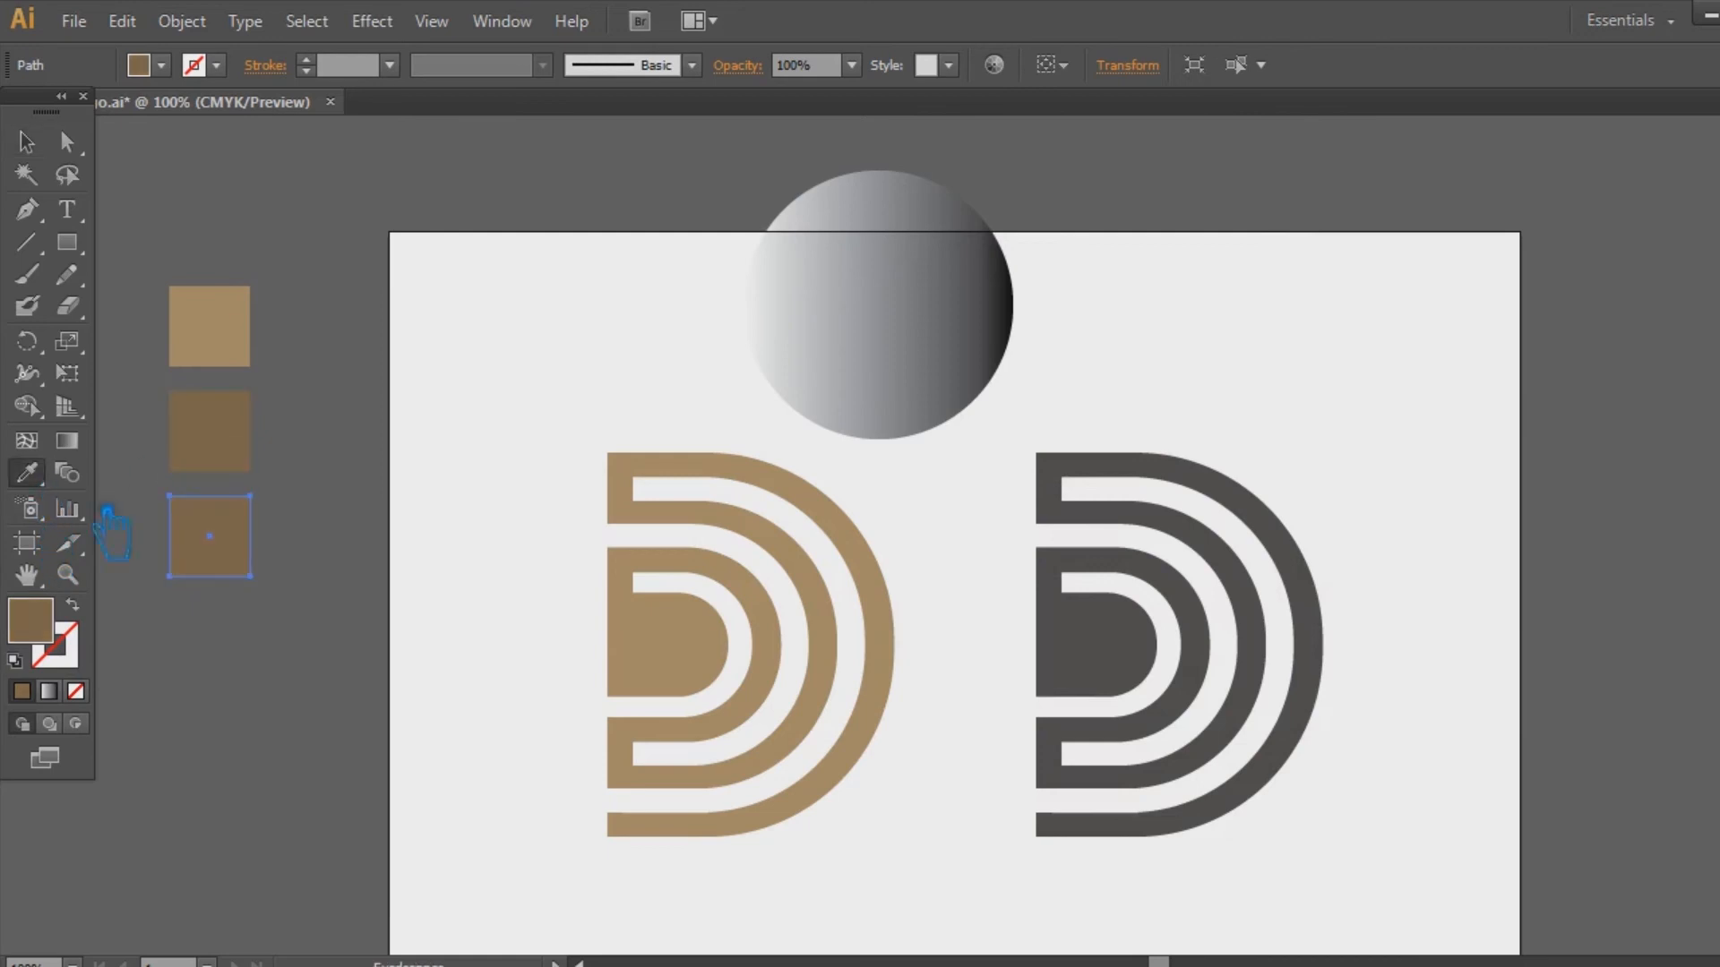
double_click(50, 654)
left_click(712, 579)
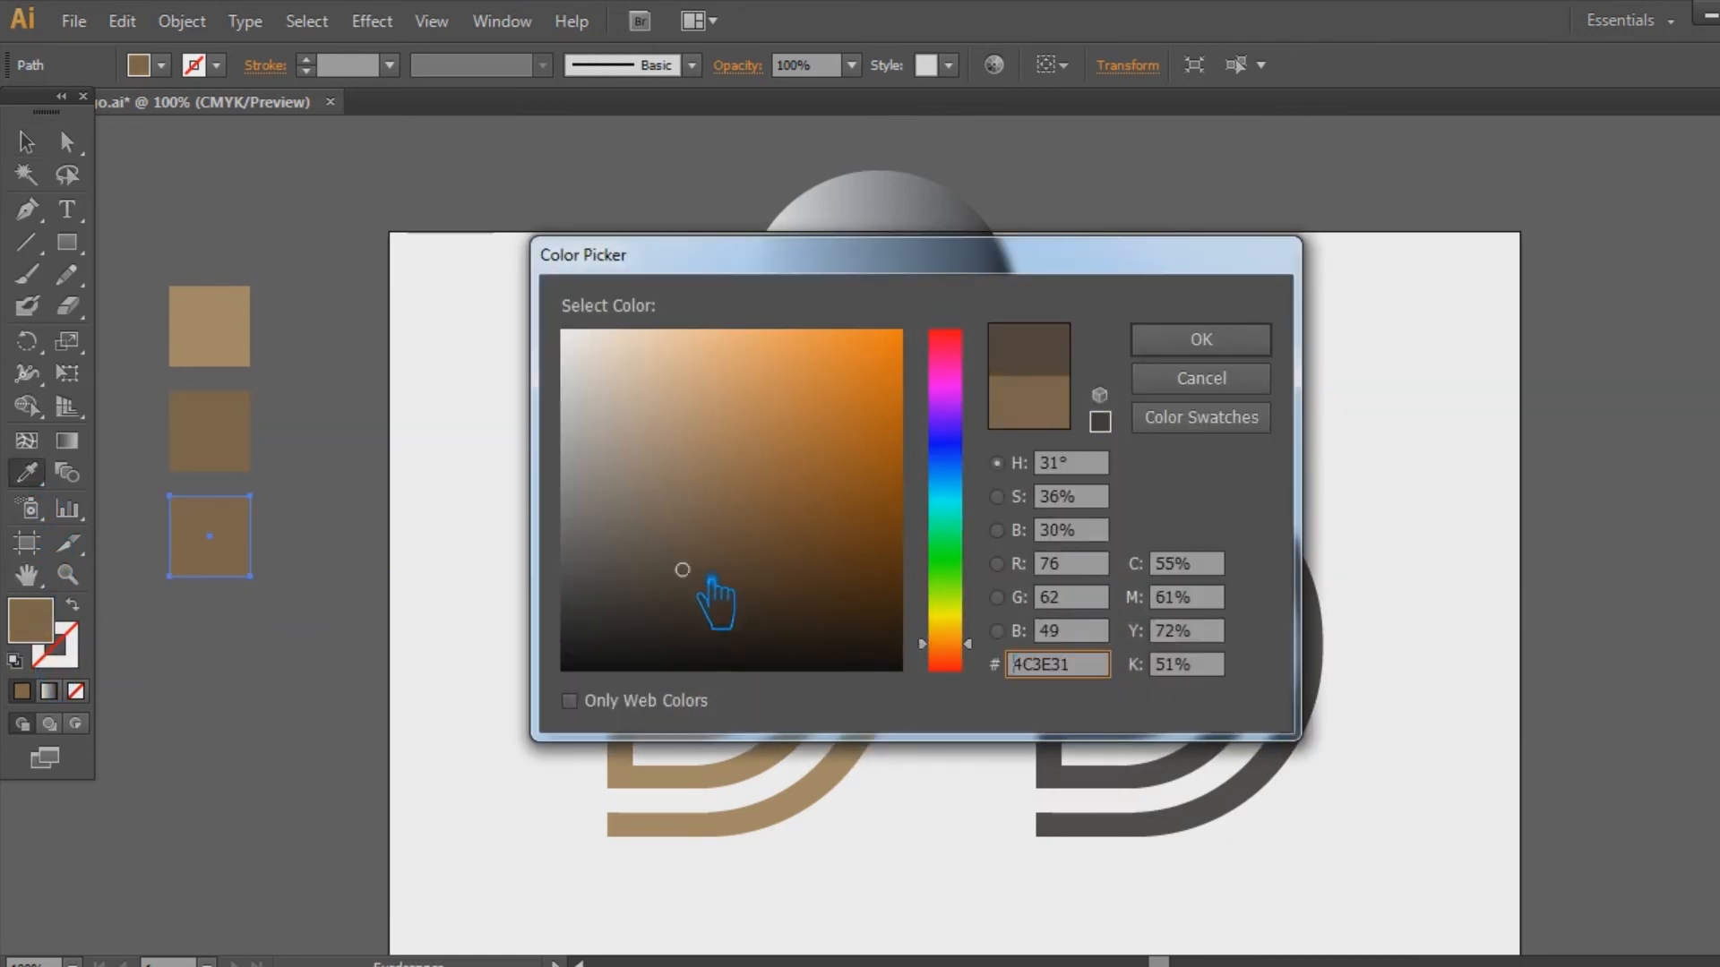
left_click_drag(710, 573, 708, 548)
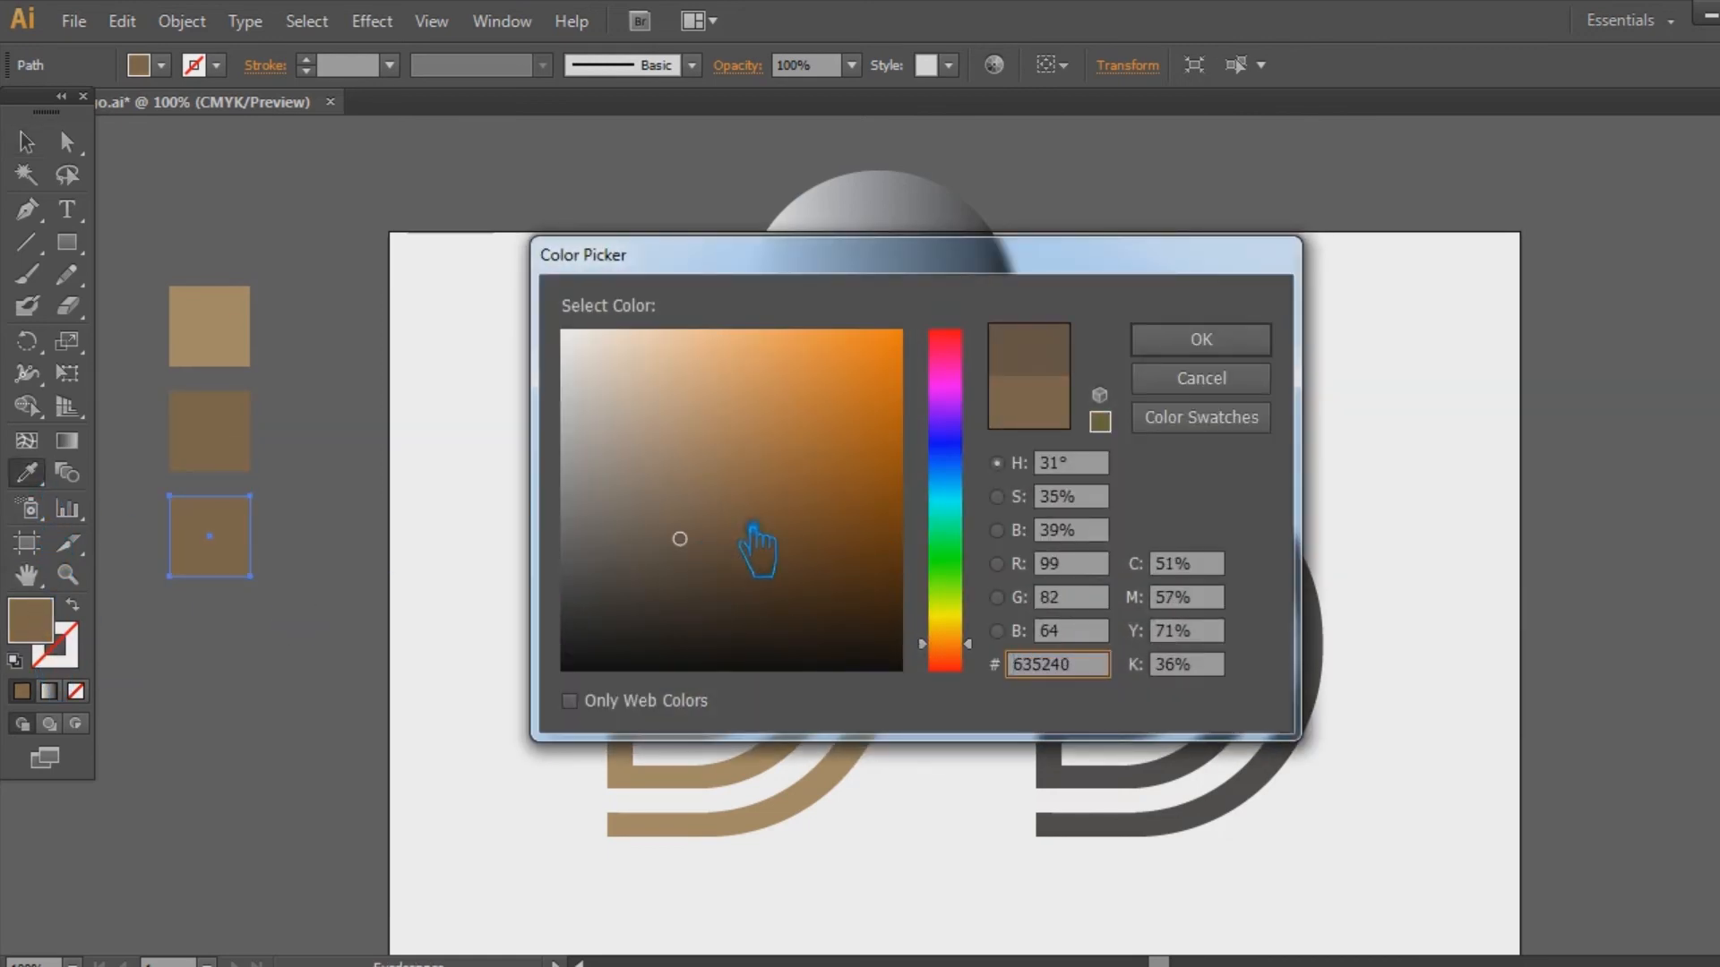
left_click(1235, 341)
key("v")
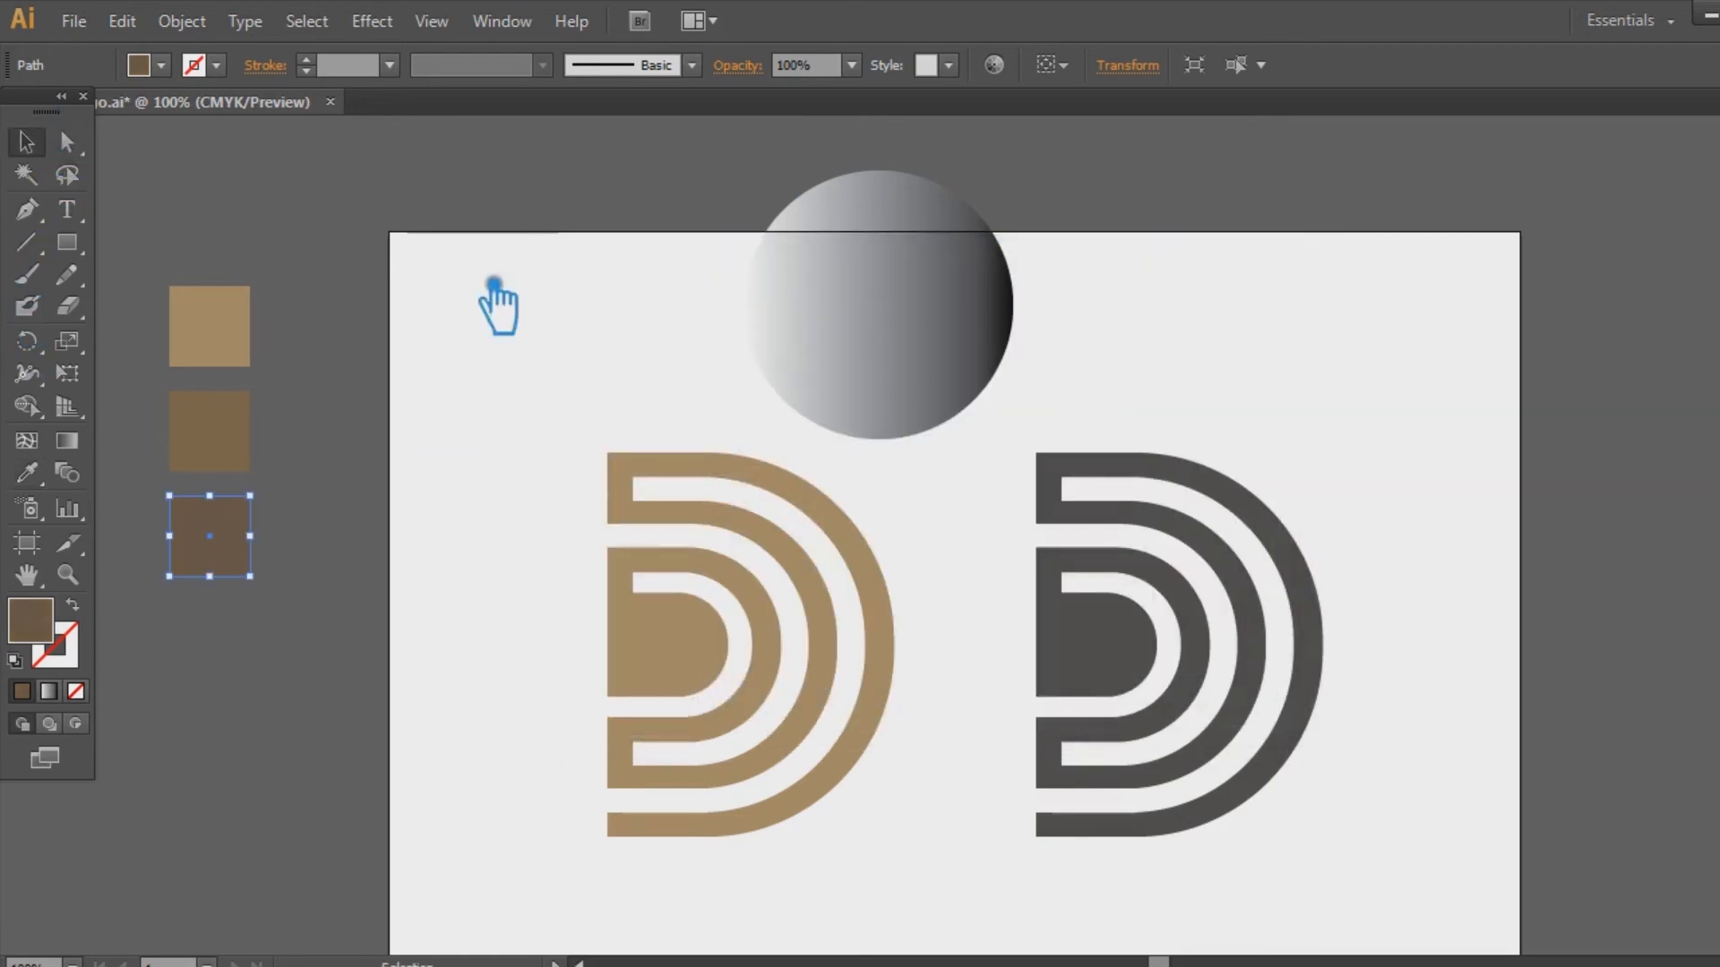
left_click(496, 309)
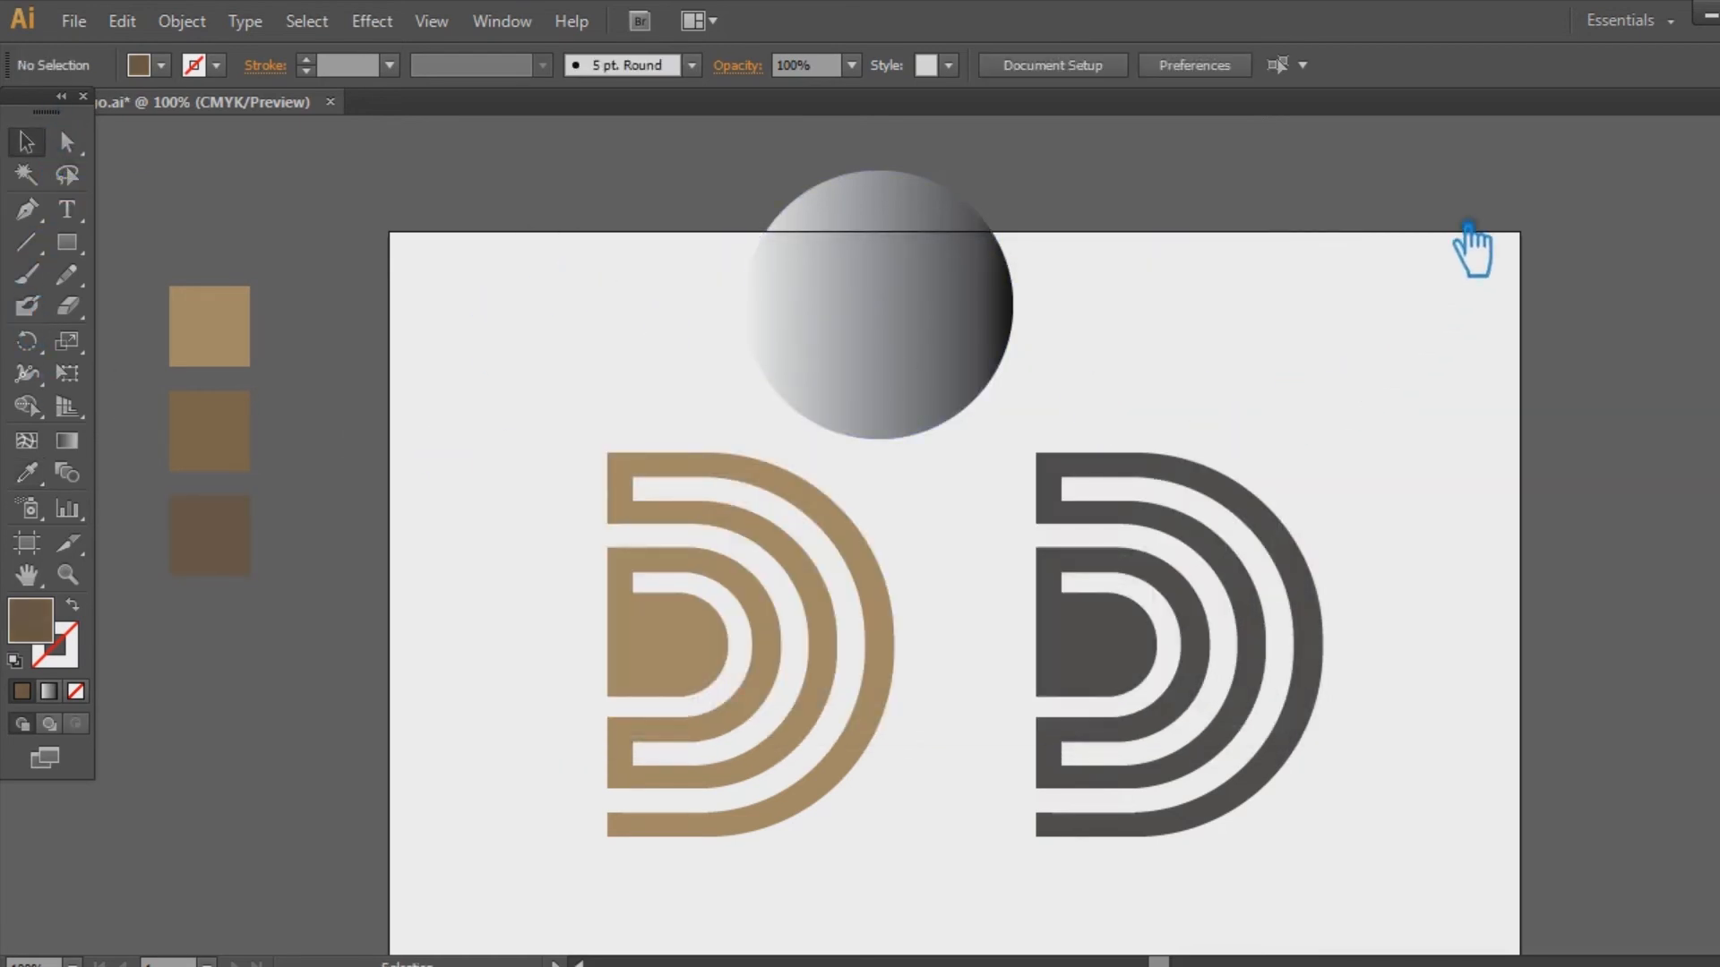
Save the document
key("ctrl+s")
key("s")
key("v")
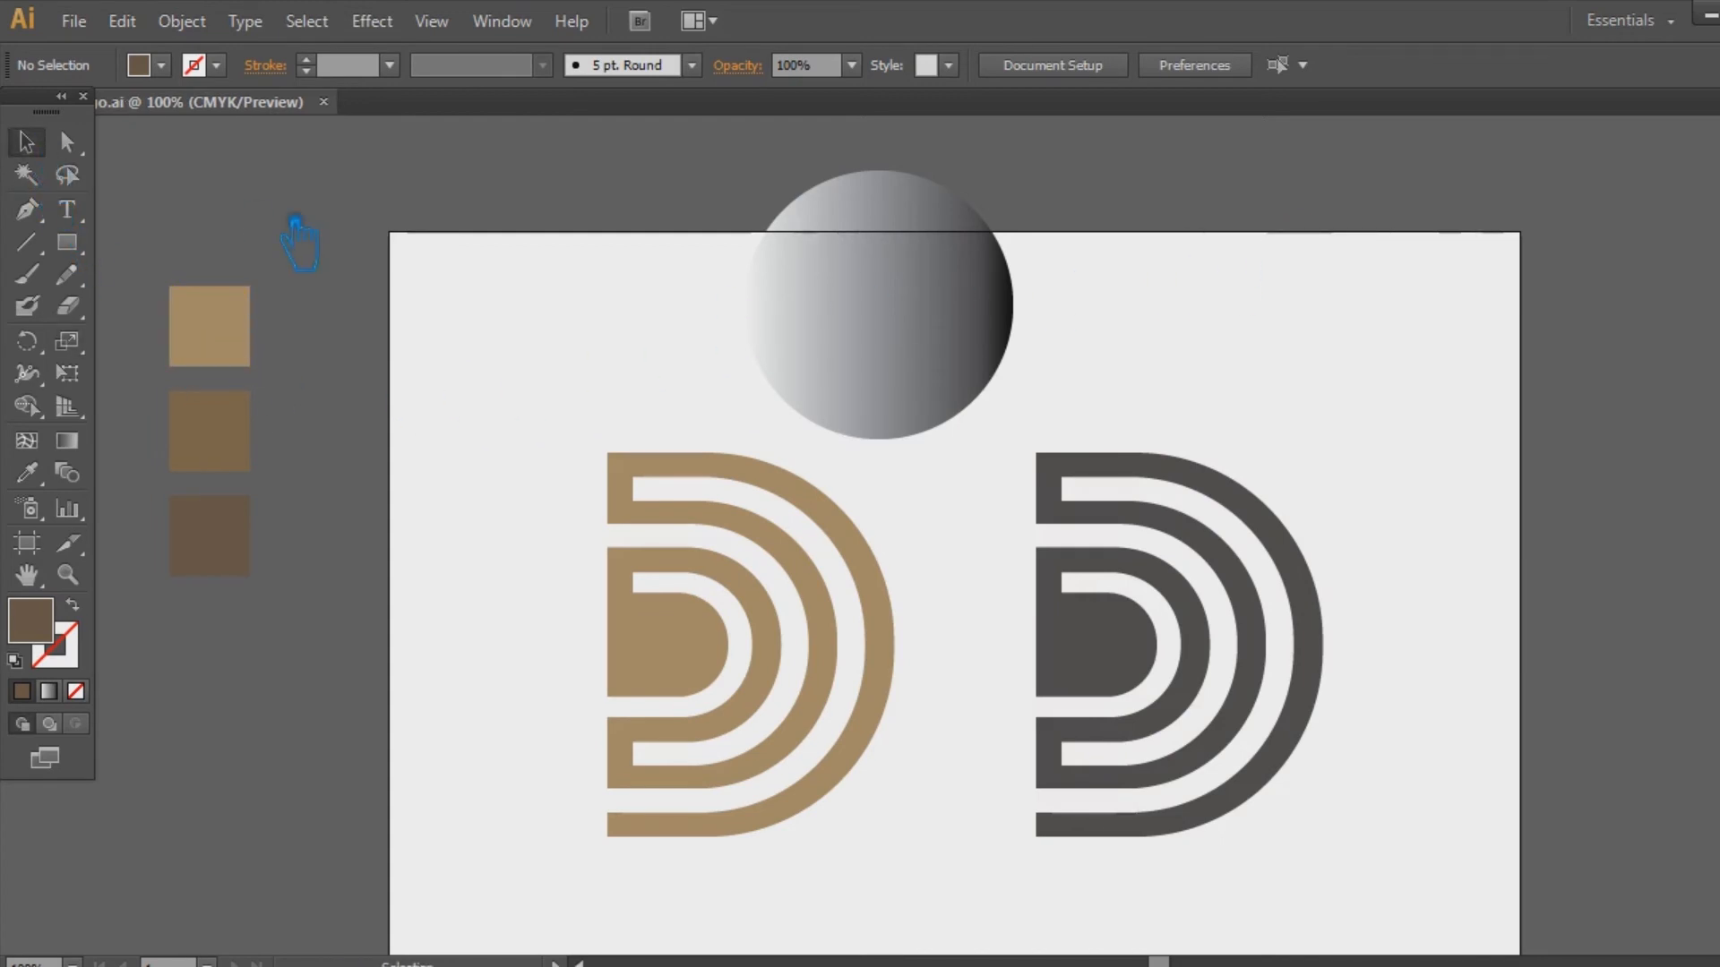
Fill the middle square with the tan sampled from the top square
left_click(254, 446)
left_click(311, 368)
left_click(235, 435)
left_click(29, 472)
left_click(288, 344)
left_click(240, 344)
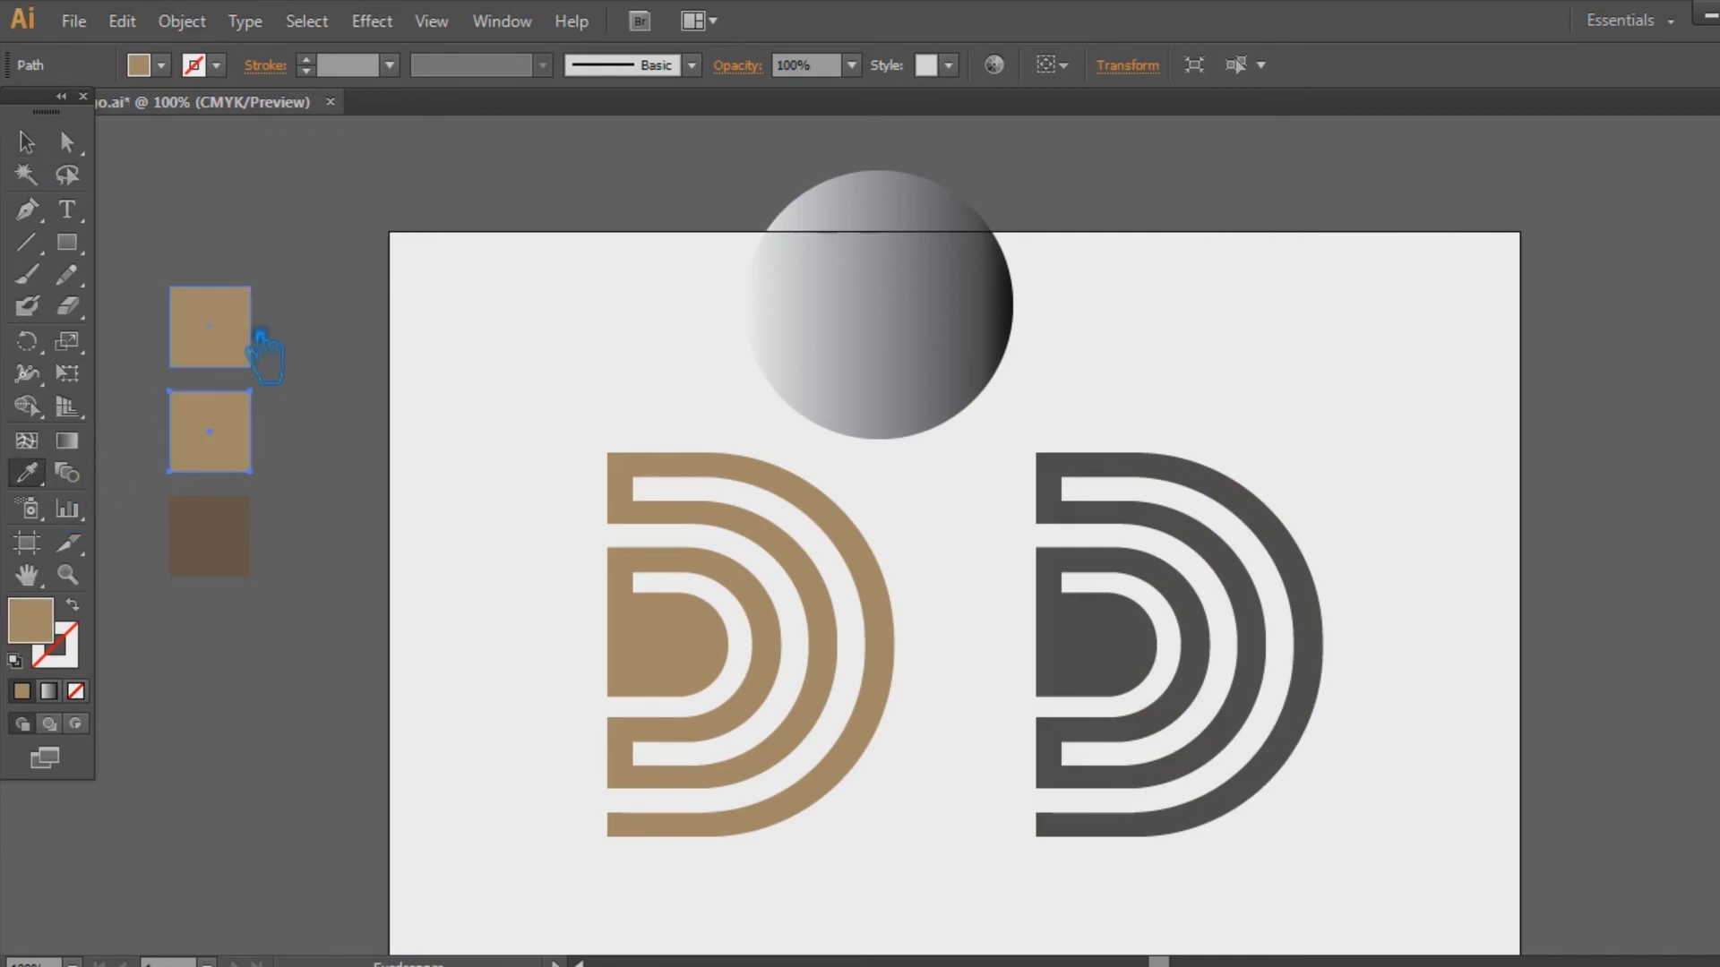
Change the top square's fill to a slightly lighter tan
left_click(26, 142)
left_click(287, 215)
left_click(236, 346)
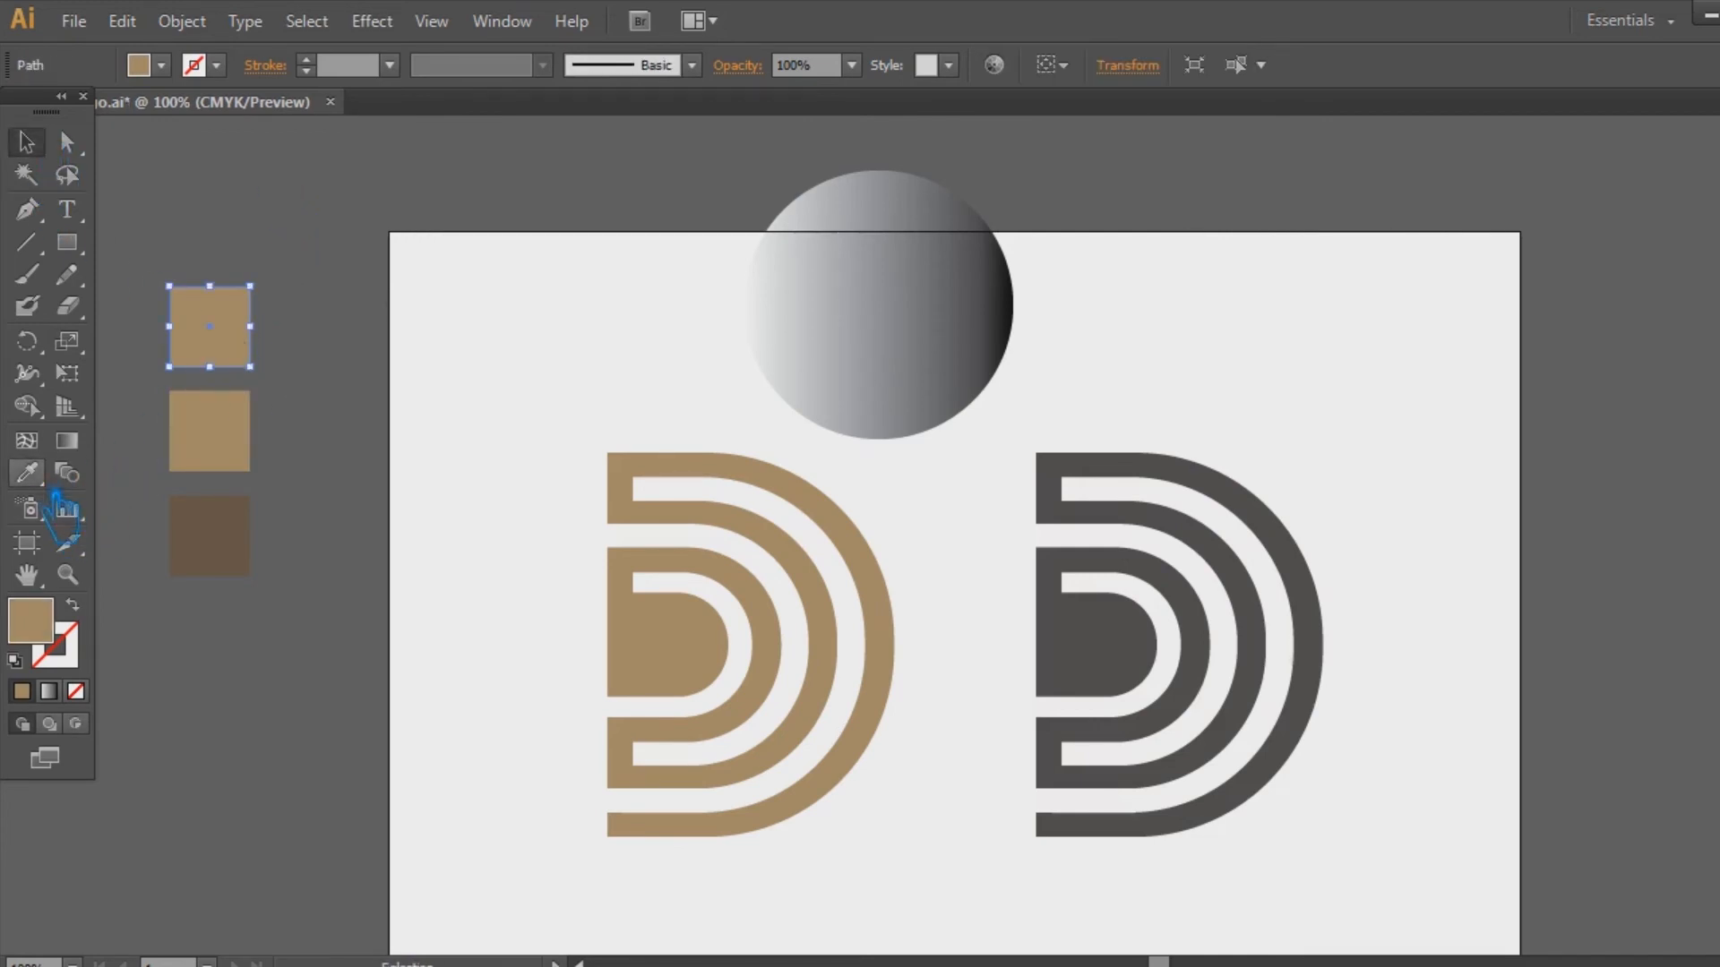
double_click(36, 622)
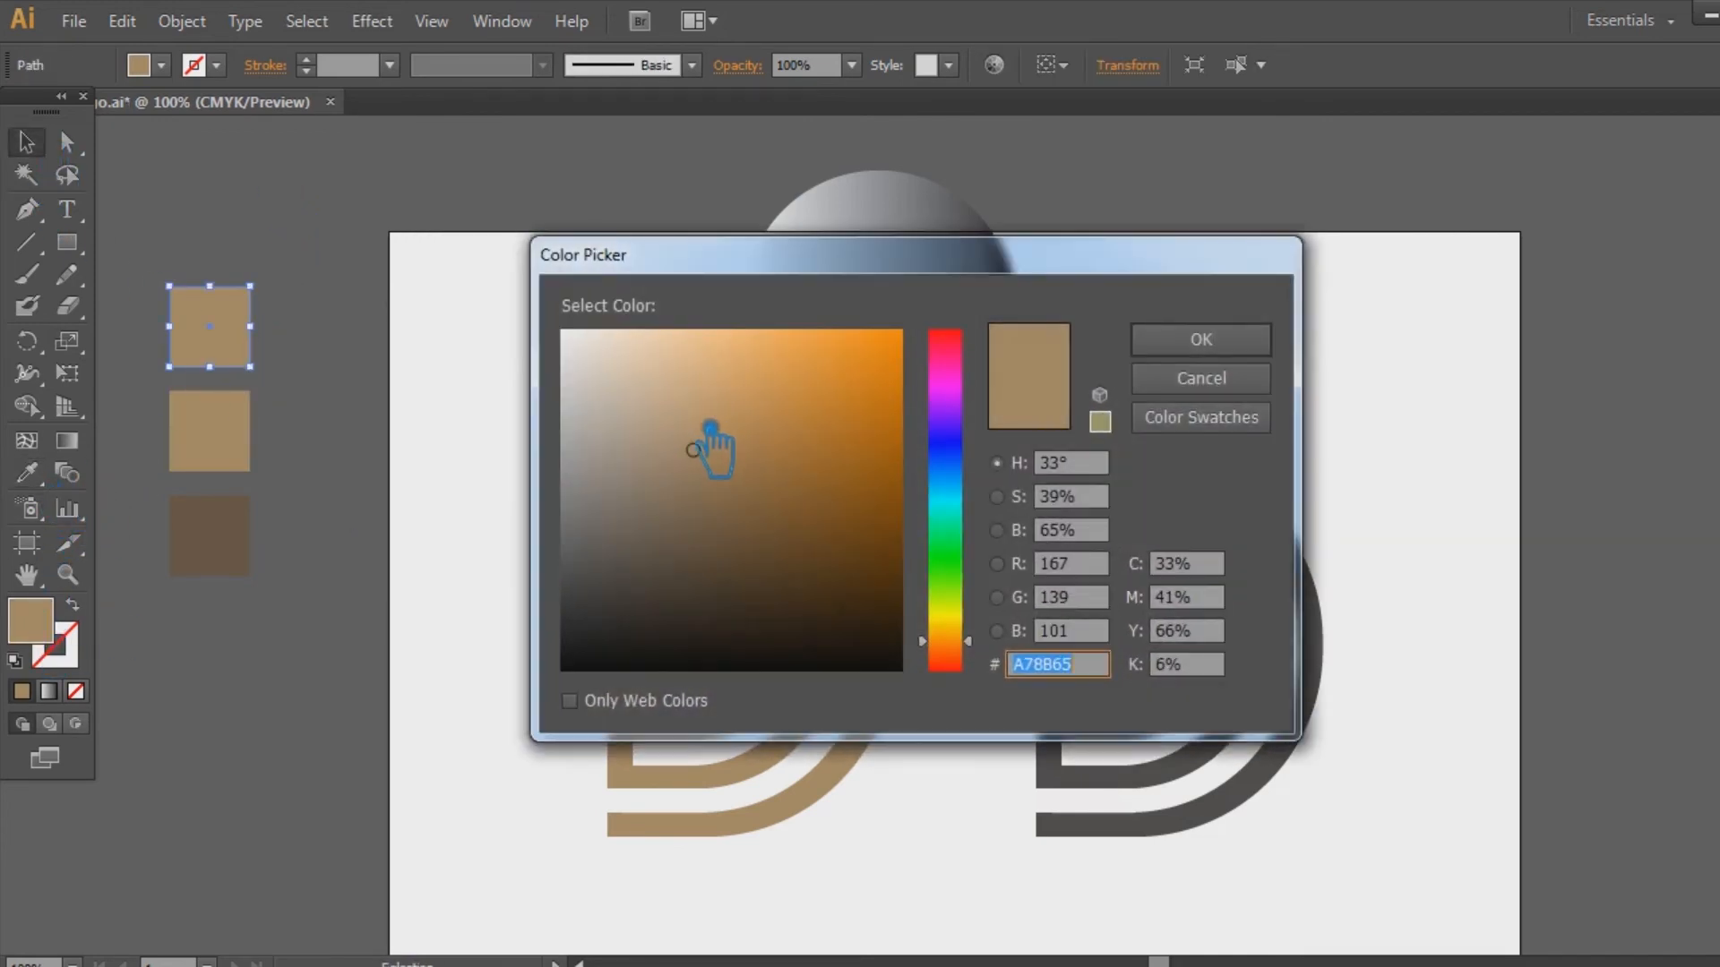
left_click(682, 419)
left_click(1200, 340)
left_click(480, 415)
Fill the bottom square with the middle square's tan using the Eyedropper, and darken it to brown 776247
left_click(215, 445)
left_click(236, 531)
left_click(27, 472)
left_click(251, 453)
double_click(54, 636)
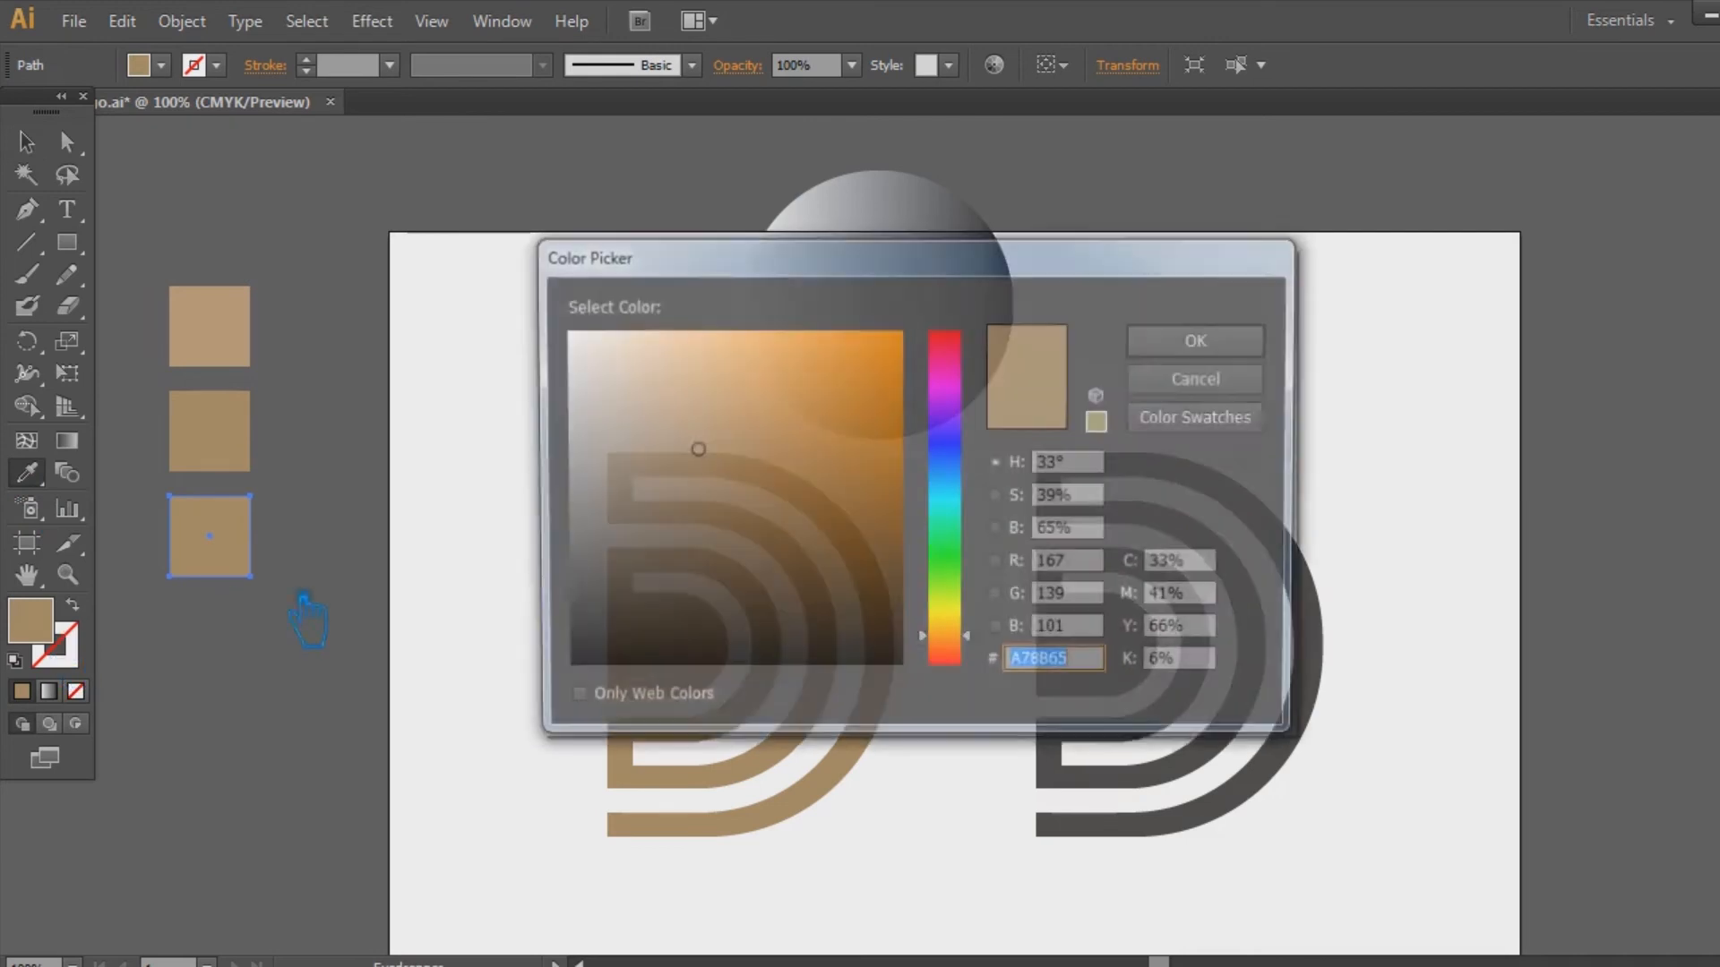
left_click(721, 518)
left_click(1254, 345)
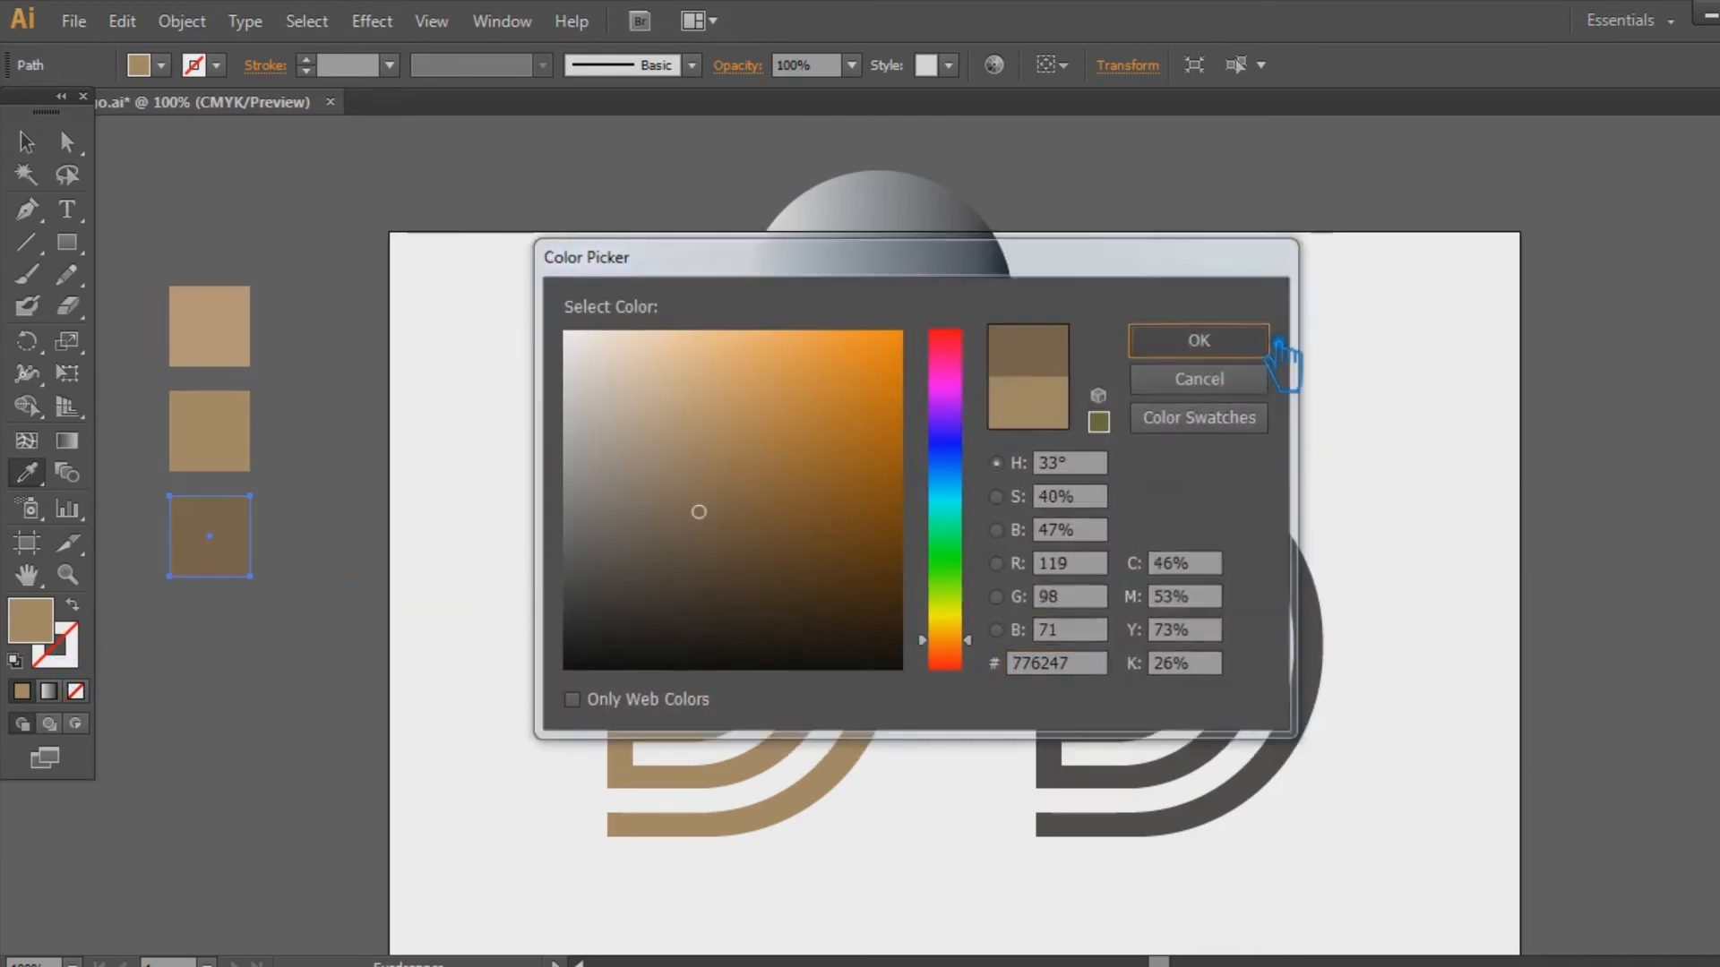
Lighten the top square's fill to the tan D1AF8B
left_click(27, 142)
left_click(257, 383)
left_click(247, 432)
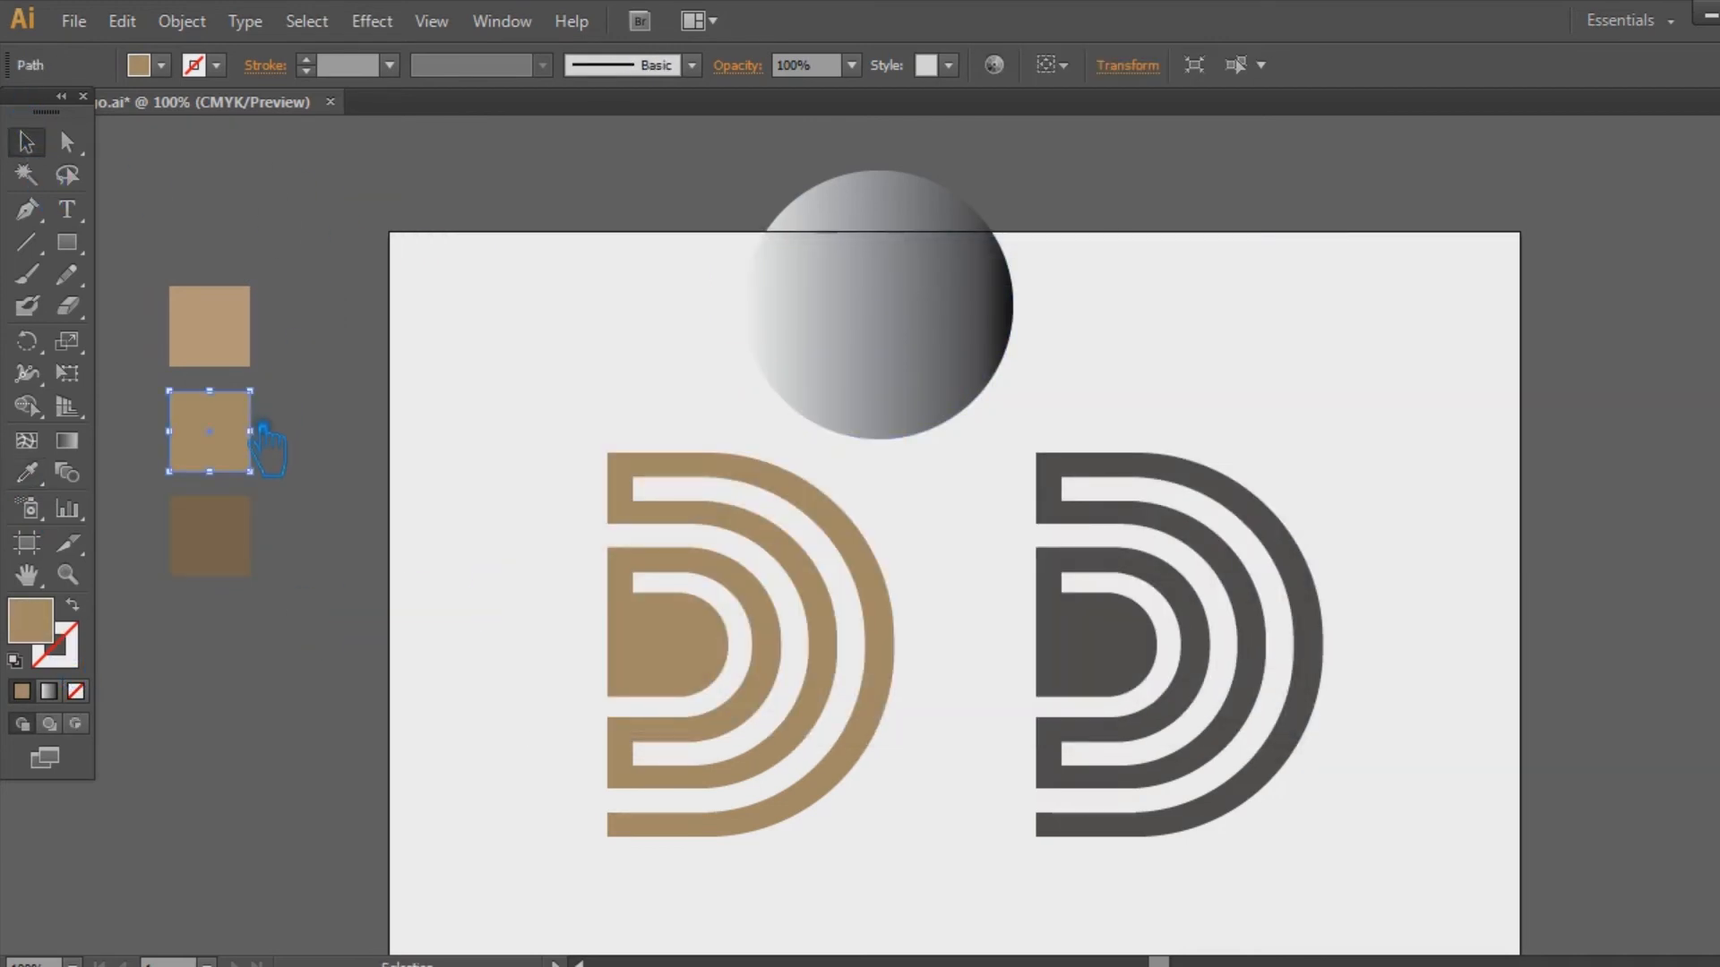
left_click(257, 336)
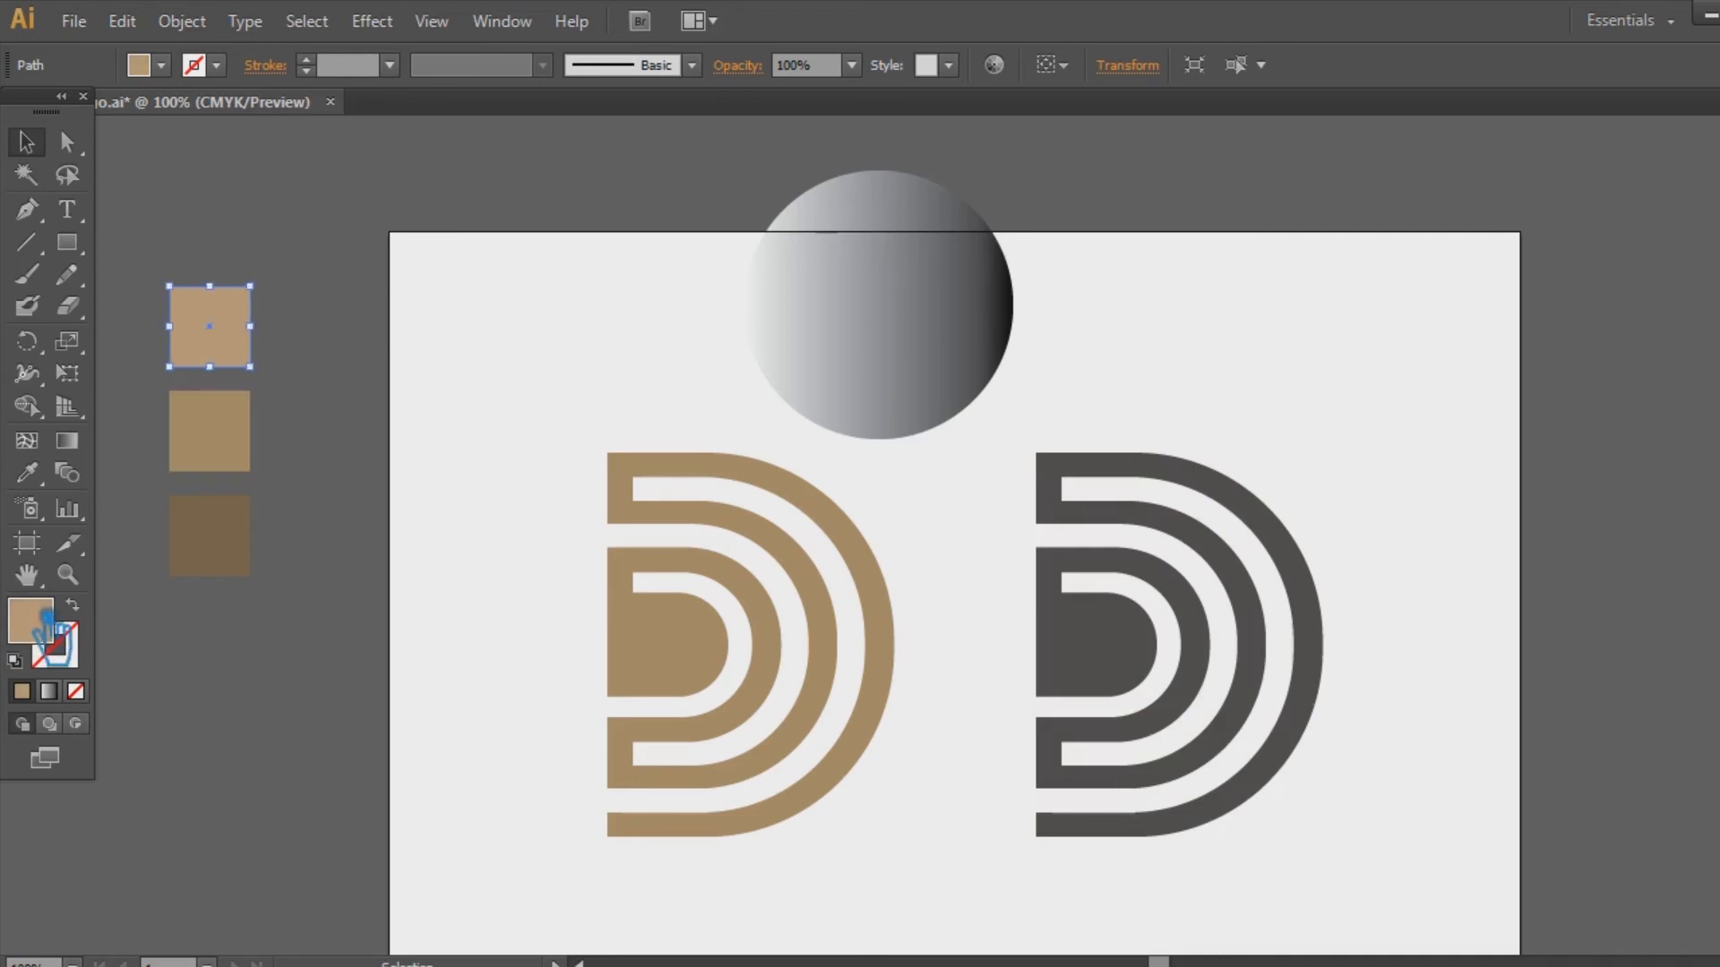
double_click(34, 620)
mouse_move(703, 413)
left_mouse_down()
mouse_move(689, 432)
mouse_move(702, 401)
left_mouse_up()
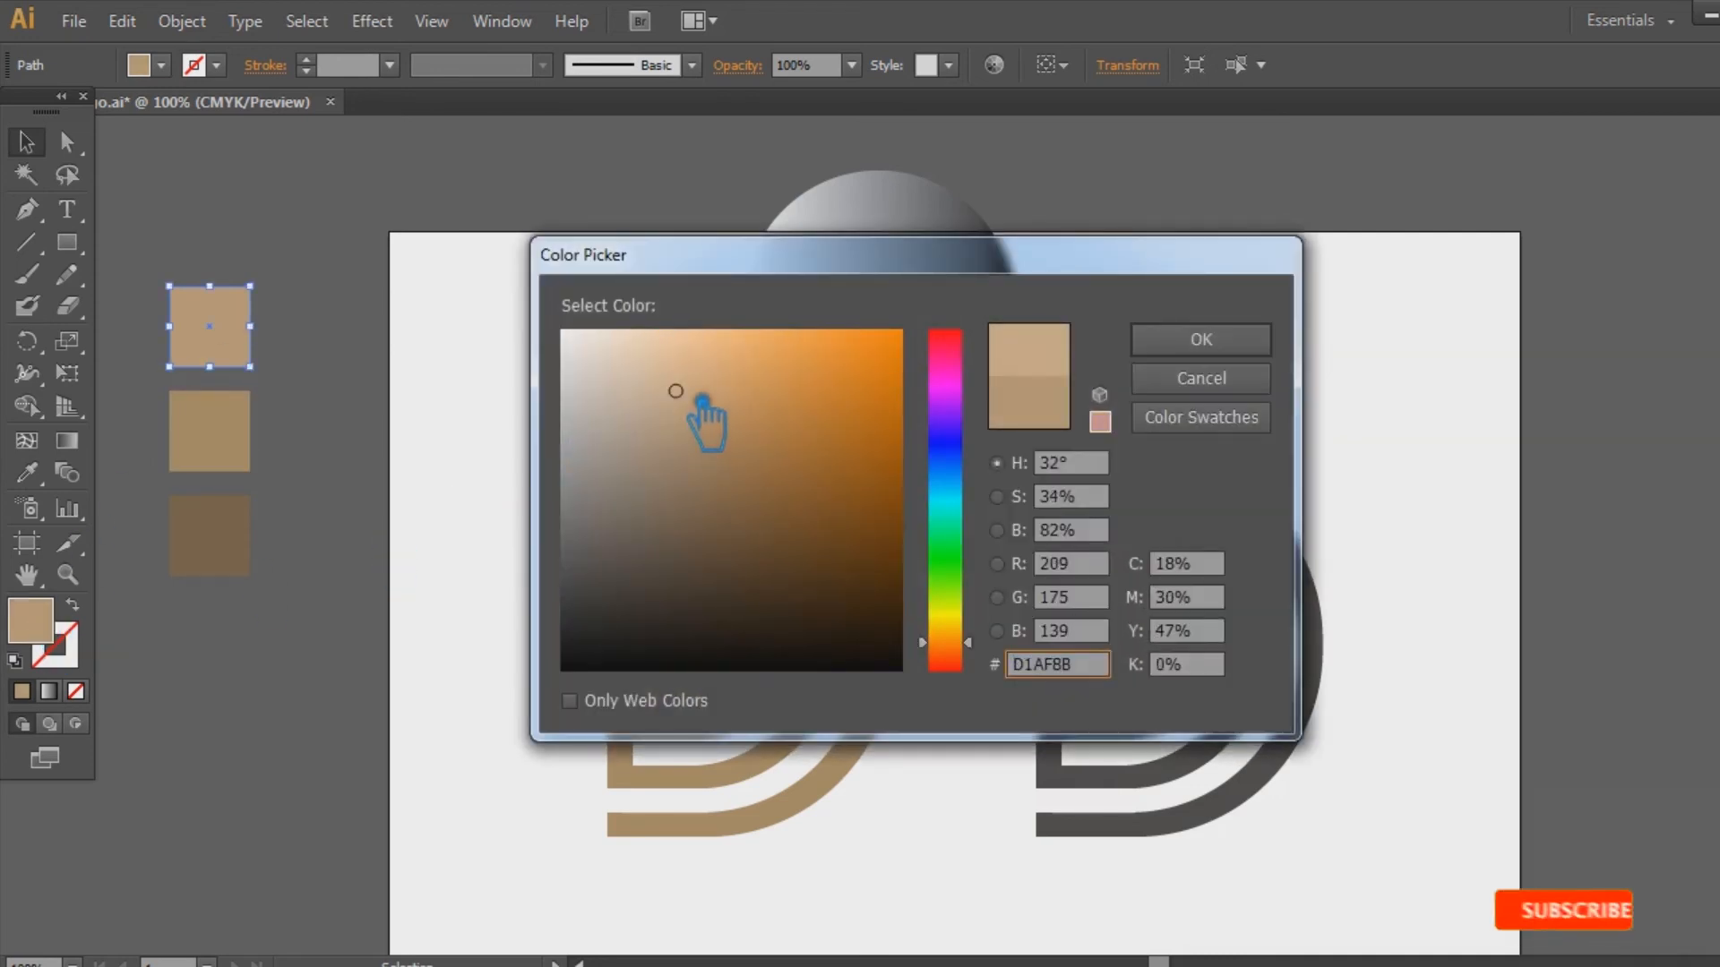
left_click(1236, 347)
left_click(1240, 353)
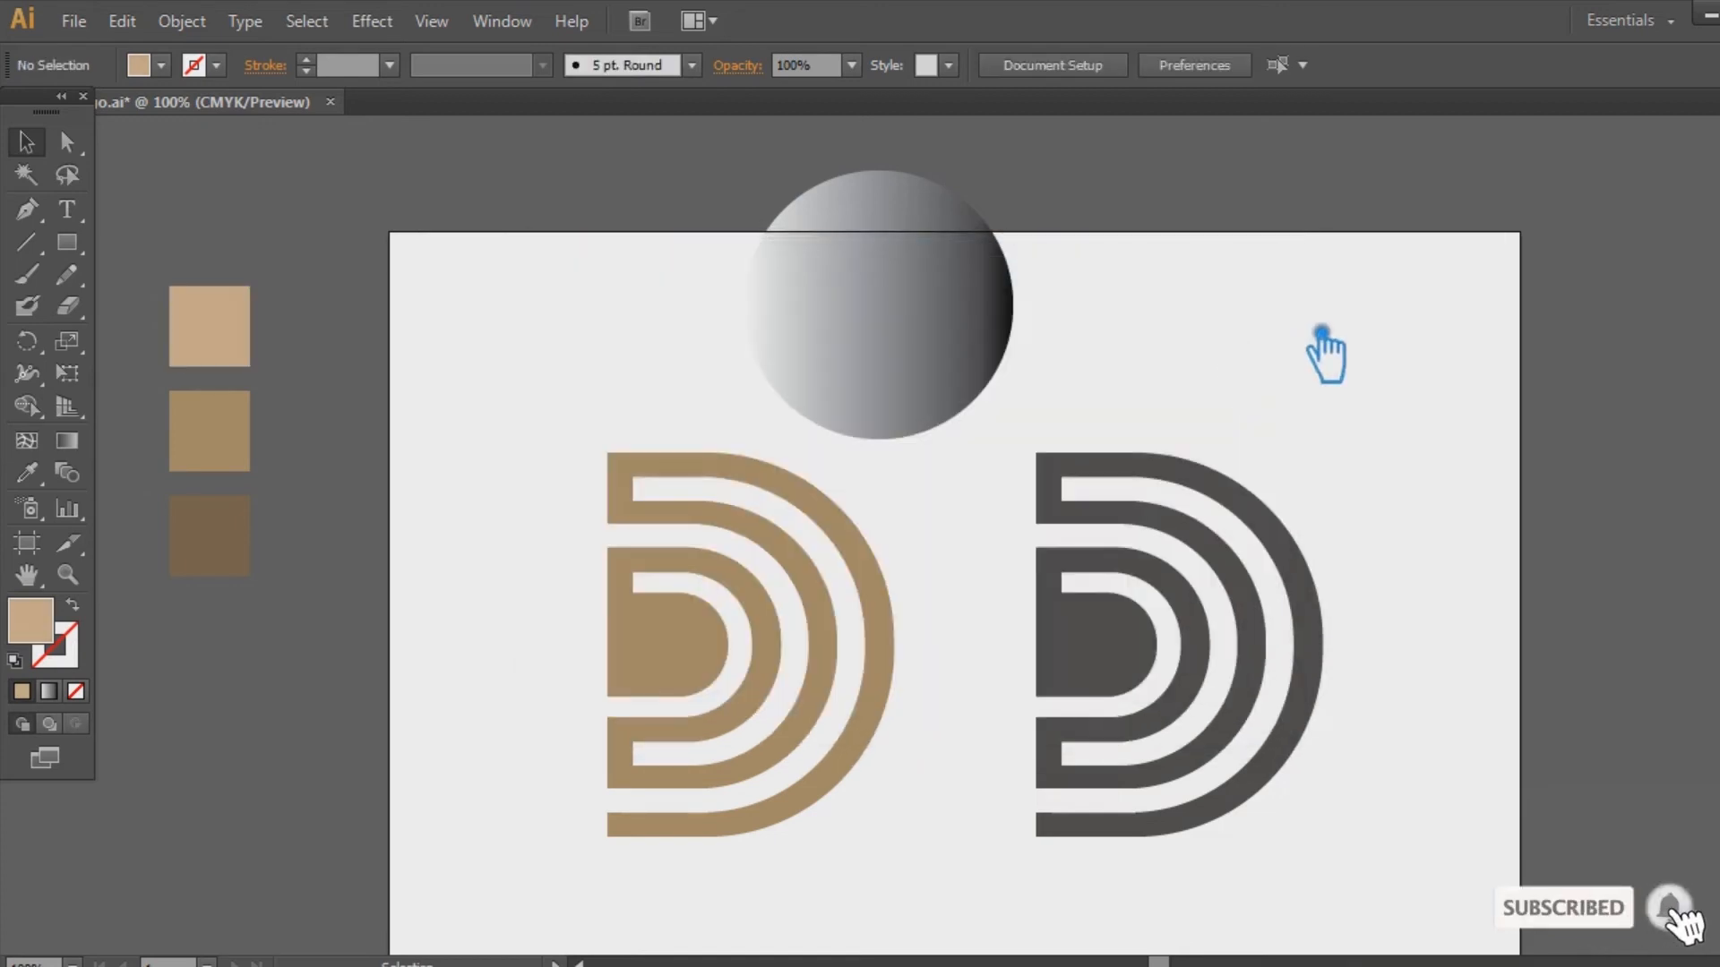
Copy the top square's color code and set the circle's first gradient stop to D1AF8B
left_click(244, 366)
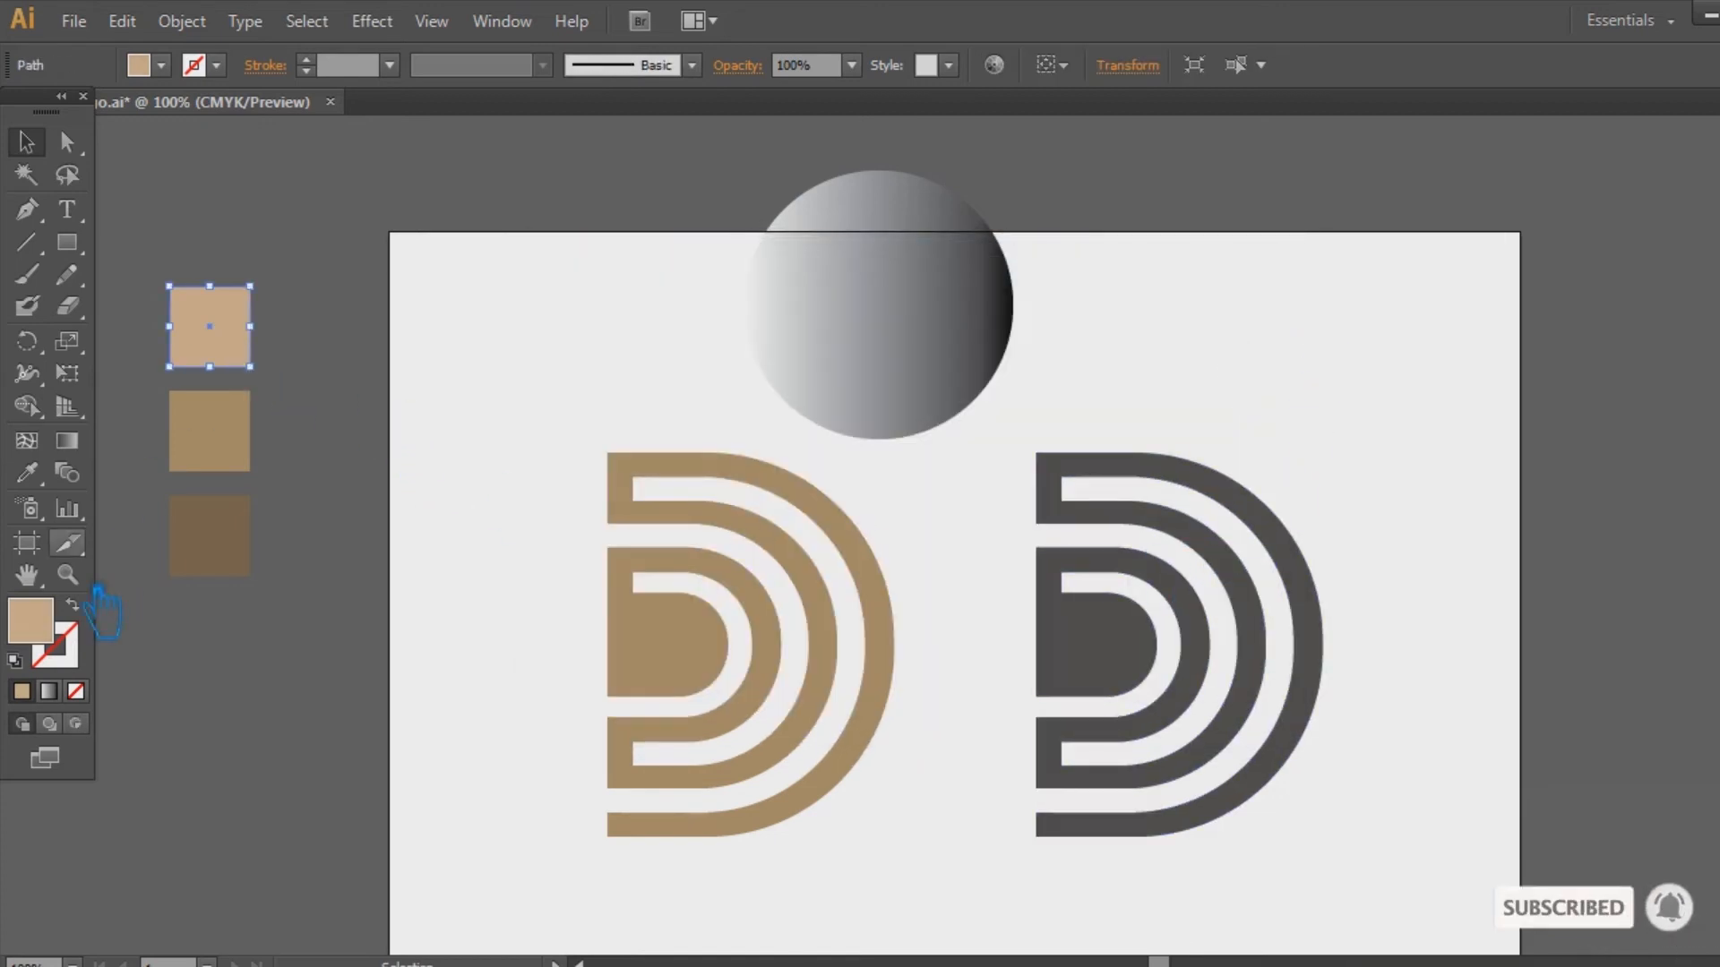
double_click(36, 627)
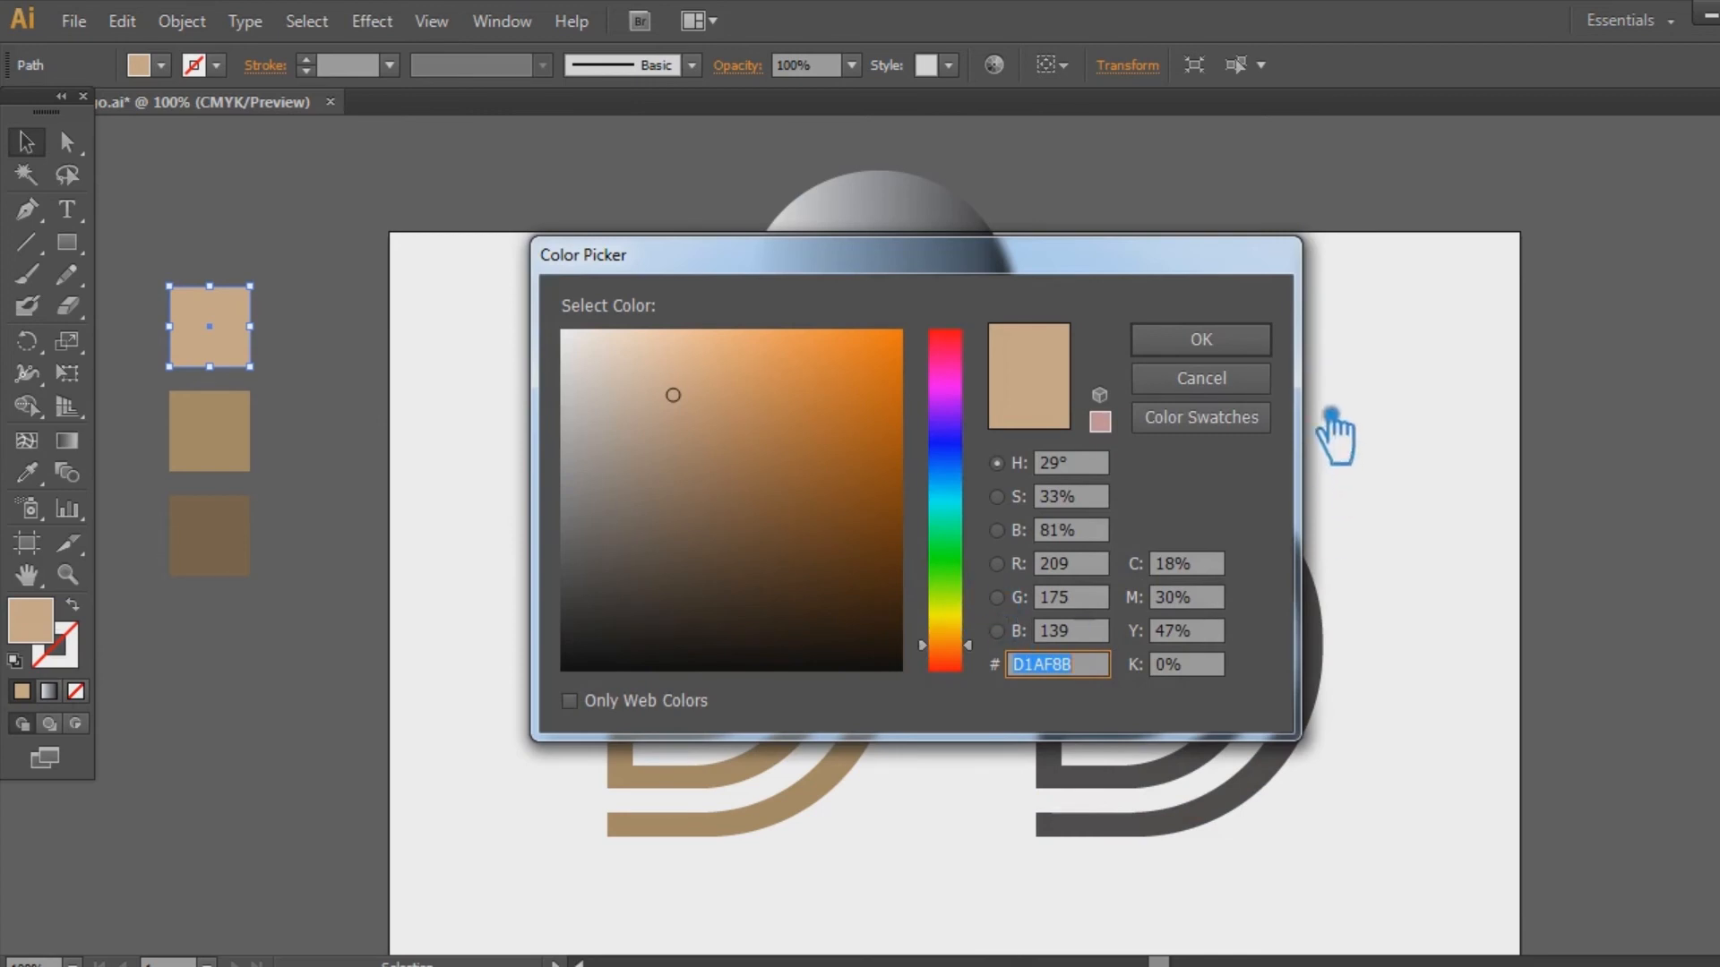
left_click(1255, 345)
left_click(967, 363)
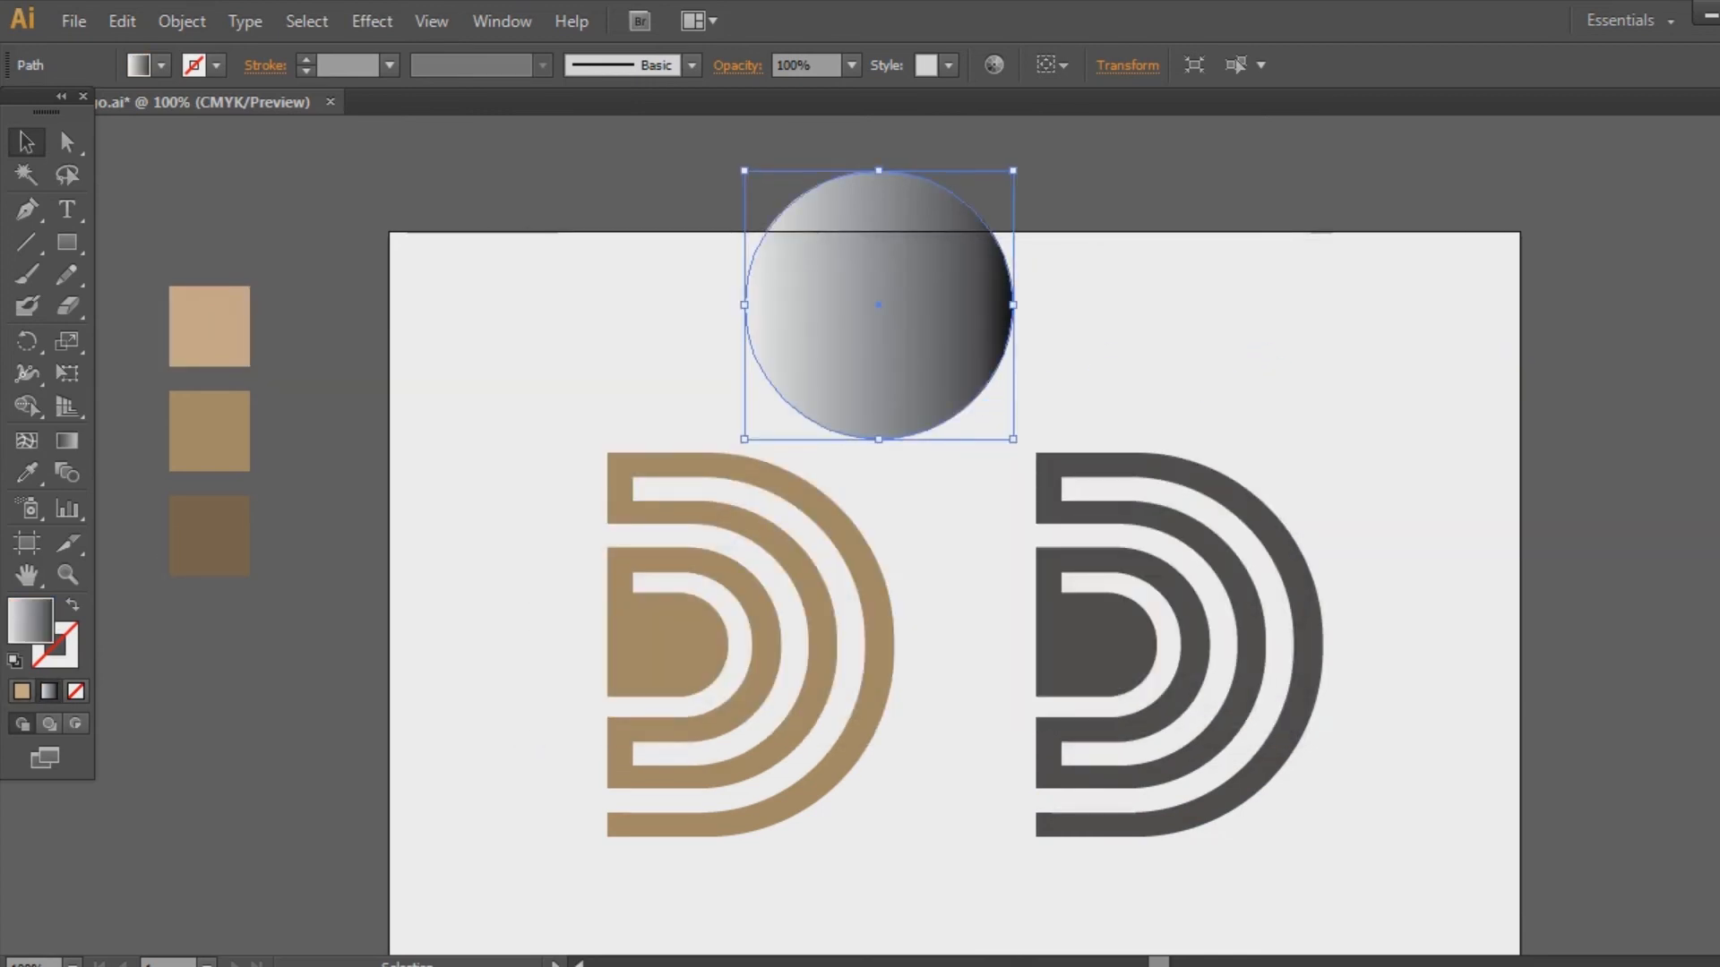
key("ctrl+F9")
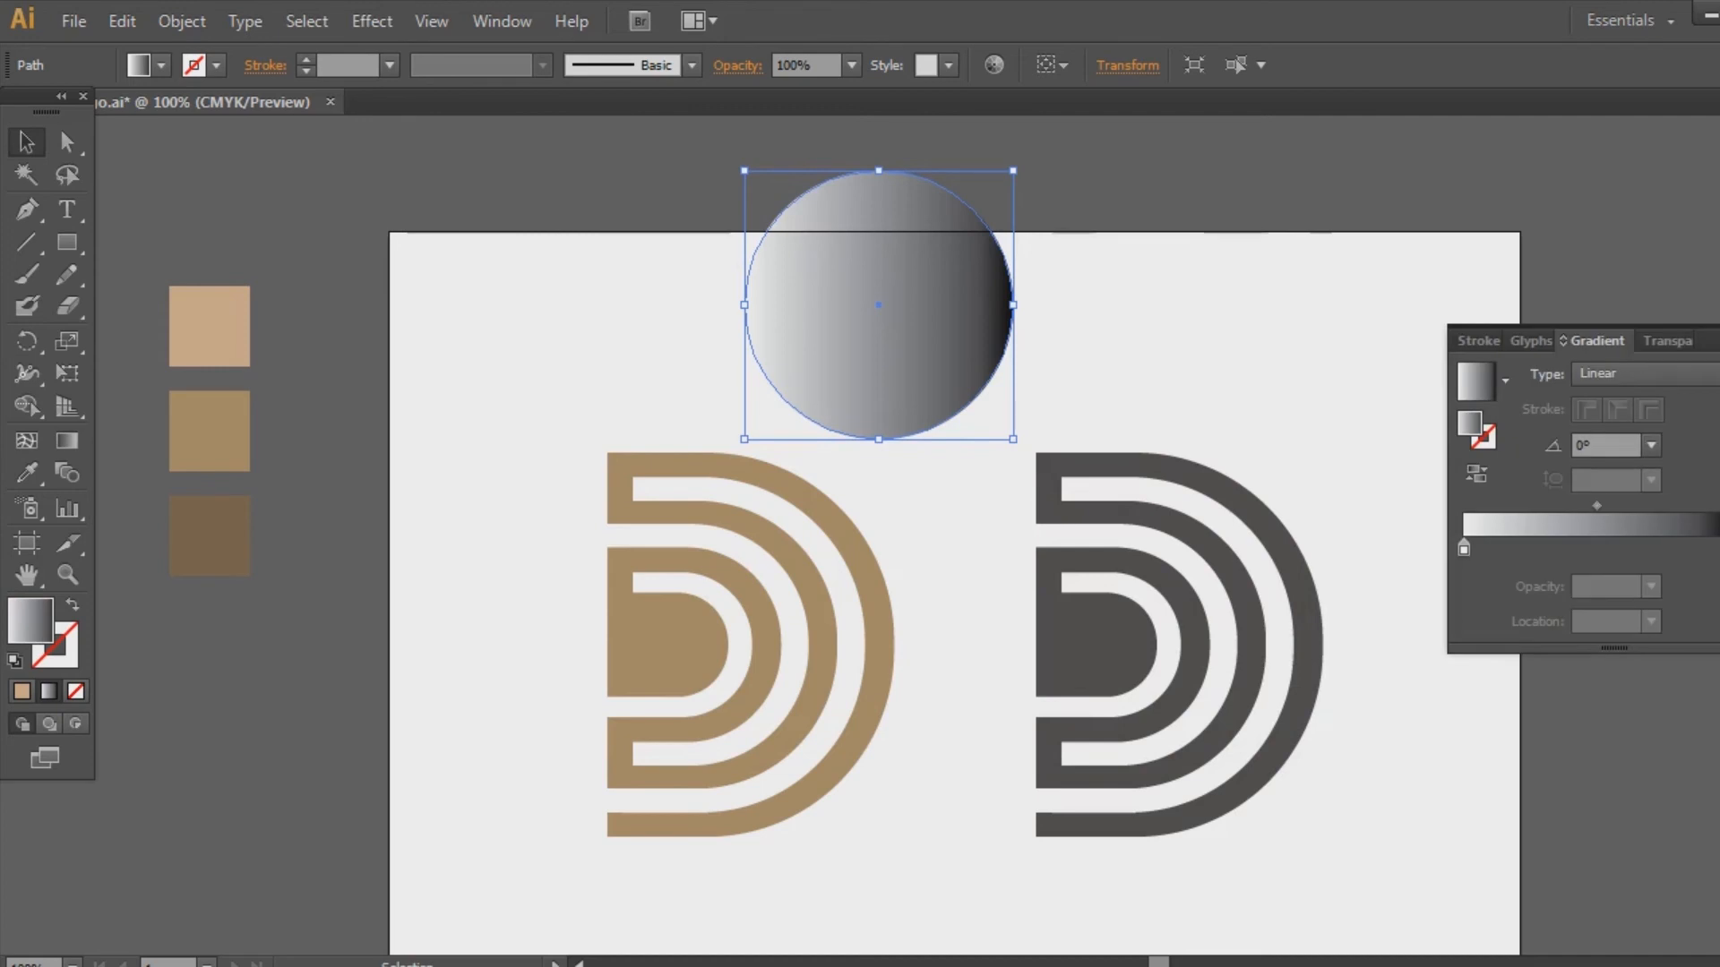
left_click(1464, 548)
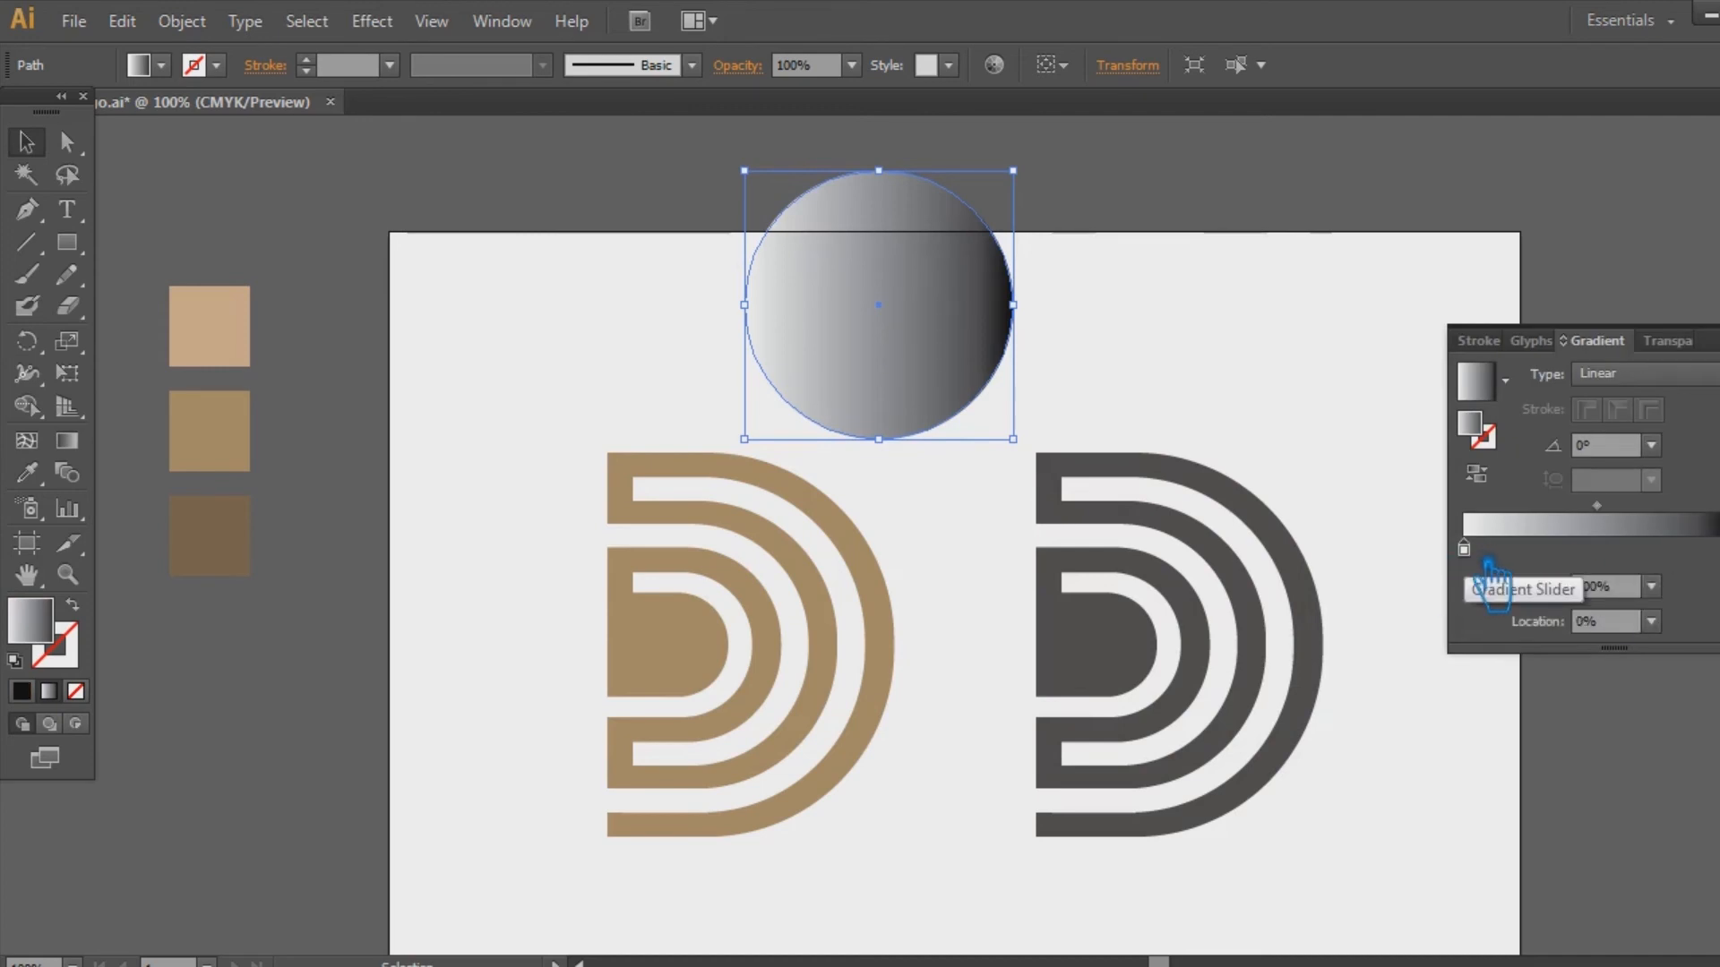
double_click(1488, 434)
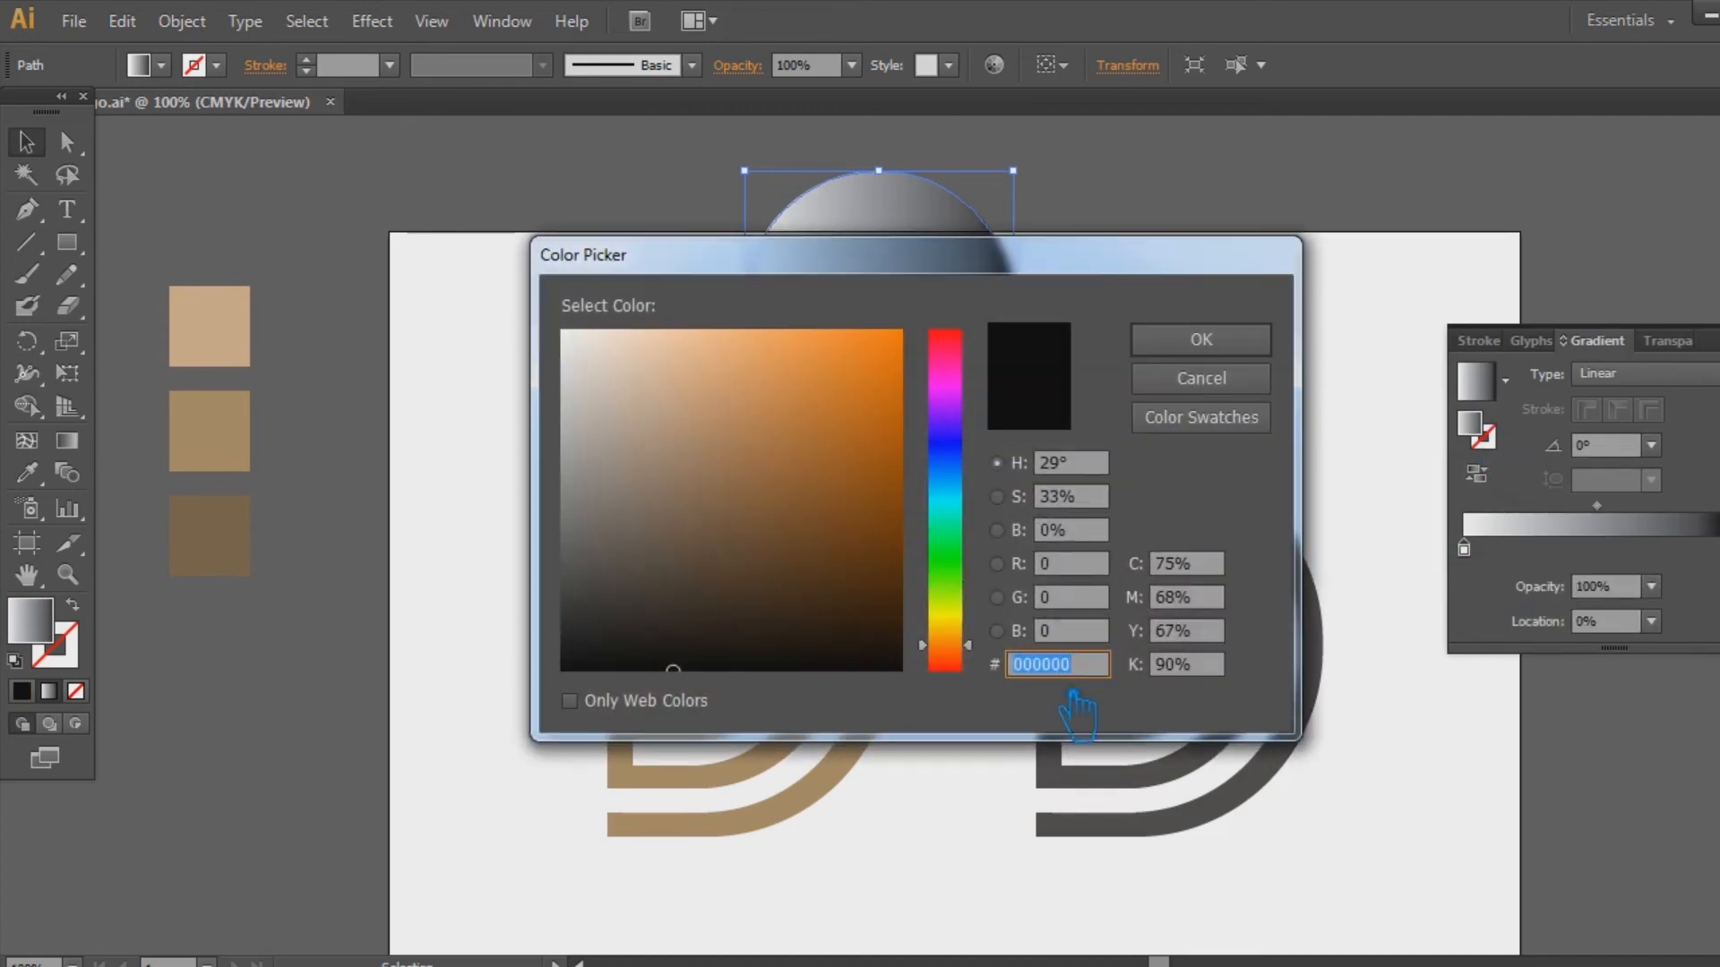
type("D1AF8B")
left_click(1240, 341)
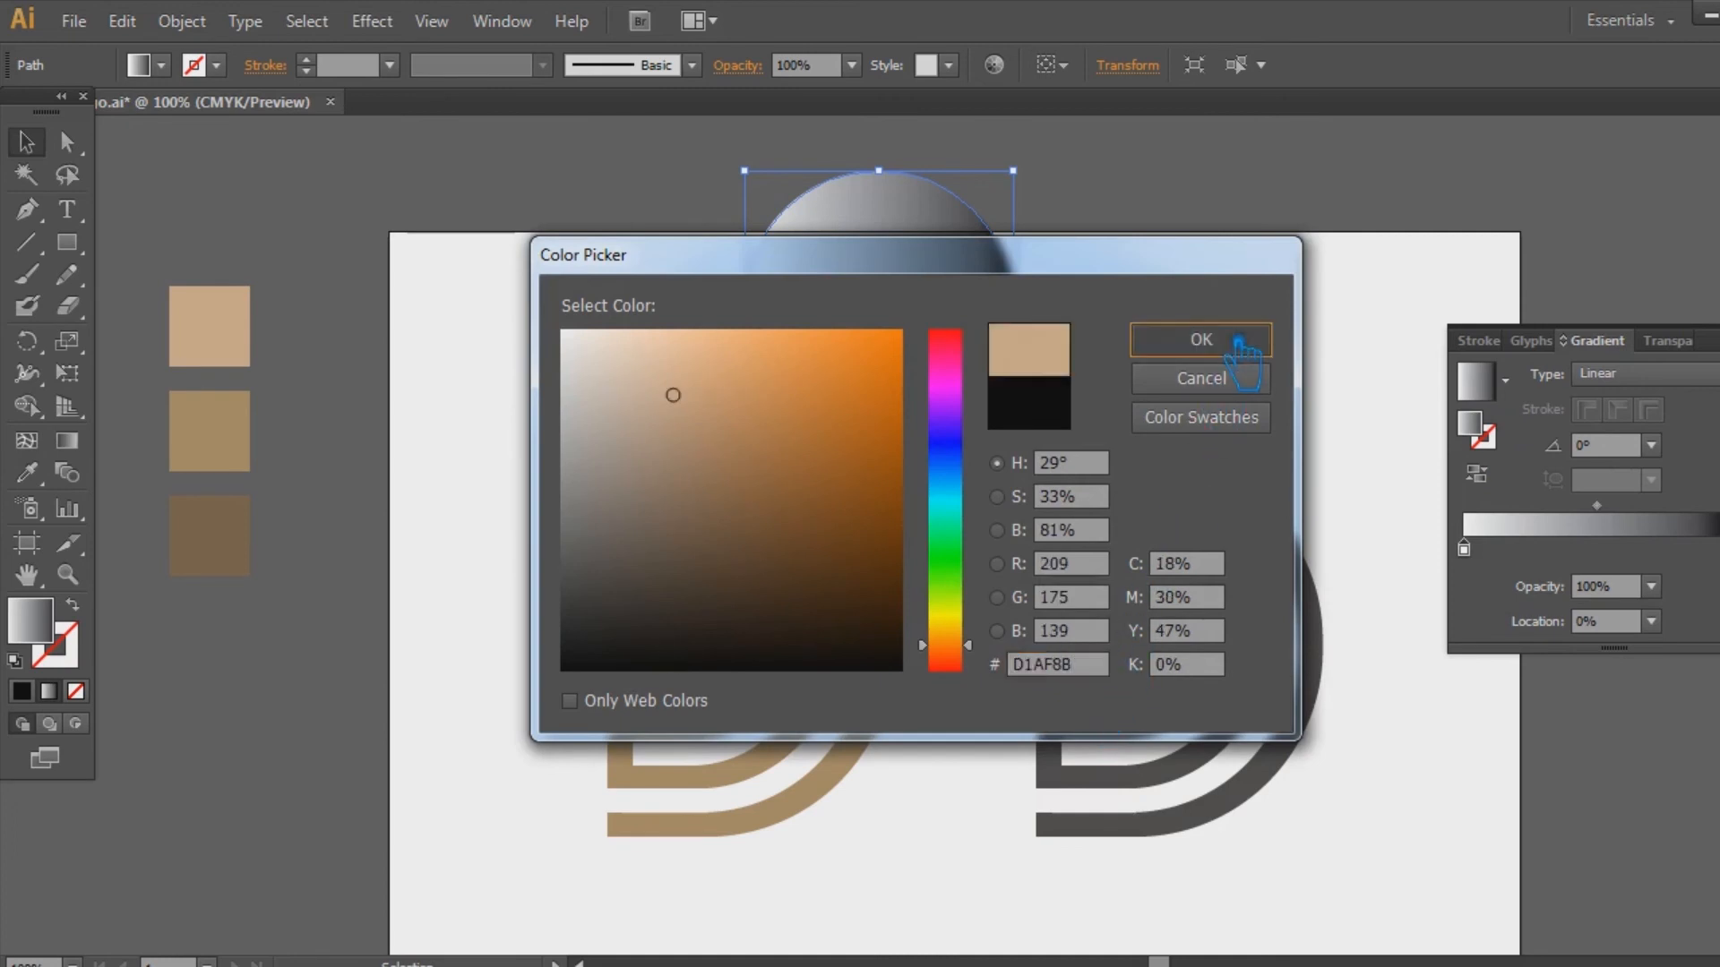
left_click(1238, 342)
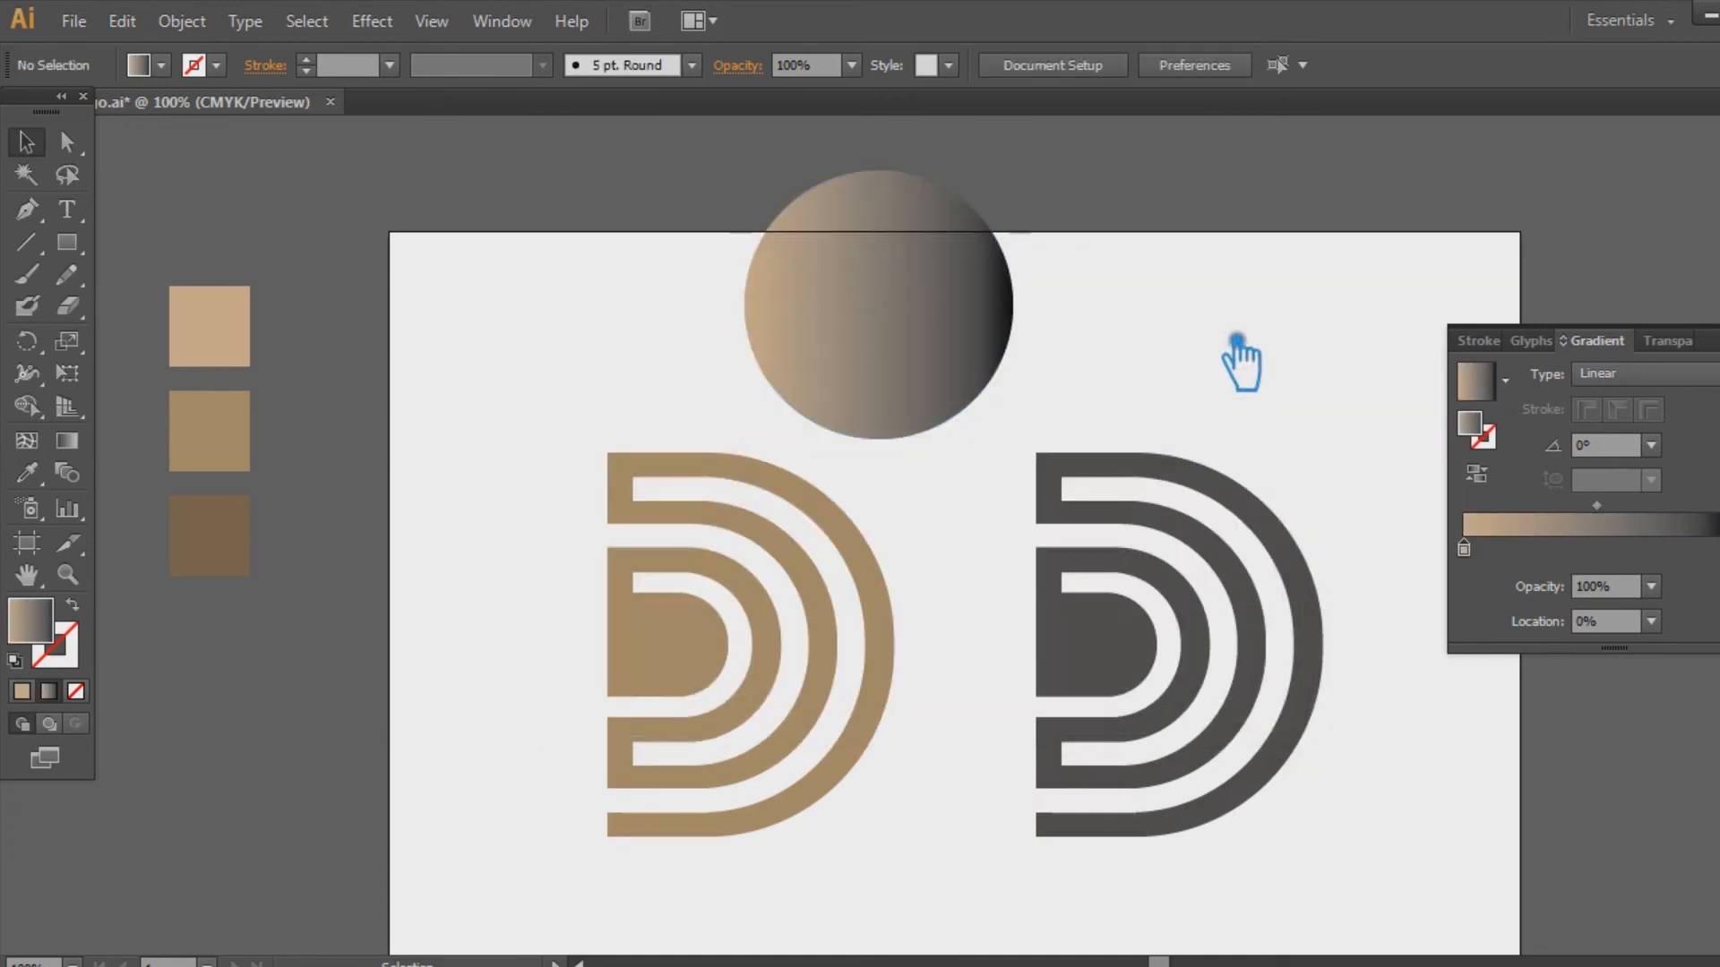
Copy the bottom square's color code and set the circle's last gradient stop to 776247
left_click(221, 564)
double_click(32, 620)
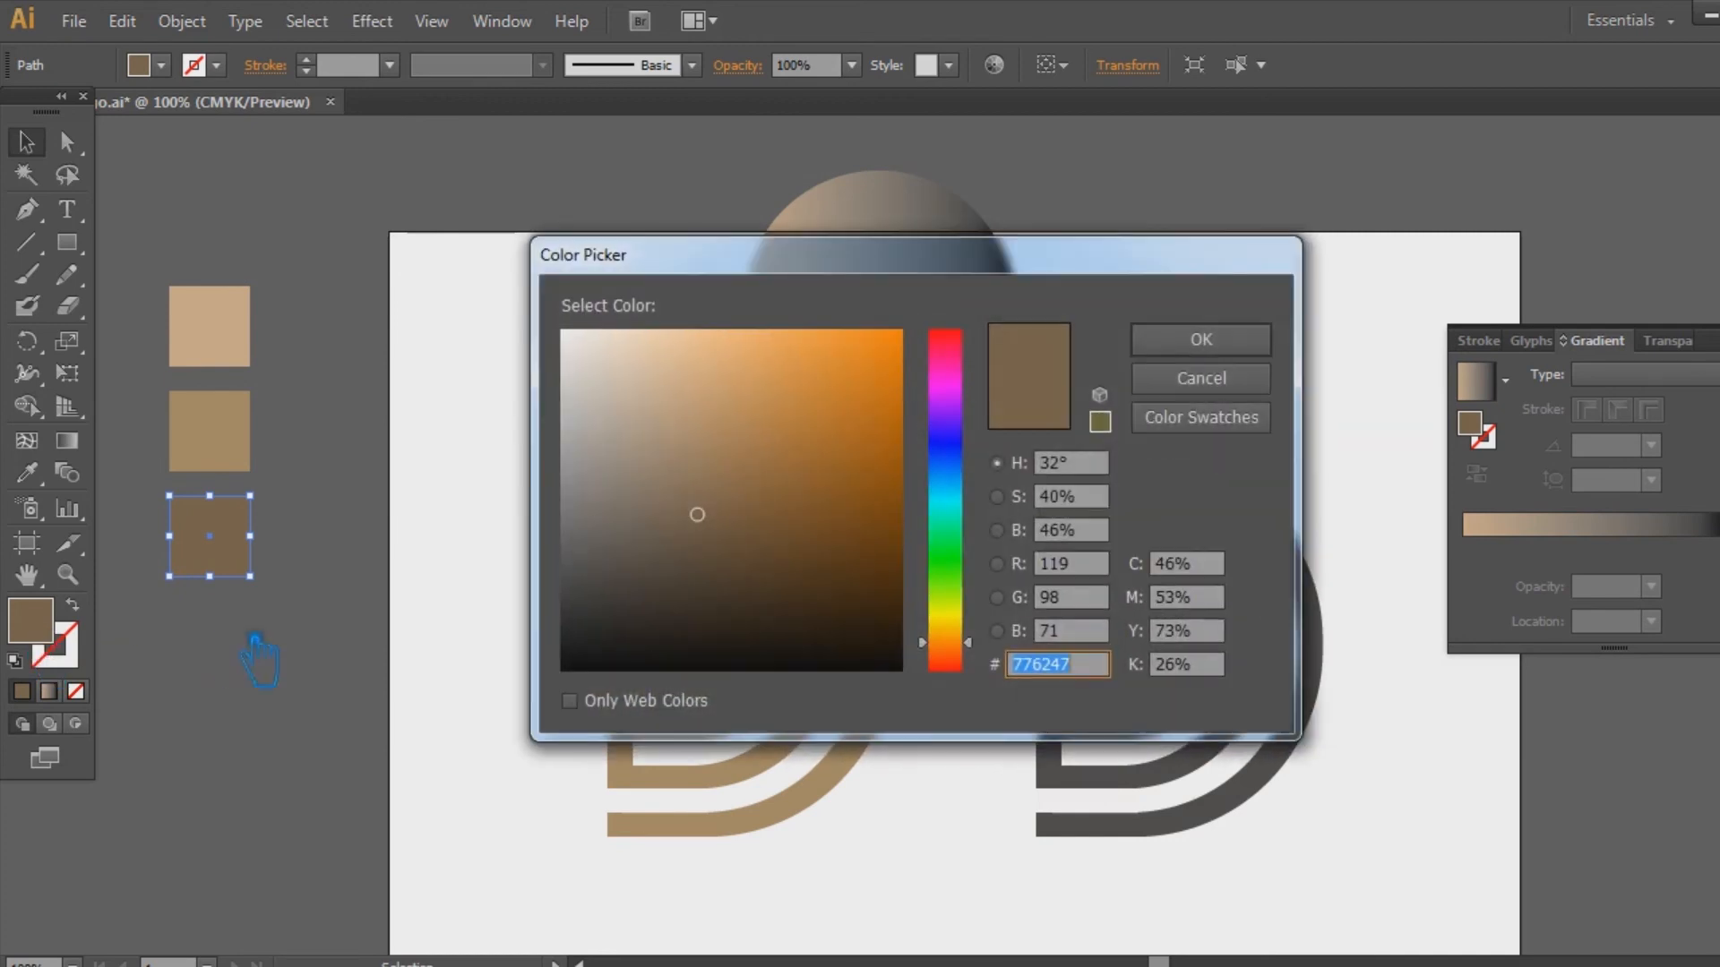
left_click(1247, 349)
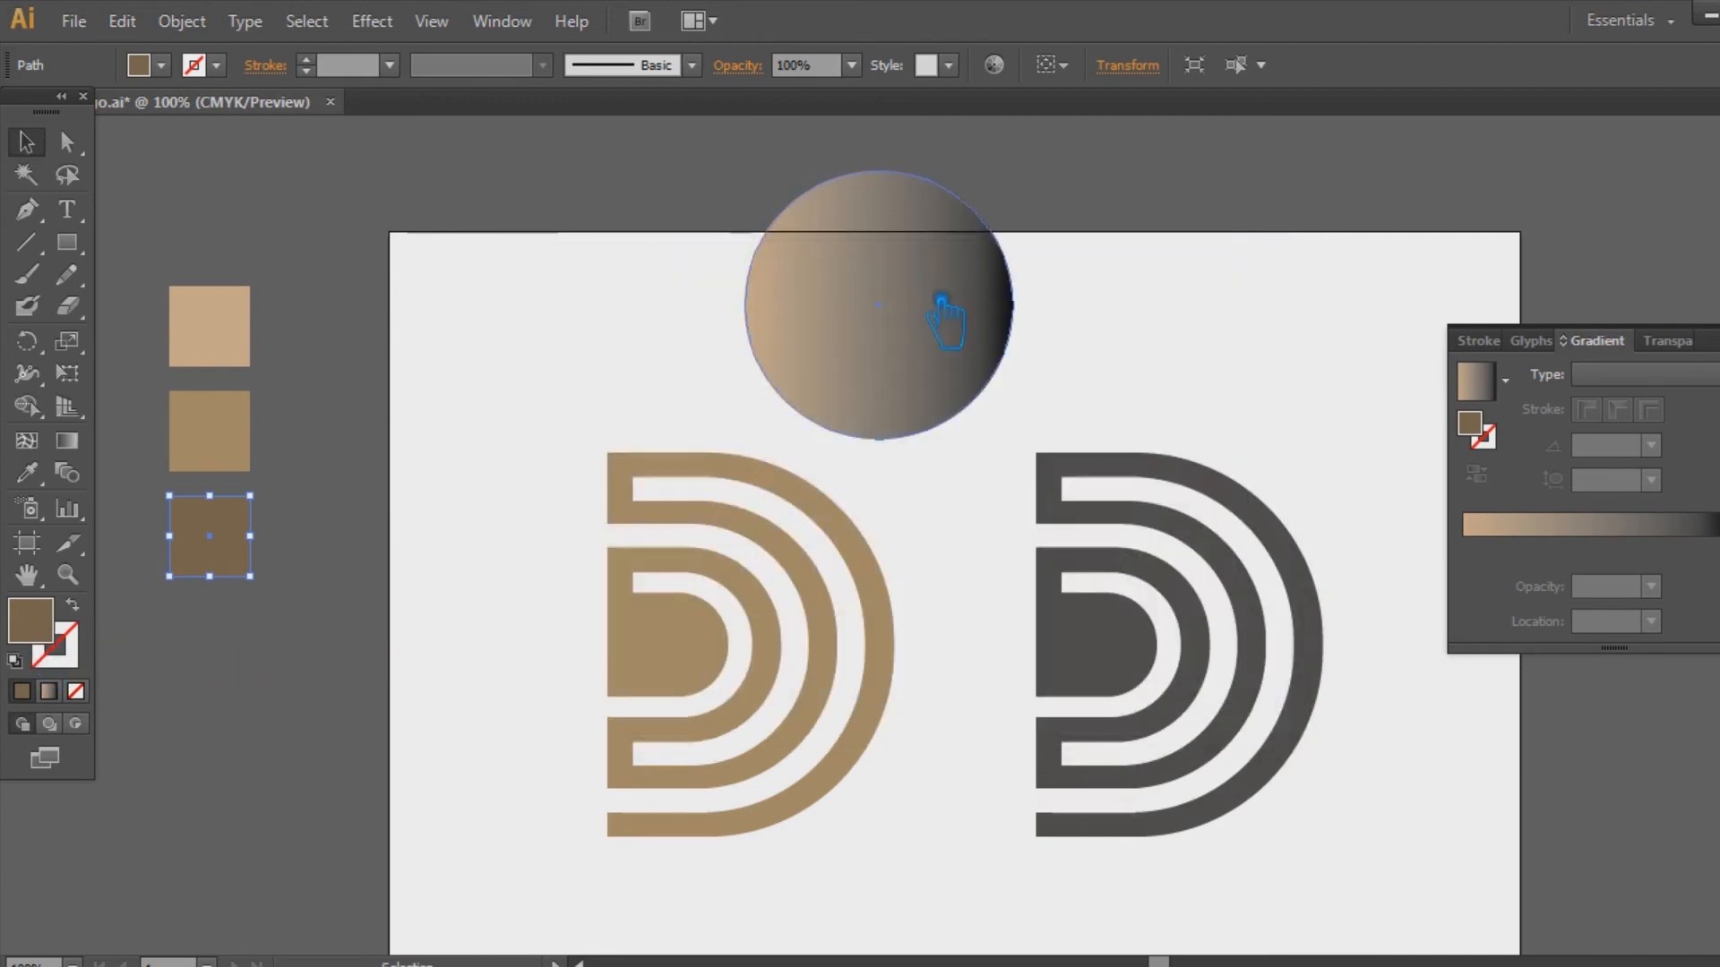
left_click(948, 303)
left_click(1719, 548)
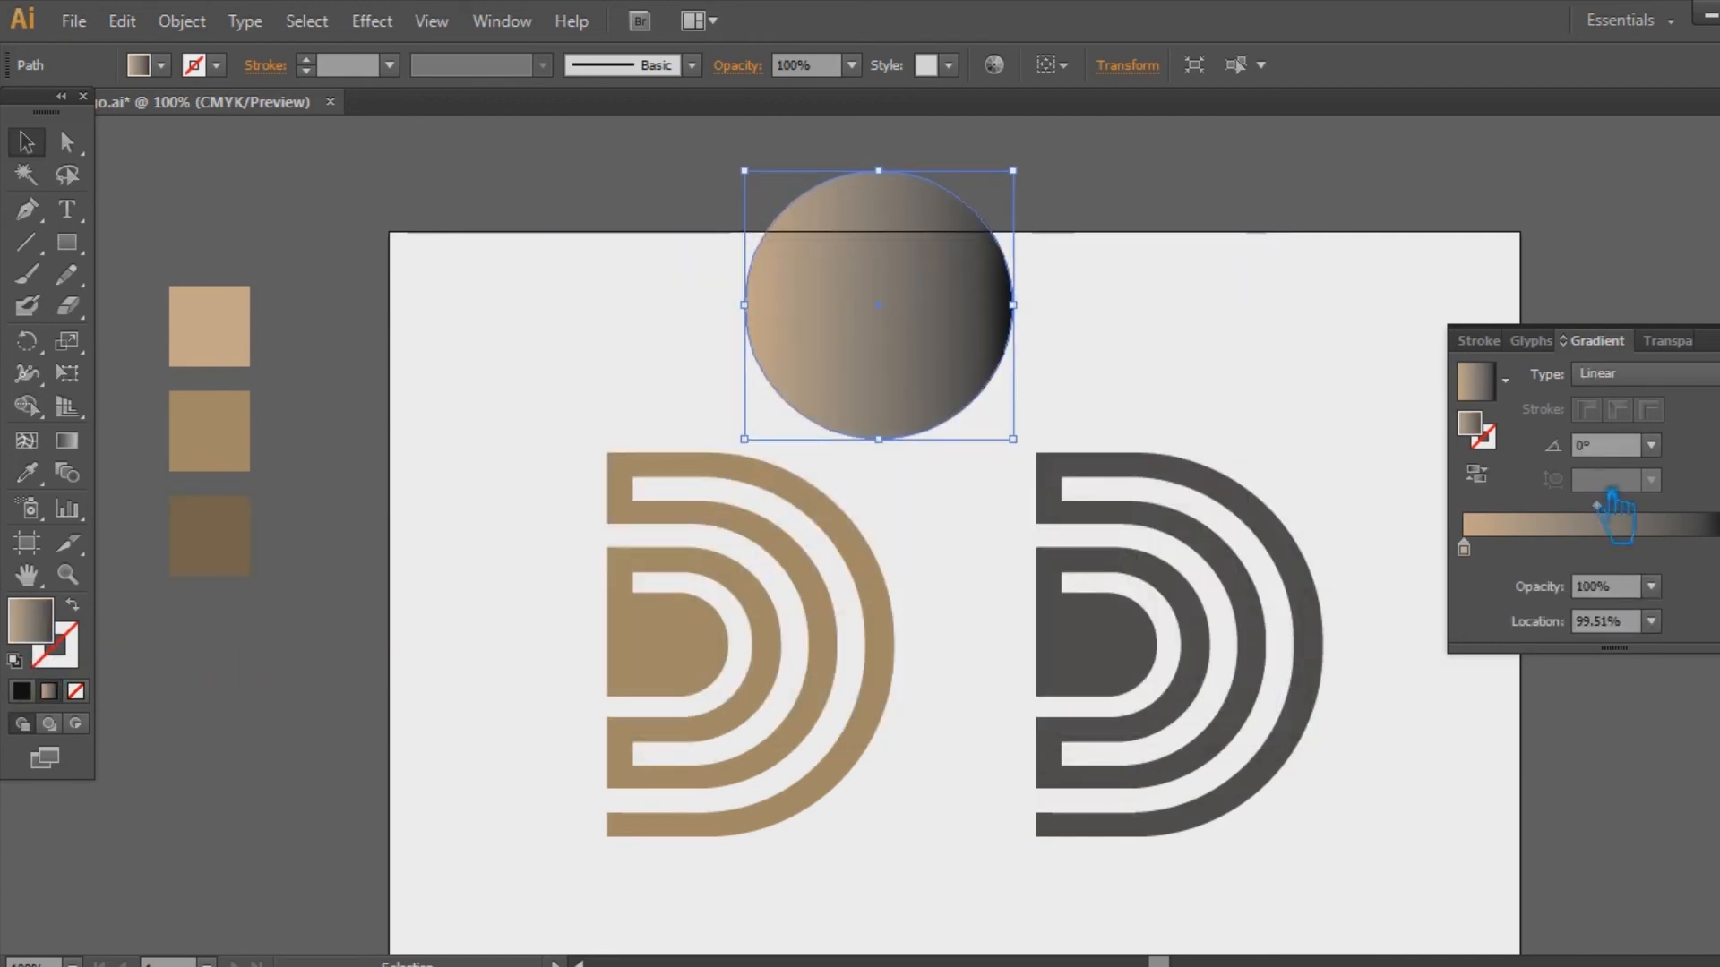
double_click(1476, 425)
type("776247")
left_click(1201, 340)
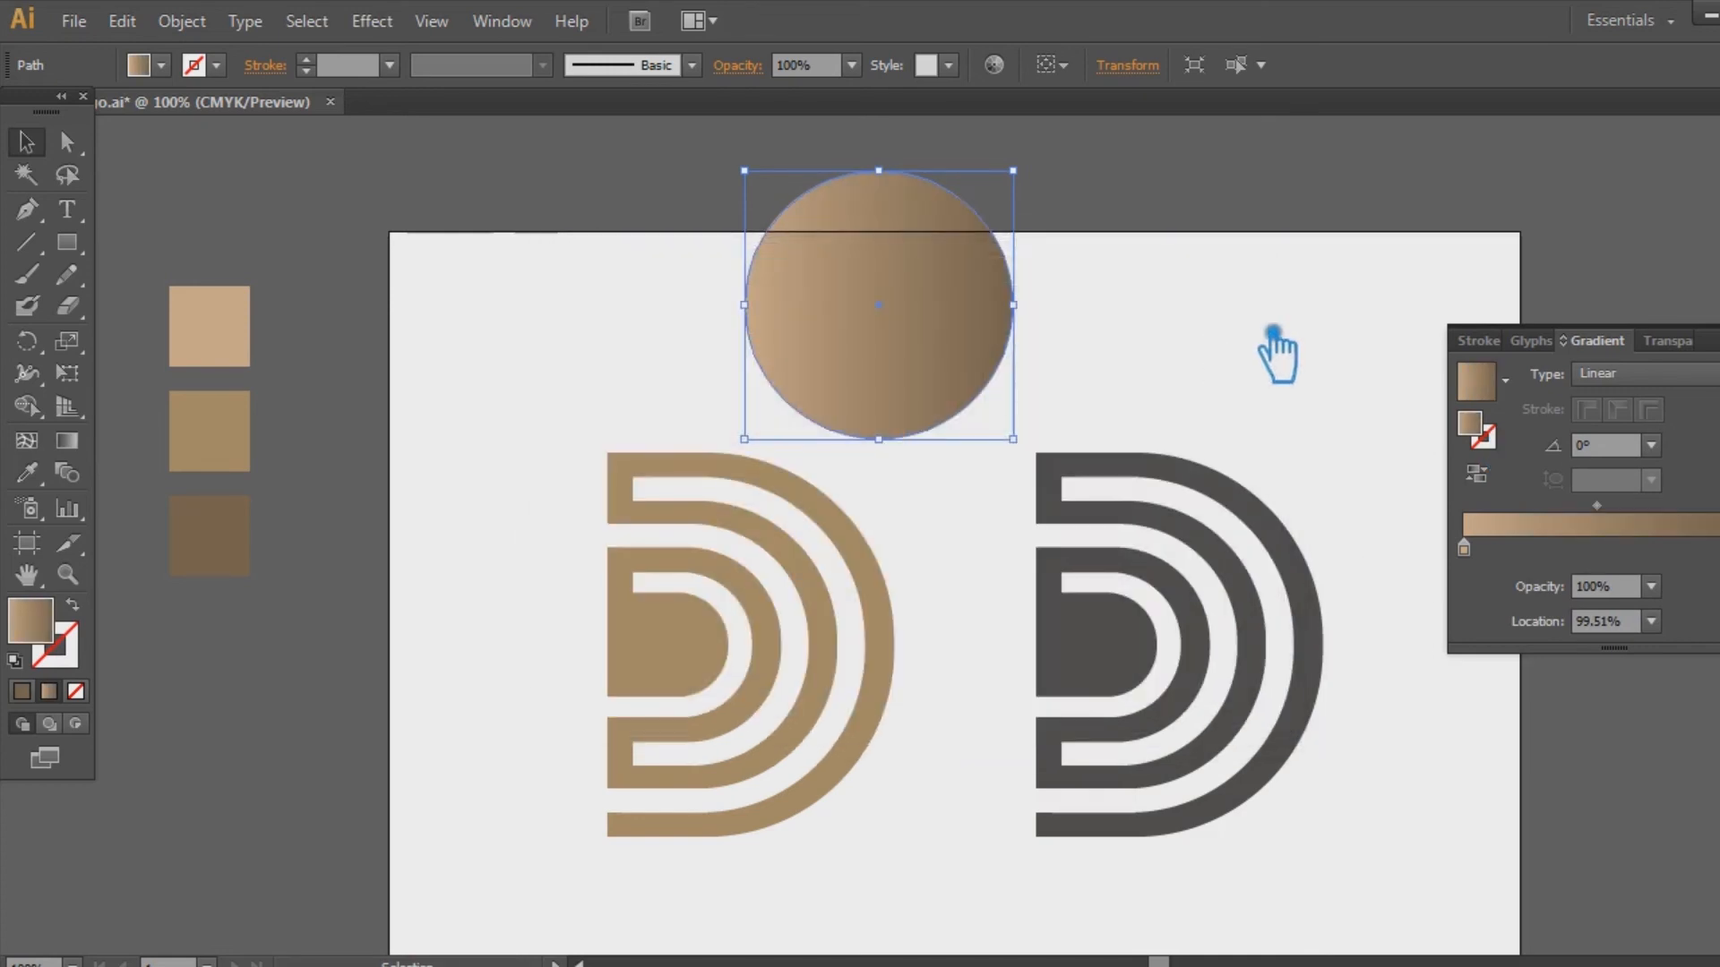
left_click(1273, 334)
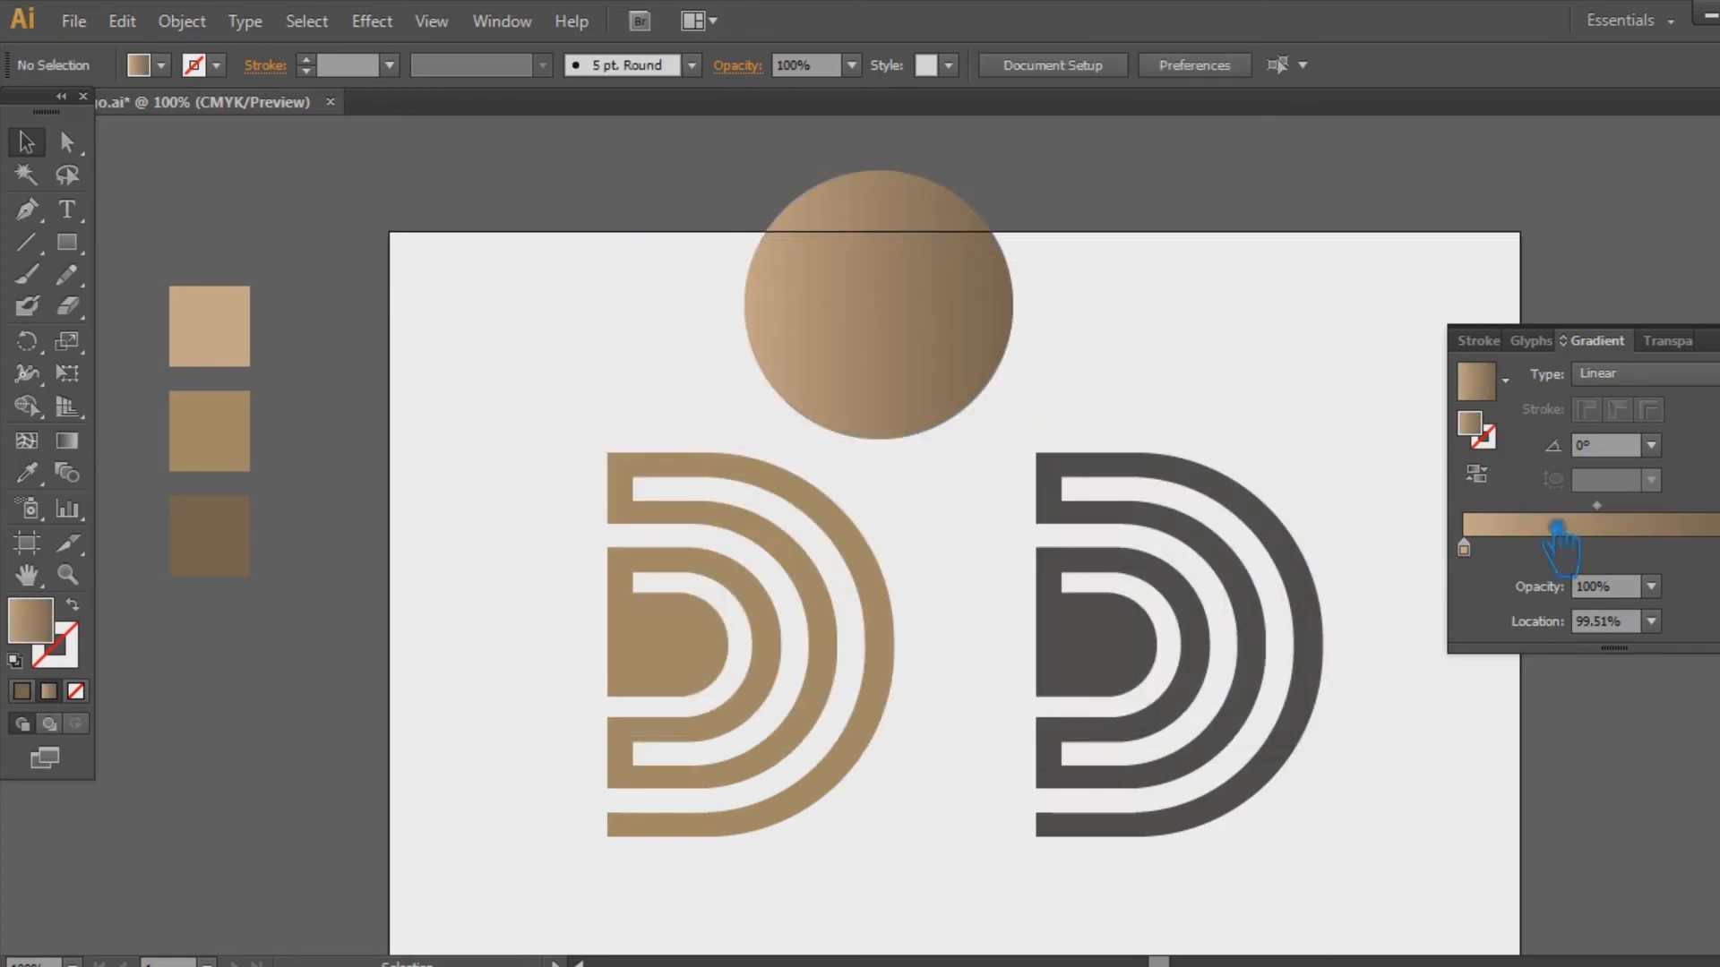
Slide the gradient's first tan stop toward the middle of the ramp and add a new stop at location 0%
left_click_drag(1466, 549, 1673, 566)
left_click(1681, 518)
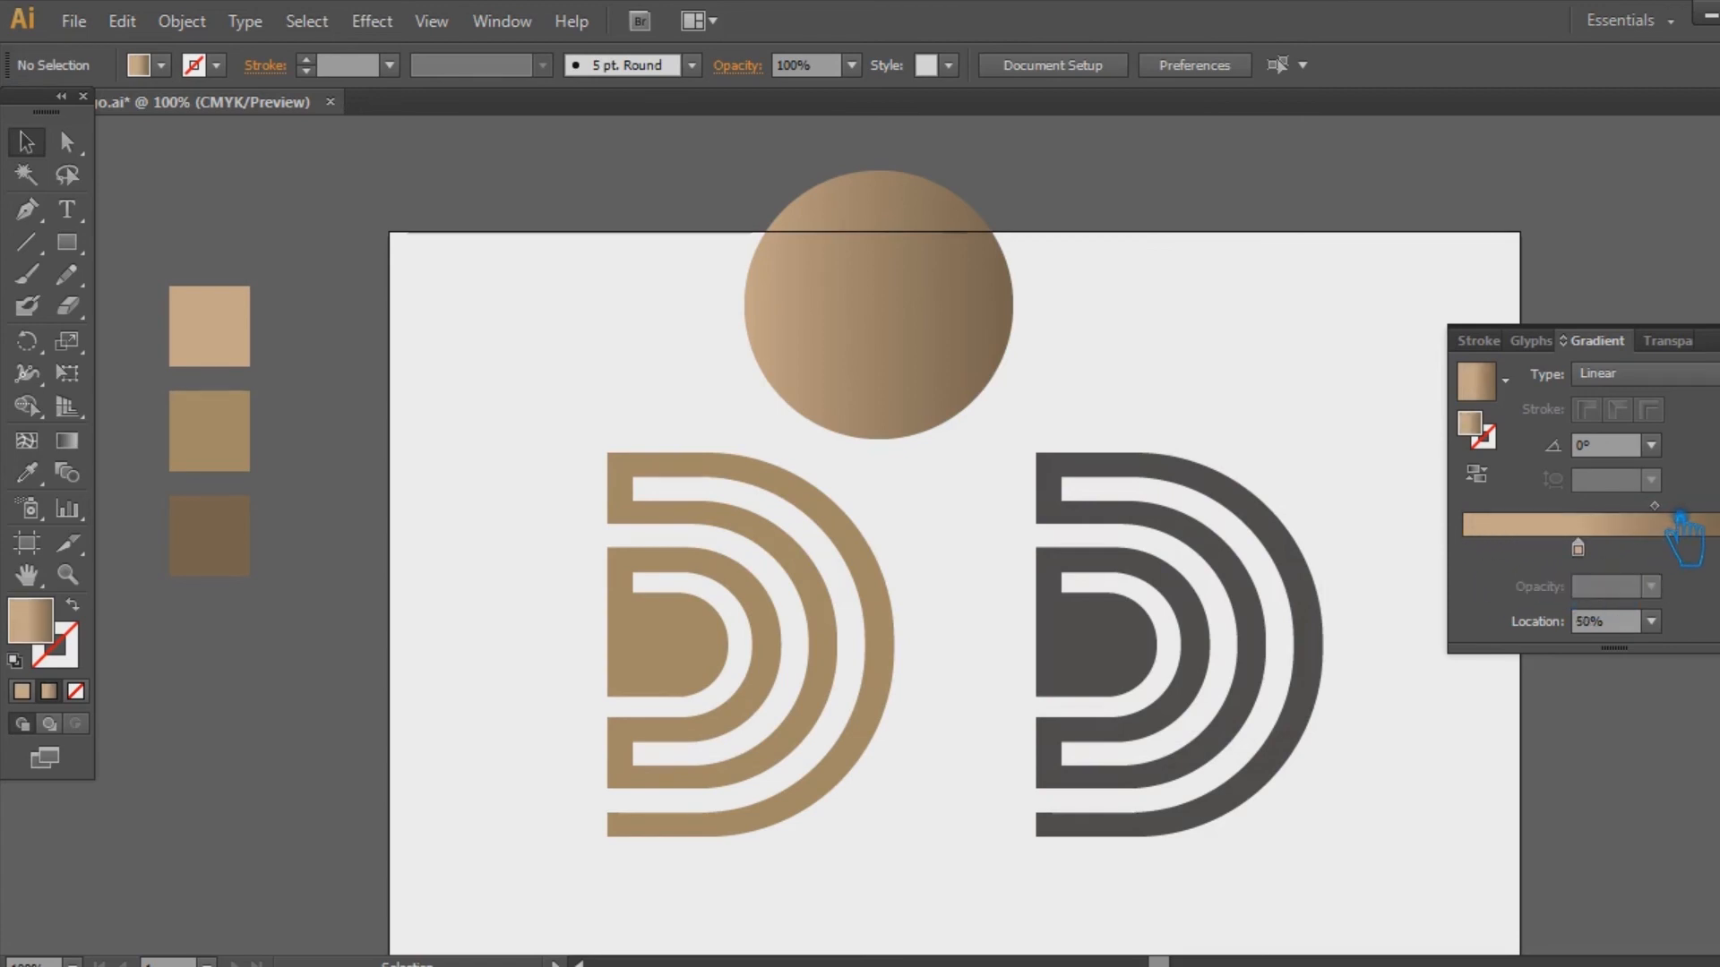
left_click(1485, 550)
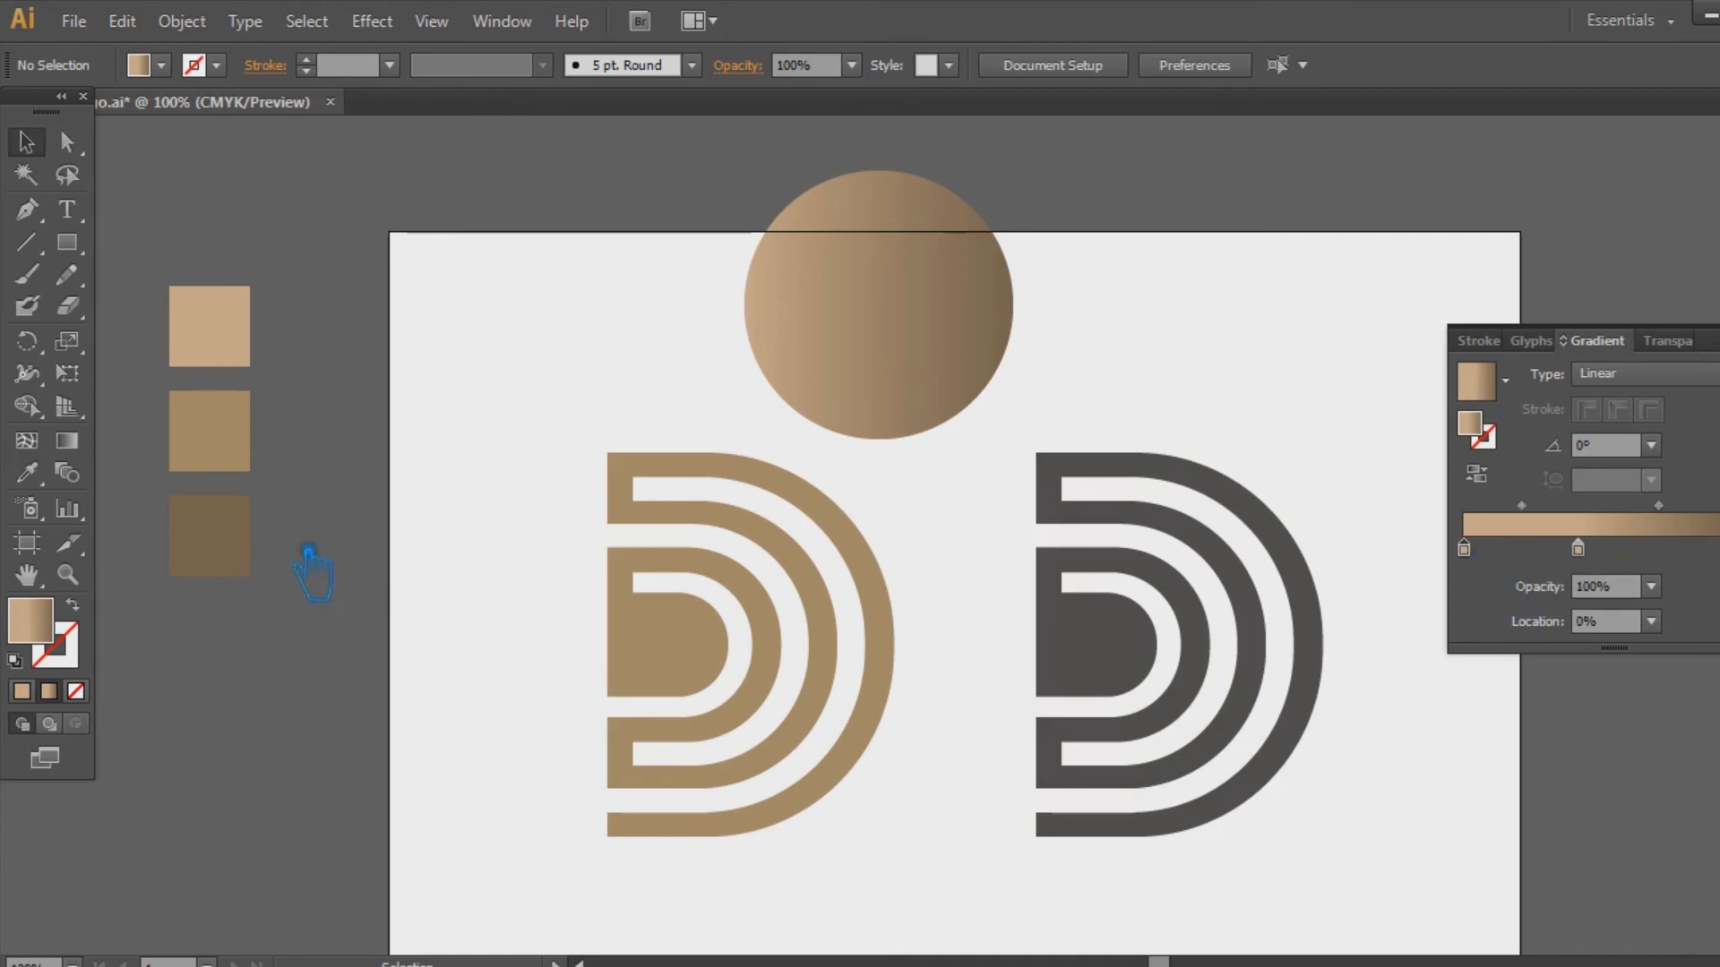
Duplicate the top tan square directly above the column of swatch squares
left_click_drag(219, 557, 235, 235)
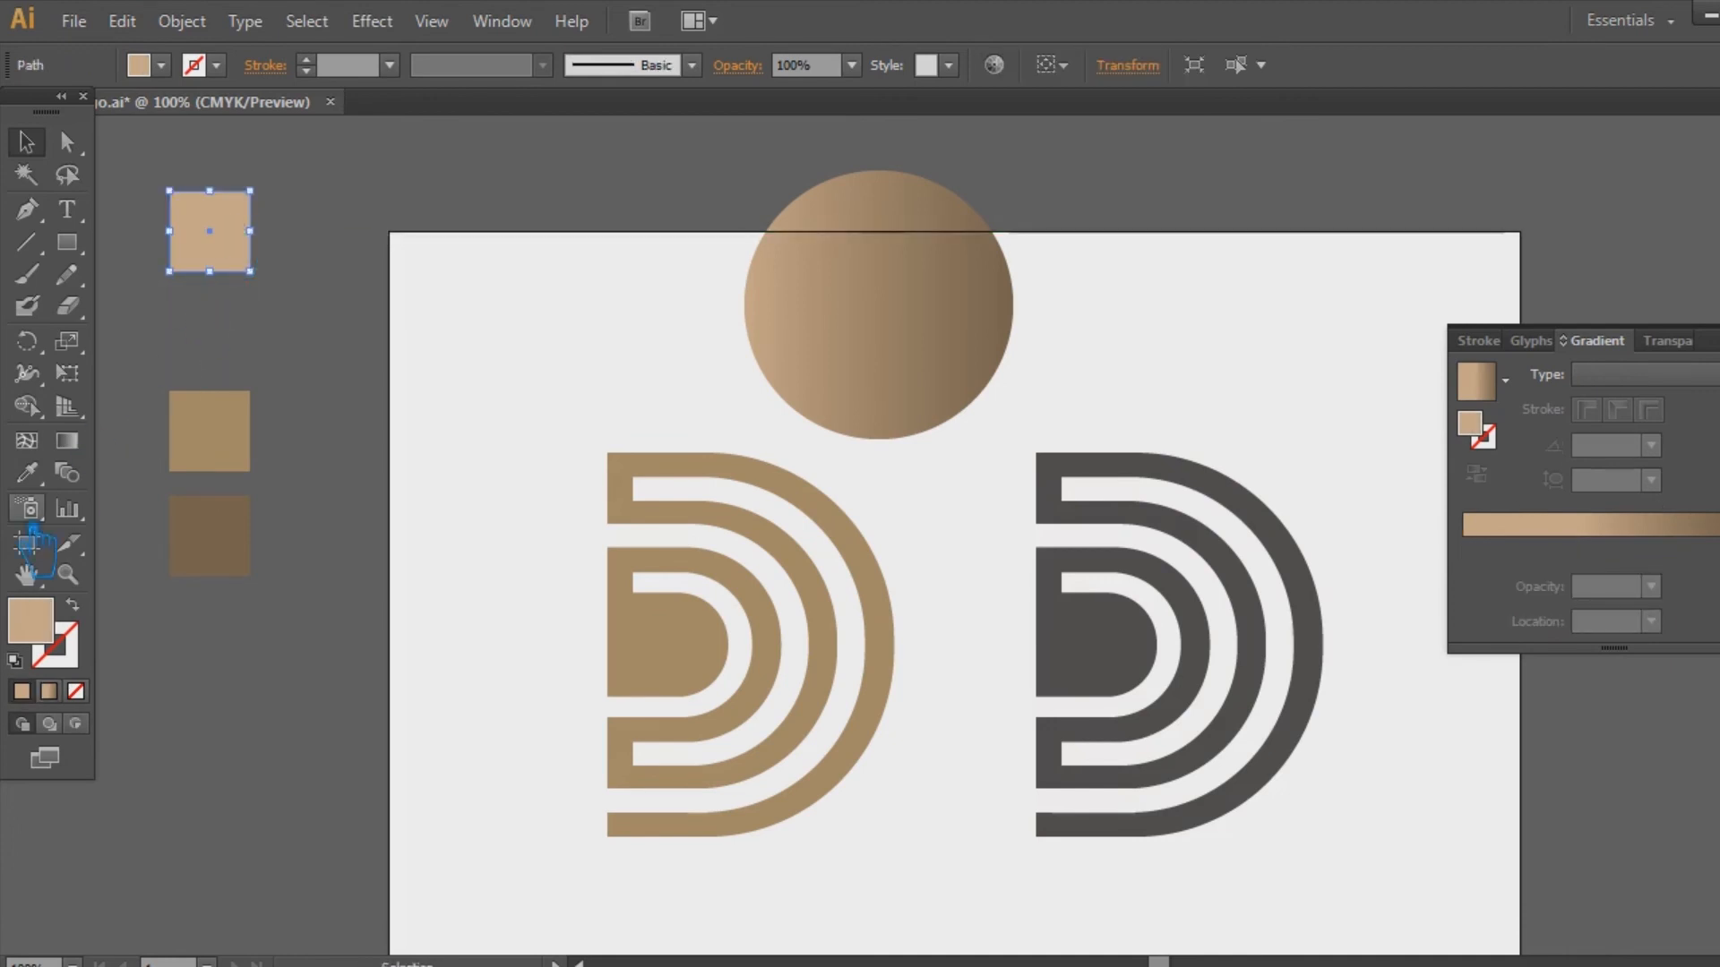
key("ctrl+z")
left_click_drag(235, 365, 235, 268)
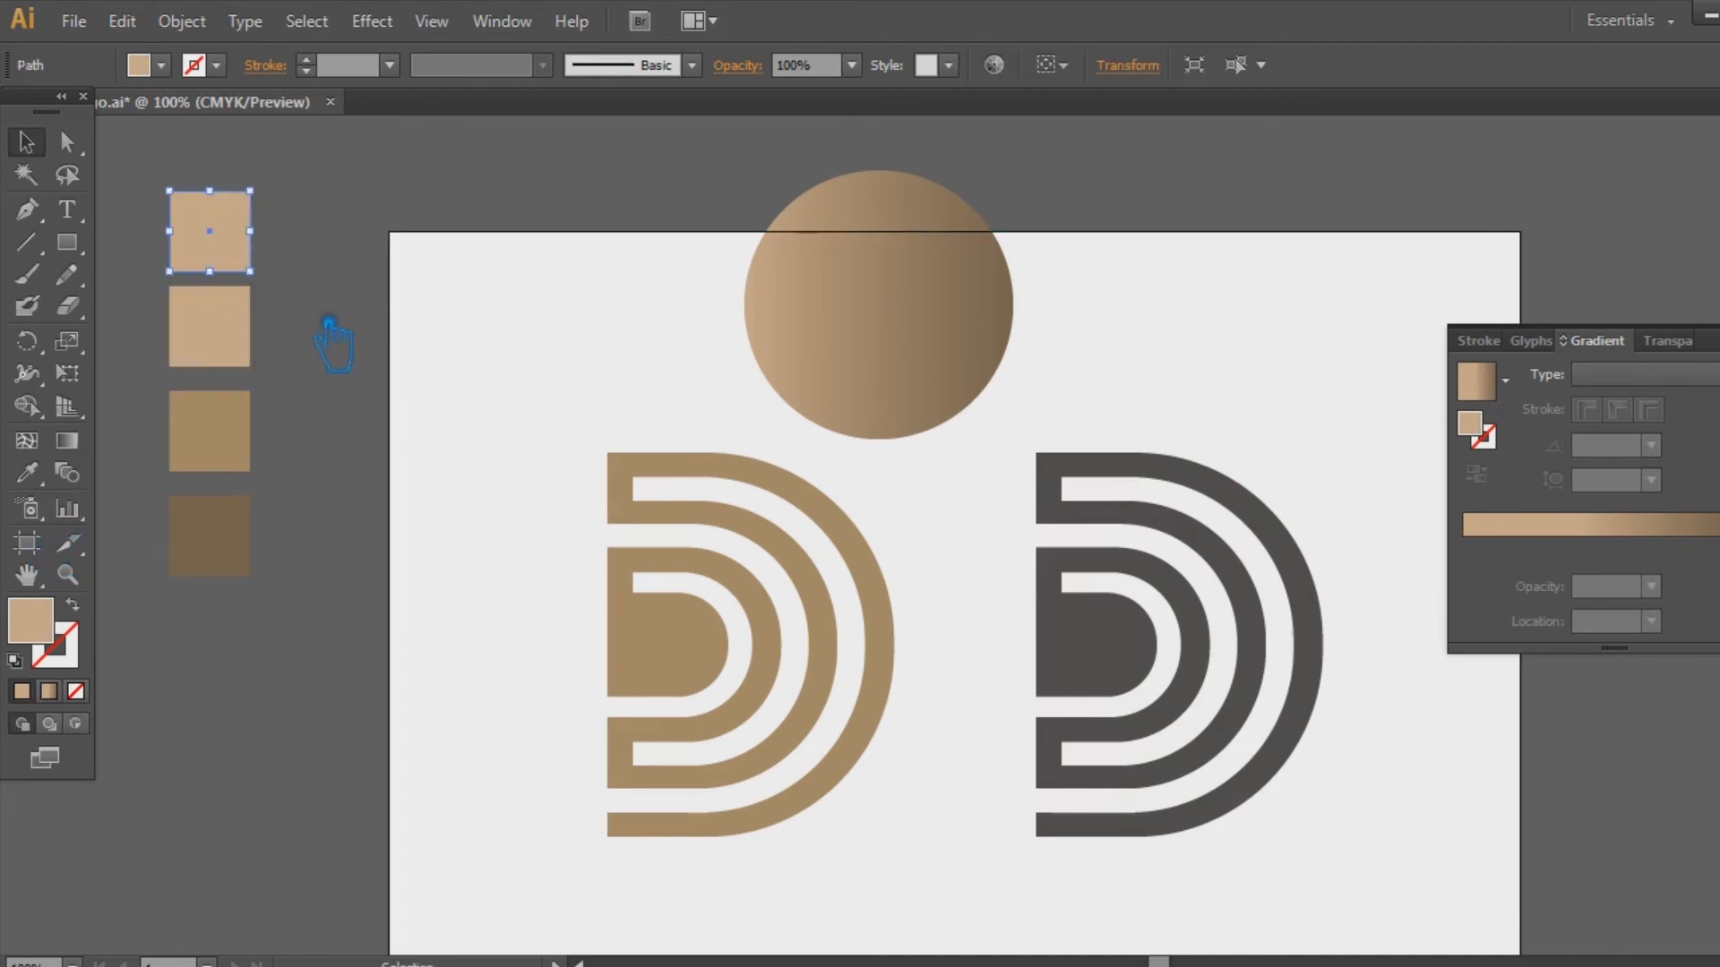
Lighten the new topmost square's fill to a pale cream
double_click(67, 641)
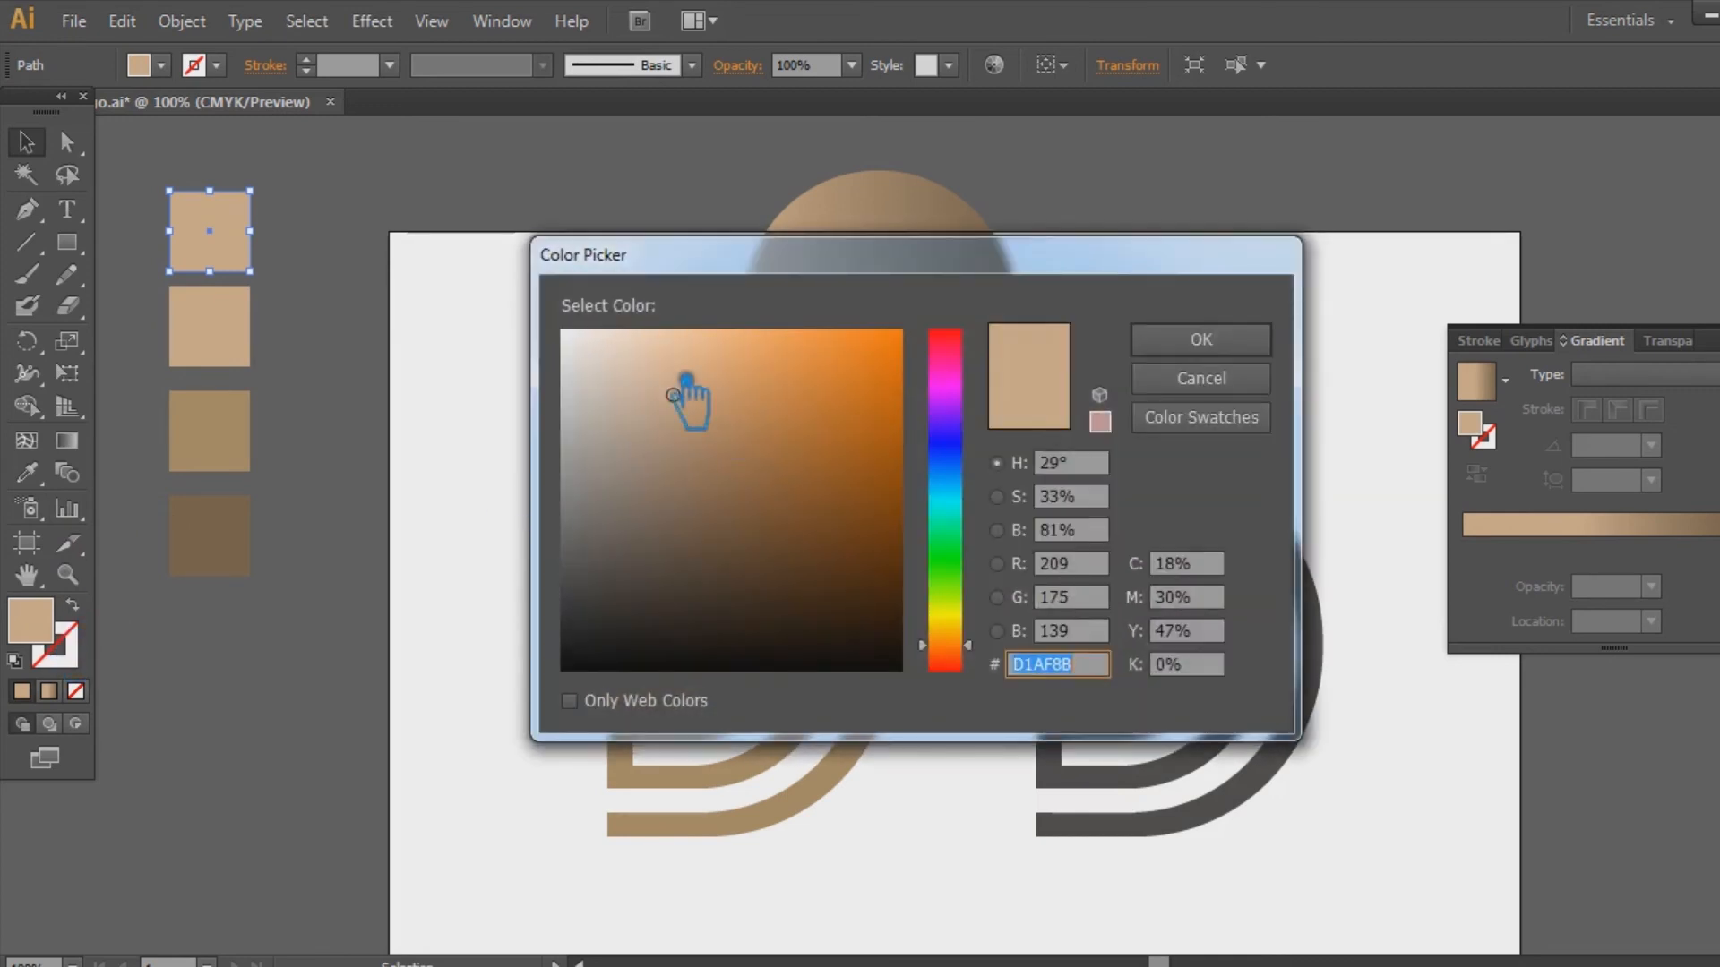
left_click(682, 381)
left_click(630, 350)
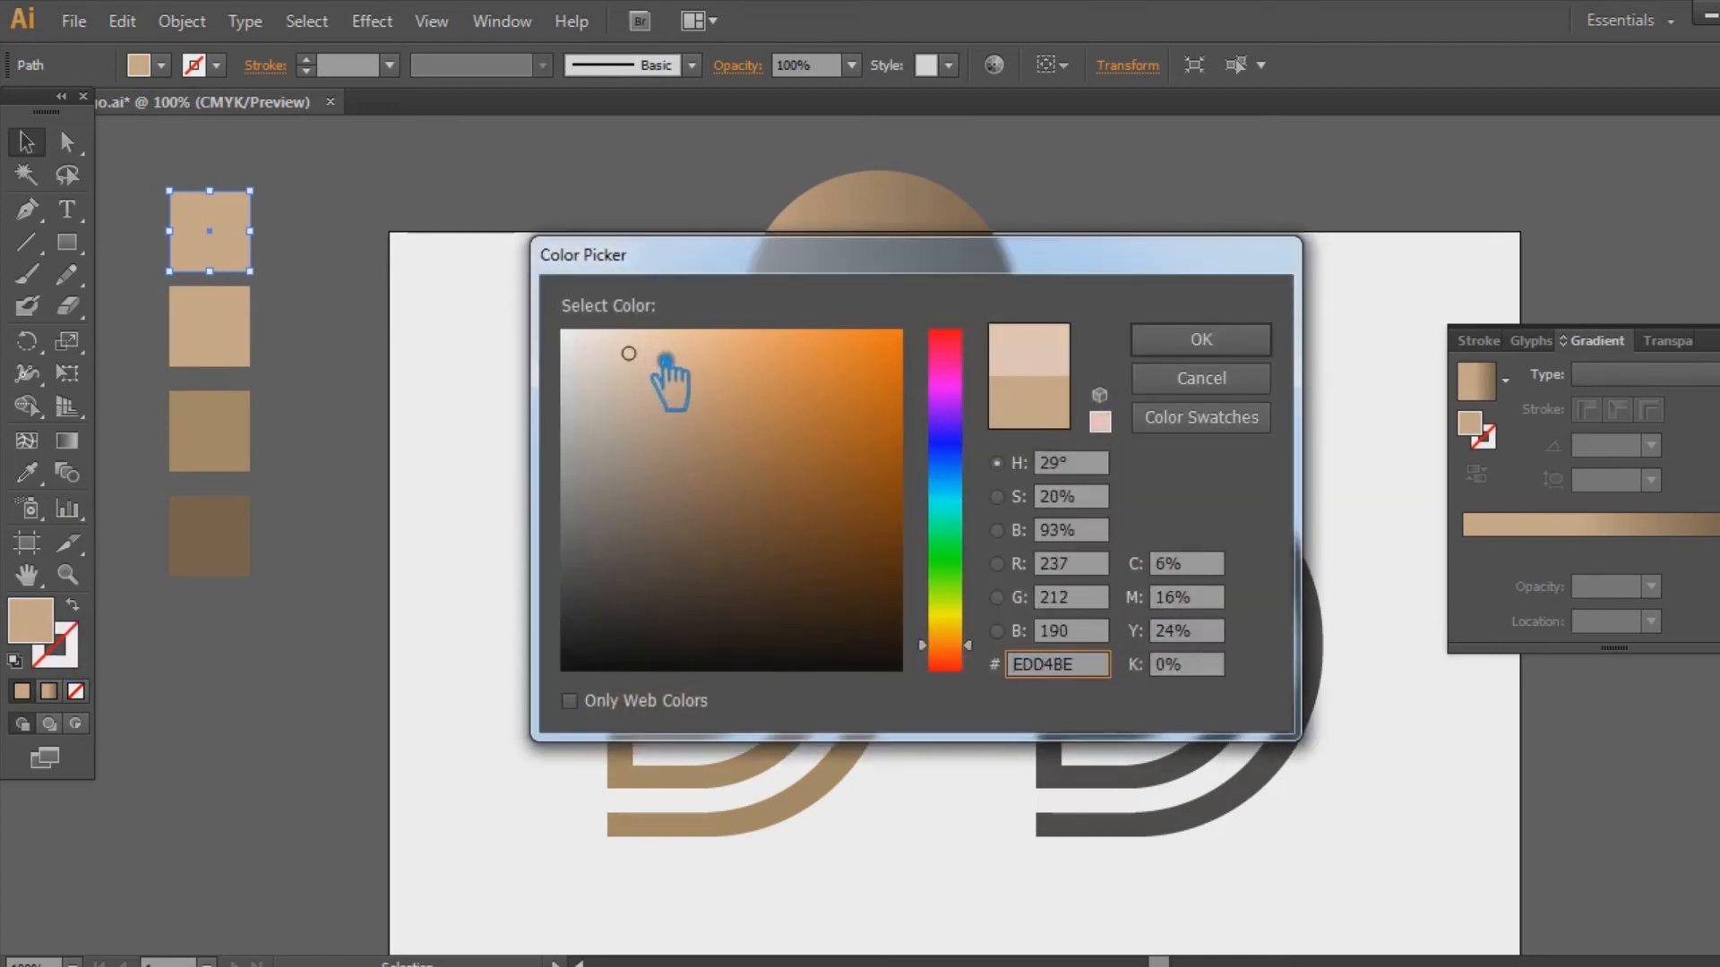
left_click(629, 329)
left_click(1262, 340)
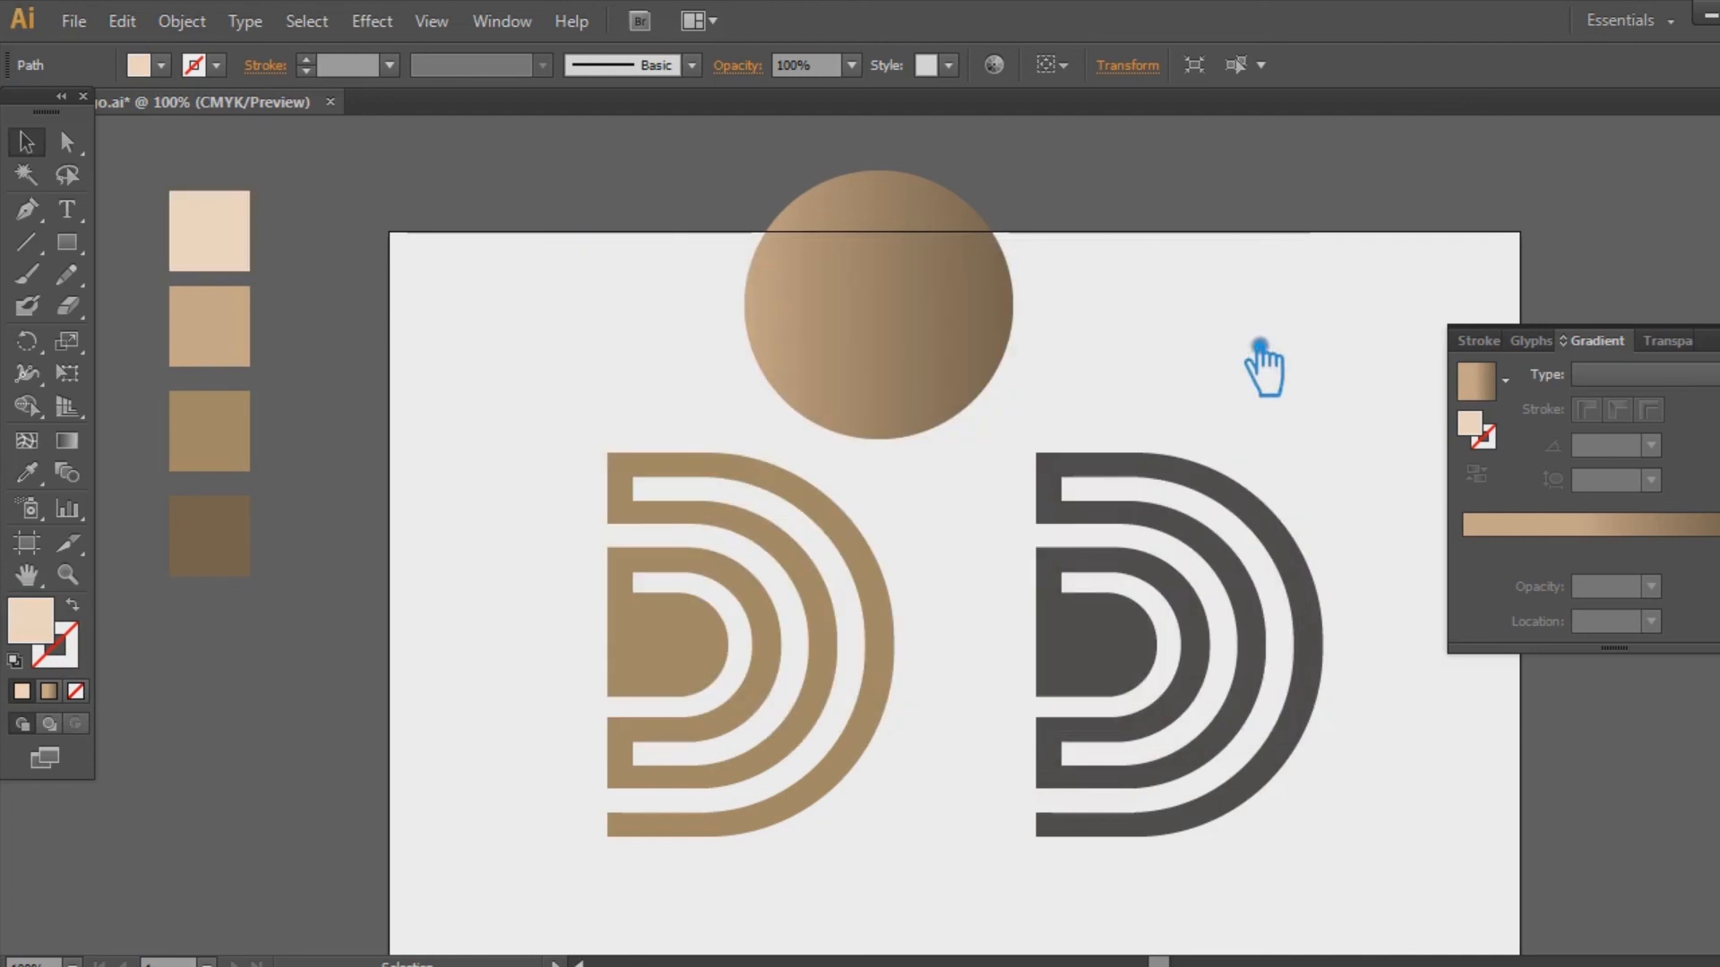
Copy the color code FFE4CC from the topmost cream square in the swatch column
left_click(1260, 347)
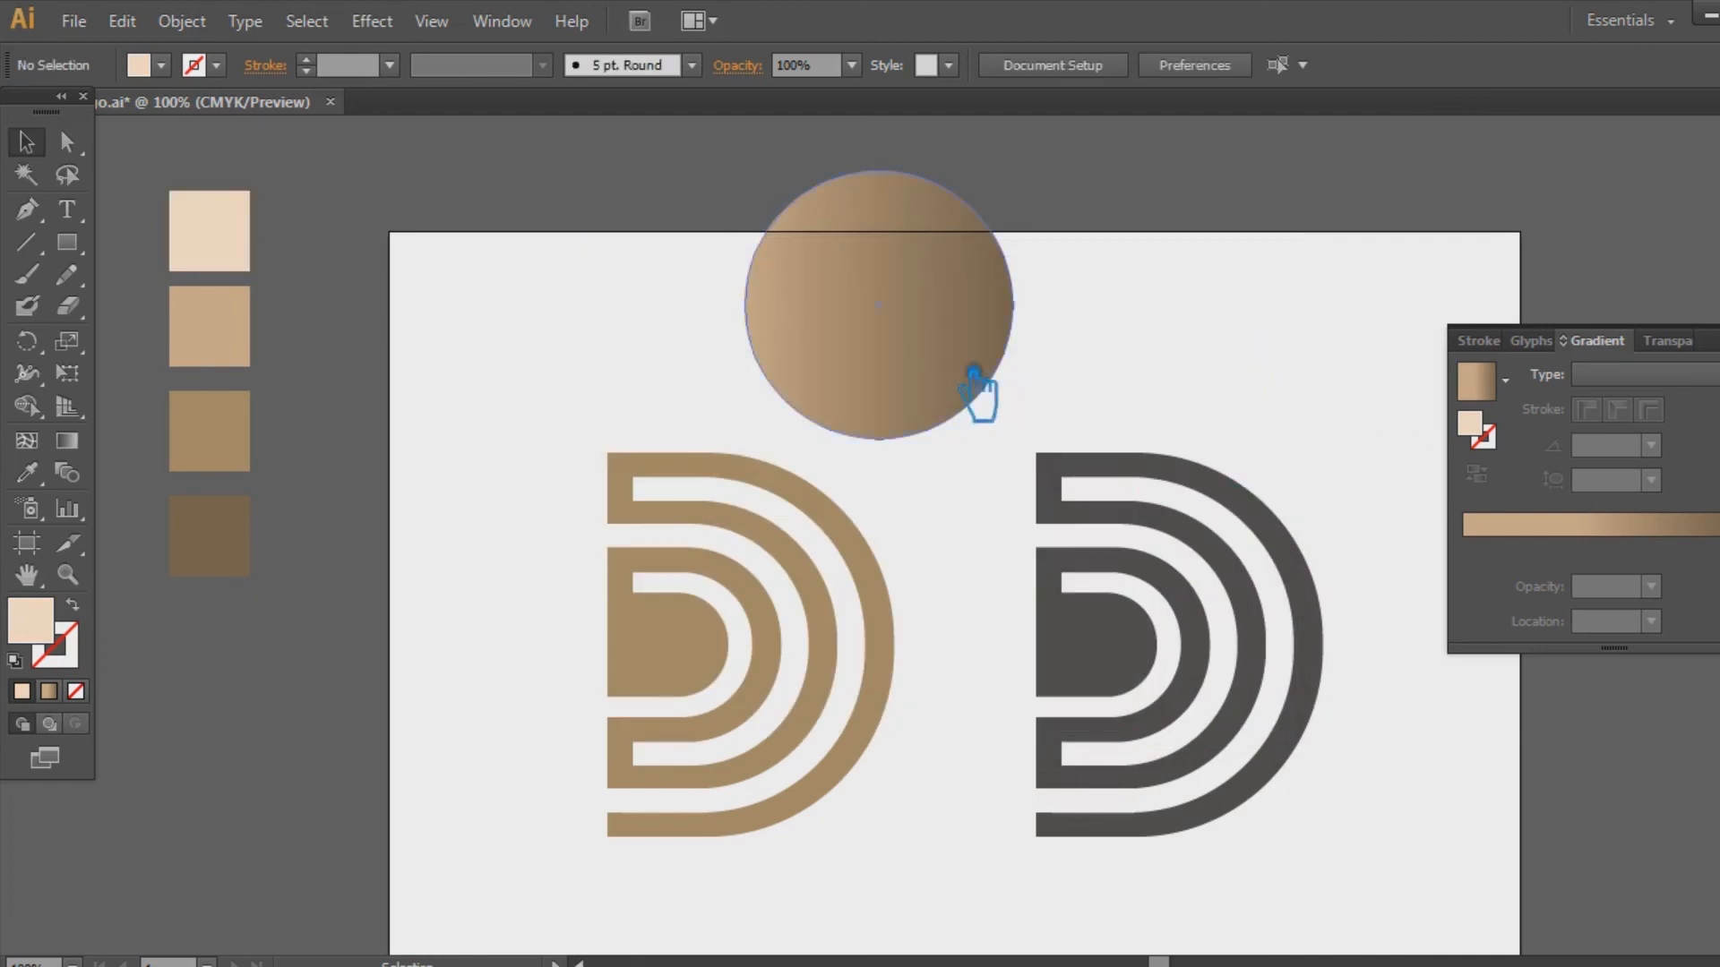
left_click(234, 260)
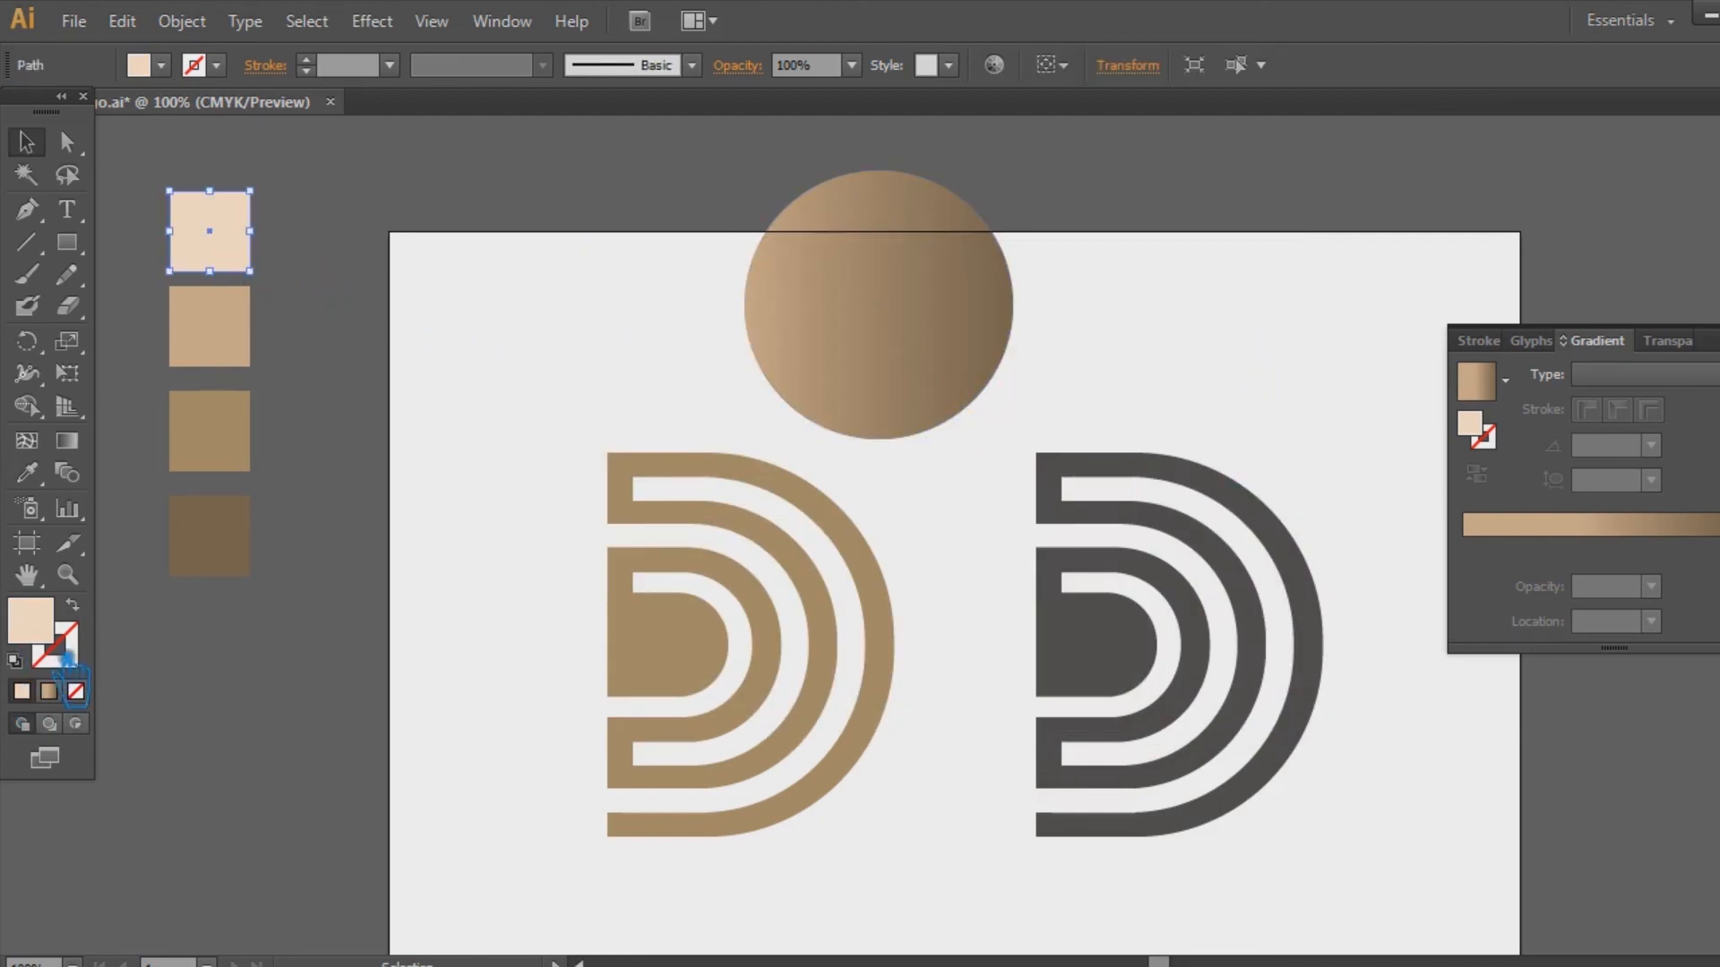
double_click(43, 626)
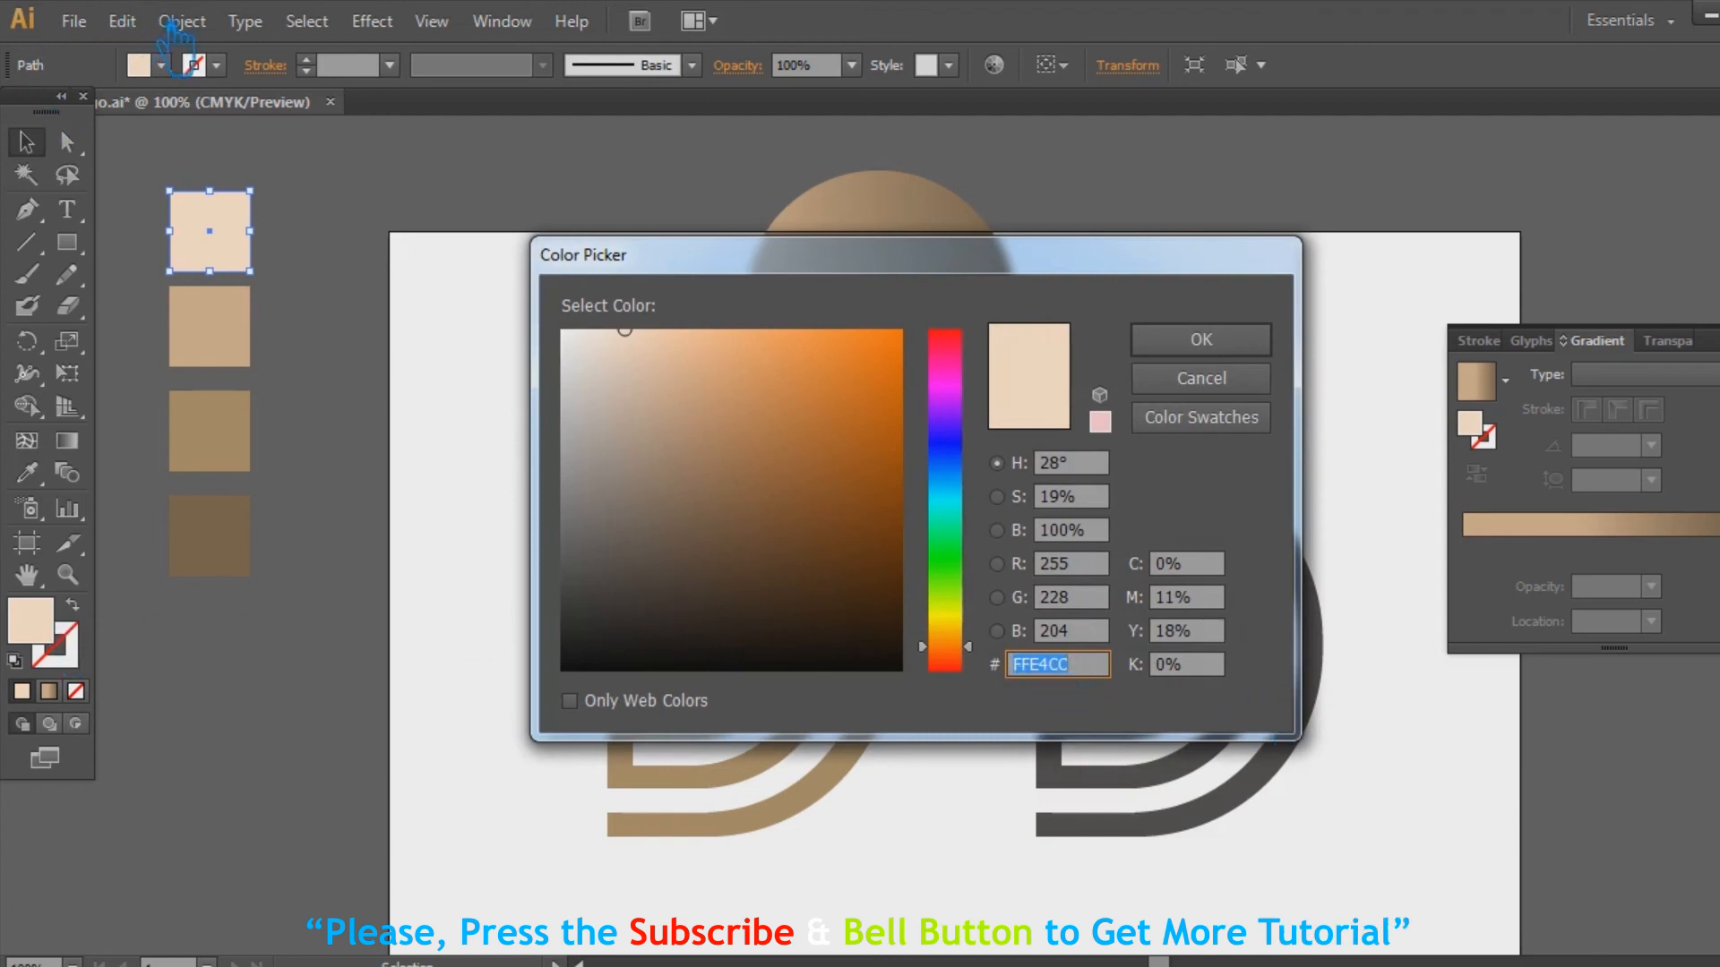
right_click(1066, 683)
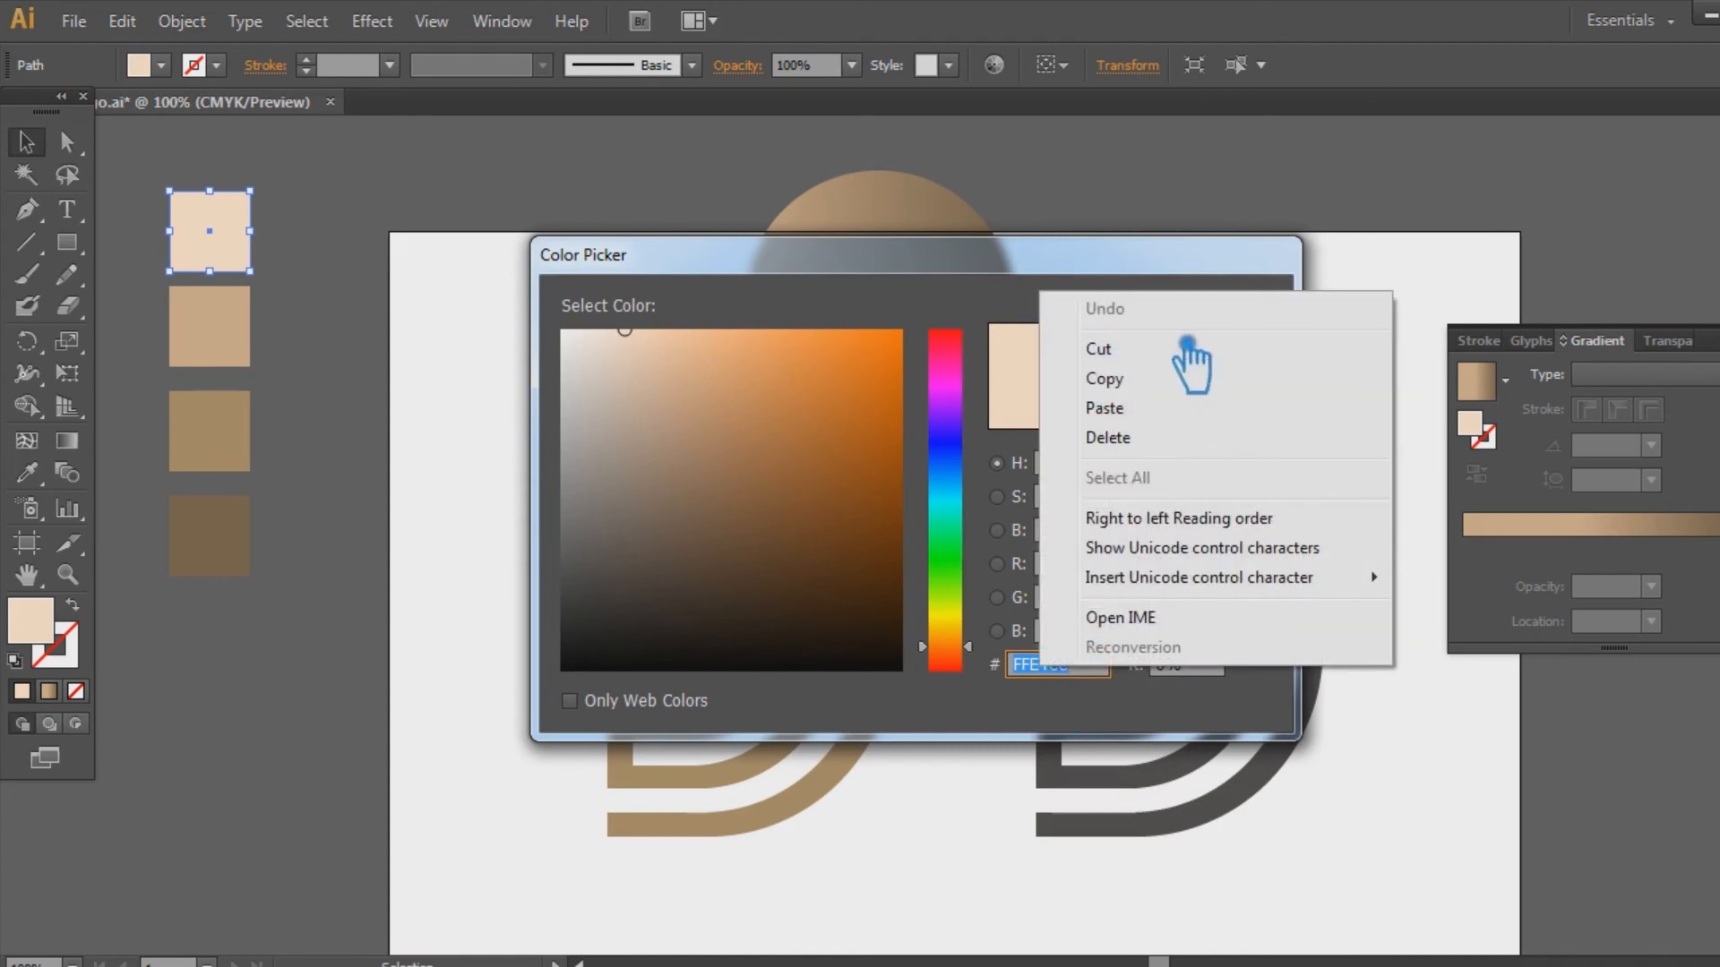
left_click(1156, 379)
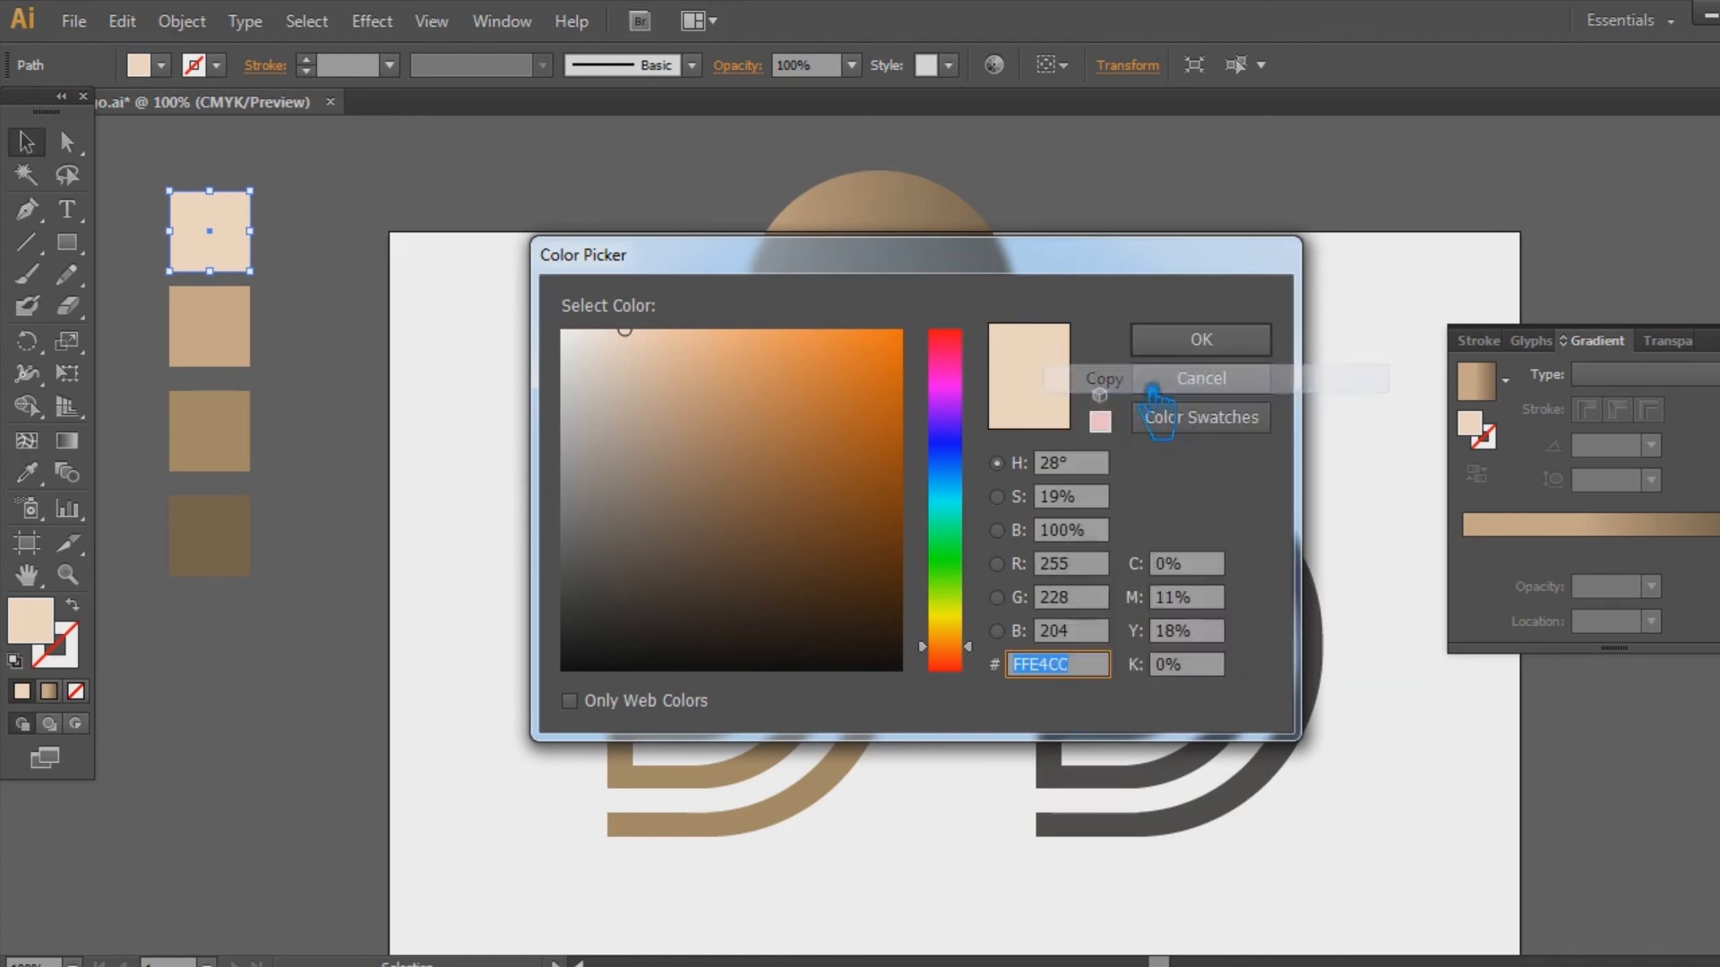
left_click(1242, 375)
Slide the circle gradient's first tan stop toward the middle and set a new stop at 0% to FFE4CC
left_click(960, 305)
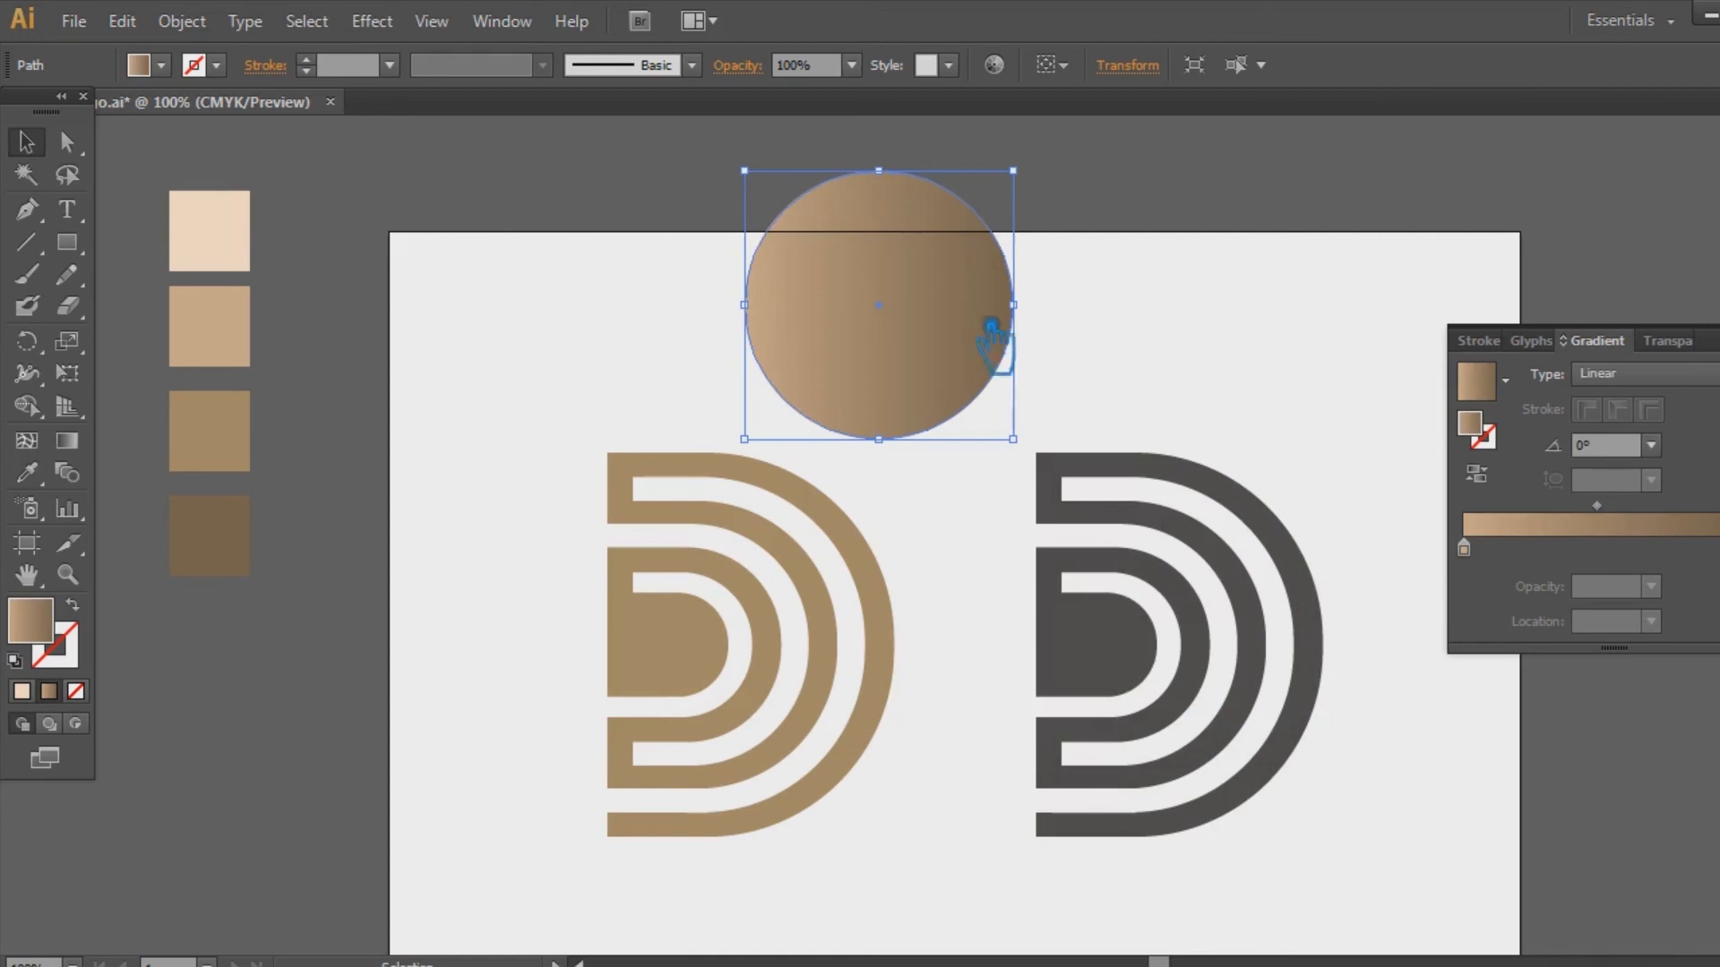
left_click_drag(1468, 548, 1579, 548)
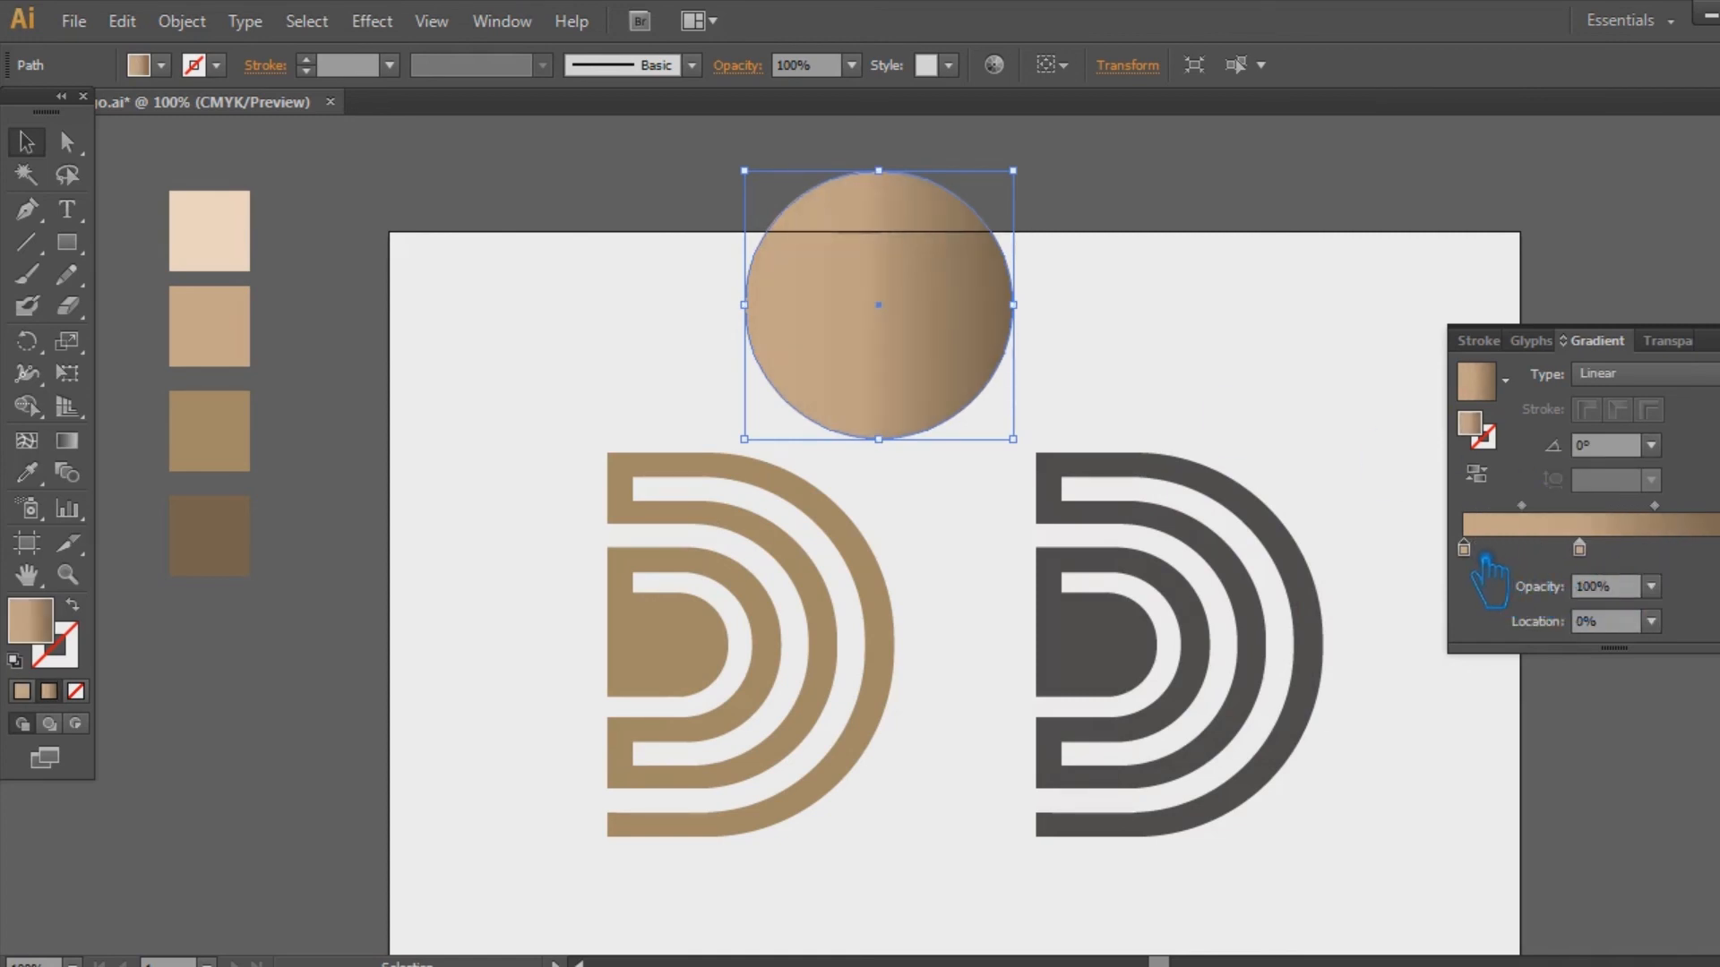
double_click(1471, 439)
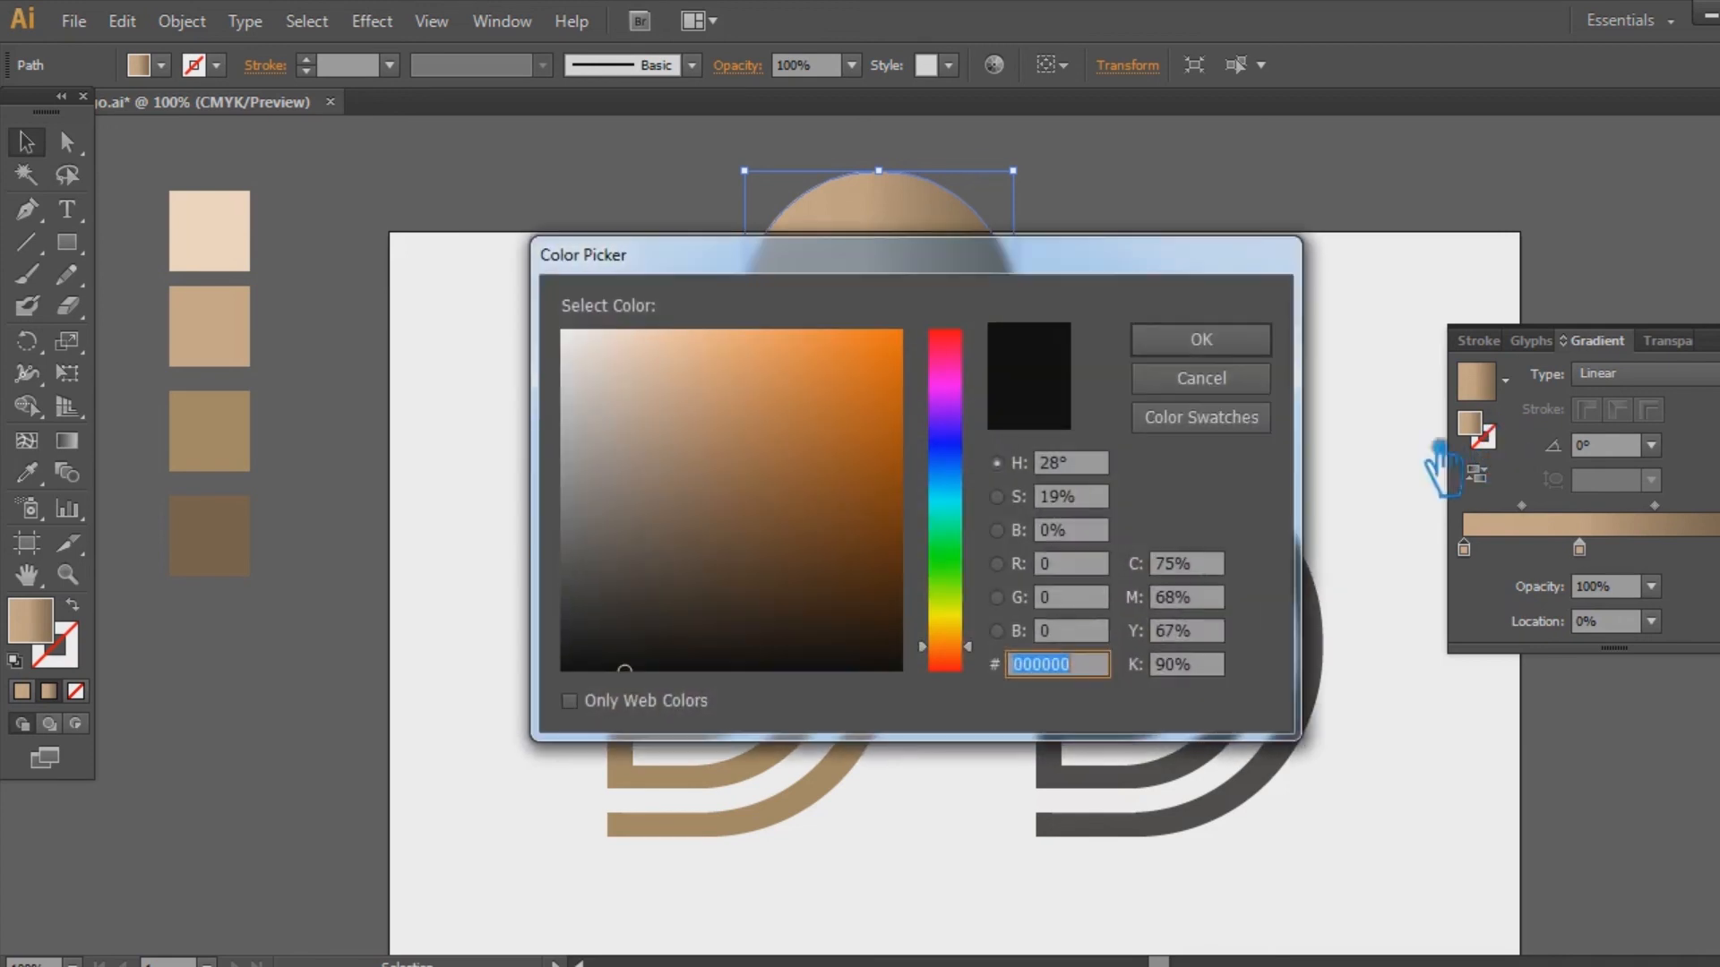
left_click(1198, 340)
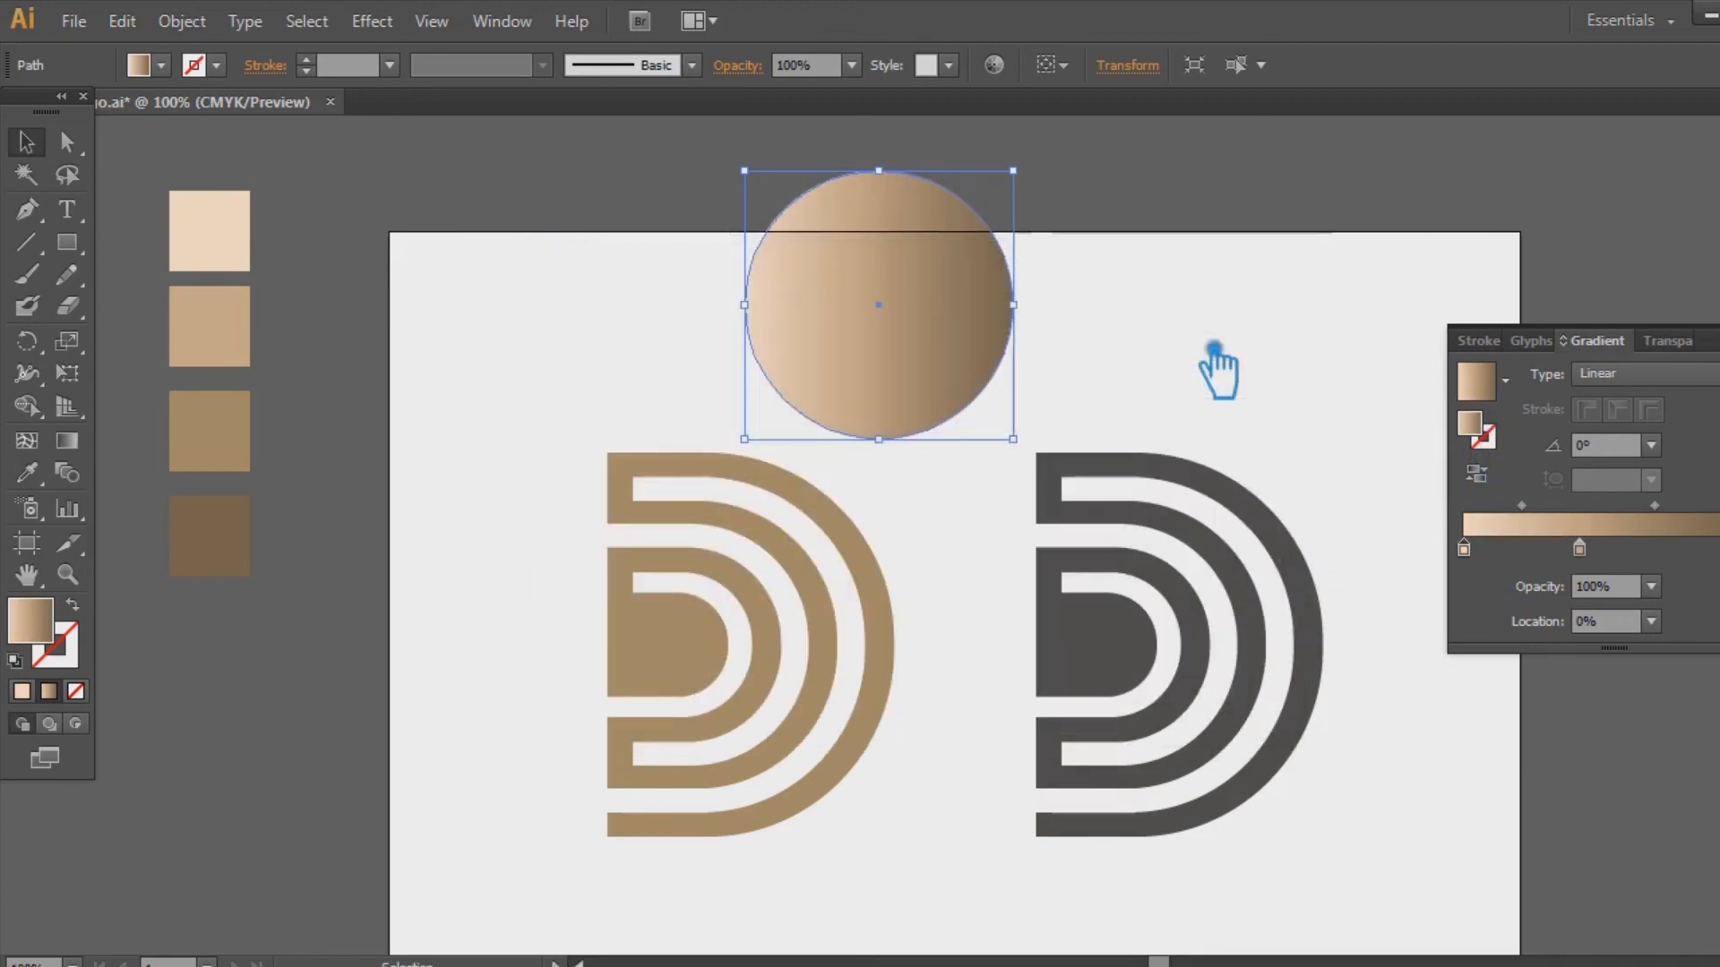
left_click(1231, 335)
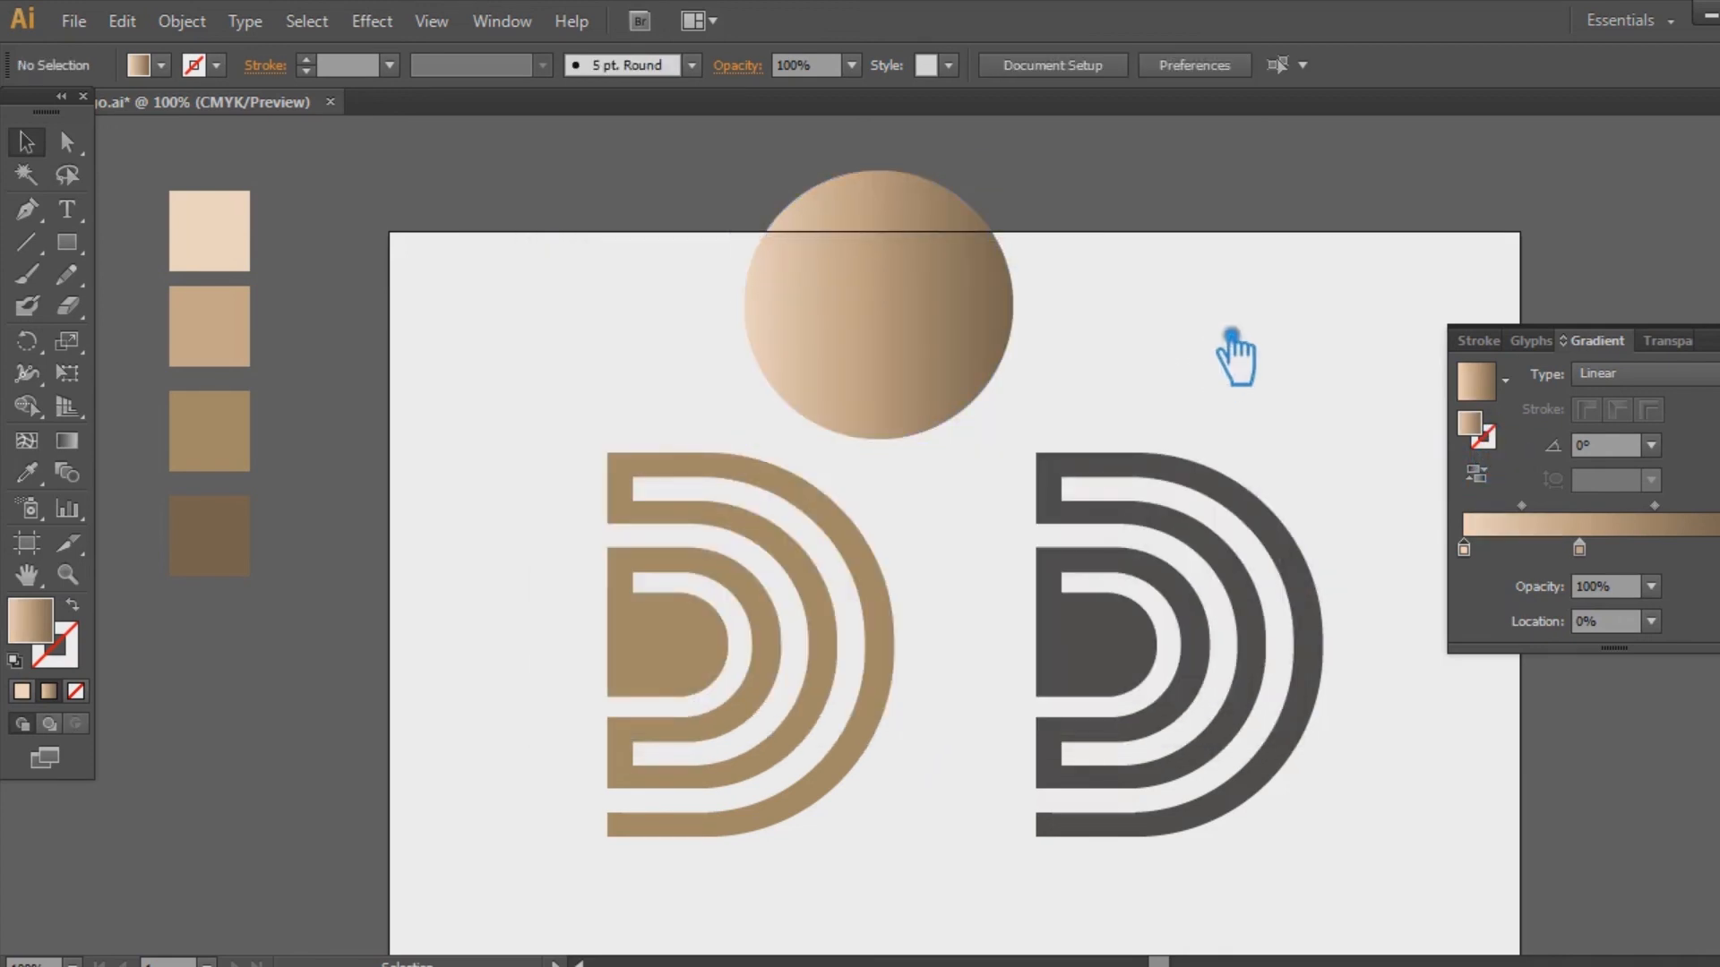
Apply the circle's cream-to-brown linear gradient to the left D logo by sampling it with the Eyedropper
left_click(916, 656)
left_click(27, 472)
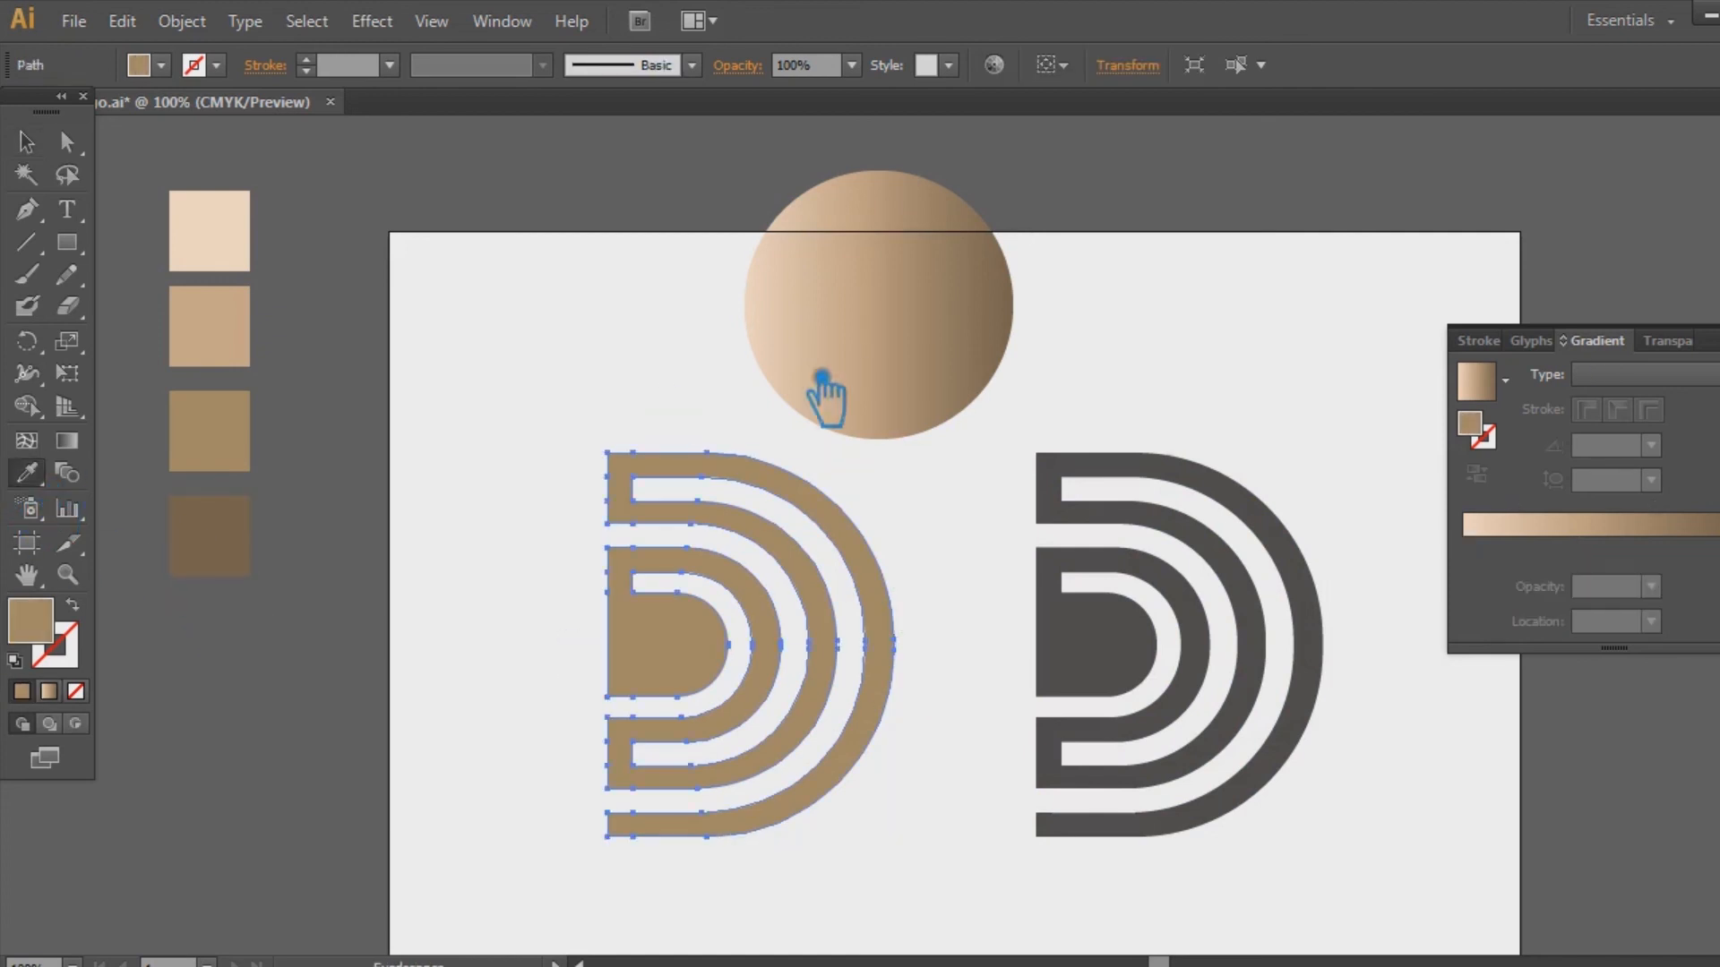
left_click(905, 369)
left_click(26, 142)
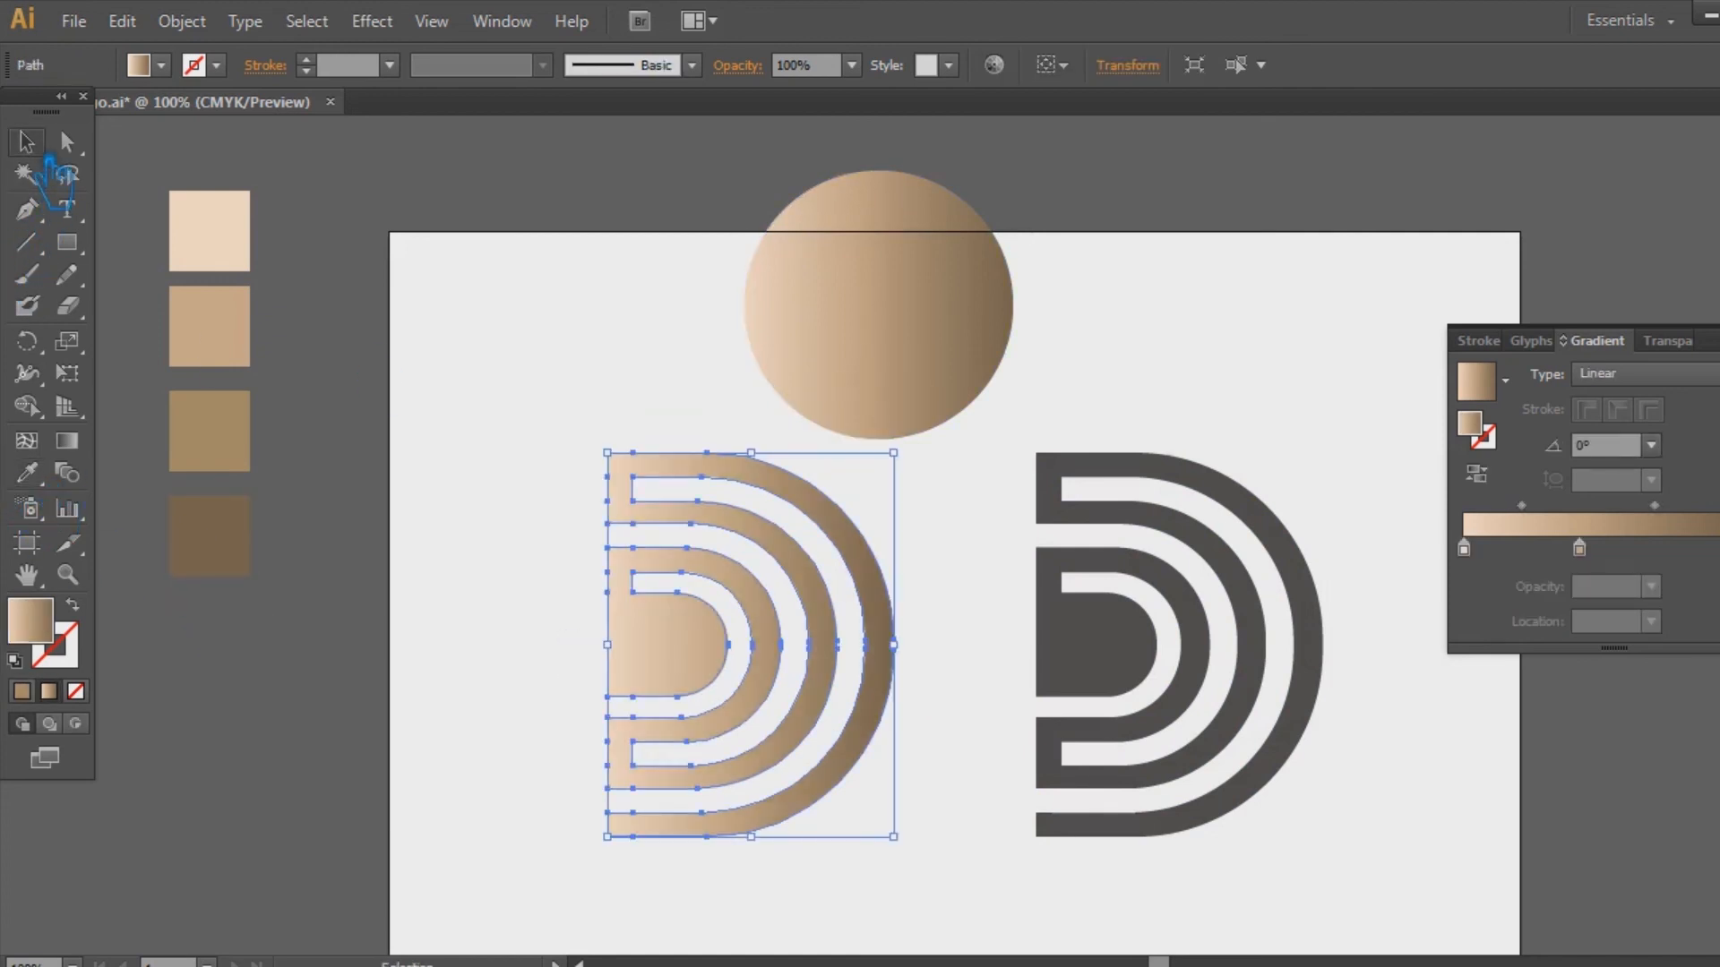
left_click(553, 285)
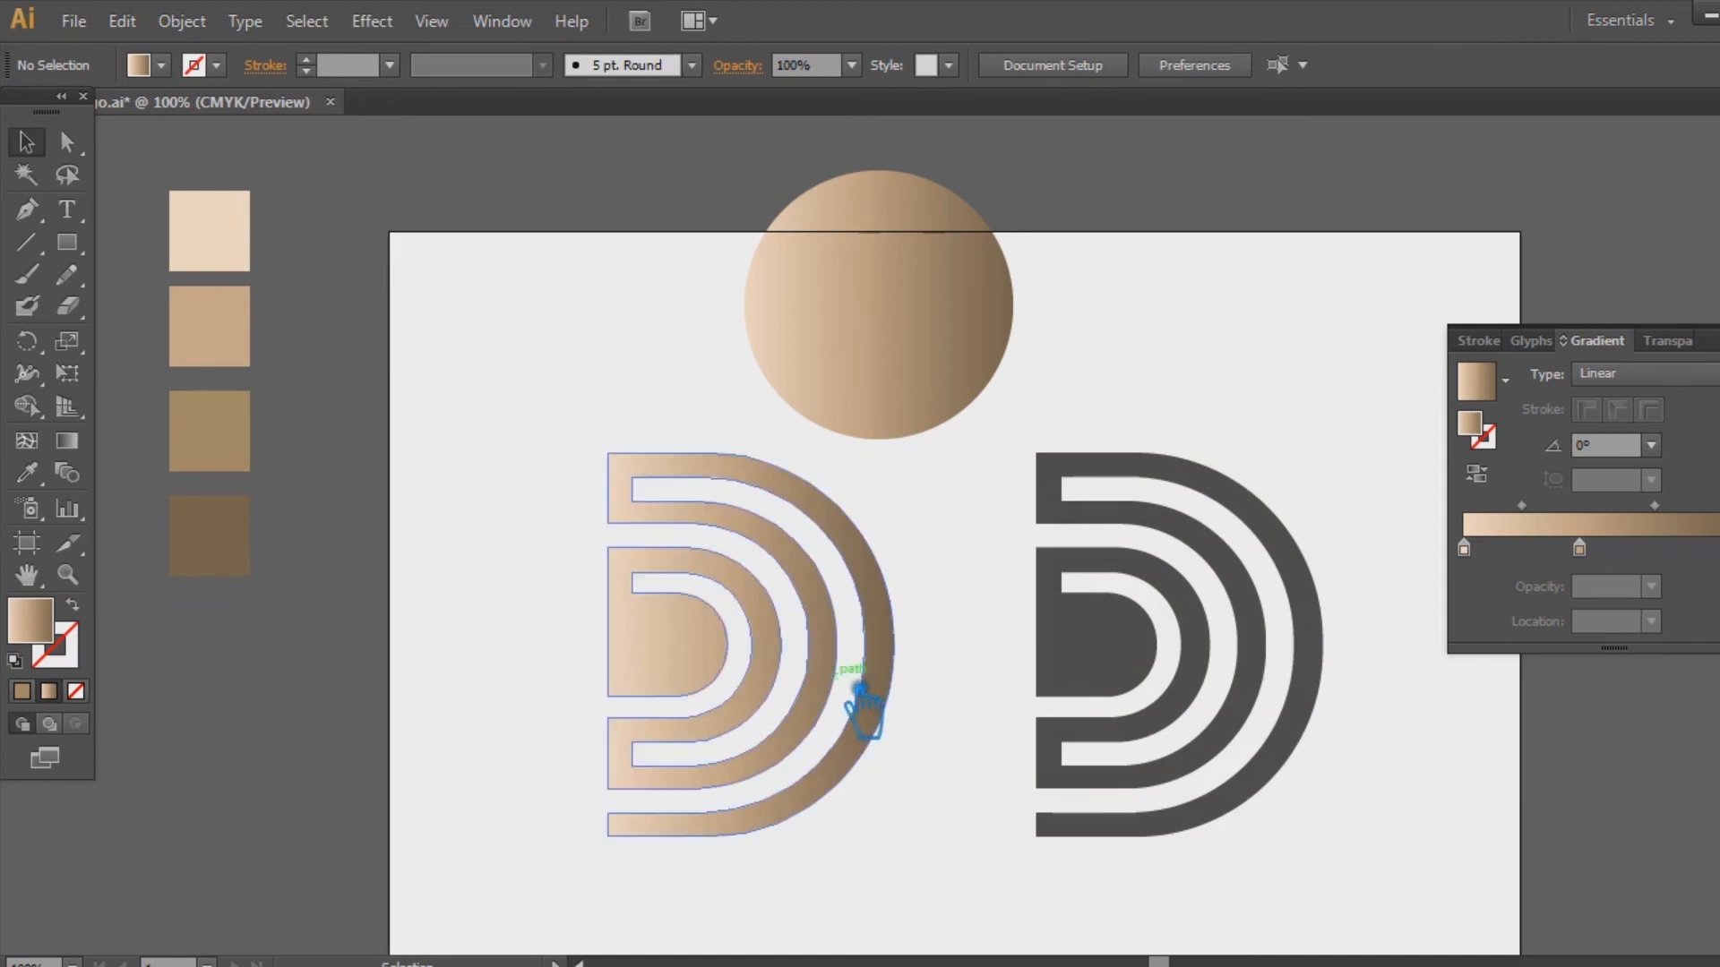
Recolor the dark grey right D with the flat brown sampled from the third swatch square
left_click(1164, 667)
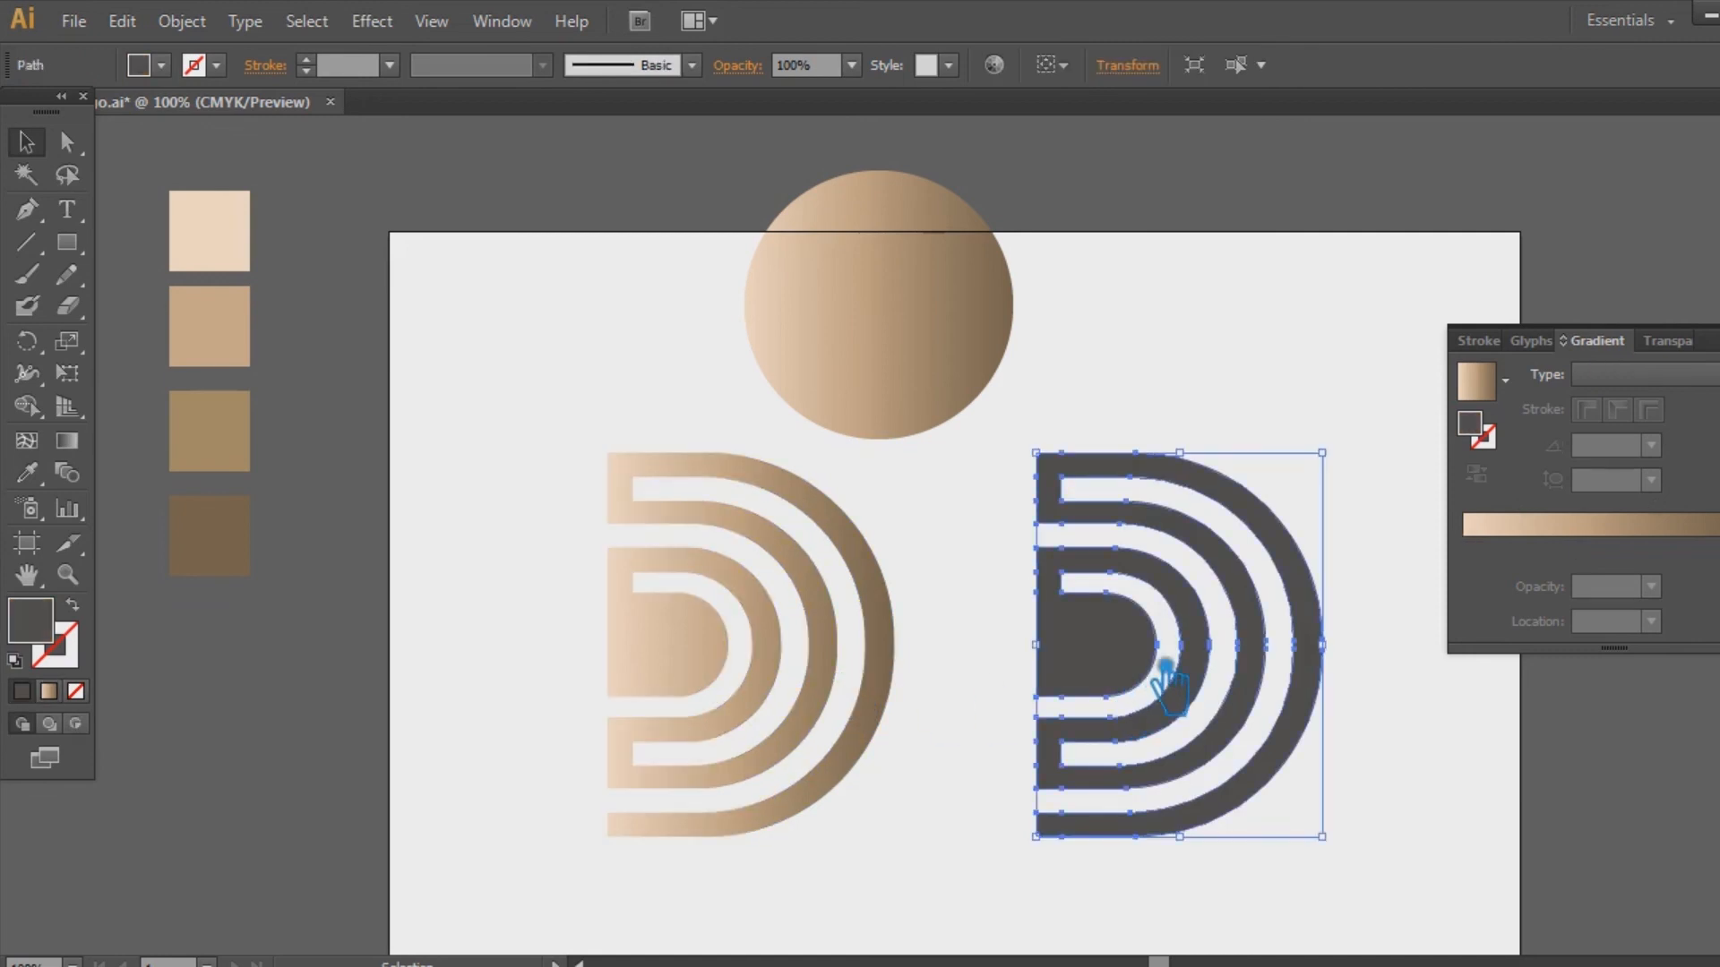
left_click(943, 332)
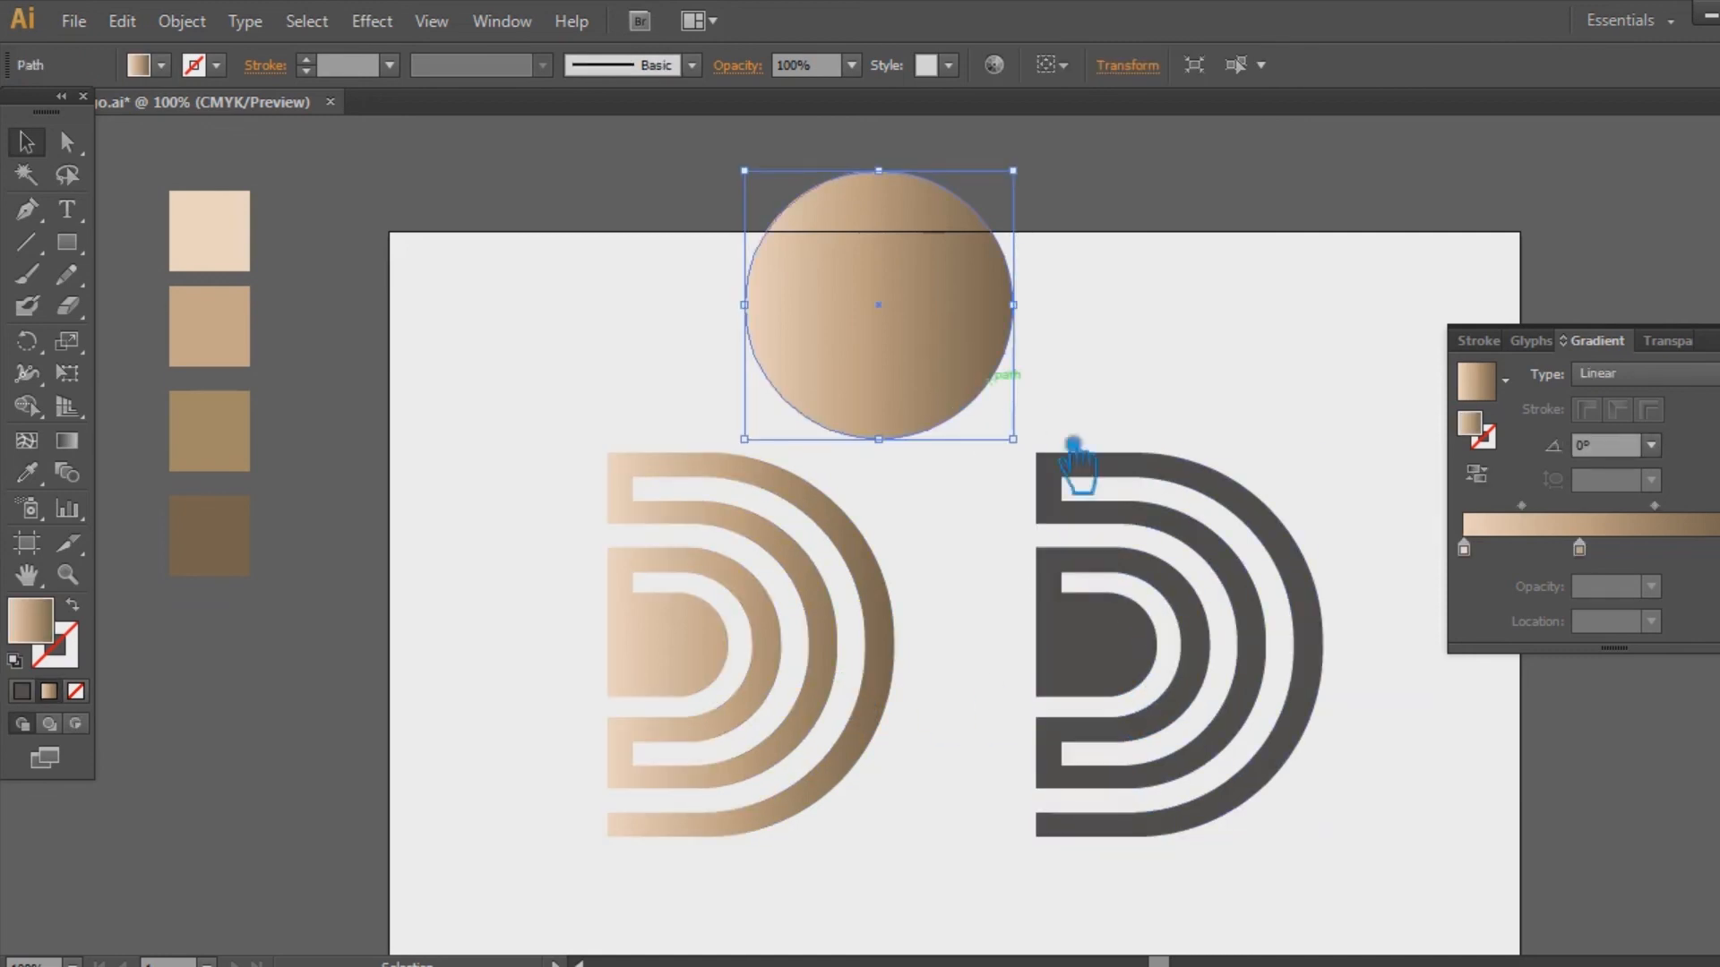
left_click(1110, 684)
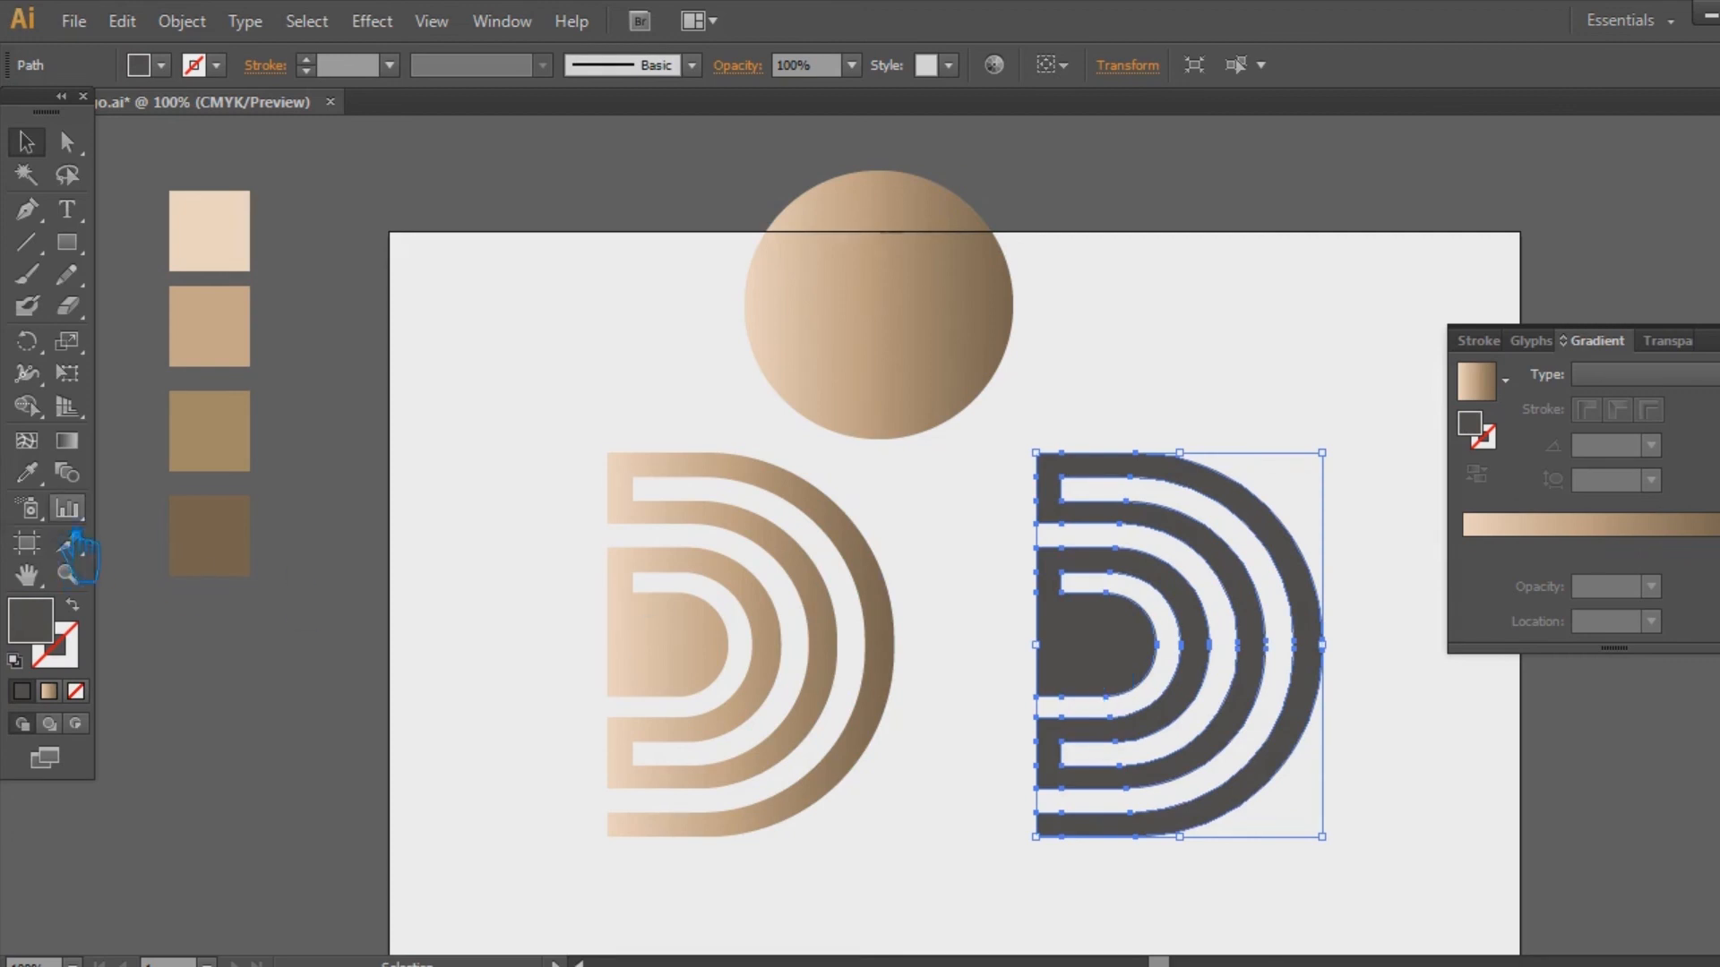
left_click(27, 472)
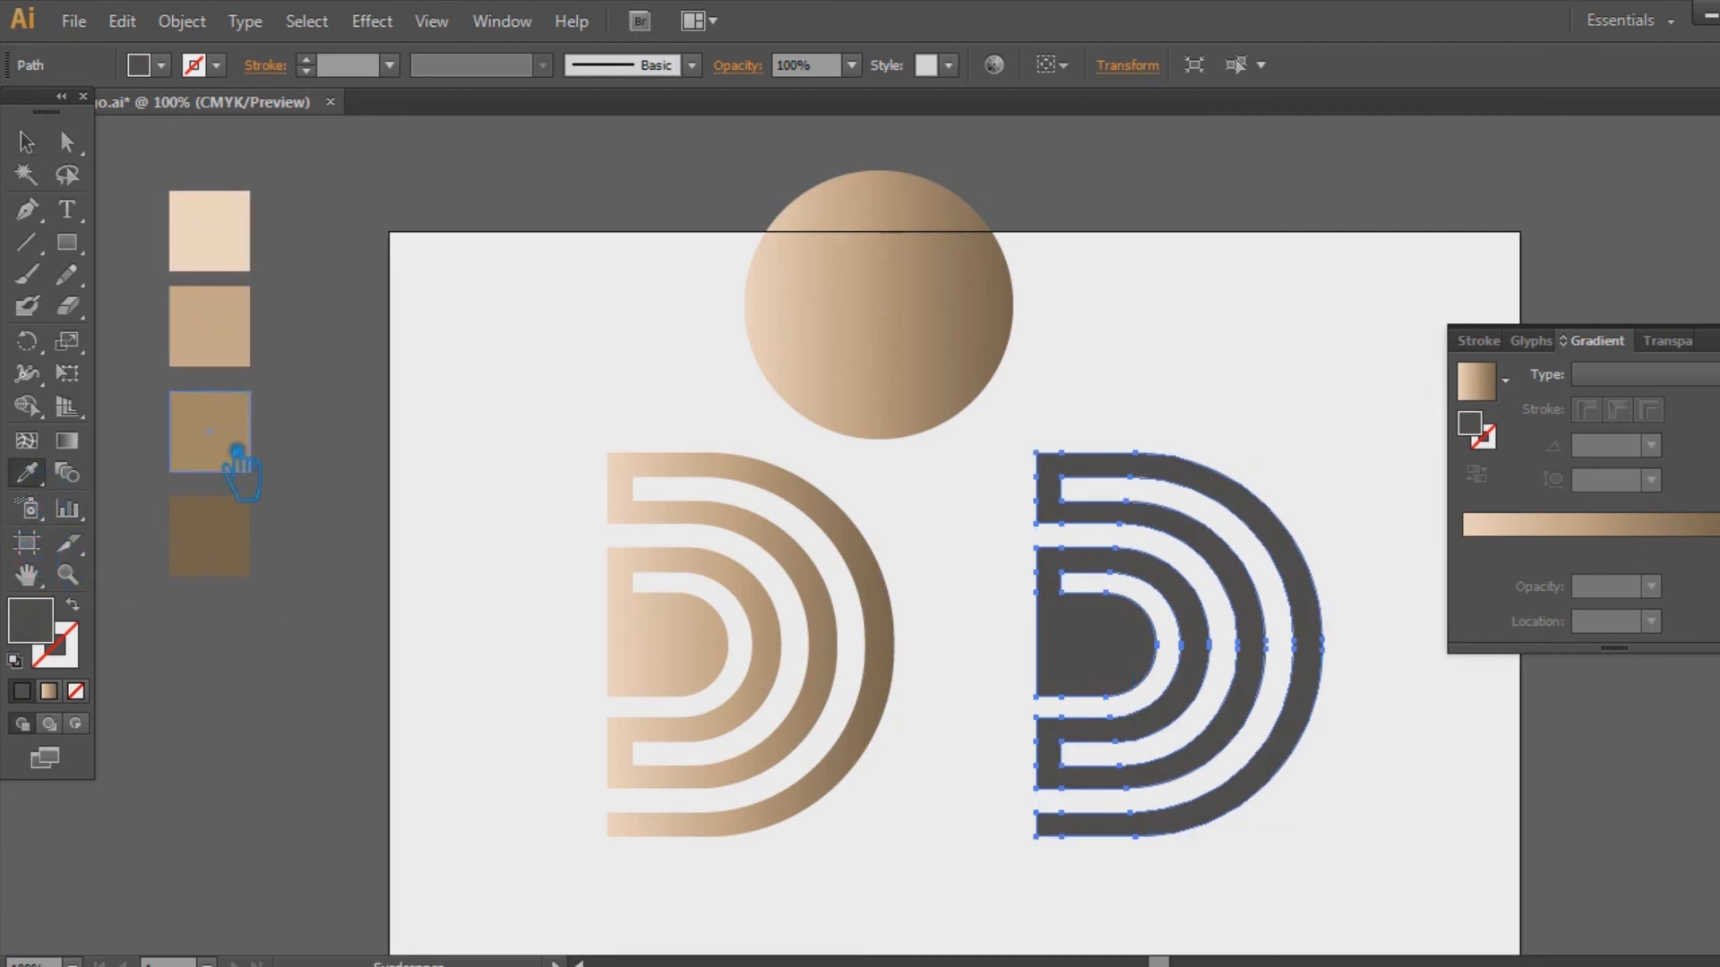
left_click(236, 450)
left_click(36, 143)
left_click(578, 249)
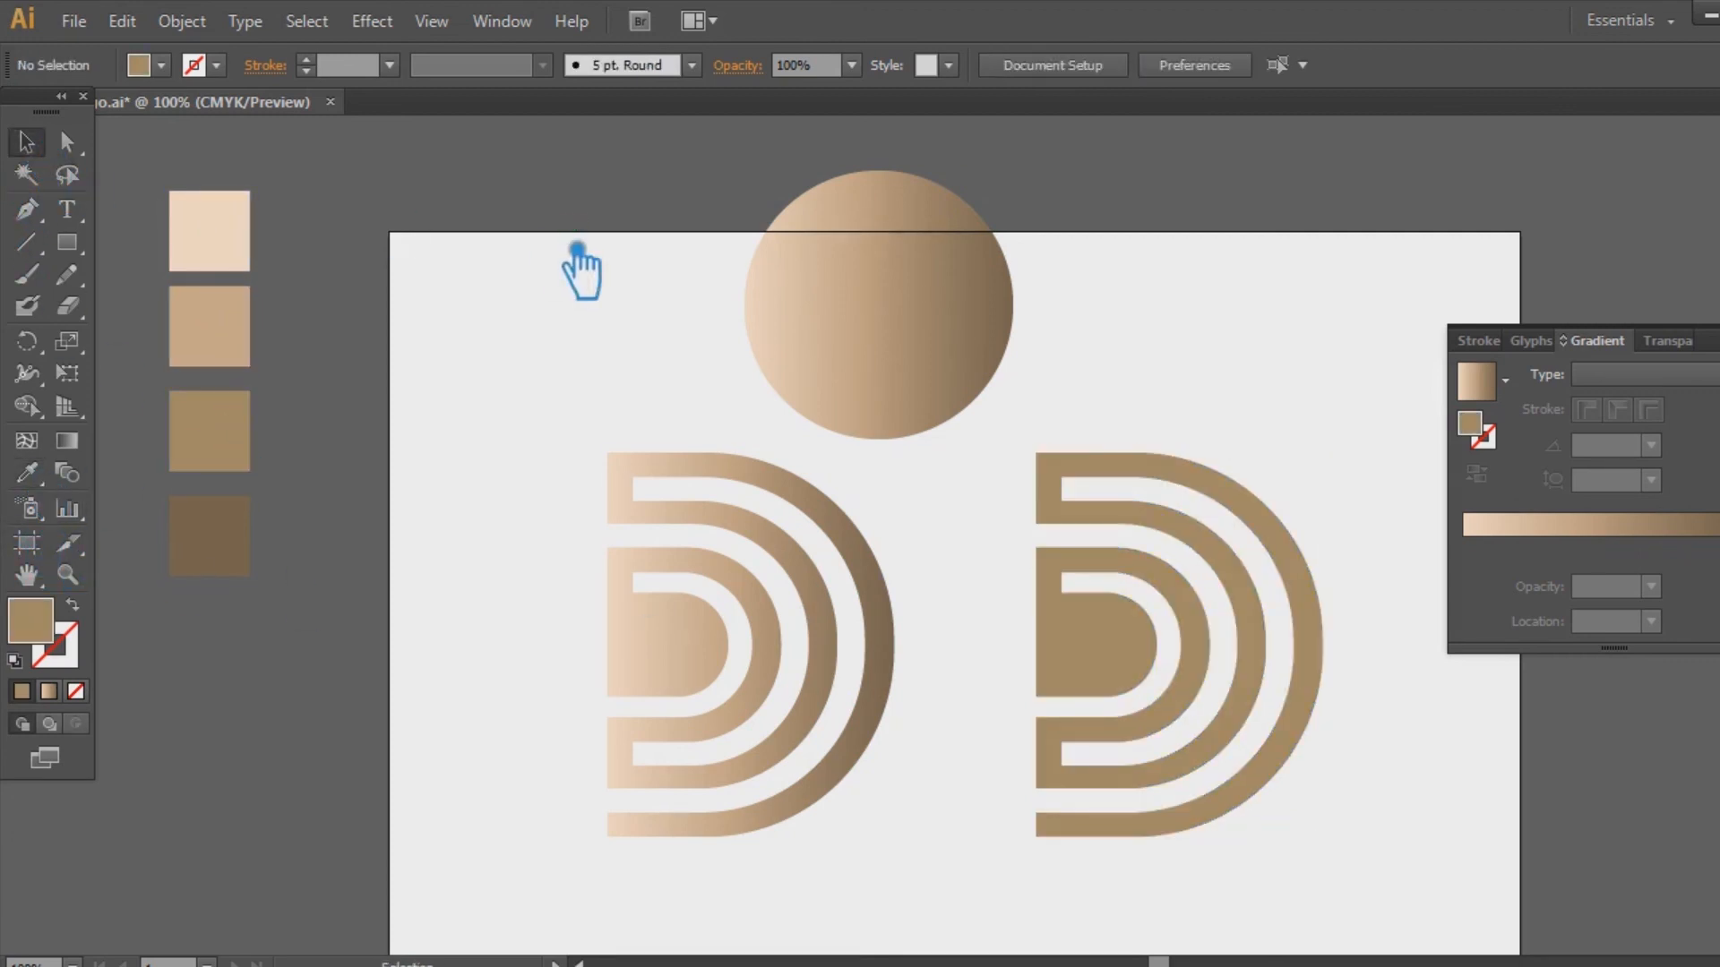
Place the gradient circle over the right D, enlarged to cover the whole letter, and change its gradient type to Radial
left_click_drag(941, 364, 333, 838)
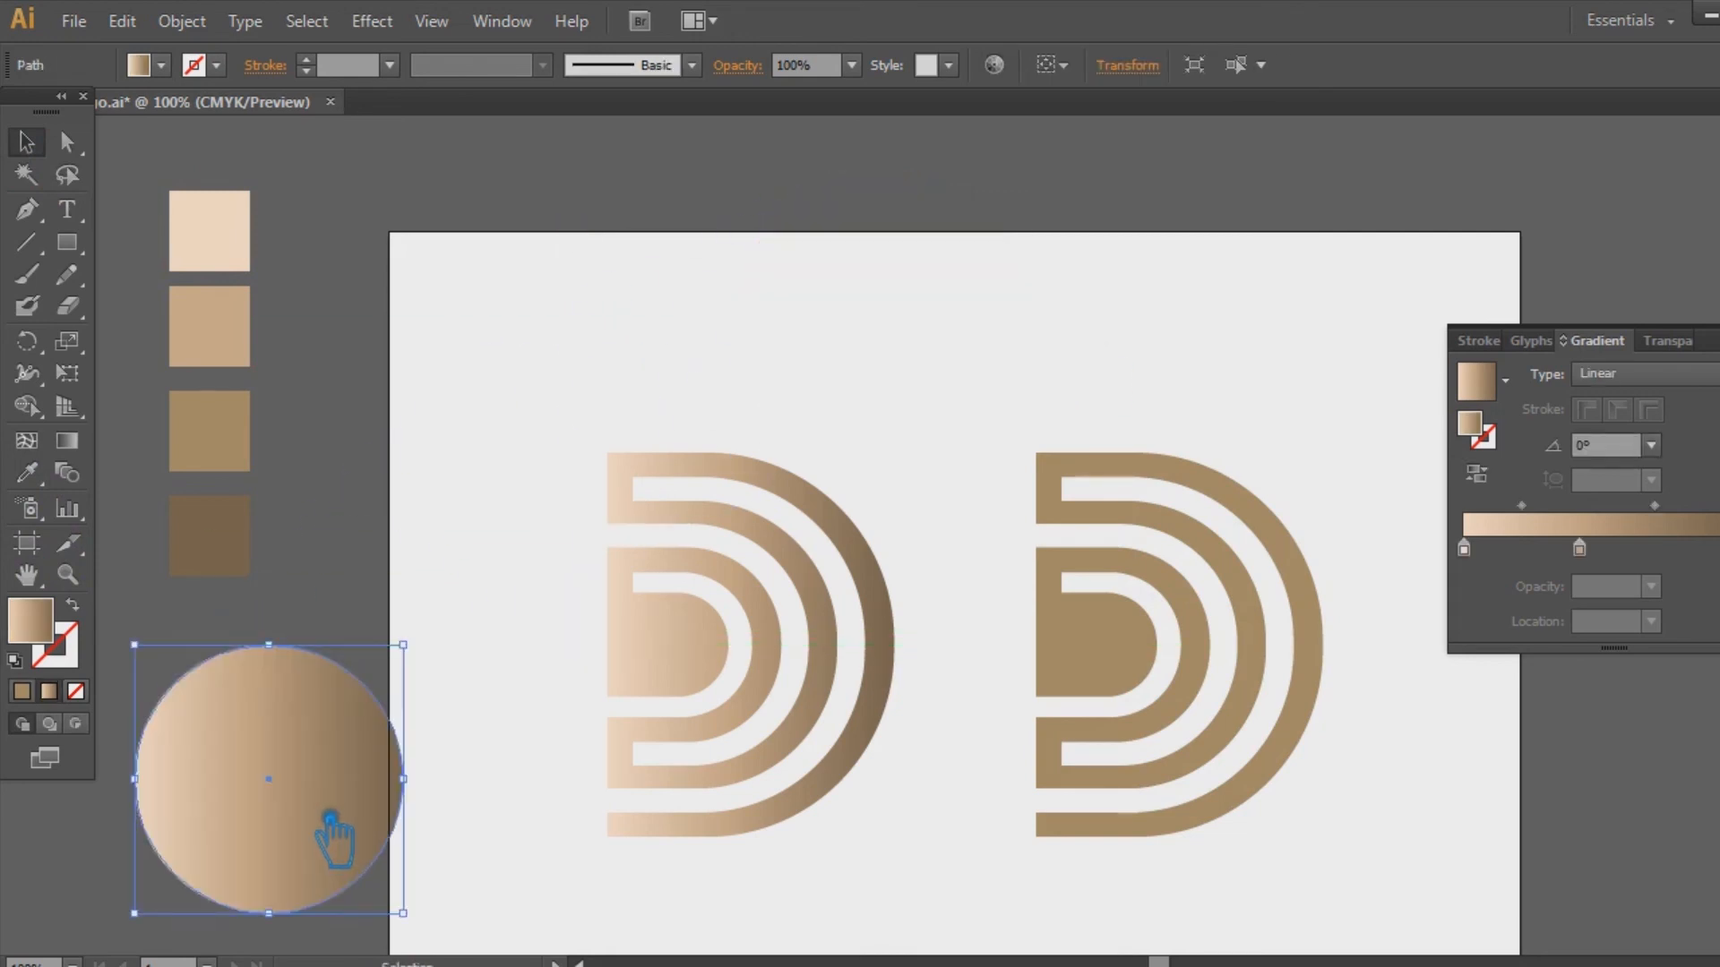
left_click_drag(332, 837, 1221, 695)
left_click_drag(1296, 514, 1412, 423)
left_click(1657, 376)
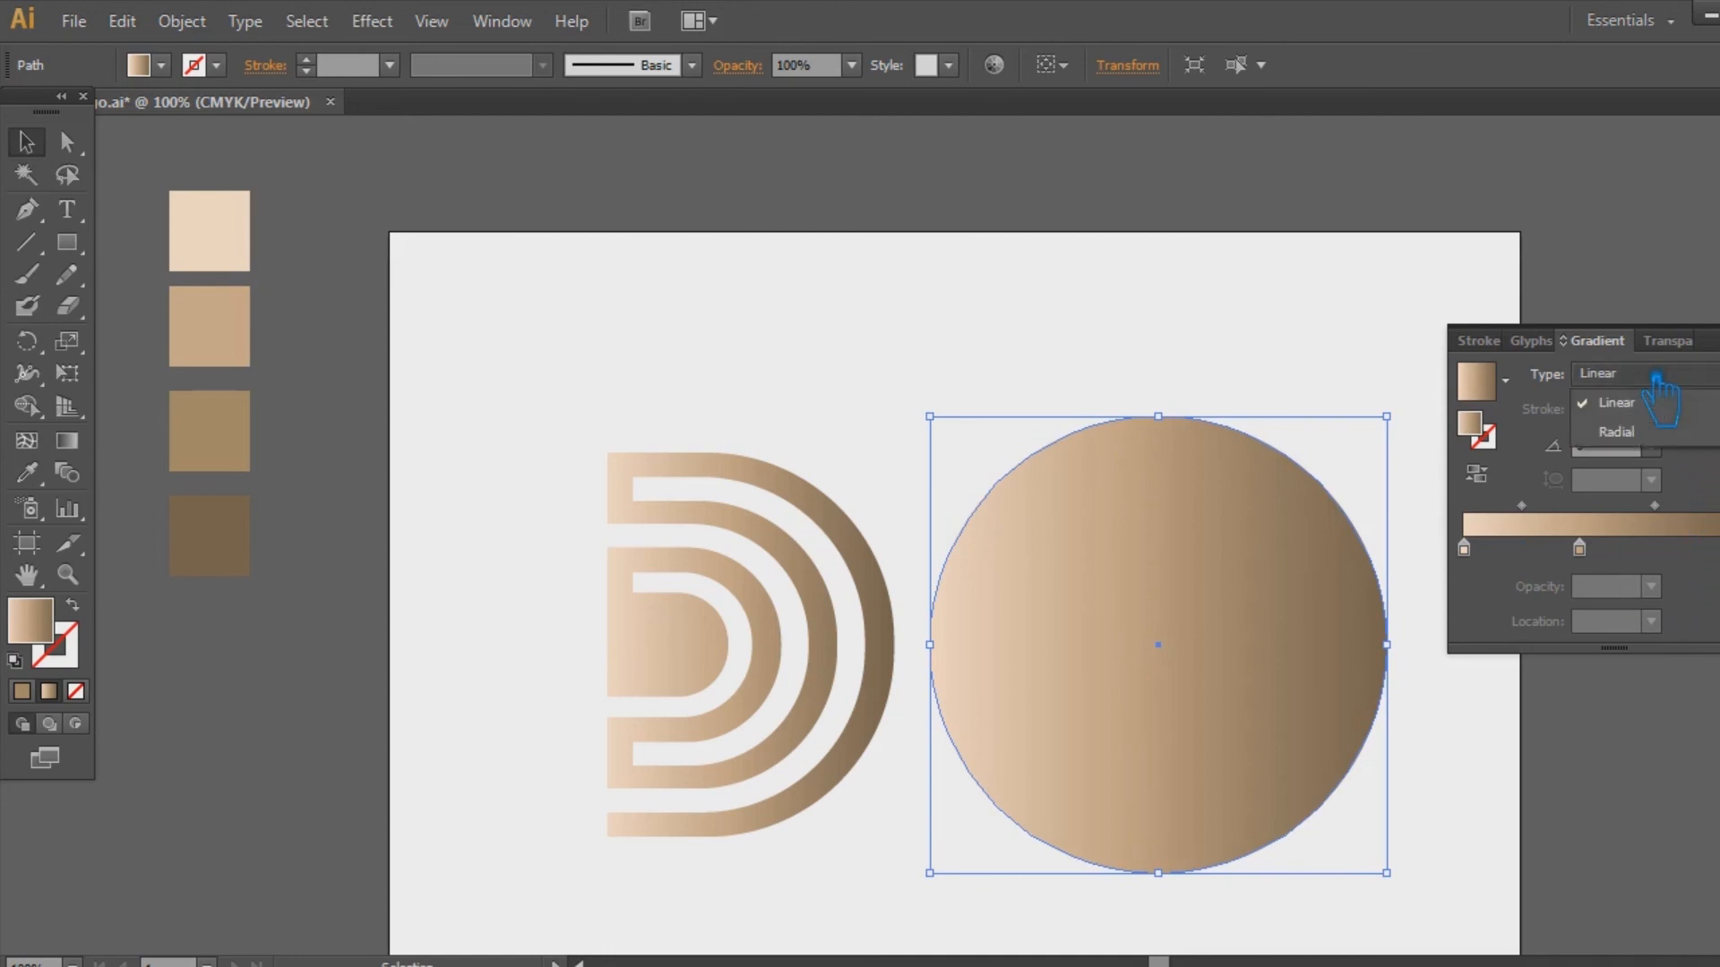
left_click(1664, 434)
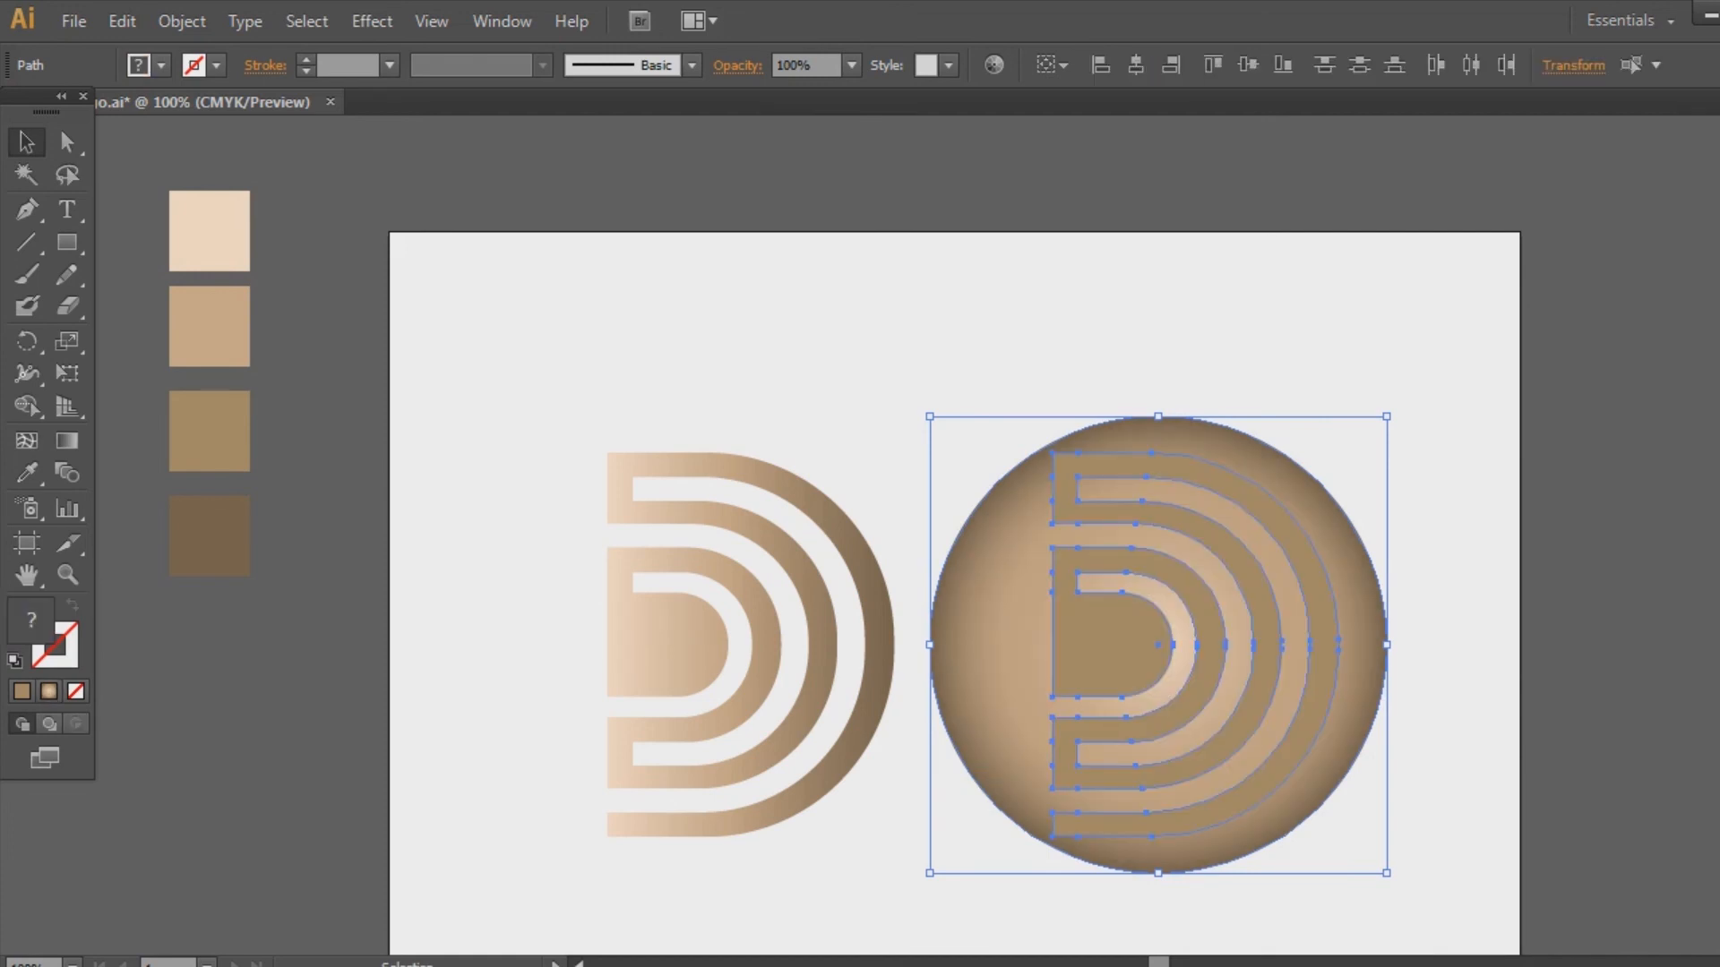
Clip the radial-gradient circle to the right D's shape with a clipping mask
right_click(1375, 618)
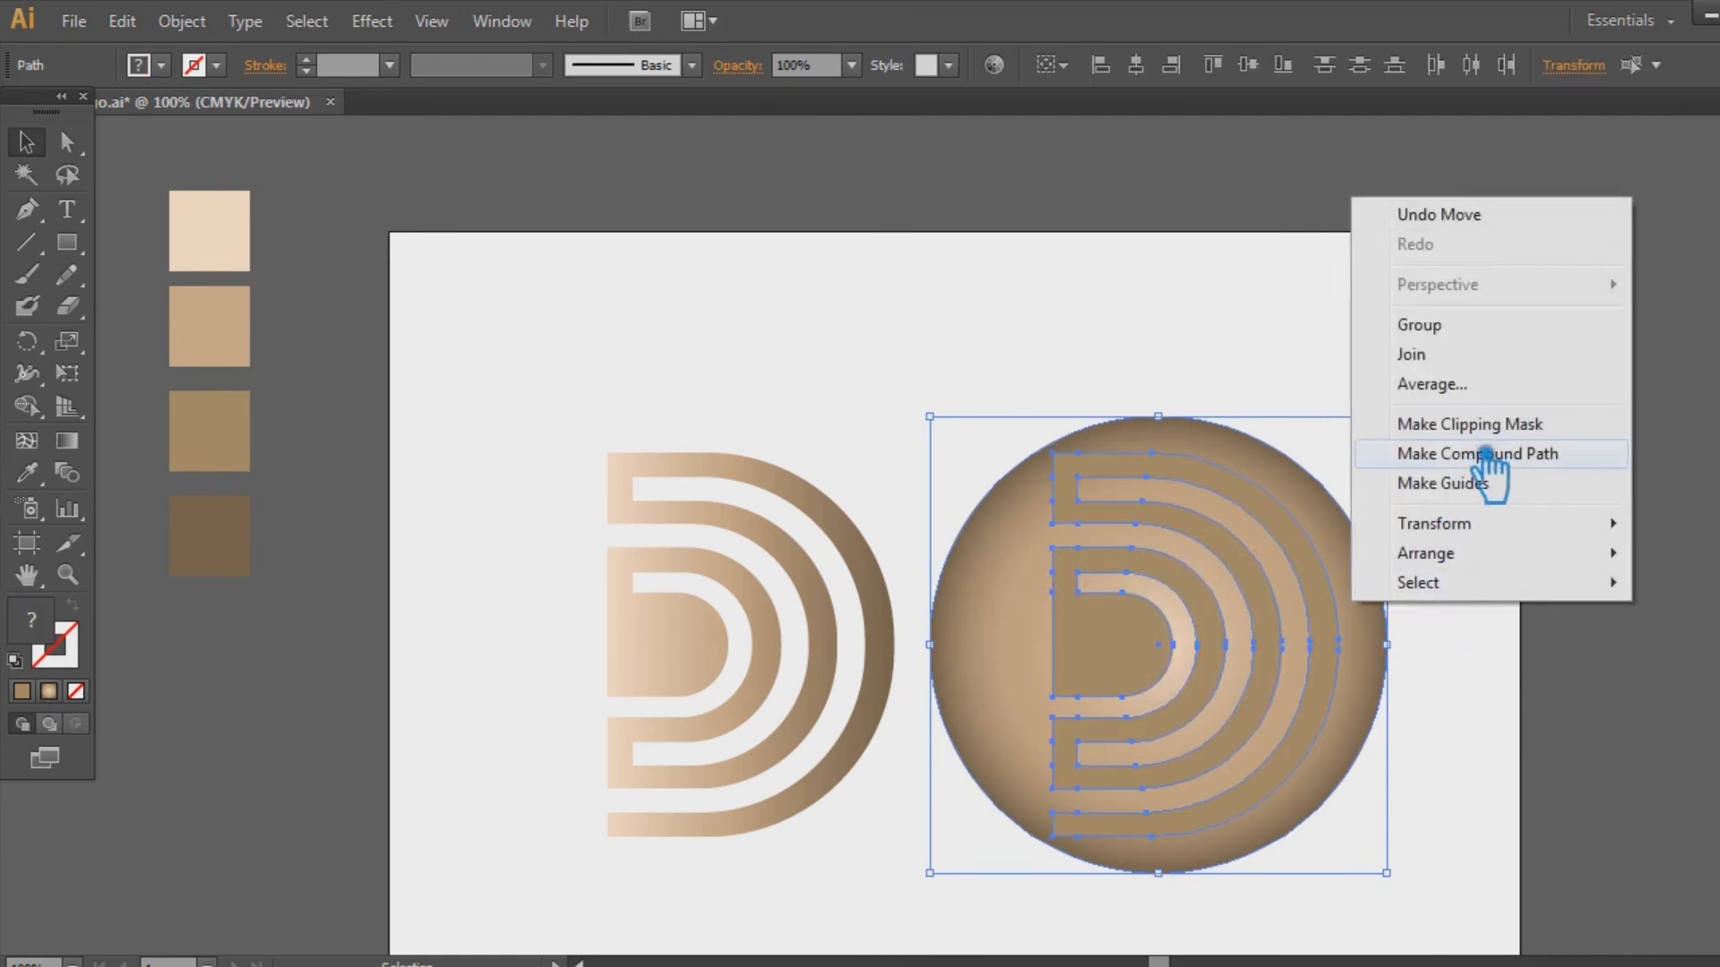
left_click(1477, 431)
left_click(1459, 537)
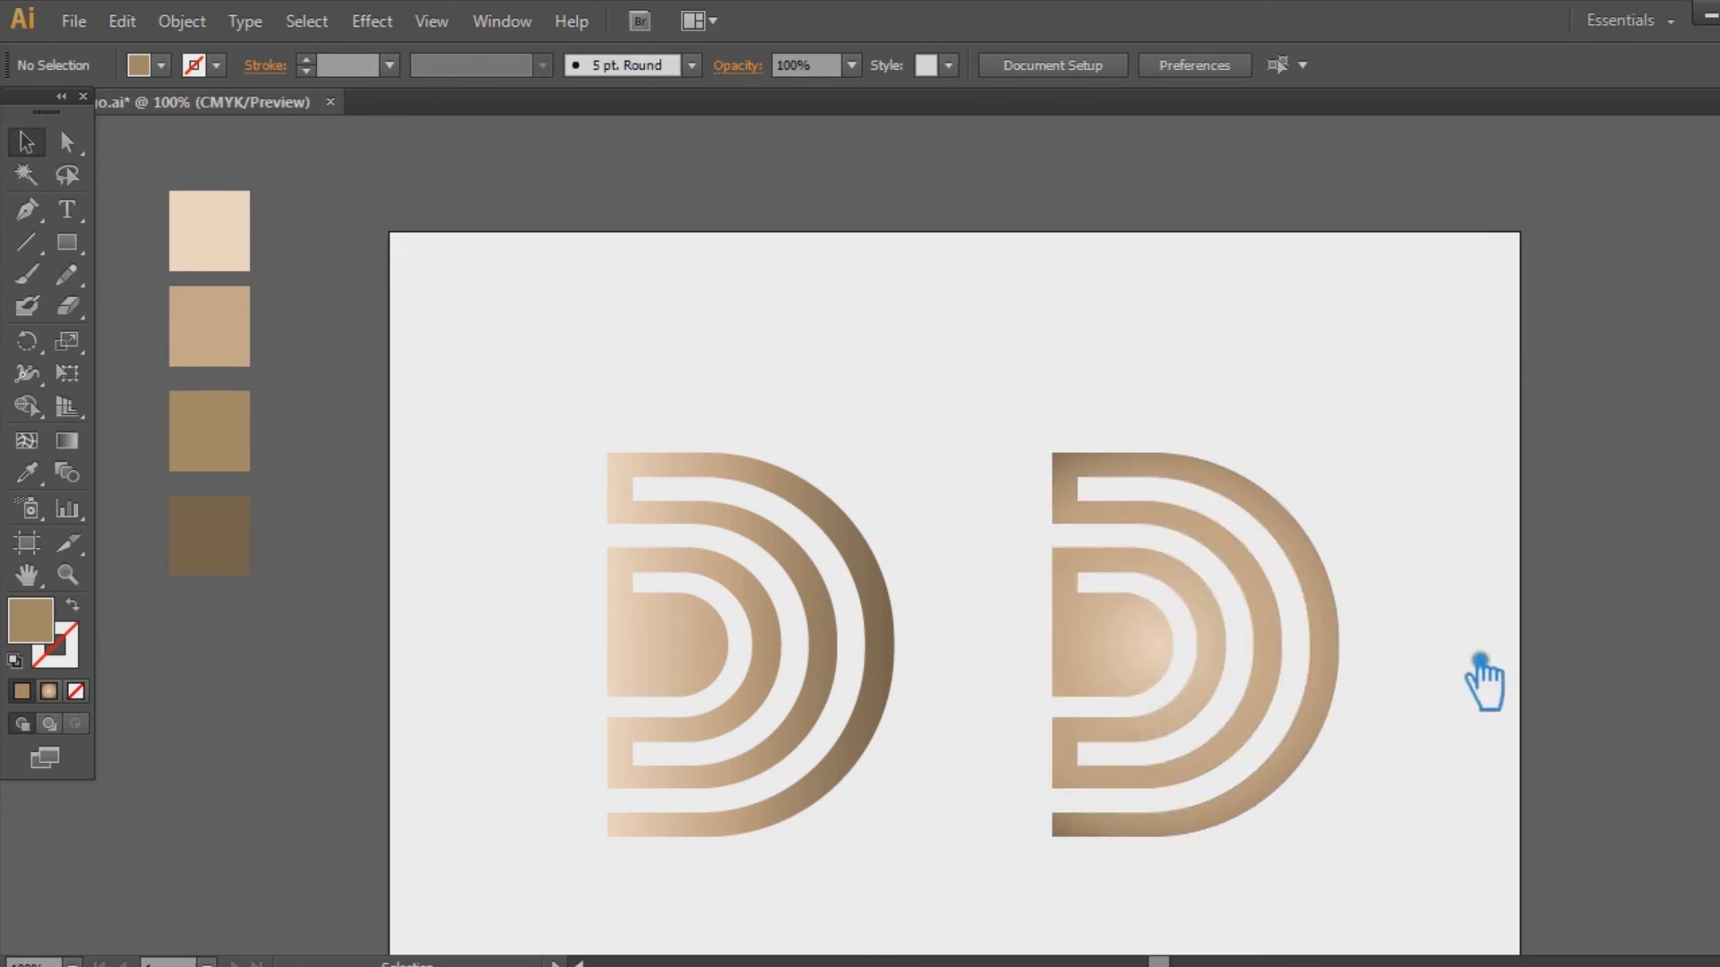
left_click_drag(1454, 799, 1580, 735)
left_click(902, 660)
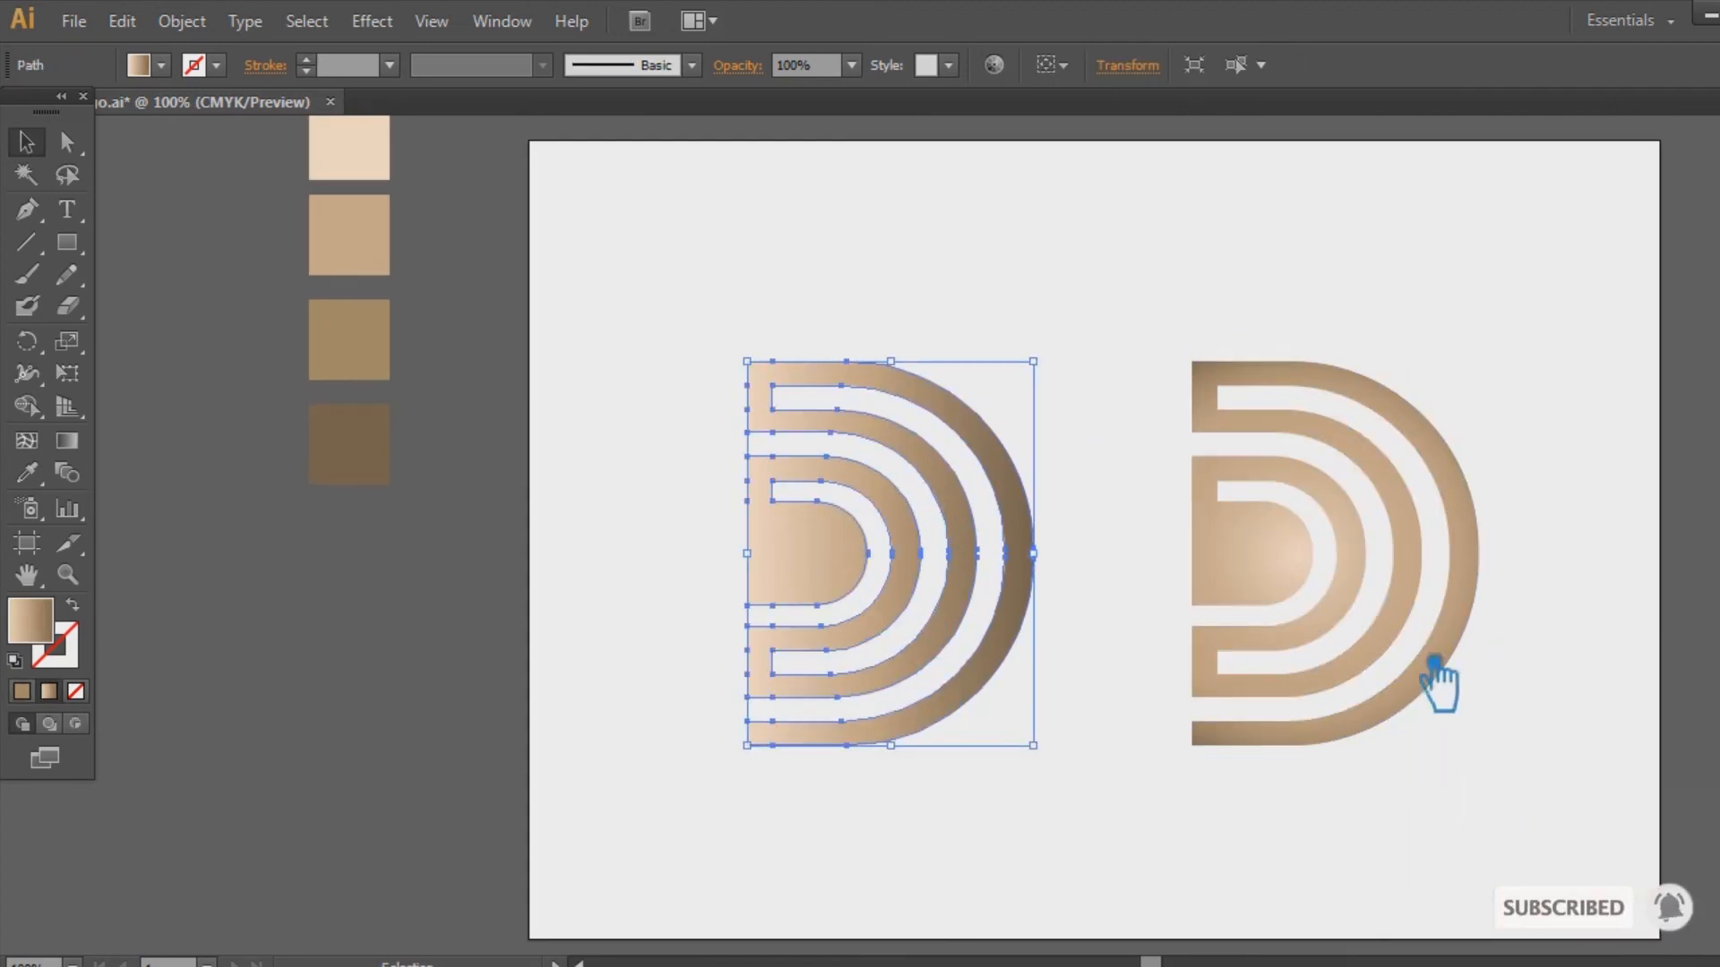
left_click(1420, 634)
left_click(1299, 878)
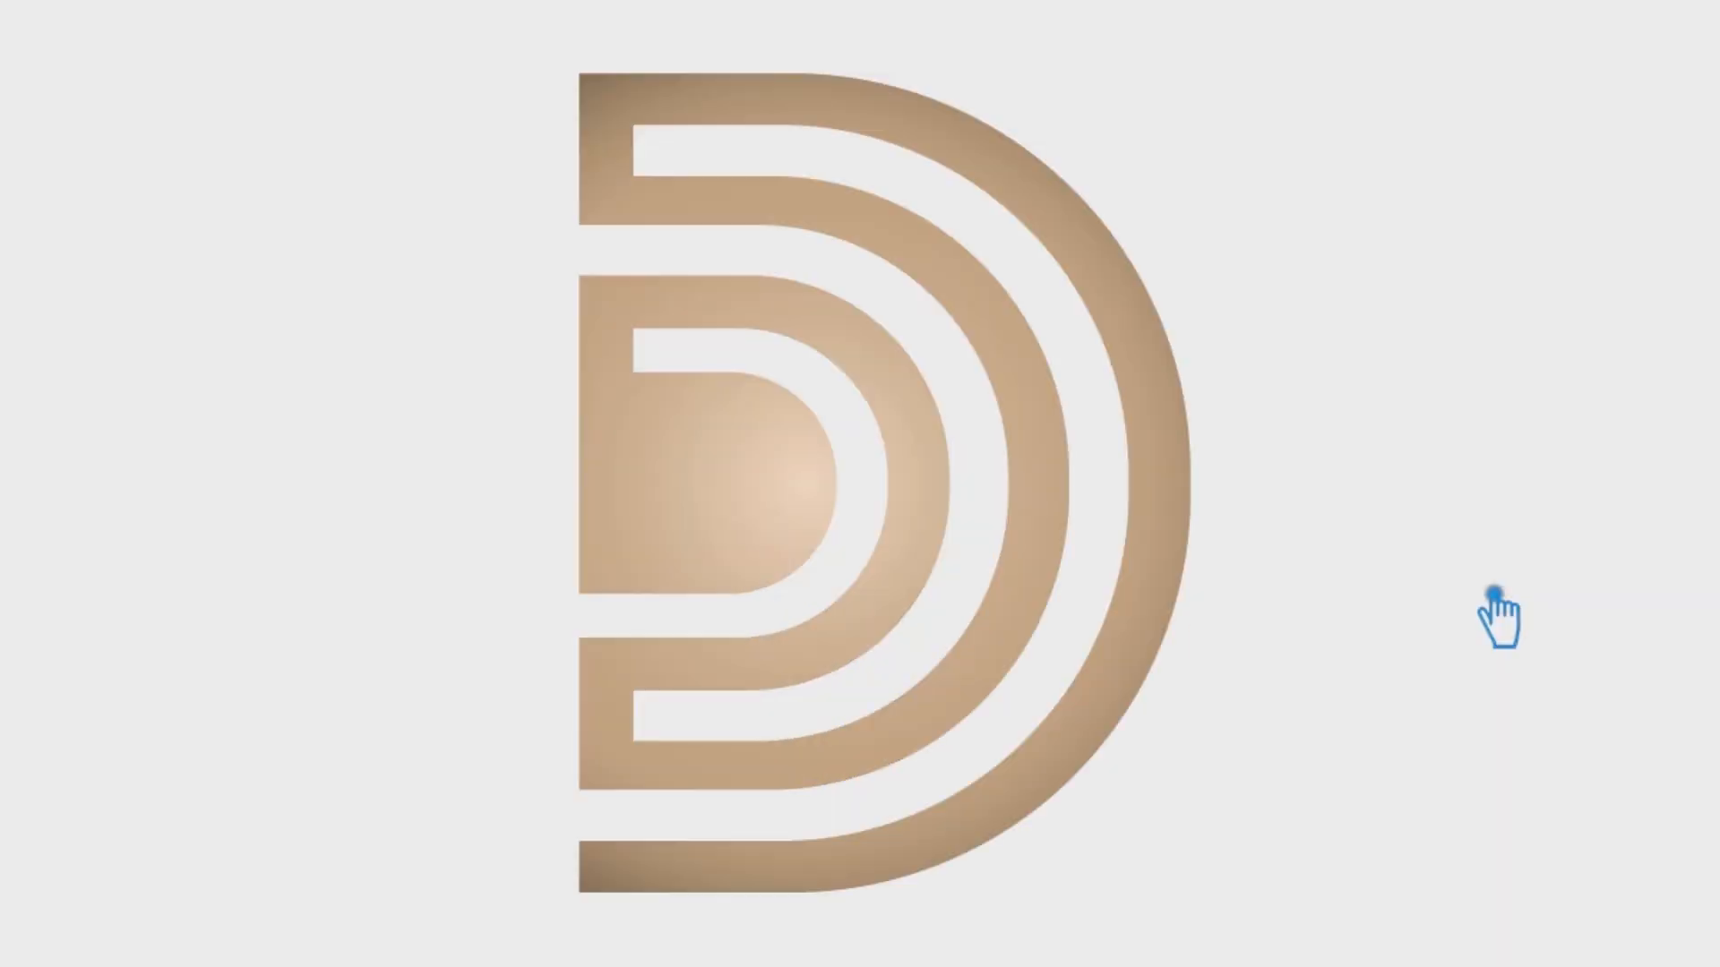